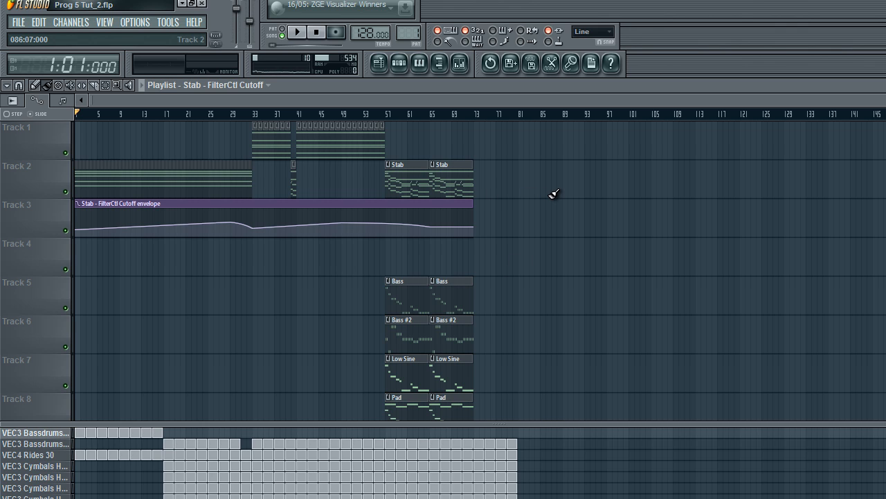
# Examine the song's arrangement in the playlist, comparing the full overview with a close view of the opening bars
pyautogui.press('pageup')
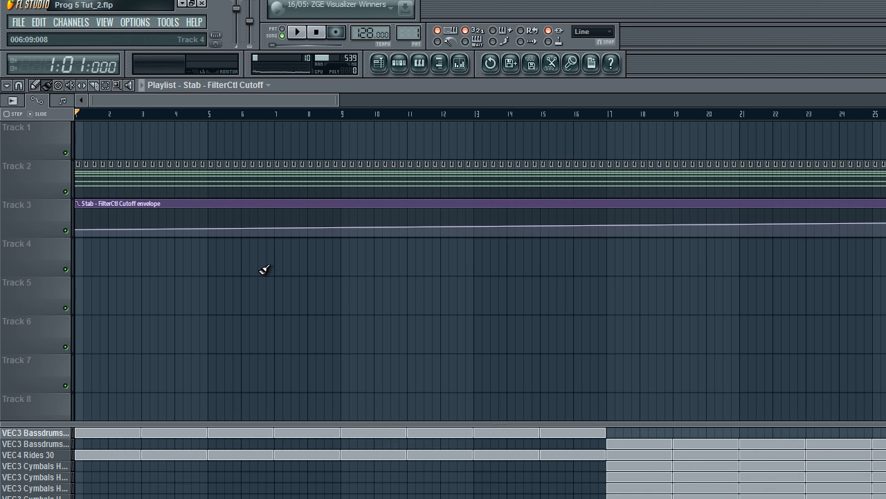
pyautogui.scroll(-5, 260, 272)
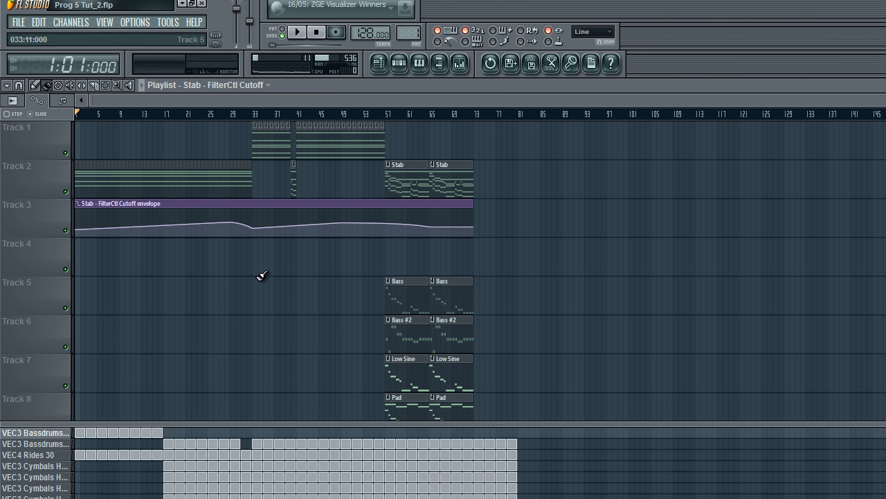
pyautogui.scroll(5, 266, 270)
pyautogui.moveTo(299, 99); pyautogui.dragTo(133, 104)
pyautogui.scroll(-8, 136, 162)
pyautogui.scroll(7, 136, 162)
pyautogui.scroll(1, 159, 166)
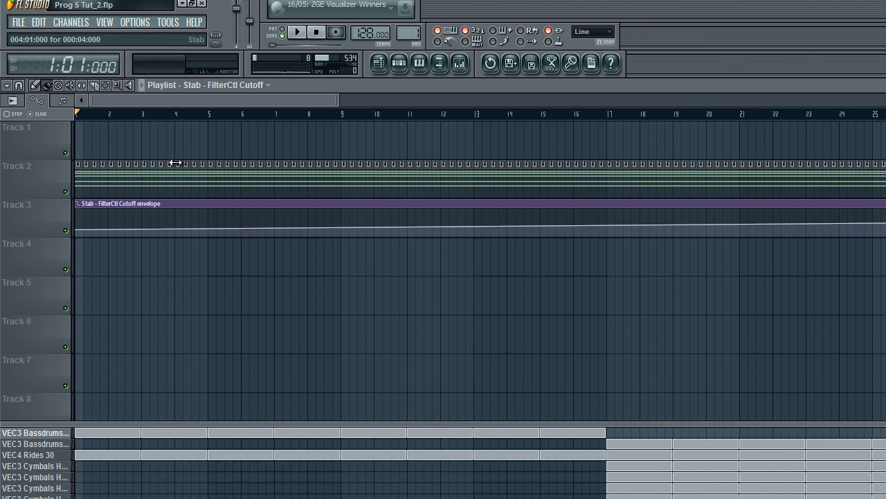
pyautogui.scroll(-4, 176, 162)
pyautogui.scroll(-4, 337, 326)
pyautogui.scroll(5, 337, 326)
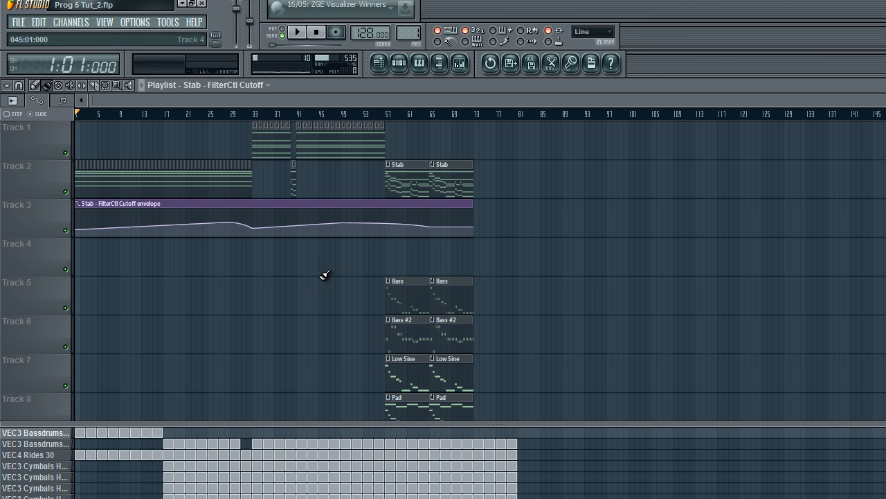
# Open the mixer, move its window higher over the playlist, and return to the playlist
pyautogui.click(459, 63)
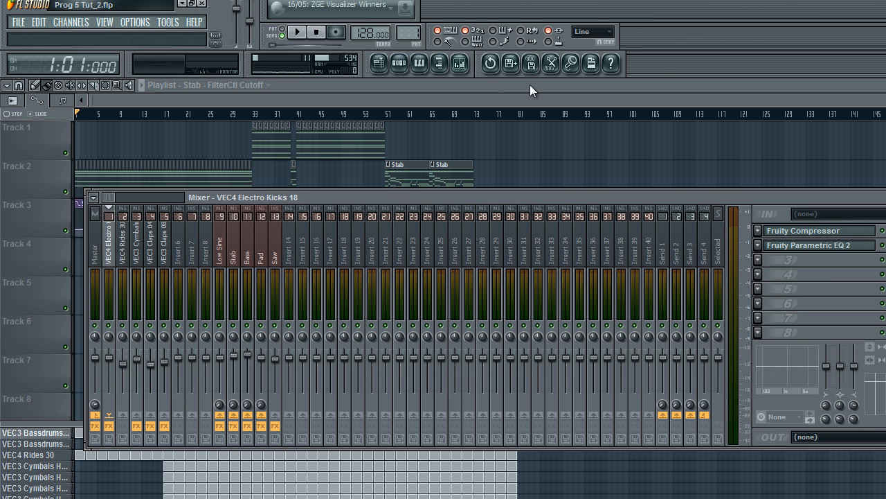
pyautogui.moveTo(264, 196); pyautogui.dragTo(278, 129)
pyautogui.click(316, 100)
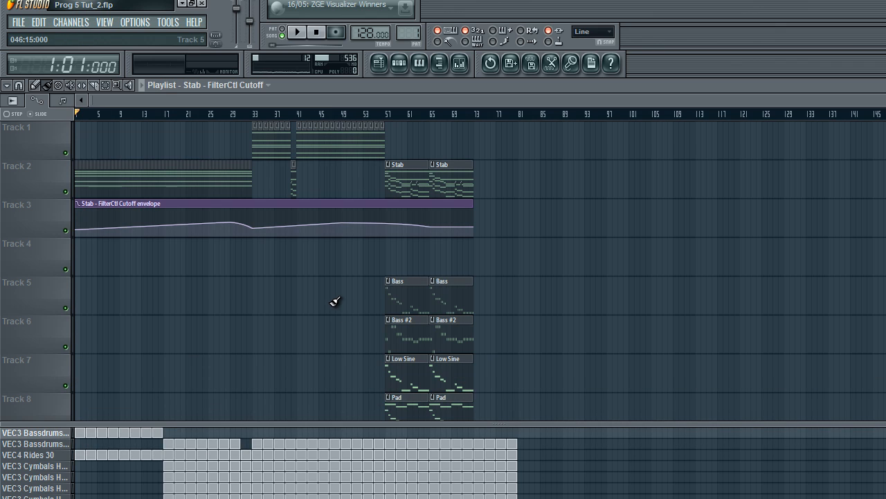
# Review the effect slots of the mixer's Master, cymbals, rides and VEC4 Electro Kicks 18 tracks, and close the mixer
pyautogui.press('2')
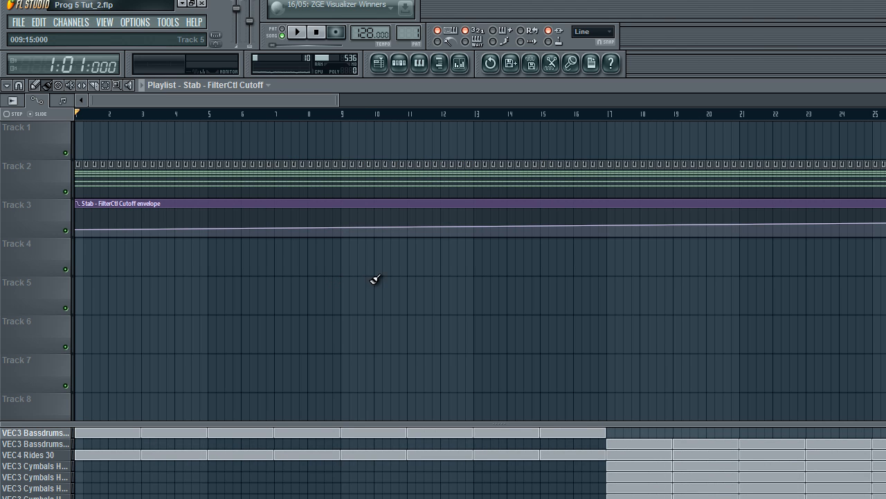
pyautogui.moveTo(340, 100); pyautogui.dragTo(331, 119)
pyautogui.click(459, 63)
pyautogui.click(86, 194)
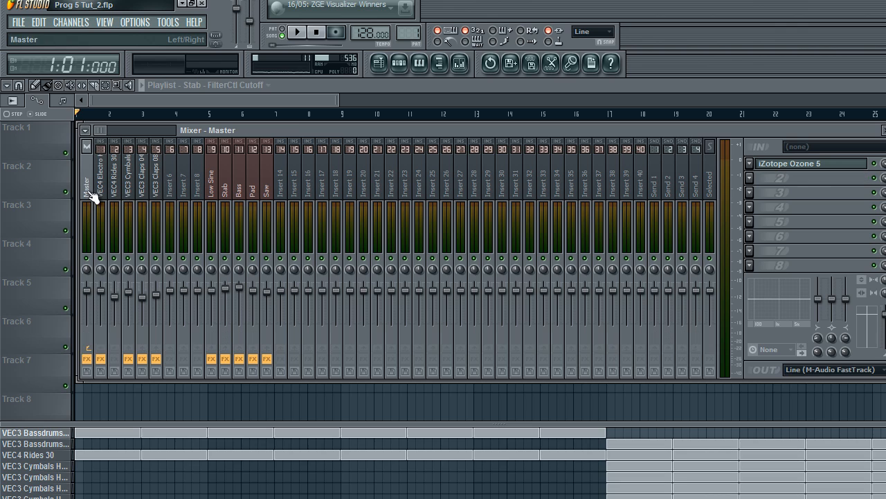
pyautogui.click(129, 183)
pyautogui.click(118, 182)
pyautogui.click(106, 183)
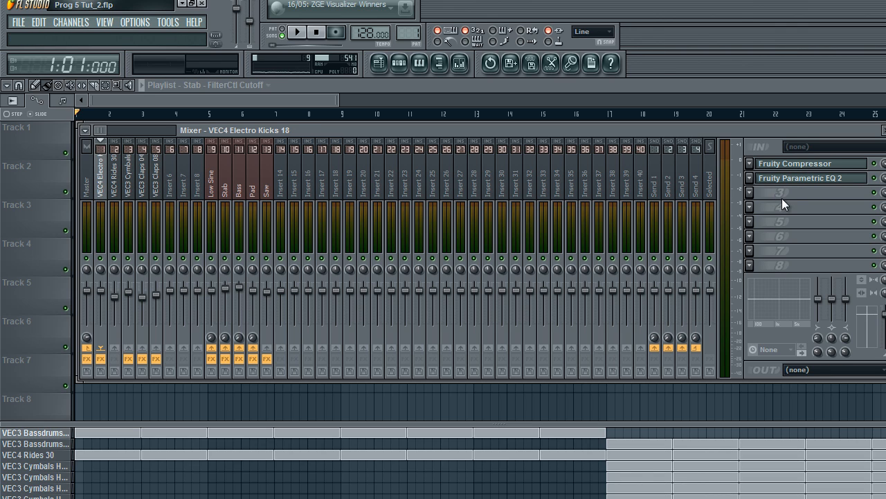
pyautogui.click(884, 130)
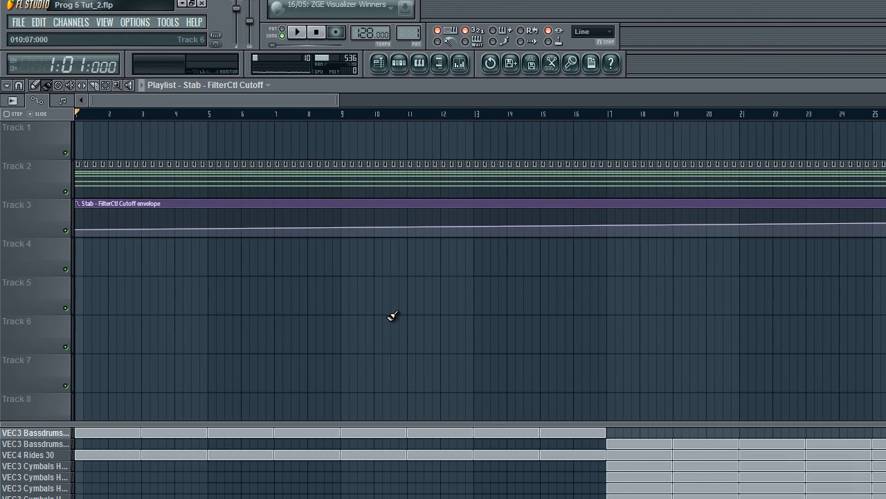
# Inspect the full playlist arrangement and the Bass, Low Sine, Pad and Saw clips from bar 57 onward
pyautogui.scroll(-4, 390, 317)
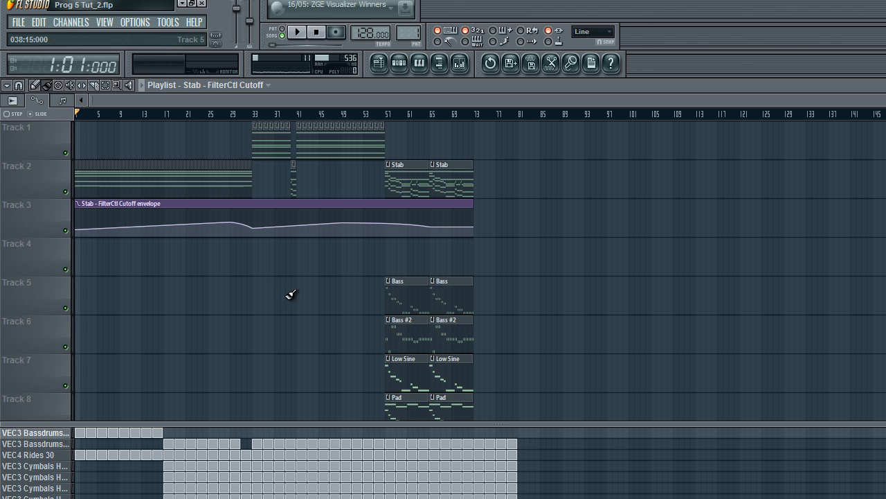
pyautogui.scroll(5, 290, 293)
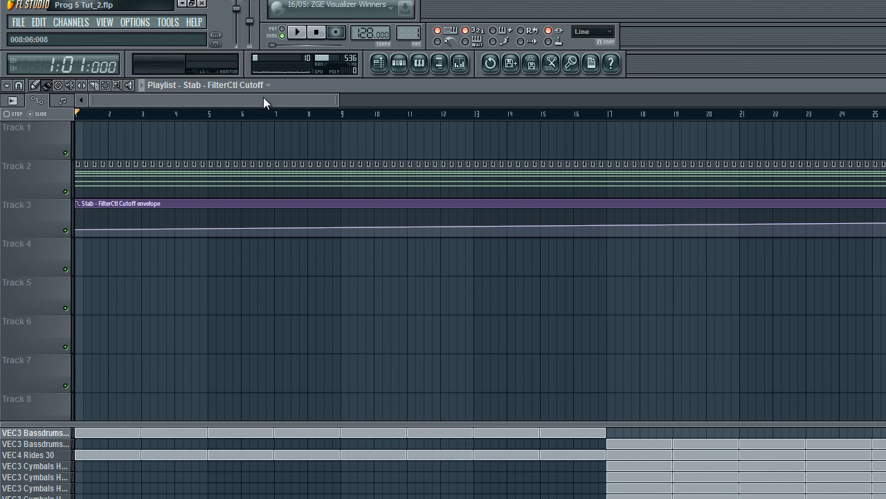
pyautogui.moveTo(284, 103); pyautogui.dragTo(108, 89)
pyautogui.moveTo(259, 100); pyautogui.dragTo(690, 103)
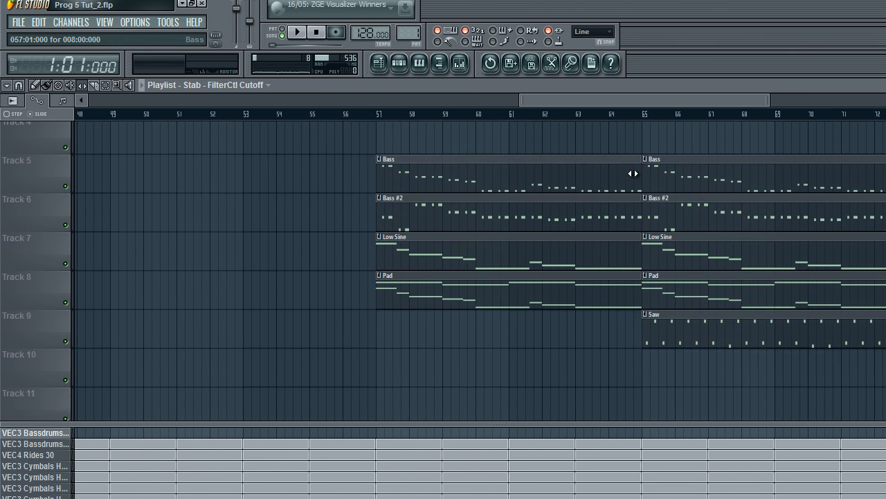
pyautogui.moveTo(540, 103); pyautogui.dragTo(97, 103)
pyautogui.scroll(-5, 353, 321)
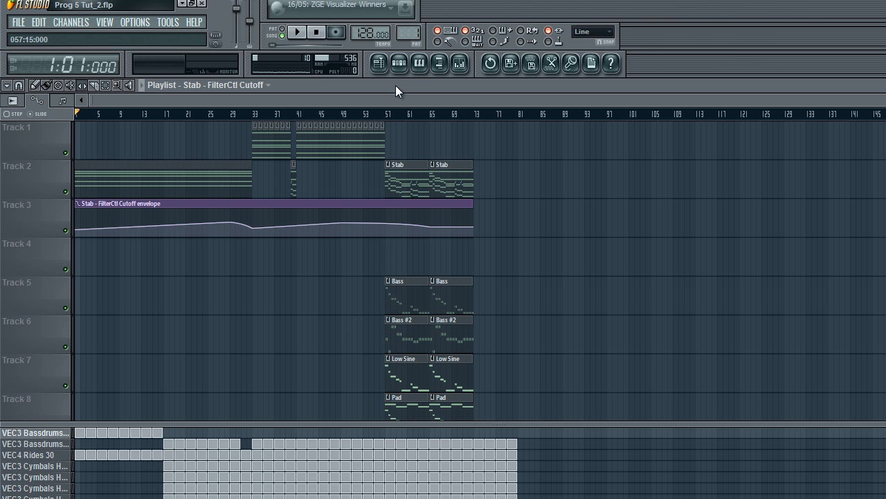
# Look through the step sequencer's channel list, reposition its window, and hide it again
pyautogui.click(398, 63)
pyautogui.scroll(-2, 544, 274)
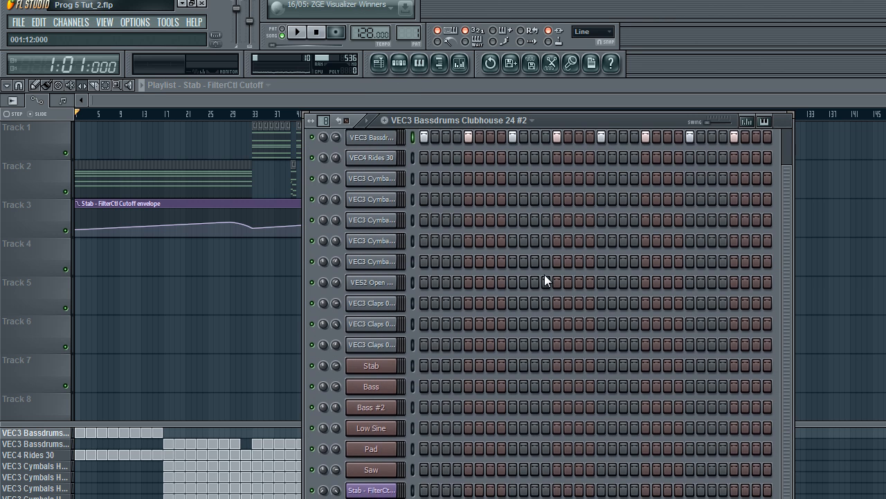
pyautogui.scroll(-3, 550, 272)
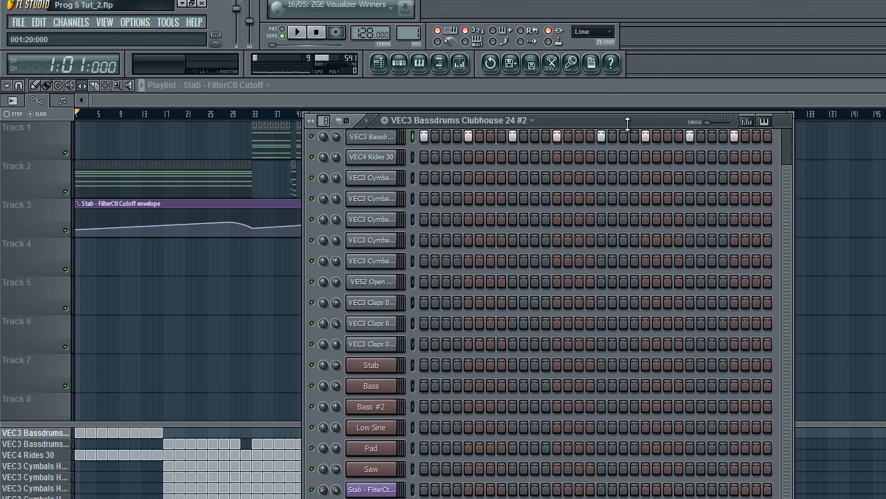
pyautogui.moveTo(571, 119); pyautogui.dragTo(456, 118)
pyautogui.press('F6')
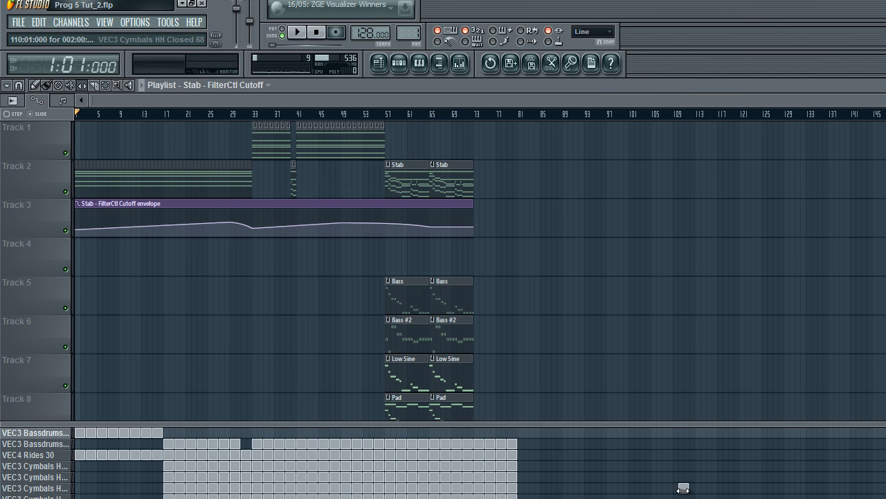
# Show the step sequencer and the mixer together, with the VEC4 Electro Kicks 18 mixer track selected
pyautogui.click(405, 62)
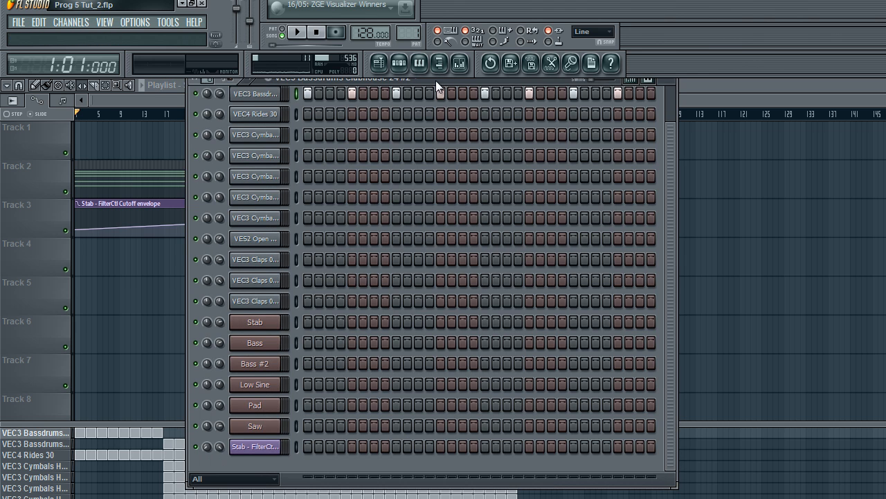
pyautogui.moveTo(451, 82); pyautogui.dragTo(450, 104)
pyautogui.click(459, 63)
pyautogui.click(119, 184)
pyautogui.click(129, 183)
pyautogui.click(102, 186)
pyautogui.click(489, 107)
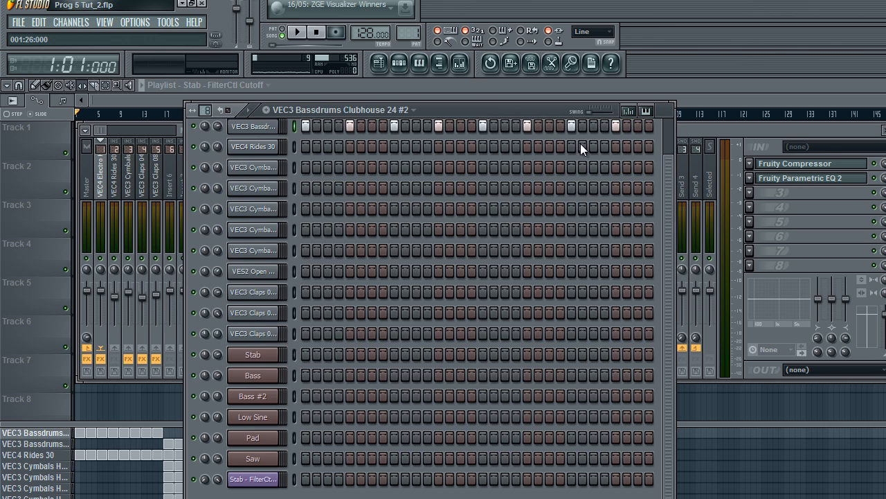
# Position the step sequencer so all channels down to the filter cutoff automation show, and shift the mixer slightly behind it
pyautogui.scroll(1, 578, 149)
pyautogui.scroll(1, 585, 149)
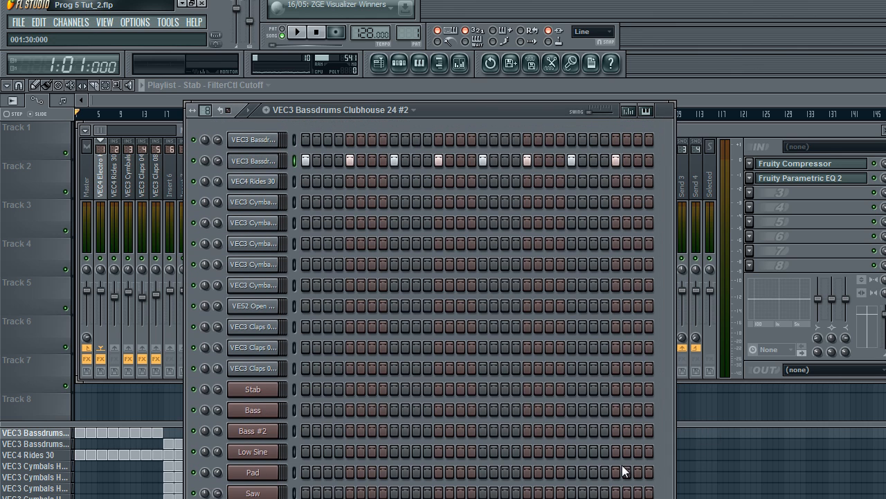
pyautogui.moveTo(435, 113); pyautogui.dragTo(437, 81)
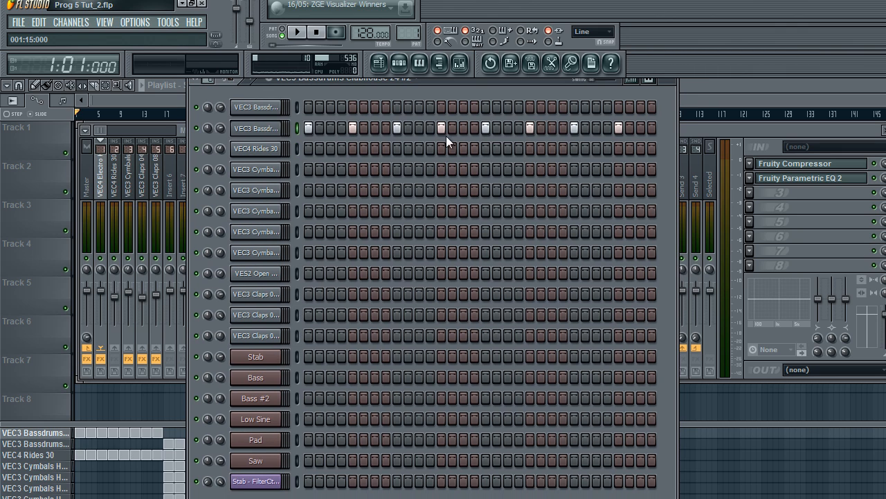
pyautogui.moveTo(734, 126); pyautogui.dragTo(751, 126)
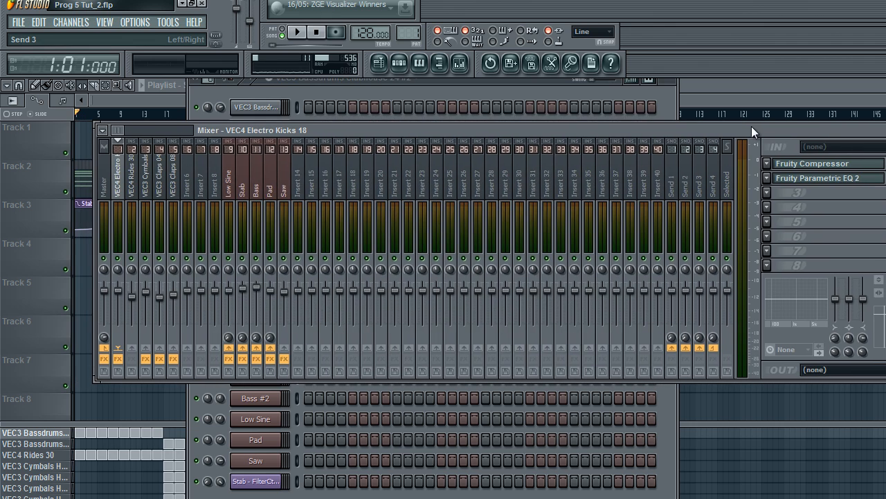
pyautogui.click(558, 84)
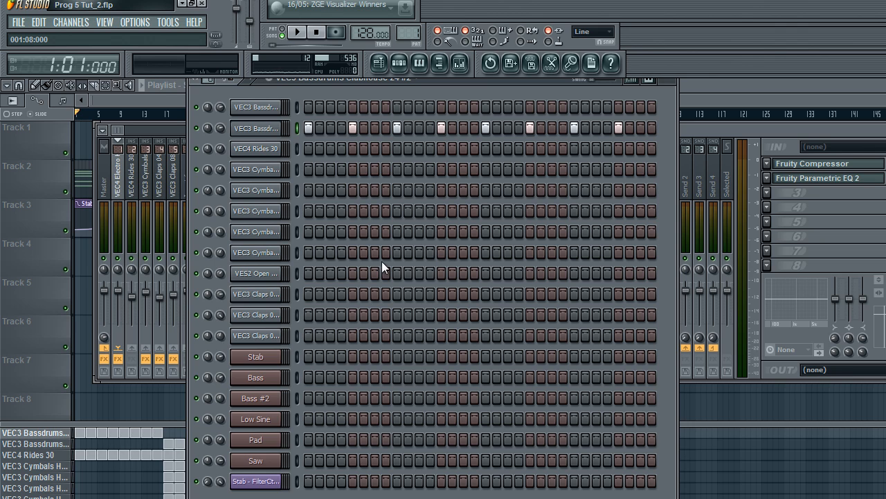
# Return to the playlist and compare the whole arrangement with its first 25 bars
pyautogui.click(80, 264)
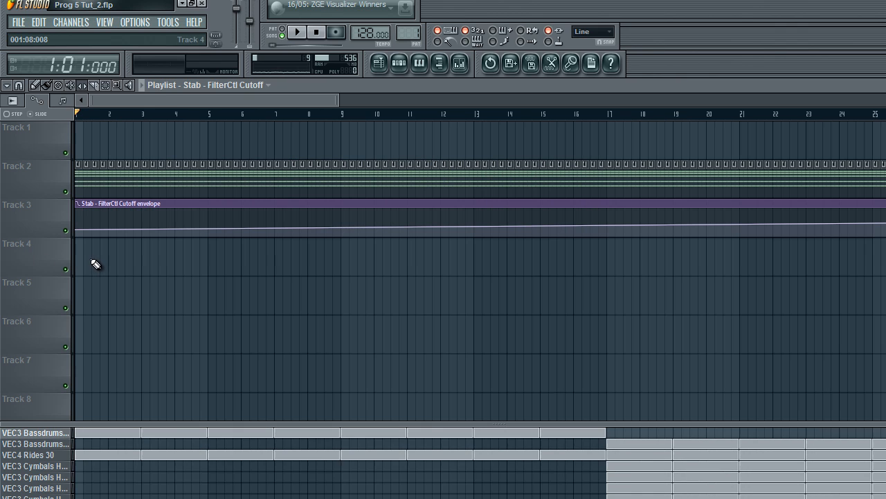
pyautogui.scroll(-5, 309, 275)
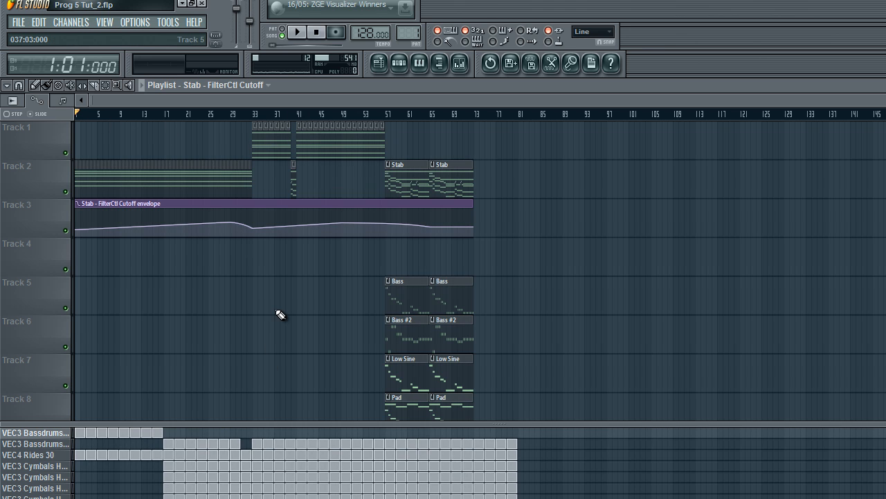
pyautogui.scroll(5, 281, 315)
pyautogui.scroll(-5, 281, 315)
pyautogui.scroll(5, 263, 311)
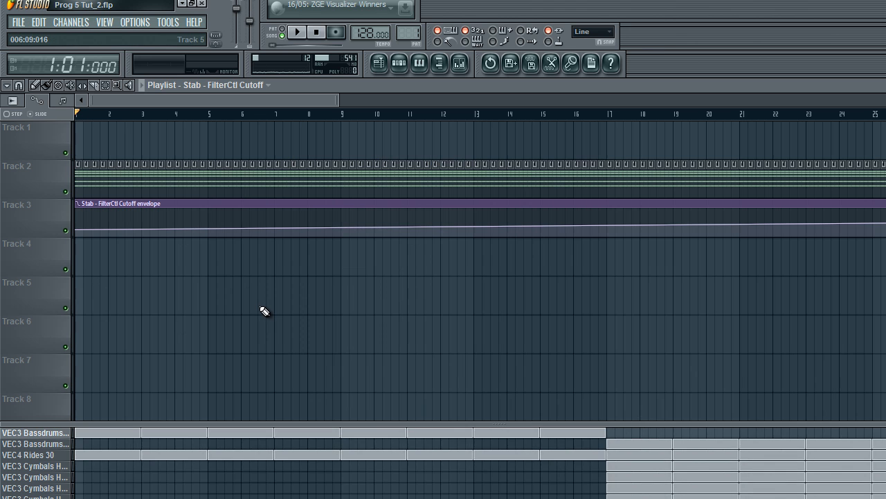
pyautogui.scroll(-2, 291, 101)
pyautogui.scroll(2, 291, 101)
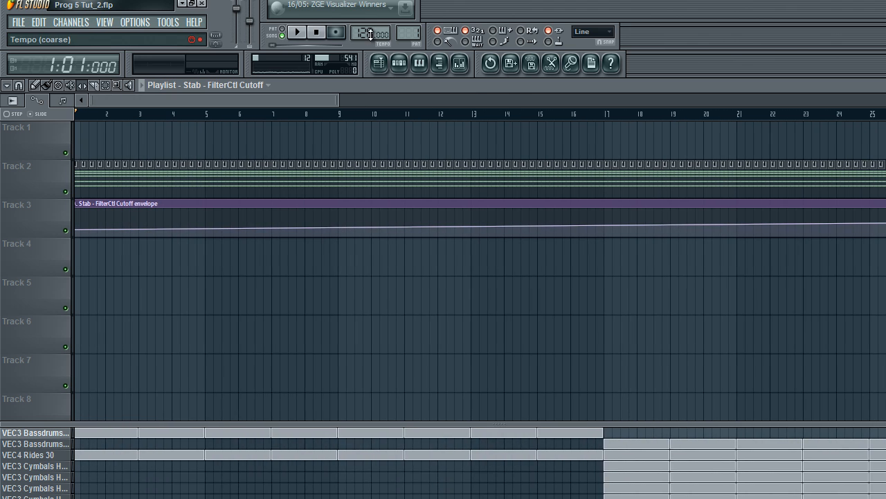
# Bring up the step sequencer and switch to pattern 12, which holds the VEC3 Claps 086 steps
pyautogui.click(399, 63)
pyautogui.click(382, 82)
pyautogui.click(429, 88)
pyautogui.click(543, 302)
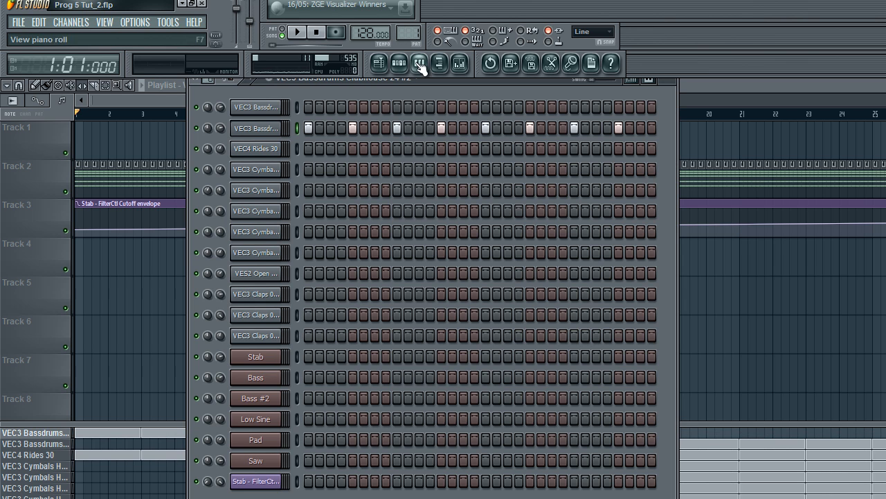
pyautogui.moveTo(409, 32); pyautogui.dragTo(409, 2)
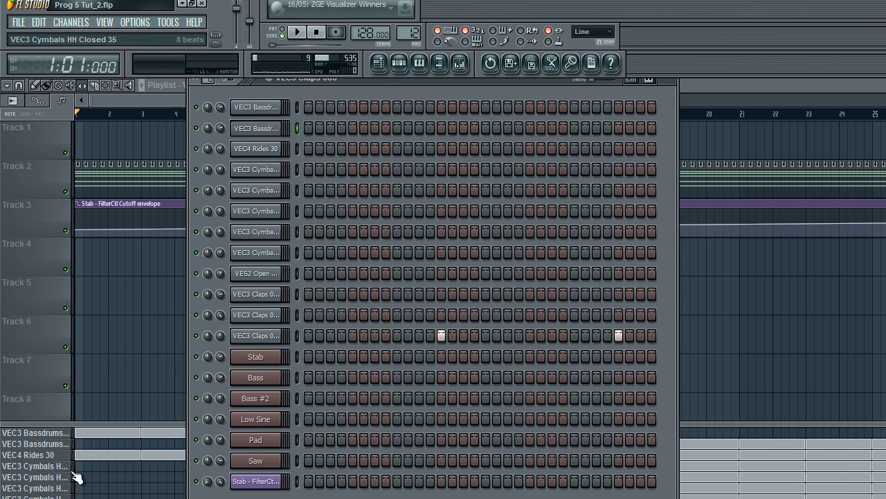
# Enlarge the playlist's pattern block area down to the claps rows, and reopen the step sequencer slightly lower
pyautogui.moveTo(96, 423); pyautogui.dragTo(107, 366)
pyautogui.scroll(-4, 164, 302)
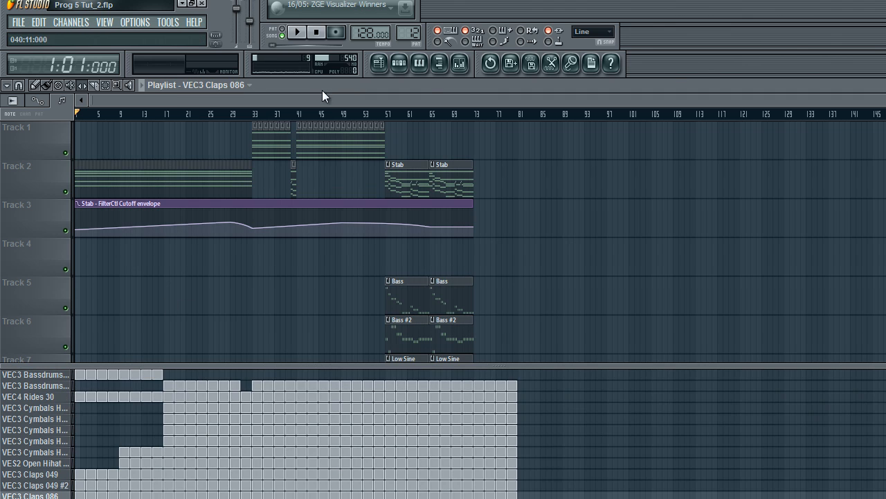
pyautogui.click(398, 63)
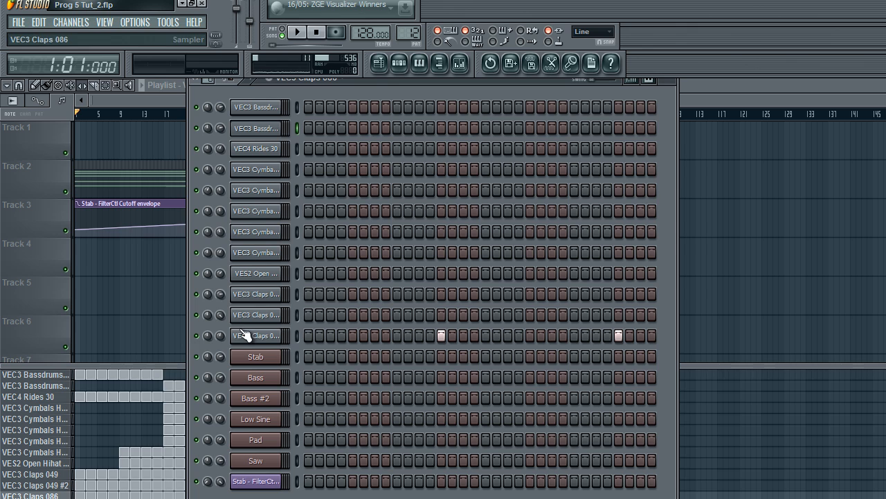
pyautogui.moveTo(480, 79); pyautogui.dragTo(473, 90)
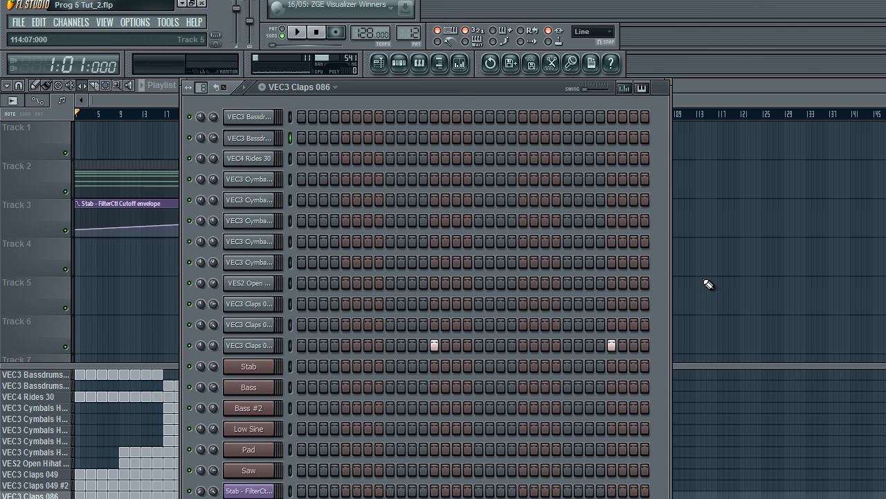
# Hide and reshow the step sequencer, and switch back to the first kick-drum pattern
pyautogui.press('F6')
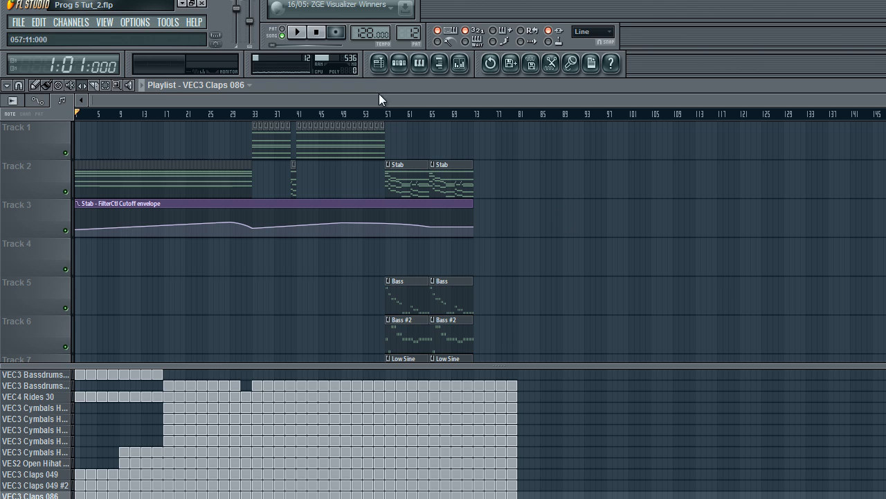
pyautogui.click(400, 64)
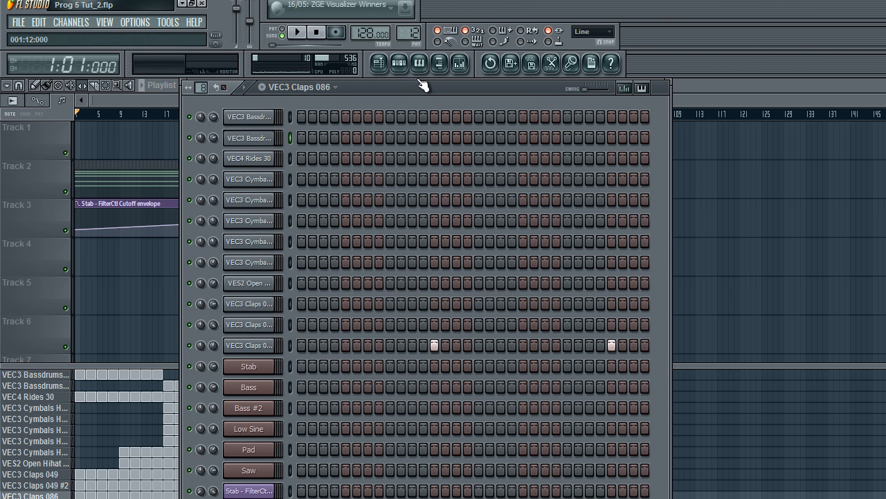
pyautogui.moveTo(415, 32); pyautogui.dragTo(459, 122)
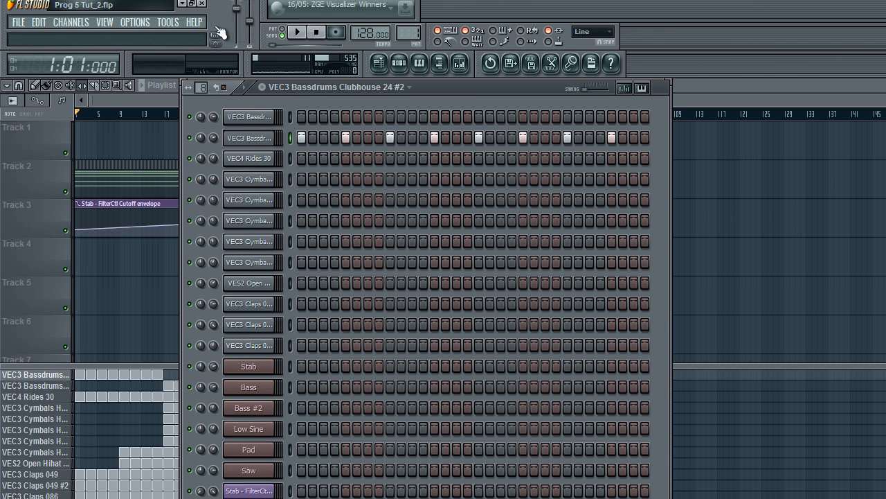
# Switch the step sequencer to pattern 15, open the second Bassdrums Clubhouse 24 channel's settings, and preview its sample
pyautogui.moveTo(409, 33); pyautogui.dragTo(413, 22)
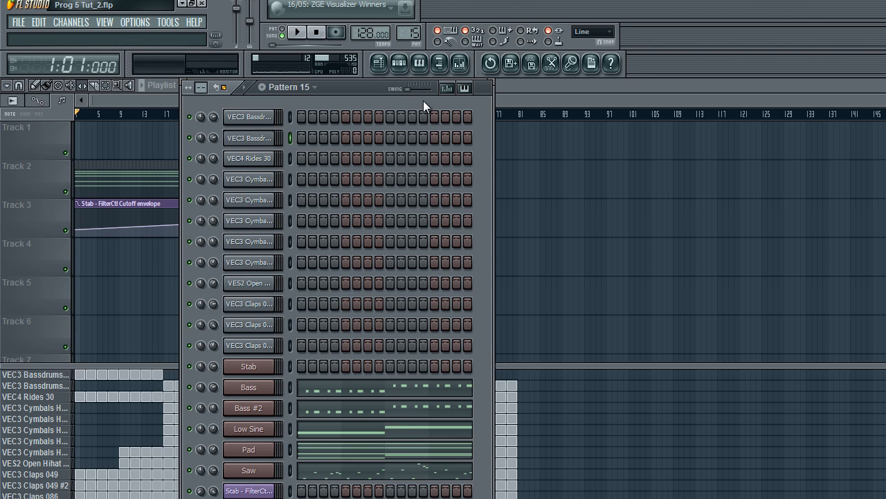
pyautogui.click(244, 138)
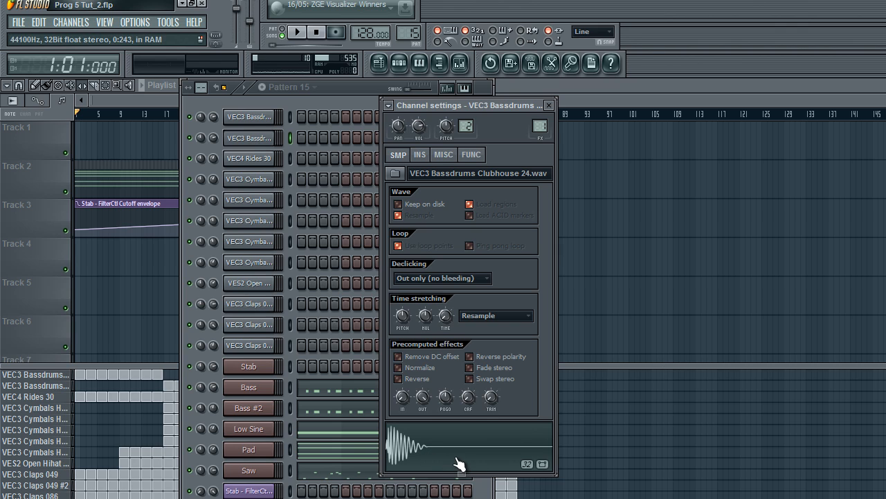
pyautogui.moveTo(423, 396)
pyautogui.mouseDown()
pyautogui.moveTo(422, 416)
pyautogui.moveTo(423, 400)
pyautogui.mouseUp()
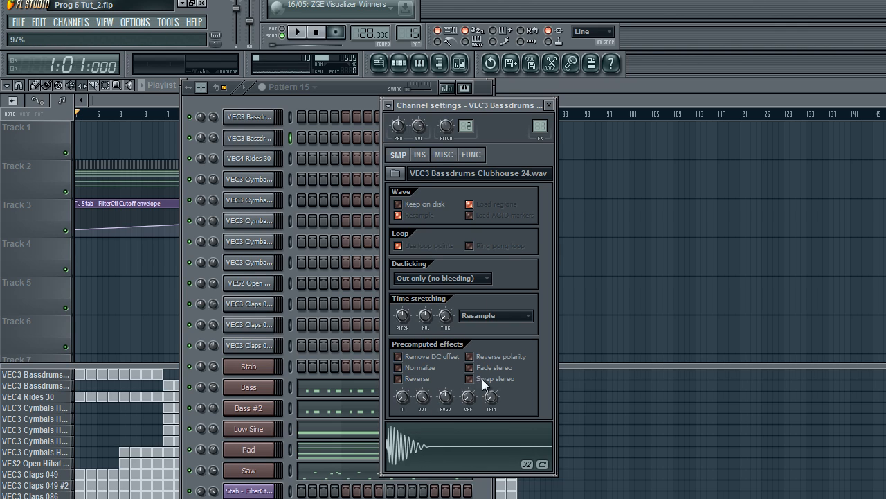
pyautogui.click(412, 462)
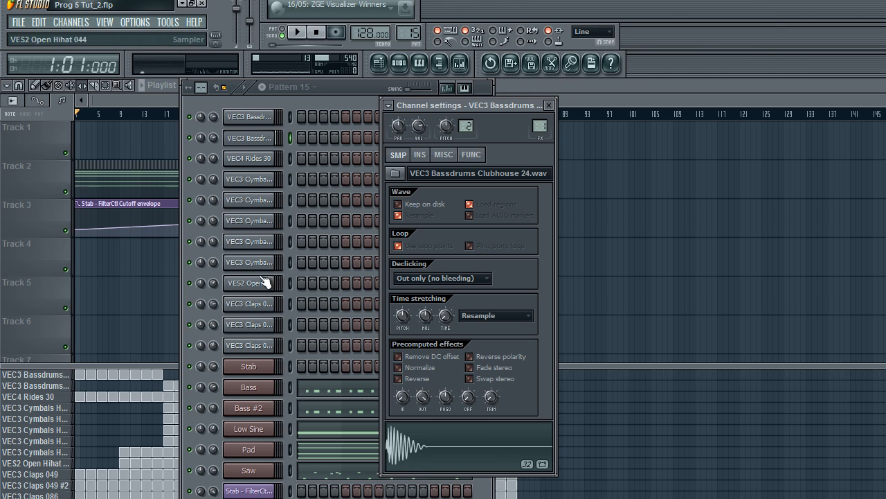
# Return to the step sequencer and audition the cymbal and VEC3 Claps 086 channels
pyautogui.click(261, 169)
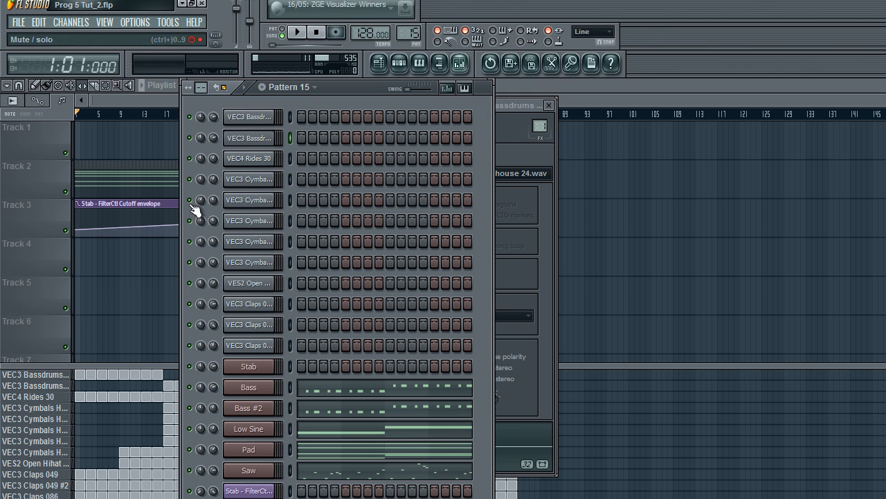
pyautogui.click(276, 222)
pyautogui.click(275, 242)
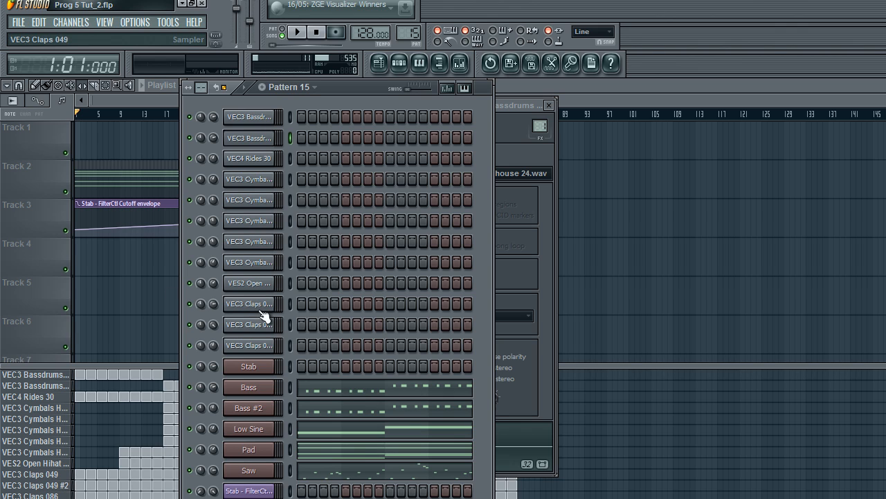
pyautogui.click(255, 347)
pyautogui.click(249, 345)
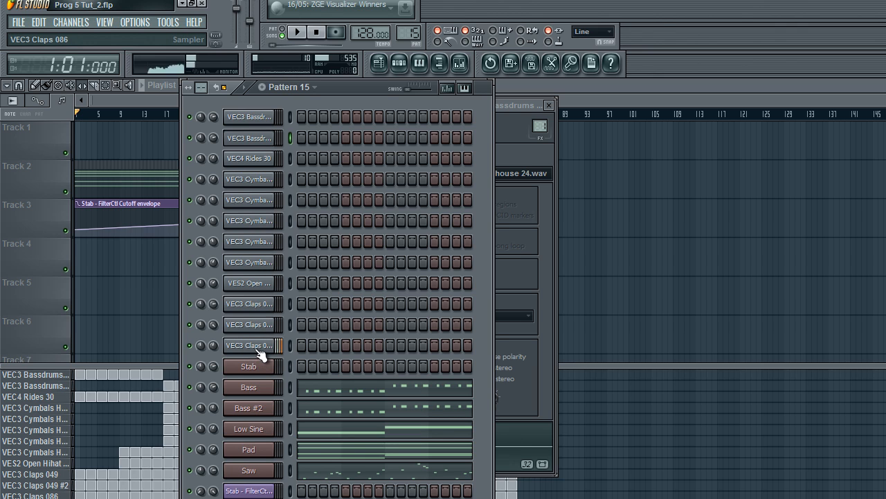
# Toggle the Reverse effect on the VEC3 Claps 086 sample and preview how it sounds
pyautogui.click(398, 379)
pyautogui.click(398, 378)
pyautogui.click(398, 379)
pyautogui.click(428, 440)
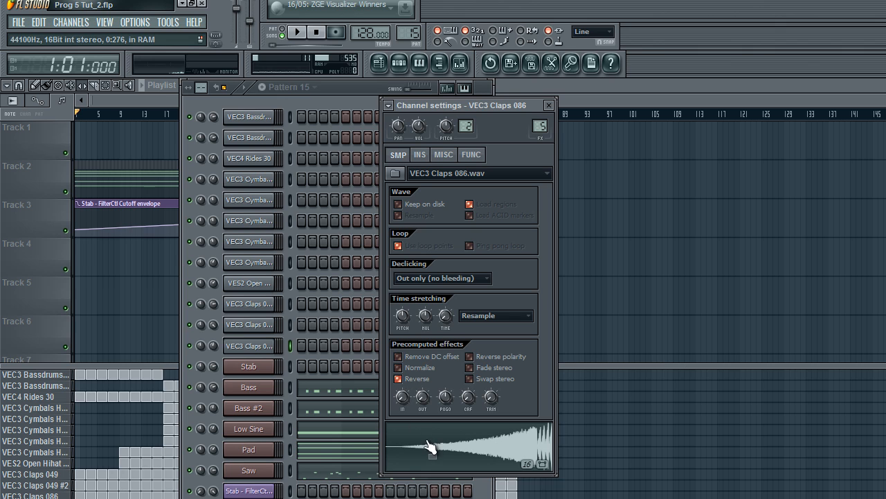
# Compare the sample settings of the VEC3 Claps 049 and VEC3 Claps 049 #2 channels, and close the channel settings
pyautogui.click(257, 326)
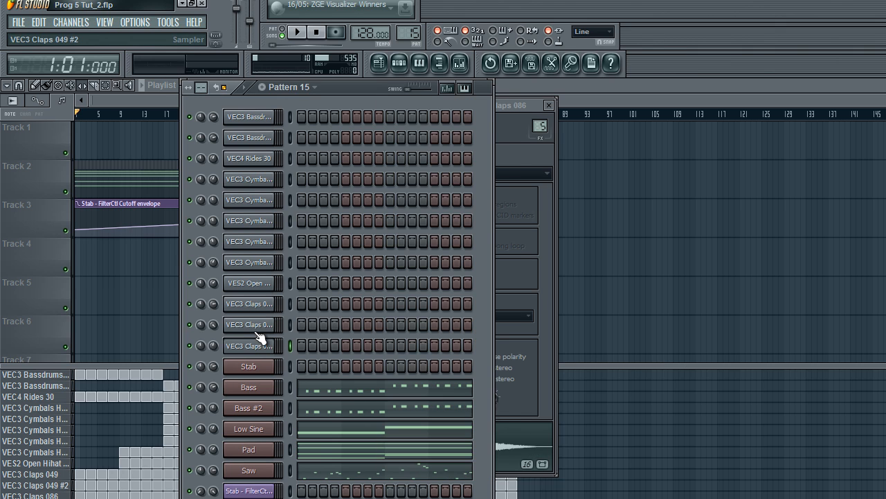
pyautogui.click(448, 449)
pyautogui.click(249, 304)
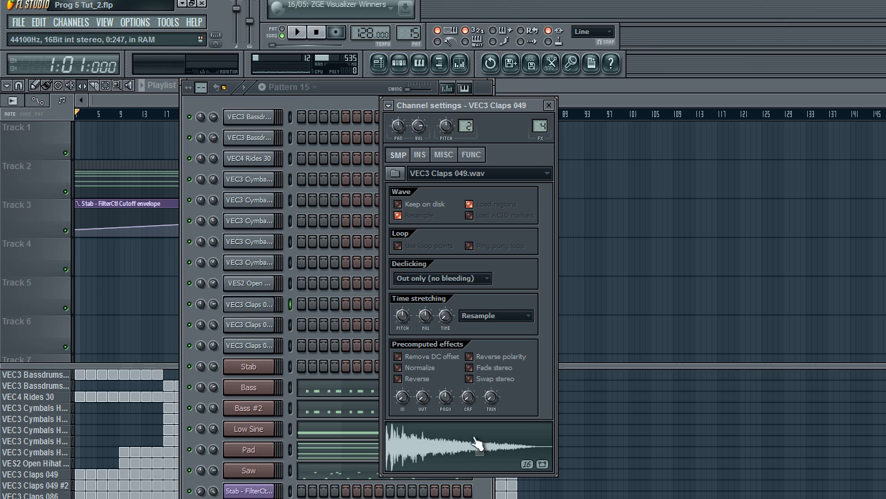
pyautogui.click(244, 327)
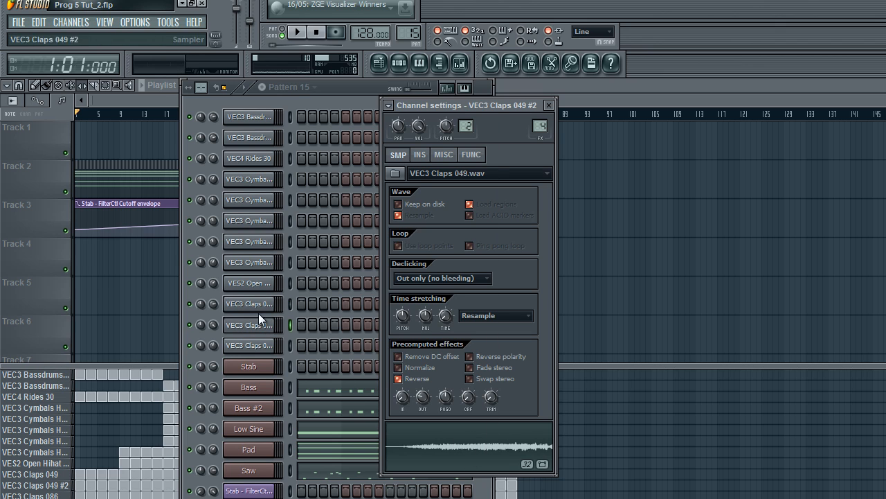
pyautogui.click(351, 308)
pyautogui.click(549, 104)
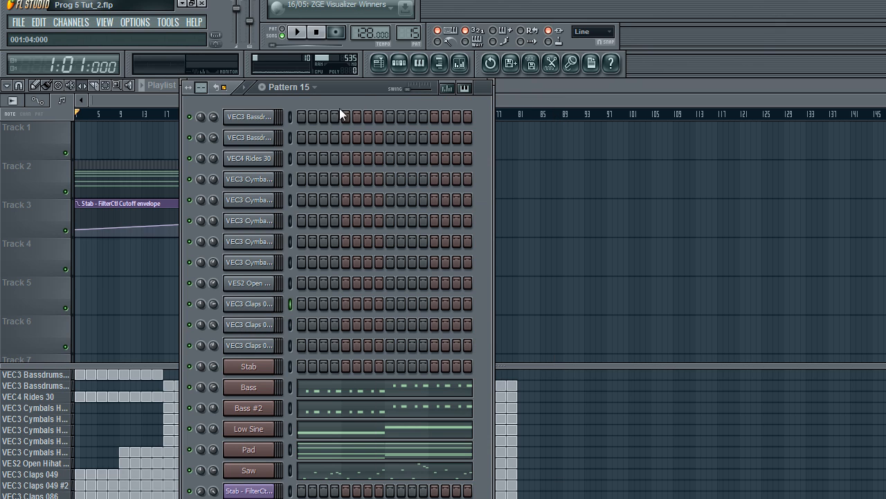
# Open the mixer and examine the Fruity Compressor and Fruity Parametric EQ 2 on the VEC4 Electro Kicks 18 track
pyautogui.click(459, 63)
pyautogui.click(128, 179)
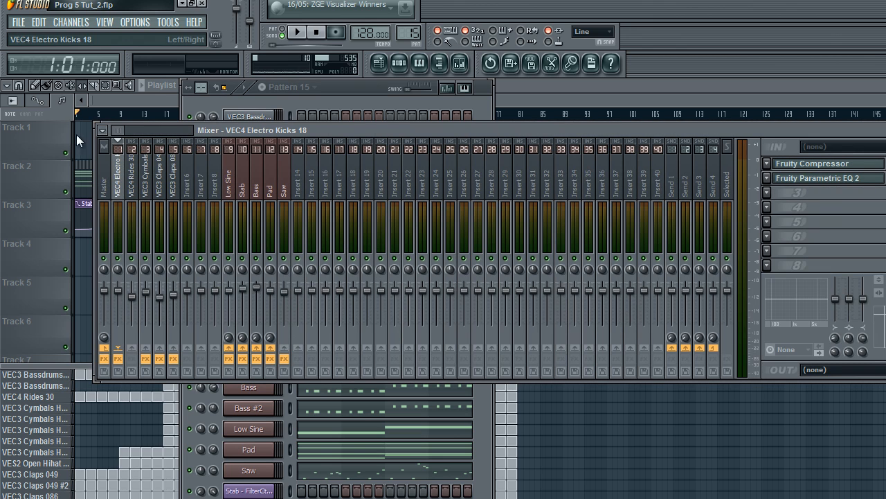
pyautogui.click(810, 178)
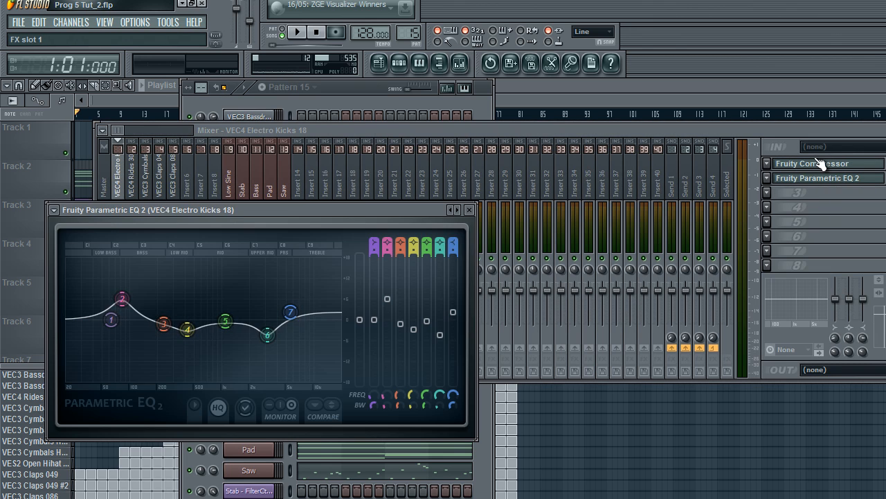
pyautogui.click(821, 163)
pyautogui.click(810, 169)
pyautogui.click(809, 168)
pyautogui.click(801, 178)
pyautogui.click(805, 178)
pyautogui.moveTo(90, 177); pyautogui.dragTo(224, 139)
pyautogui.moveTo(233, 214); pyautogui.dragTo(291, 229)
# Check the VEC4 Rides 30 track and examine the Parametric EQ 2 and Reeverb 2 on the VEC3 Cymbals HH Open 084 track
pyautogui.click(145, 156)
pyautogui.click(135, 171)
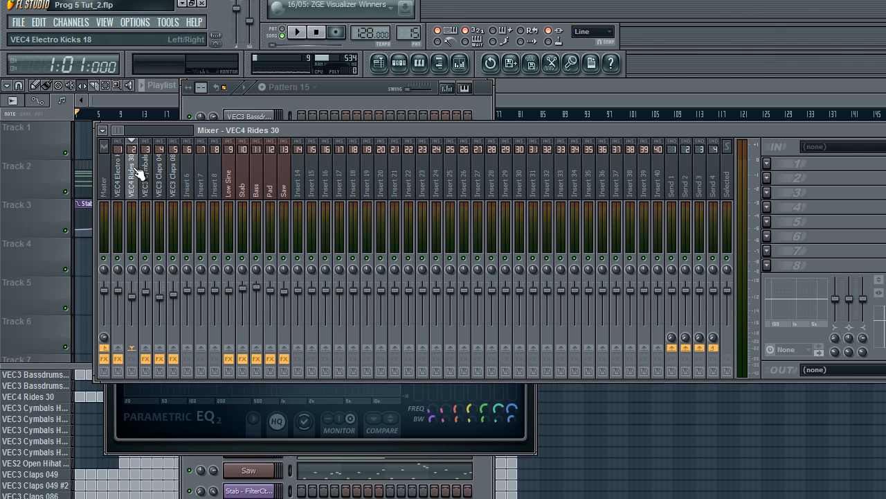
pyautogui.click(148, 182)
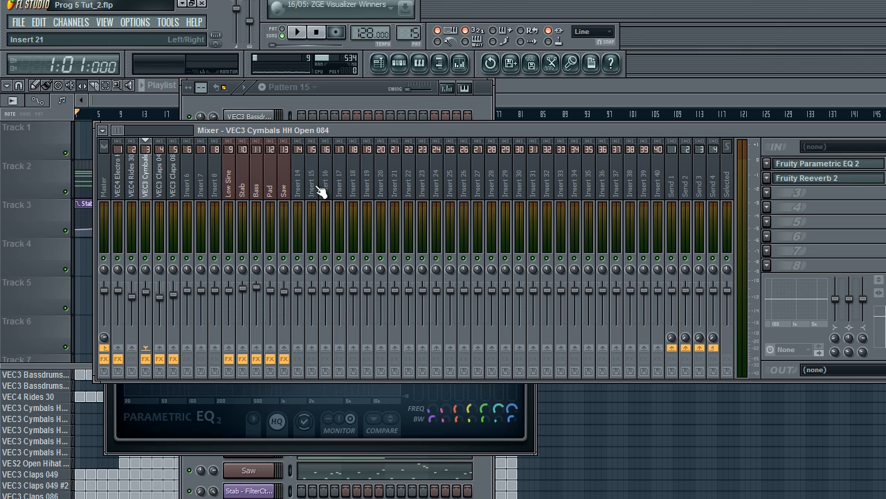
pyautogui.click(817, 163)
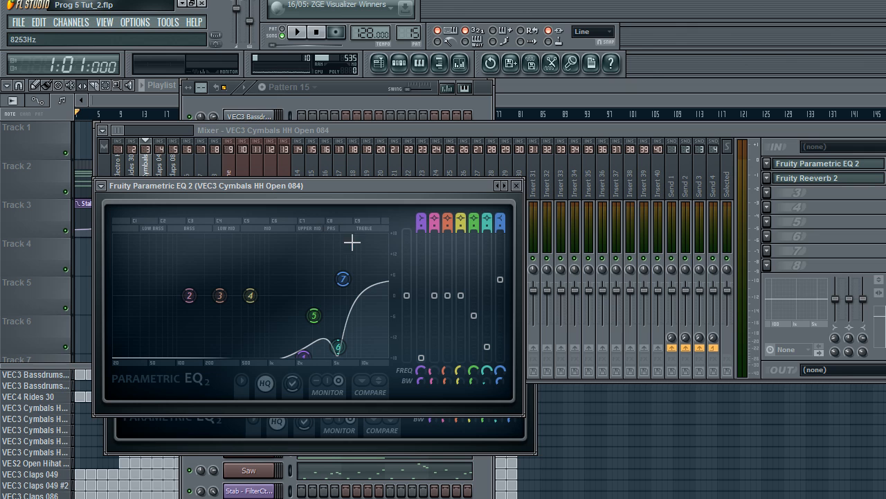
pyautogui.click(807, 178)
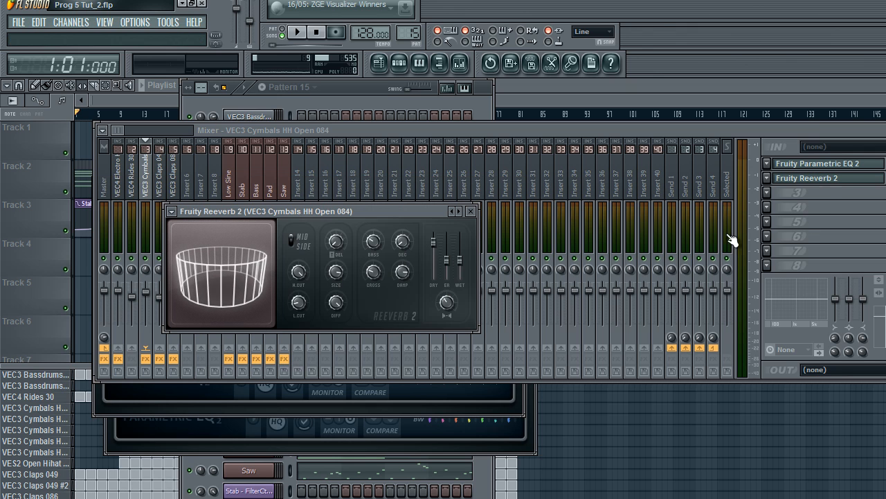
pyautogui.click(471, 210)
# Examine the Fruity Stereo Enhancer on the VEC3 Claps 049 mixer track and open the matching channel's settings from the step sequencer
pyautogui.click(161, 188)
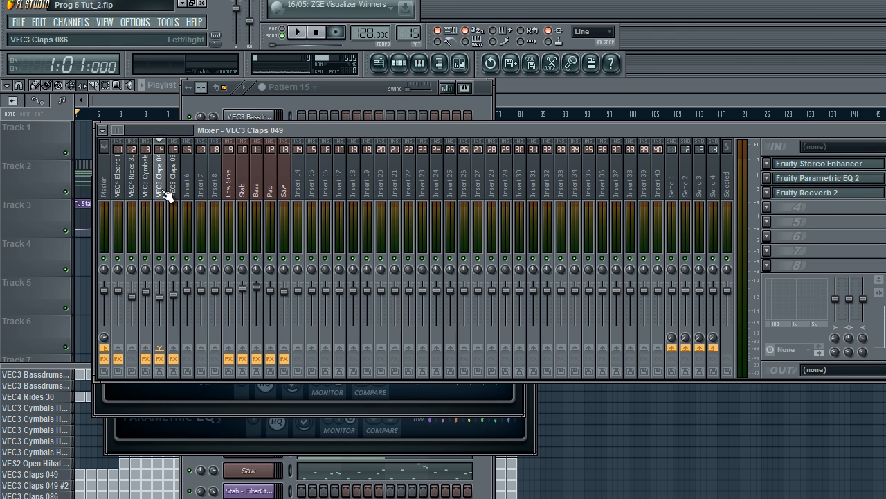
pyautogui.click(829, 166)
pyautogui.moveTo(104, 182); pyautogui.dragTo(487, 155)
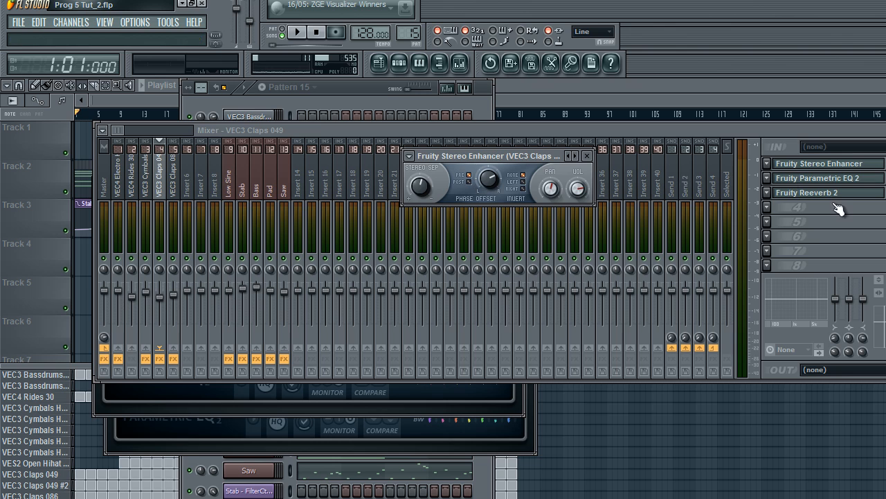
pyautogui.click(378, 92)
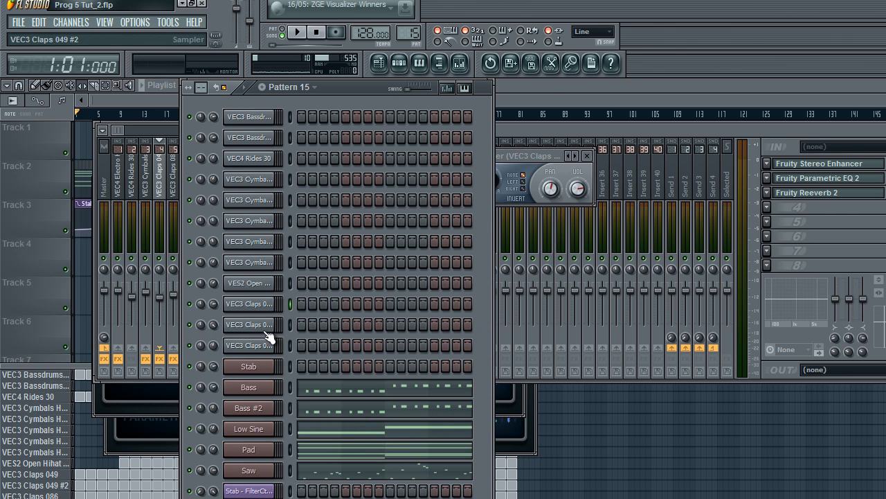
pyautogui.click(263, 306)
# Examine the Fruity Parametric EQ 2 curve and the Fruity Reeverb 2 settings on the VEC3 Claps 049 mixer track
pyautogui.click(840, 179)
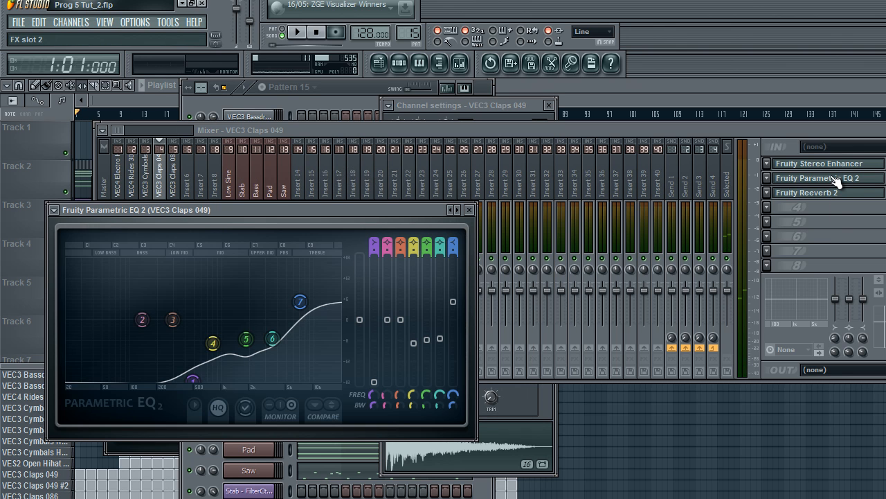
pyautogui.click(841, 193)
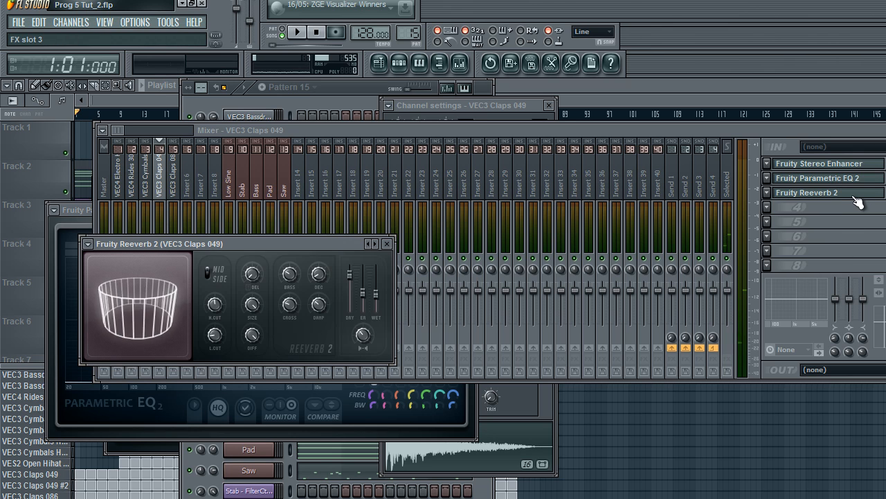
pyautogui.click(796, 193)
pyautogui.click(841, 178)
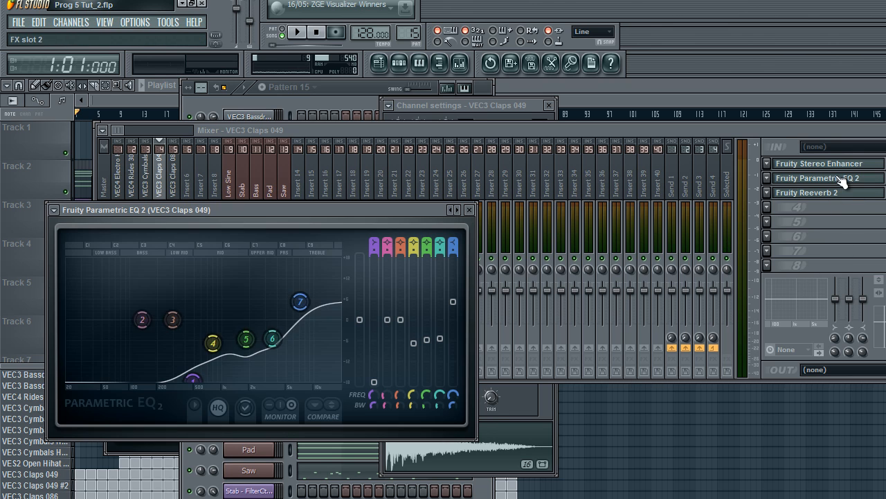
pyautogui.click(774, 199)
pyautogui.click(796, 193)
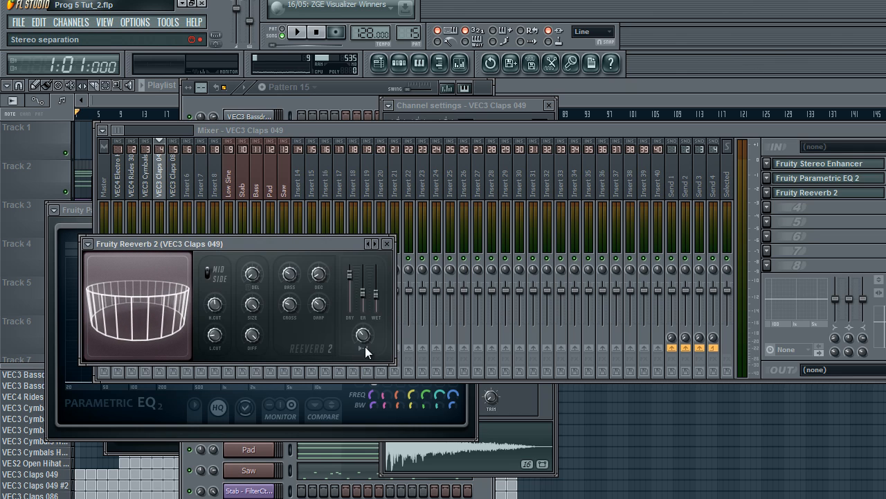
# Examine the Fruity Stereo Enhancer on the VEC3 Claps 086 mixer track alongside that channel's sample settings
pyautogui.click(177, 191)
pyautogui.click(878, 165)
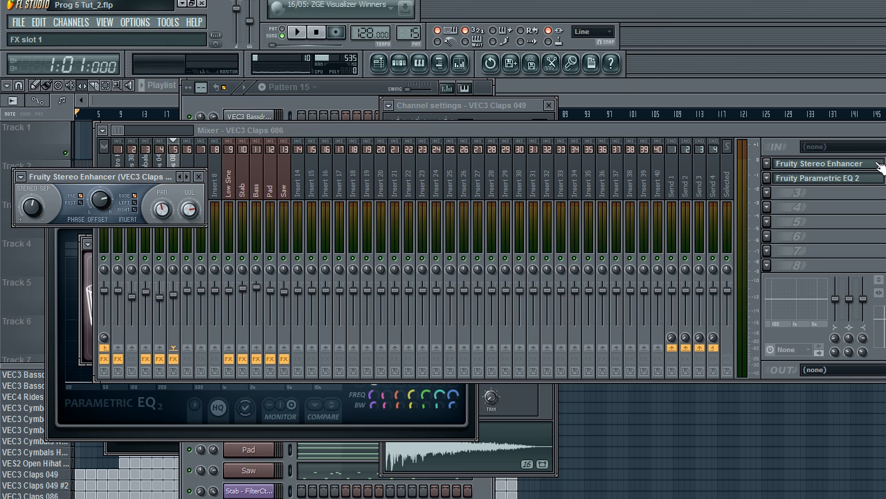
pyautogui.click(334, 98)
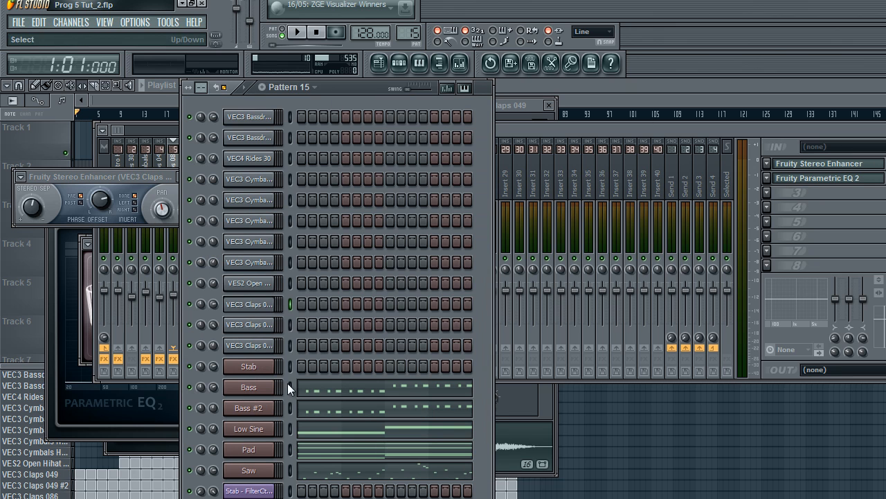
pyautogui.click(248, 344)
pyautogui.moveTo(159, 173); pyautogui.dragTo(565, 181)
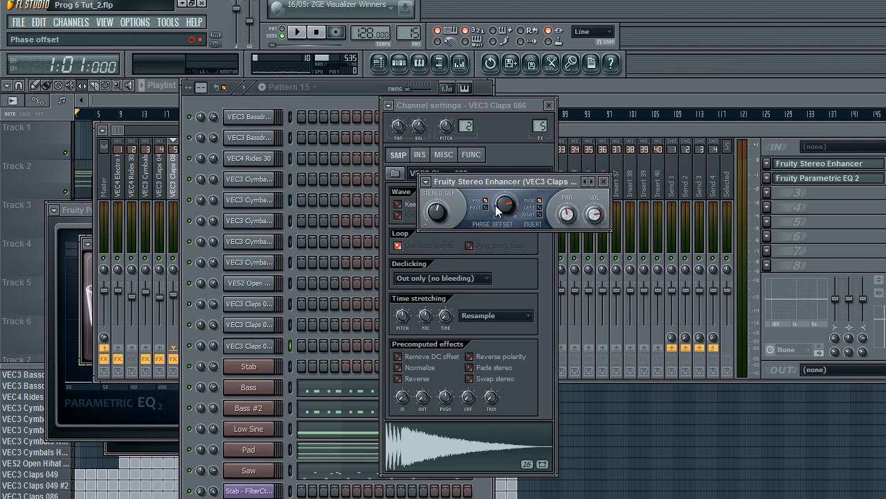
pyautogui.press('q')
# Examine the Fruity Parametric EQ 2 curve on the VEC3 Claps 086 track and check it against the step sequencer's claps channels
pyautogui.click(821, 178)
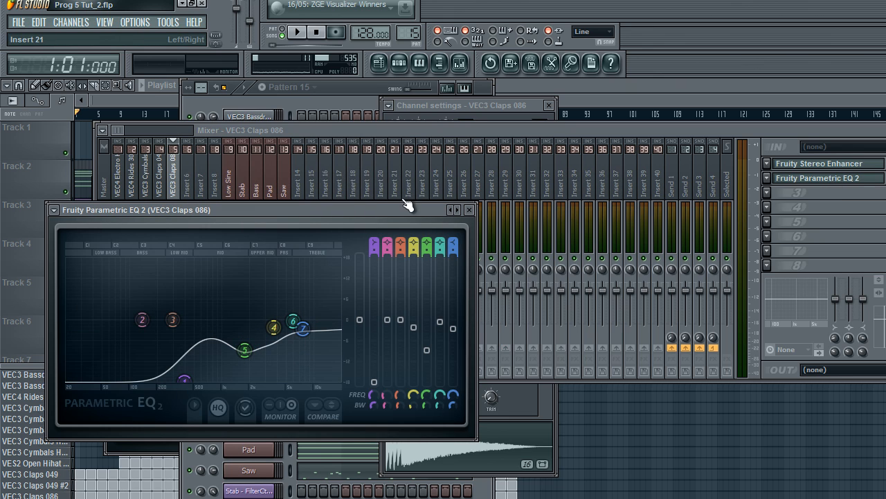
pyautogui.moveTo(415, 208); pyautogui.dragTo(573, 143)
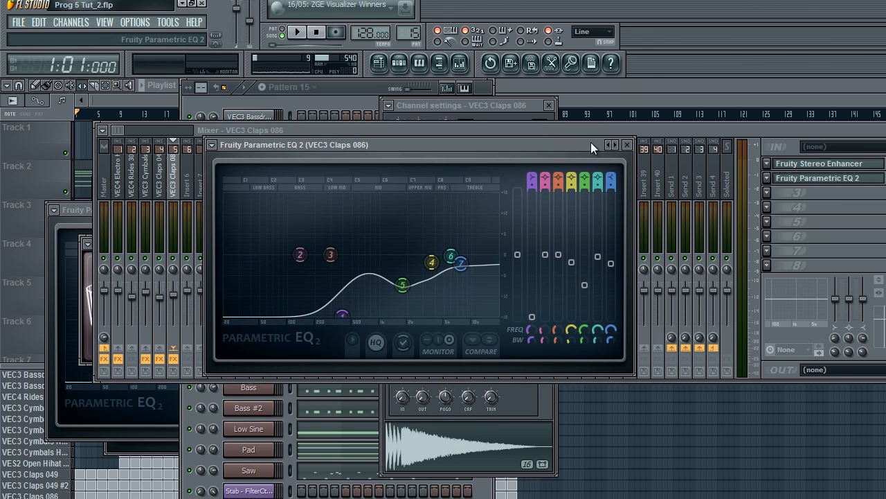
pyautogui.moveTo(450, 248)
pyautogui.click(361, 95)
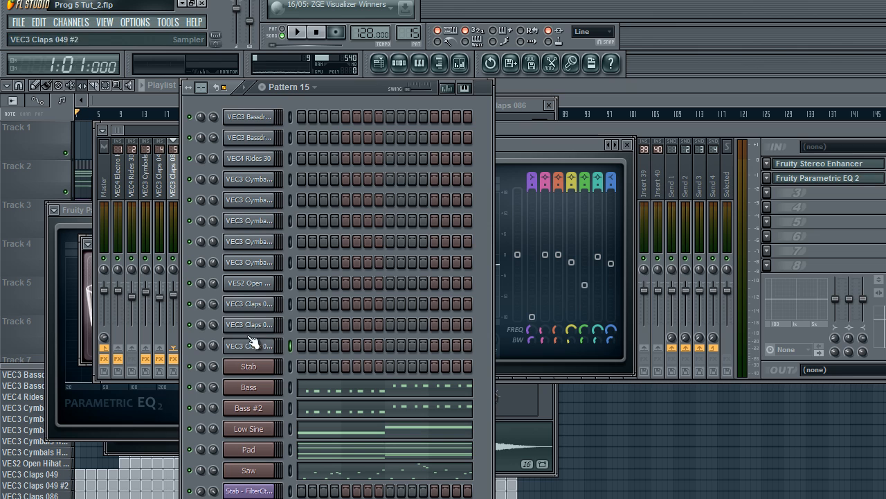
pyautogui.click(538, 140)
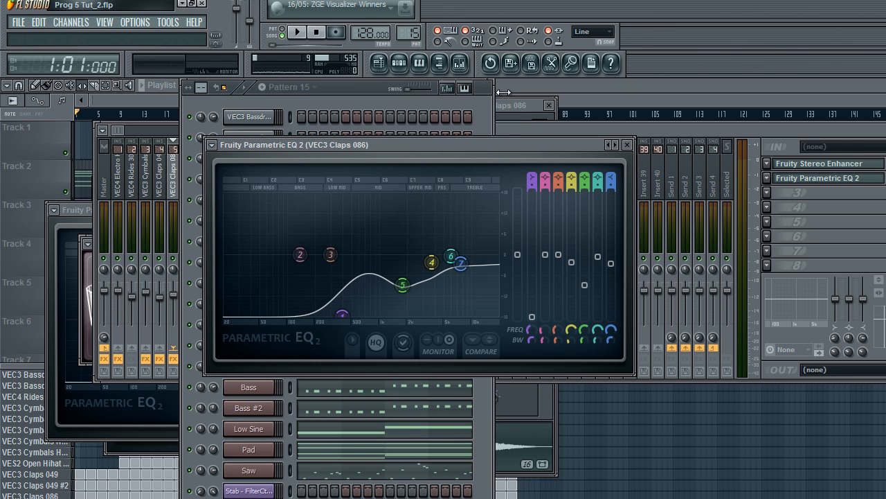
# Return to the playlist and delete the opening run of Stab clips on Track 2, from bar 1 up to bar 33
pyautogui.click(399, 63)
pyautogui.click(377, 65)
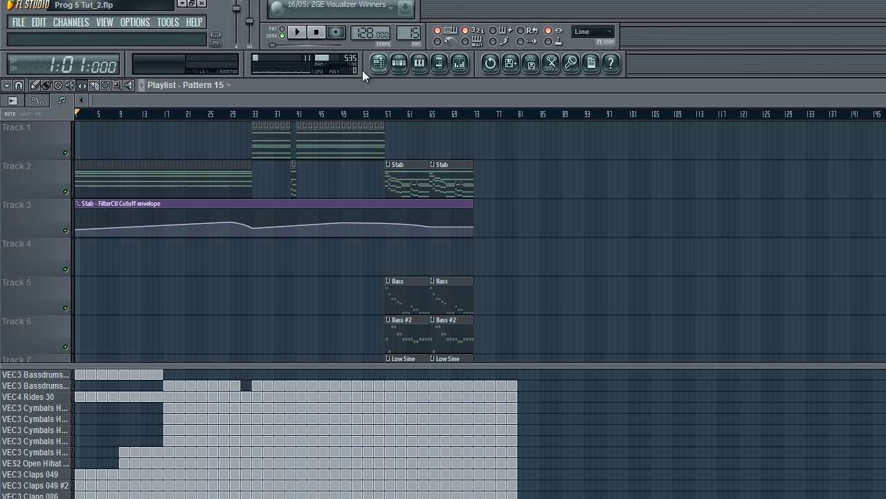
pyautogui.scroll(3, 187, 197)
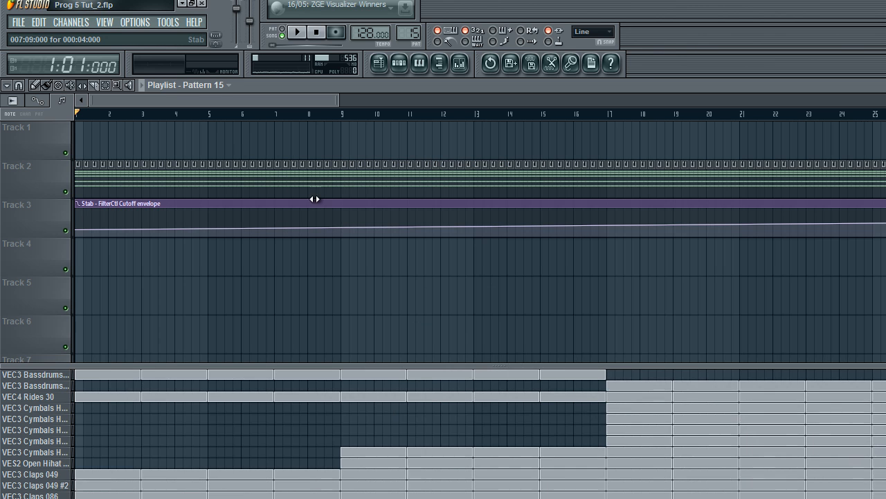
pyautogui.scroll(-5, 260, 193)
pyautogui.rightClick(87, 178)
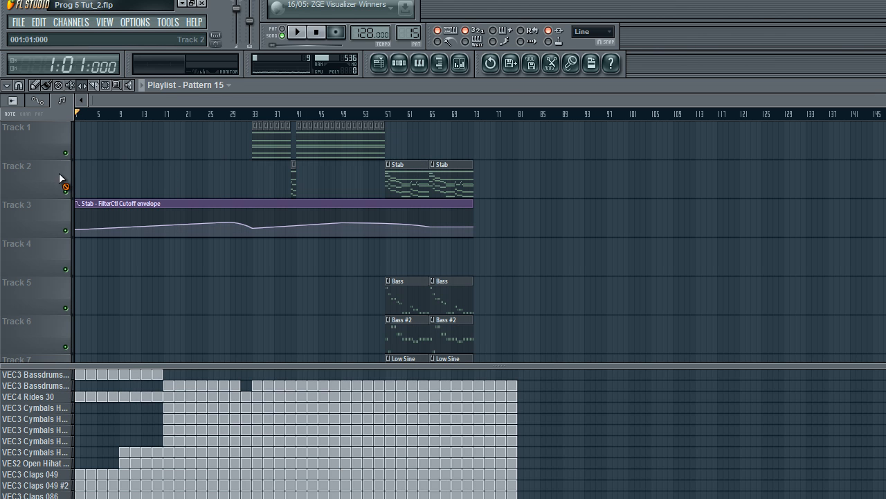
# Set the playlist's playback position to the start of bar 17
pyautogui.scroll(5, 220, 324)
pyautogui.click(607, 113)
pyautogui.moveTo(277, 101); pyautogui.dragTo(462, 101)
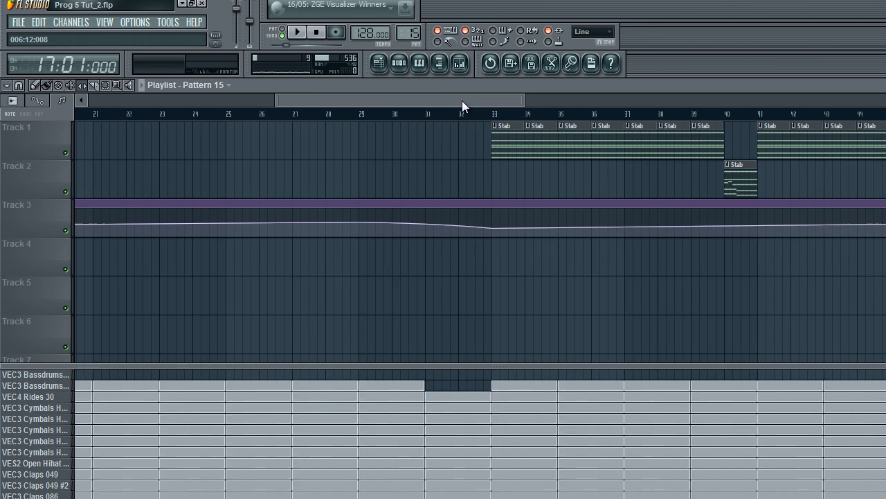
pyautogui.moveTo(308, 101); pyautogui.dragTo(193, 103)
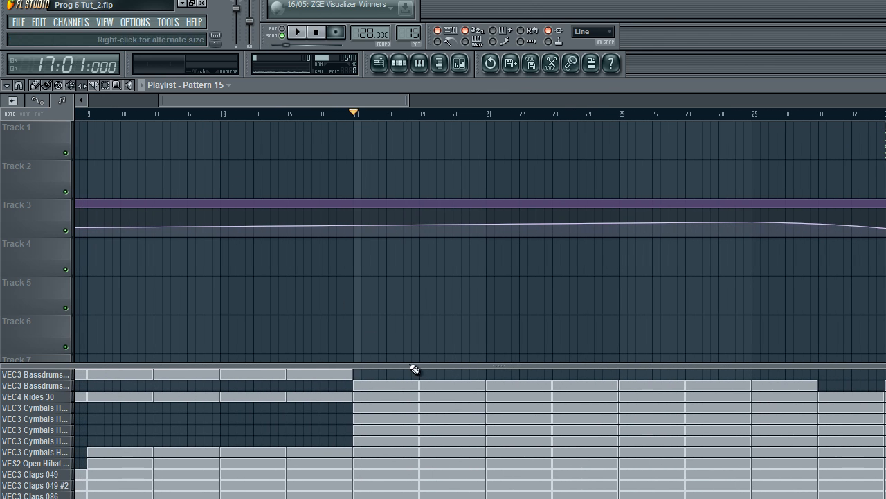
pyautogui.moveTo(334, 100); pyautogui.dragTo(378, 94)
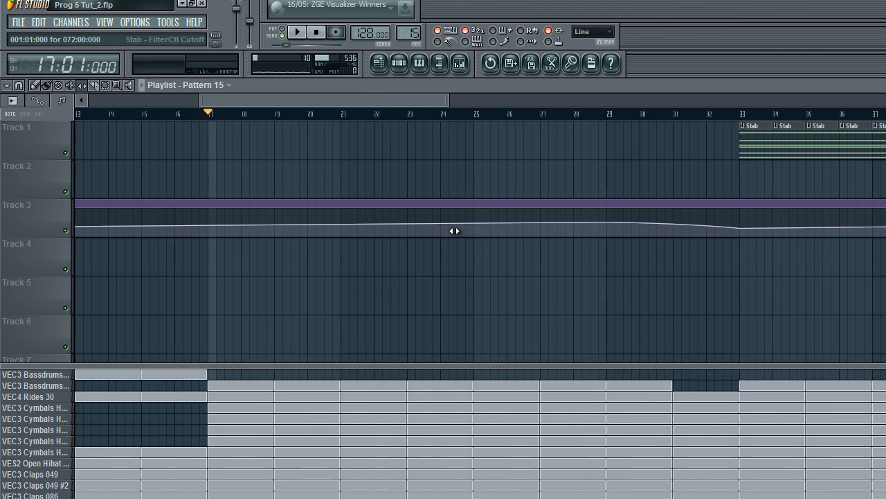
# Examine the step placement of the closed hi-hat, VES2 Open Hihat 044 and VEC3 Claps 049 patterns in the step sequencer
pyautogui.click(397, 60)
pyautogui.moveTo(408, 34); pyautogui.dragTo(402, 104)
pyautogui.scroll(-8, 402, 103)
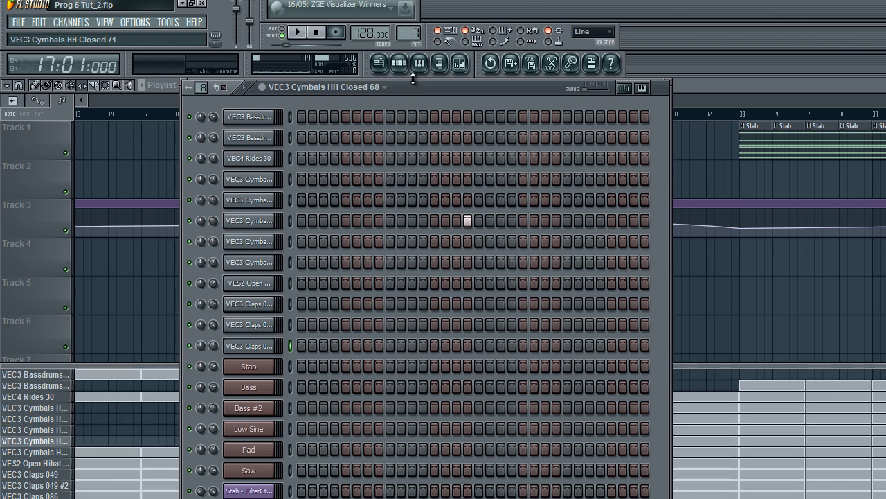
pyautogui.scroll(3, 427, 64)
pyautogui.scroll(-5, 430, 63)
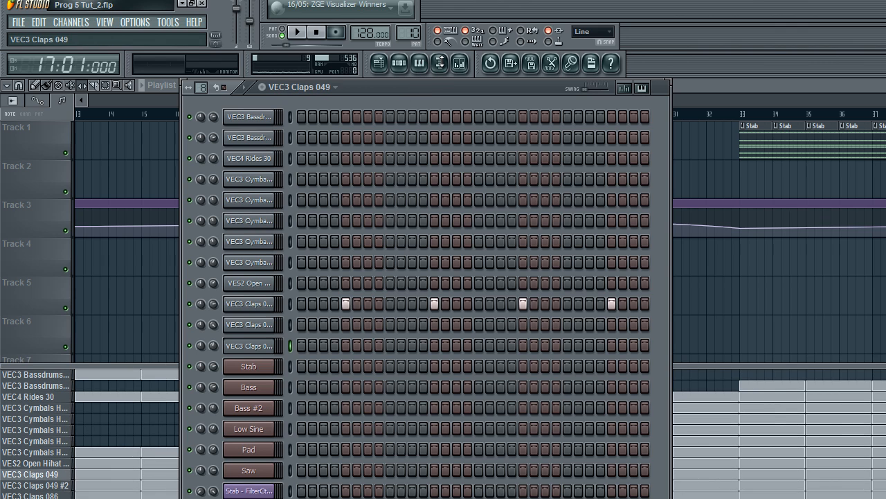
pyautogui.scroll(1, 453, 59)
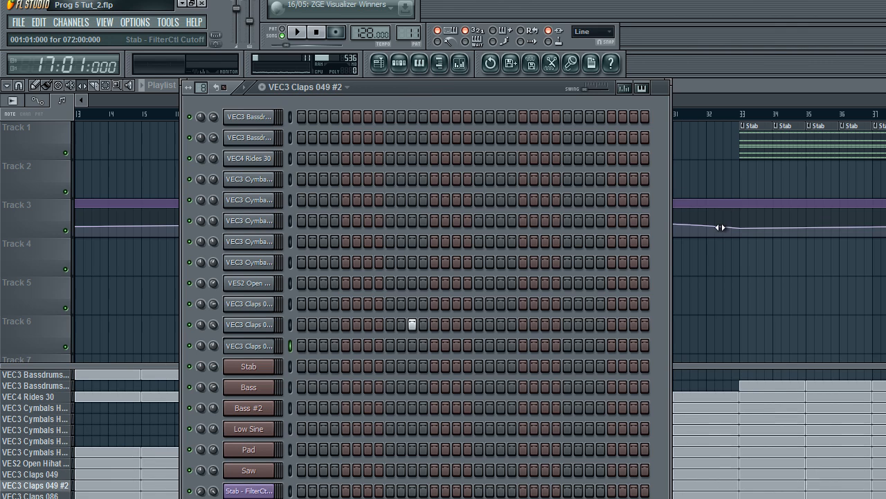
pyautogui.scroll(7, 411, 34)
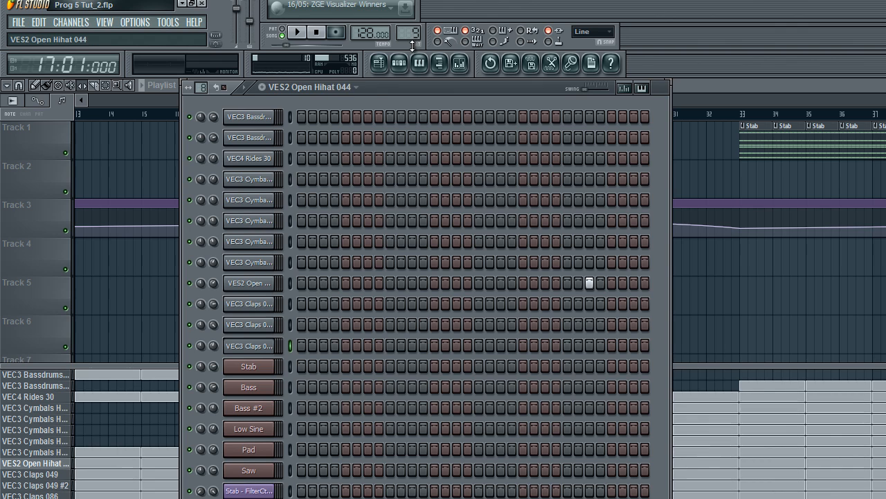
pyautogui.scroll(1, 413, 64)
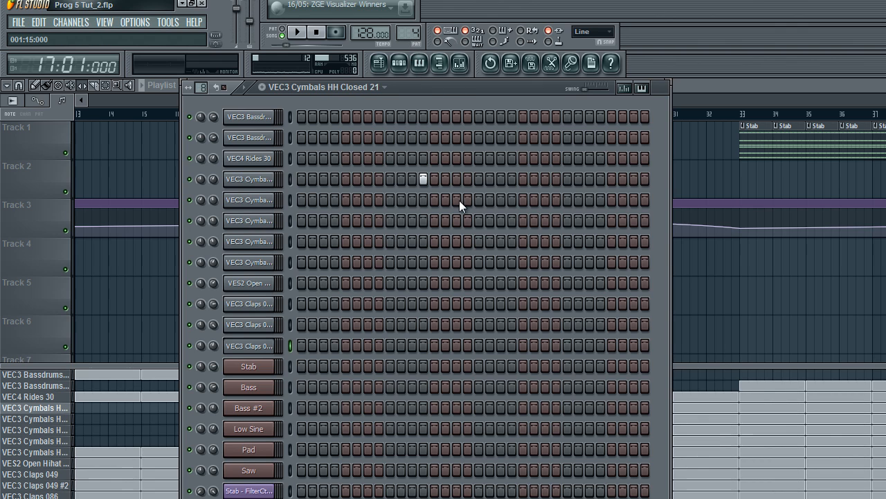
pyautogui.scroll(-2, 411, 34)
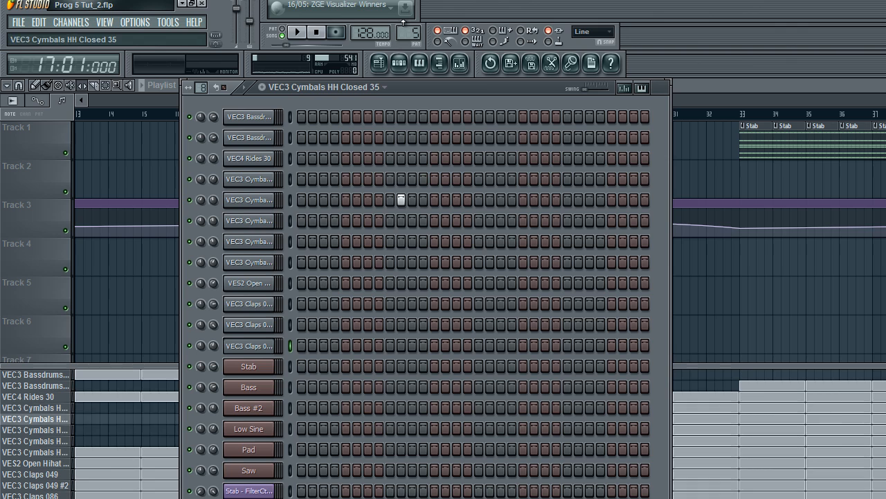
pyautogui.scroll(1, 412, 35)
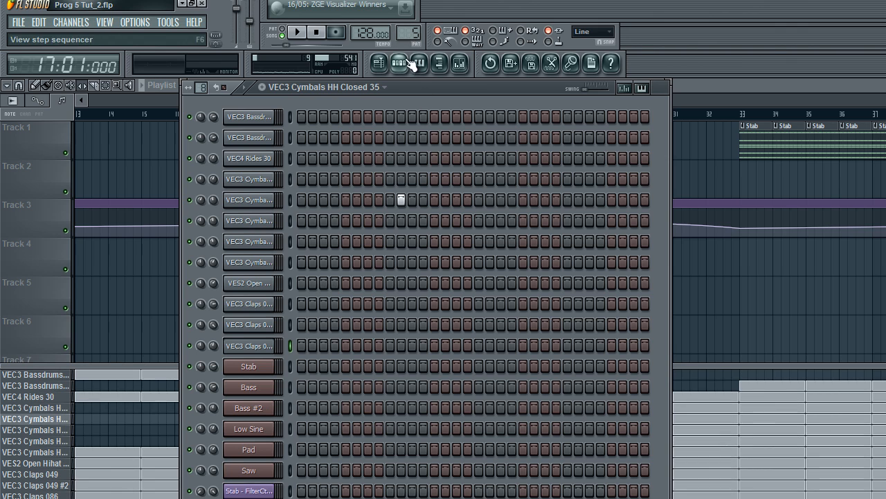
pyautogui.scroll(-1, 412, 35)
pyautogui.press('F6')
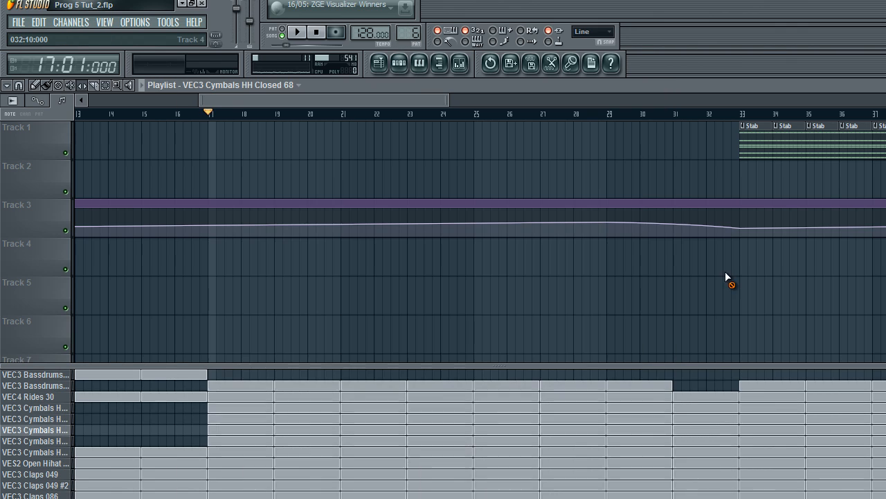
# Audition the arrangement from bar 17 and select the VEC3 Cymbals HH Closed 21 pattern
pyautogui.moveTo(393, 101); pyautogui.dragTo(362, 104)
pyautogui.press('space')
pyautogui.click(398, 63)
pyautogui.press('space')
pyautogui.press('F6')
pyautogui.click(55, 419)
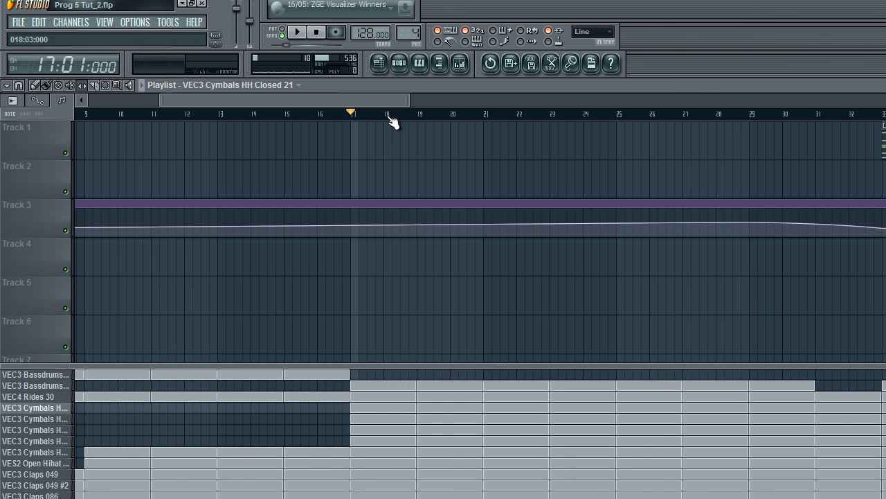
# Play the section from bar 17 with the step sequencer open, and inspect the VES2 Open Hihat 044 pattern
pyautogui.click(399, 63)
pyautogui.moveTo(411, 20); pyautogui.dragTo(413, 26)
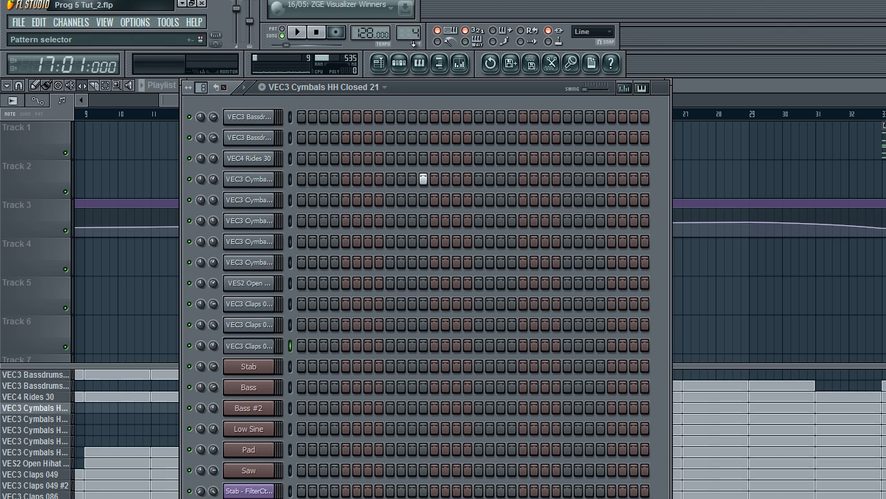
pyautogui.press('space')
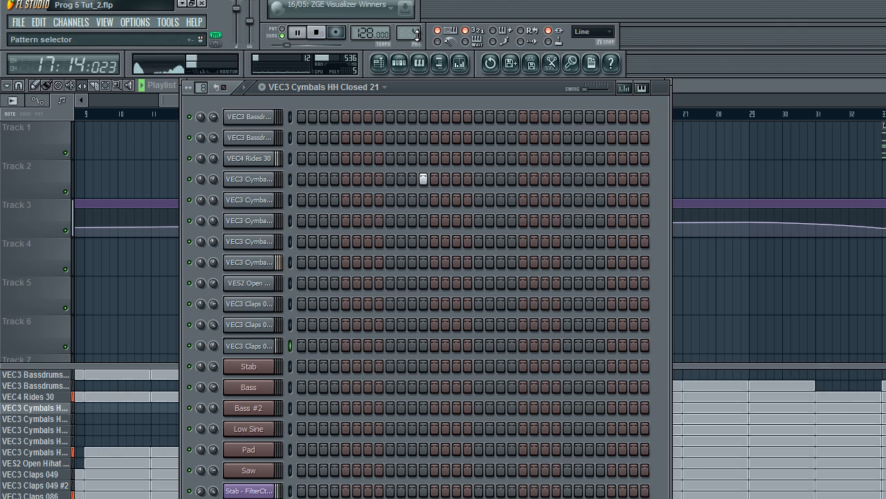
pyautogui.press('space')
pyautogui.scroll(5, 419, 33)
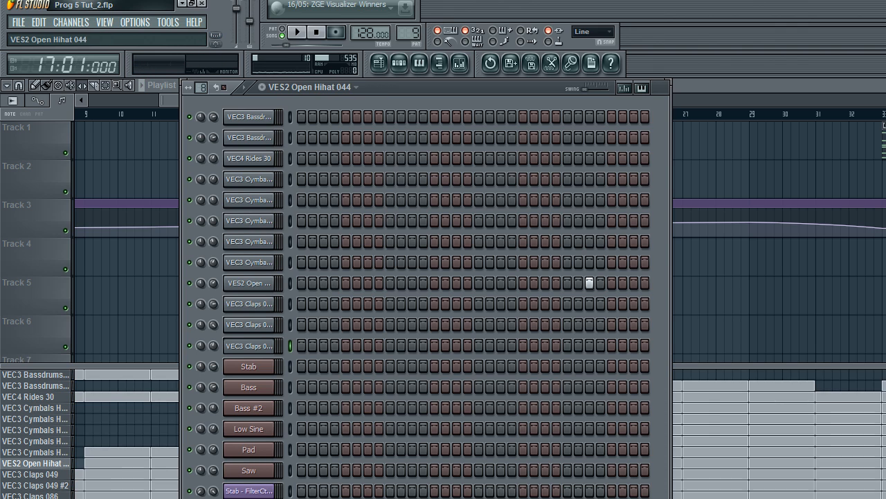
# Delete the VEC3 Cymbals HH Closed 21, 35 and 68 pattern blocks from bar 17 up to bar 33
pyautogui.press('F6')
pyautogui.moveTo(354, 406); pyautogui.dragTo(837, 431)
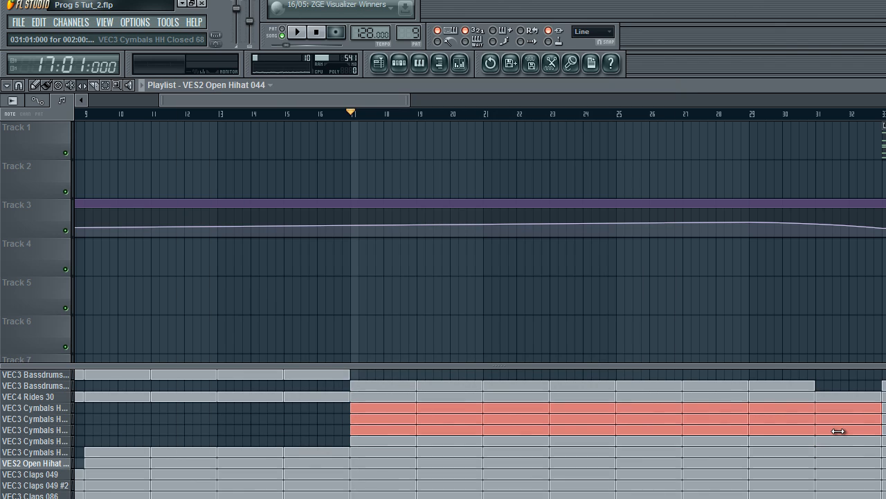
pyautogui.press('Delete')
# Listen to the thinned-out drums from bar 17 and inspect the VEC3 Claps 049 #2 and VES2 Open Hihat 044 patterns
pyautogui.press('space')
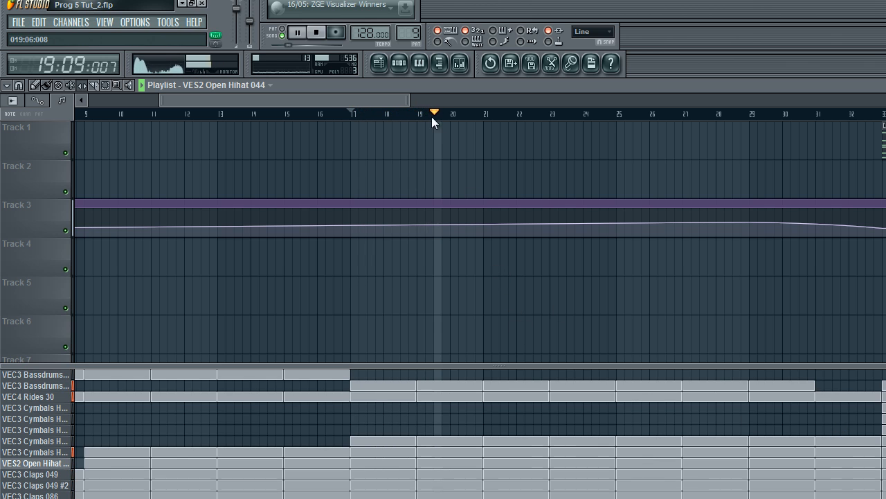
pyautogui.click(399, 63)
pyautogui.press('space')
pyautogui.moveTo(398, 43); pyautogui.dragTo(401, 23)
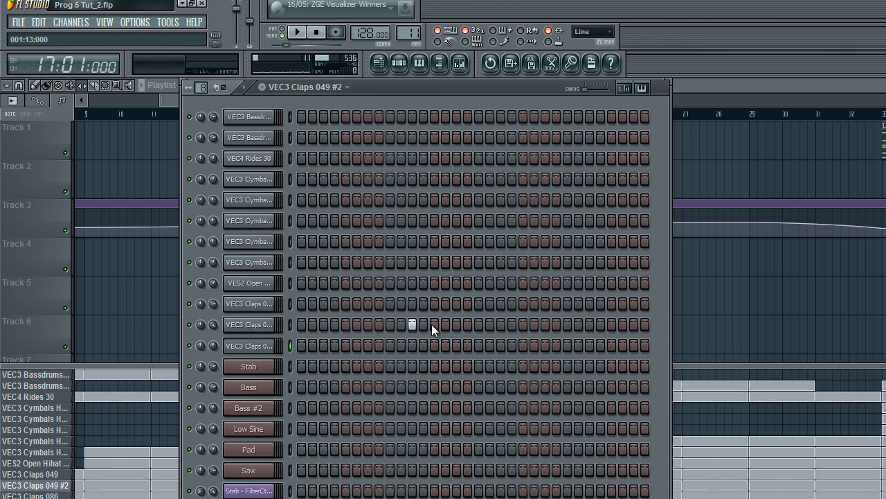
pyautogui.press('F6')
pyautogui.press('space')
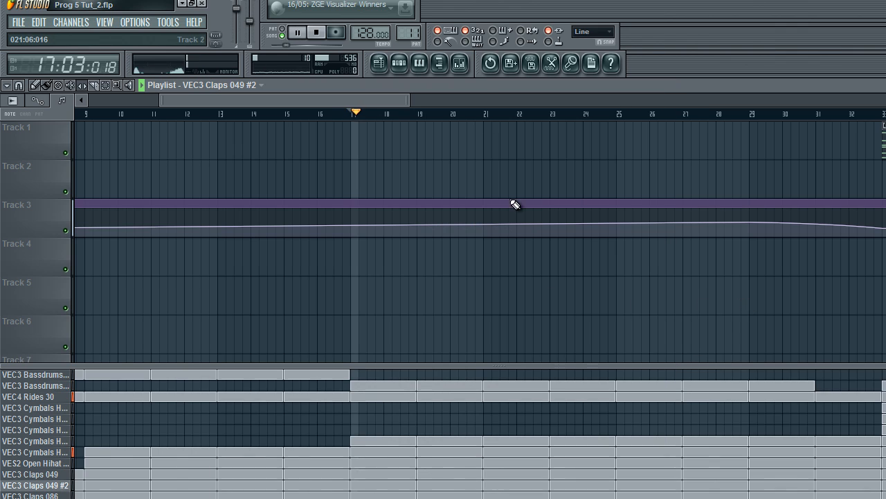
pyautogui.click(399, 64)
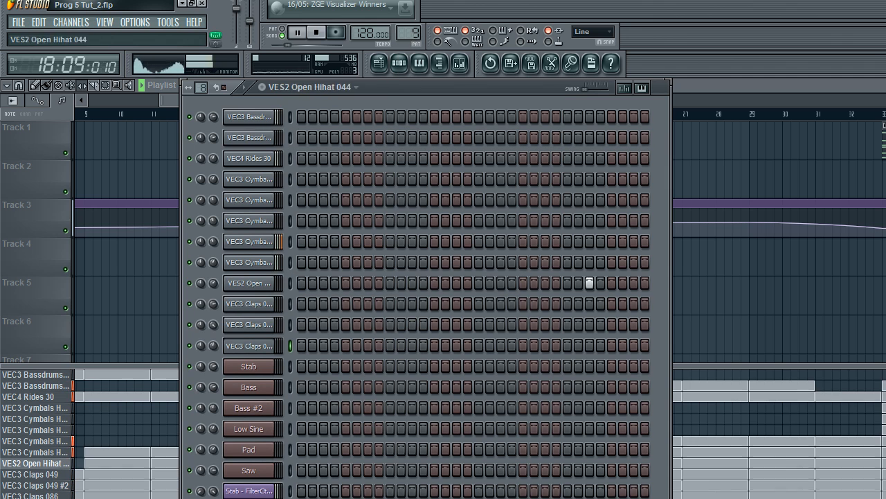
pyautogui.press('space')
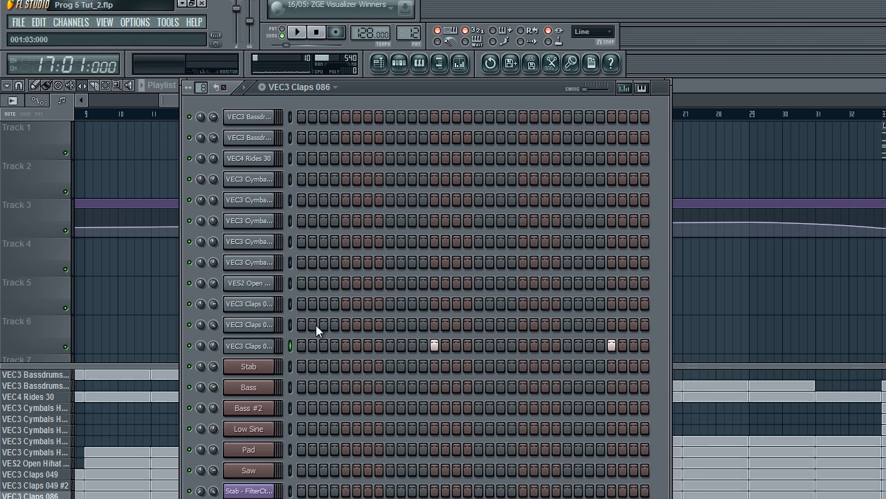
# Compare the VEC3 Claps 049 and VEC3 Claps 086 patterns in the step sequencer while playing the drums from bar 17
pyautogui.scroll(-2, 396, 34)
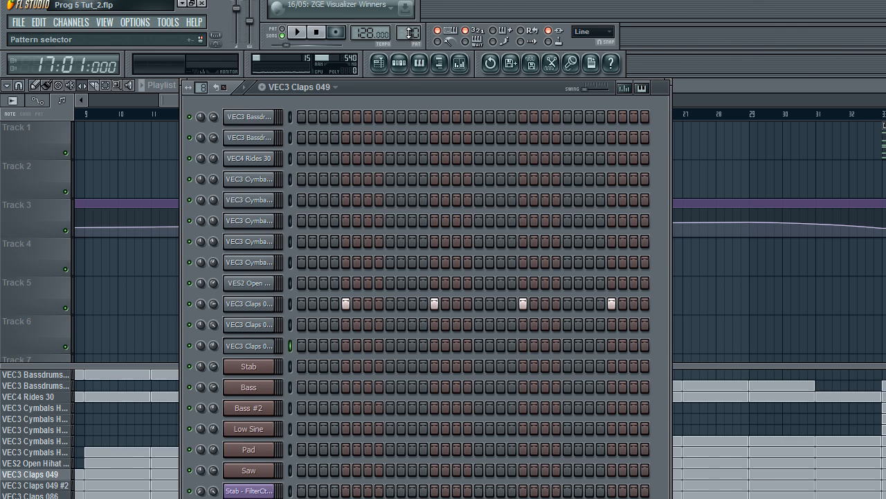
pyautogui.scroll(-2, 408, 32)
pyautogui.press('space')
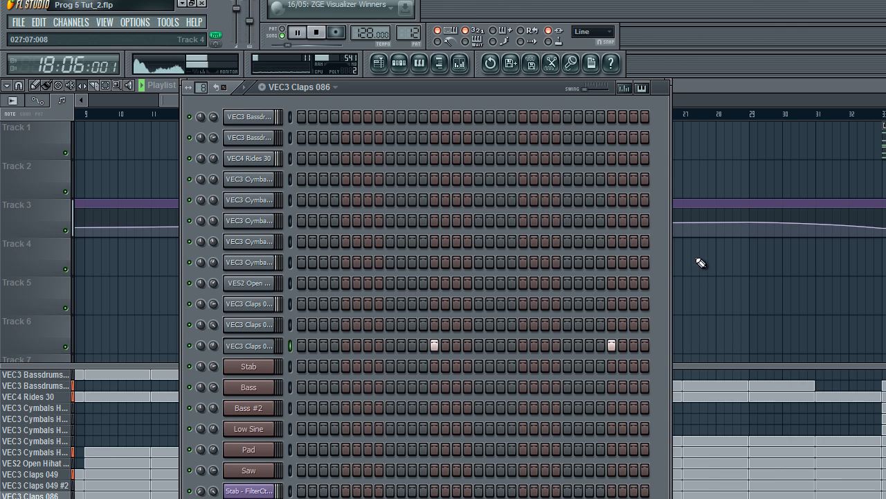
pyautogui.press('F6')
pyautogui.press('F6')
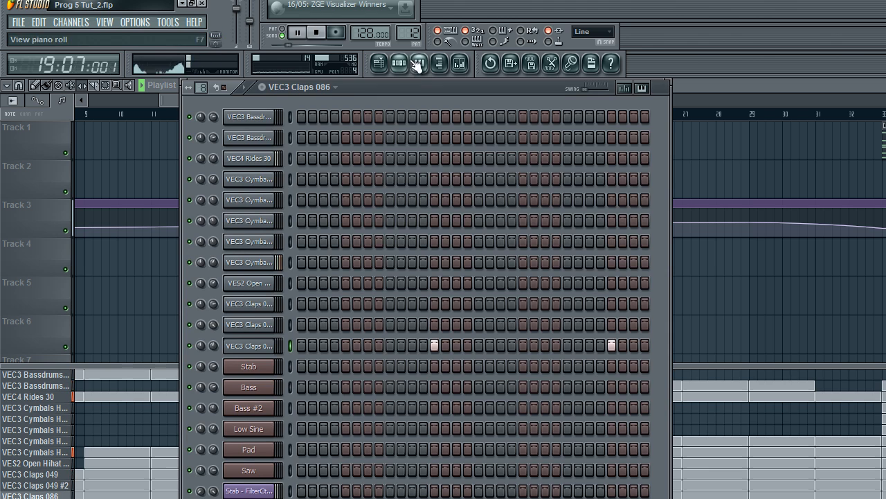
pyautogui.scroll(2, 416, 35)
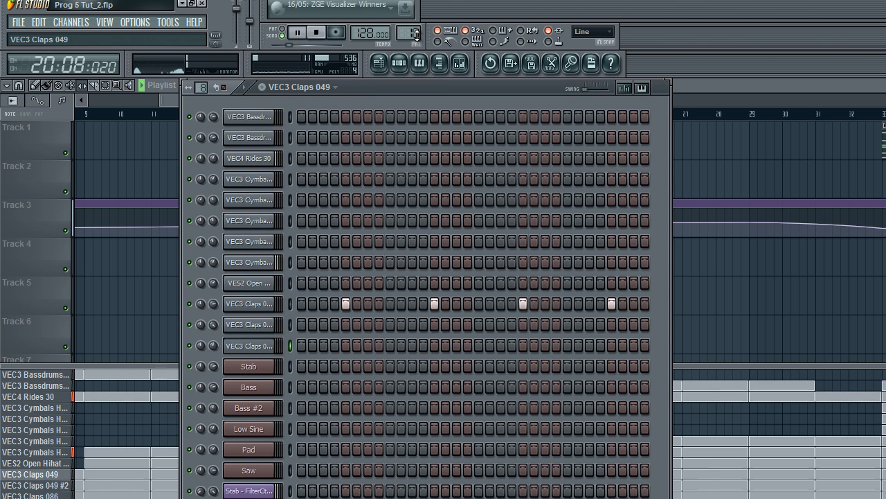
pyautogui.scroll(2, 416, 34)
pyautogui.press('space')
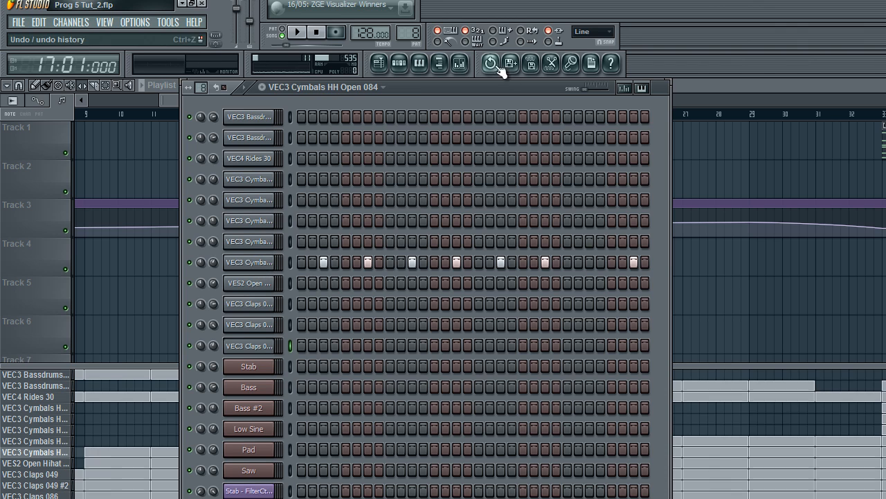
# Compare the VES2 Open Hihat 044 steps with the VEC3 Cymbals HH Closed 21, 35, 68 and 71 patterns
pyautogui.moveTo(415, 29); pyautogui.dragTo(419, 25)
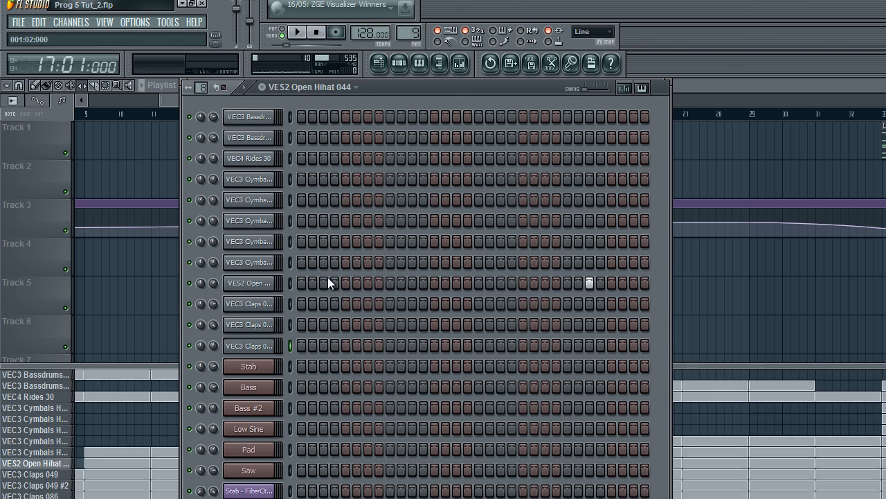
pyautogui.press('Up')
pyautogui.press('Up')
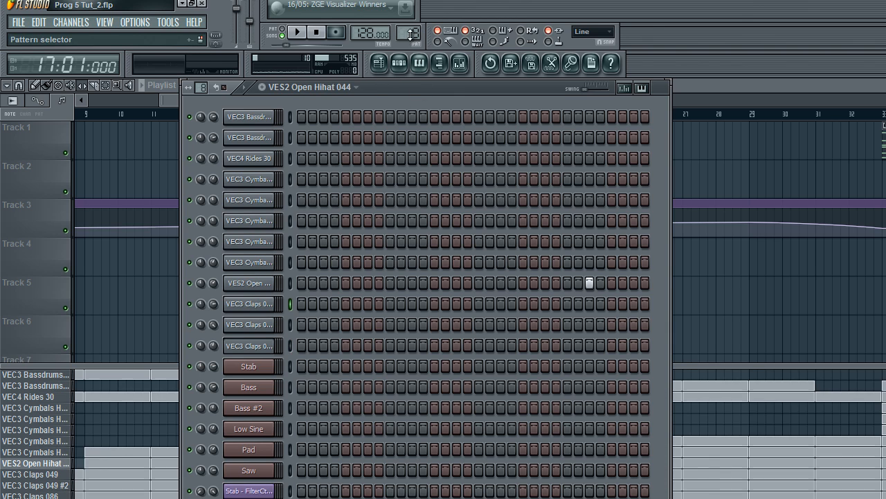
pyautogui.scroll(-1, 411, 35)
pyautogui.scroll(-1, 413, 38)
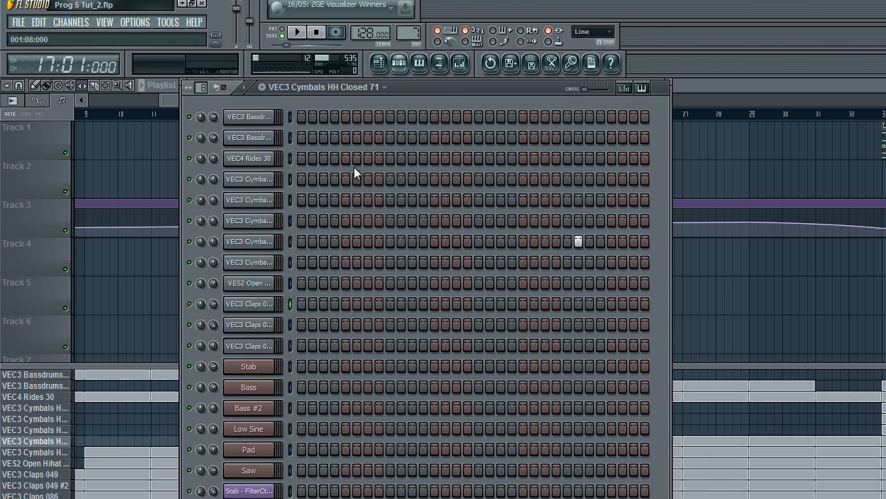
pyautogui.scroll(-2, 408, 38)
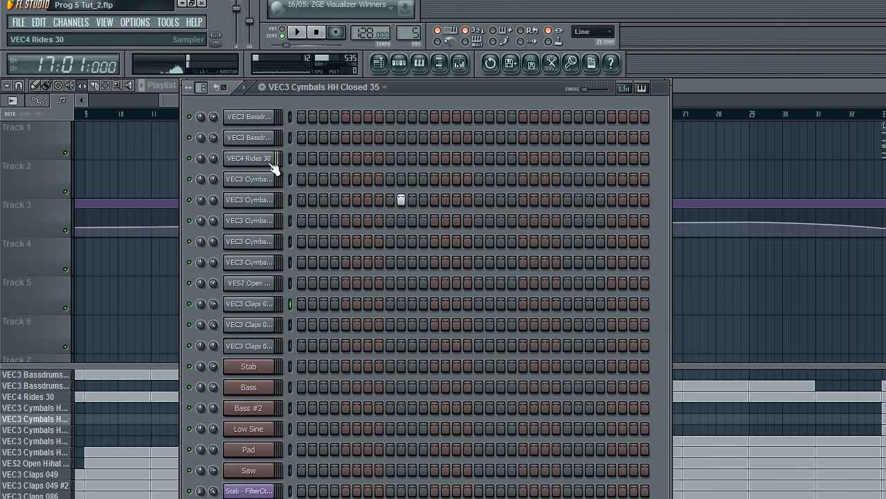
pyautogui.scroll(-1, 415, 33)
pyautogui.scroll(2, 415, 32)
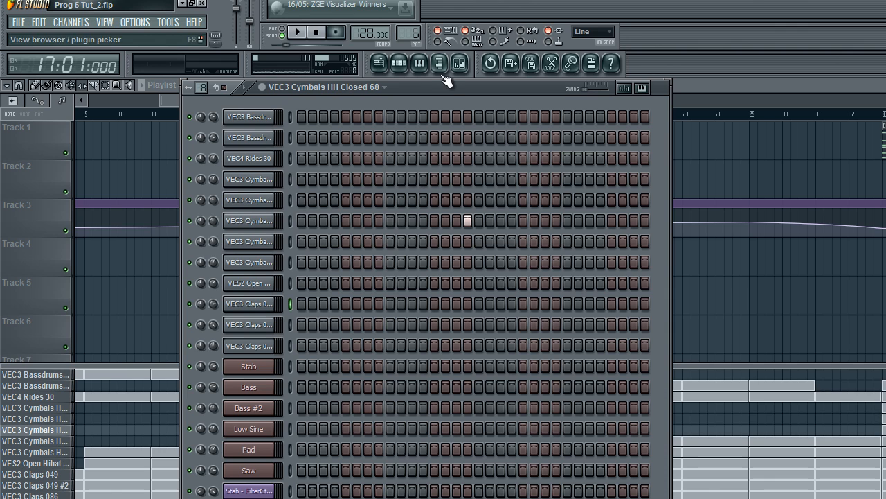
pyautogui.scroll(1, 415, 33)
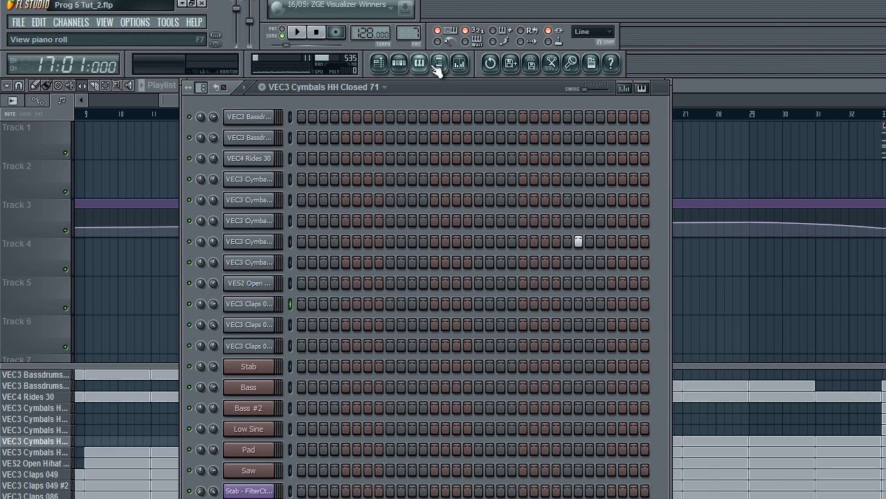
pyautogui.scroll(-1, 414, 32)
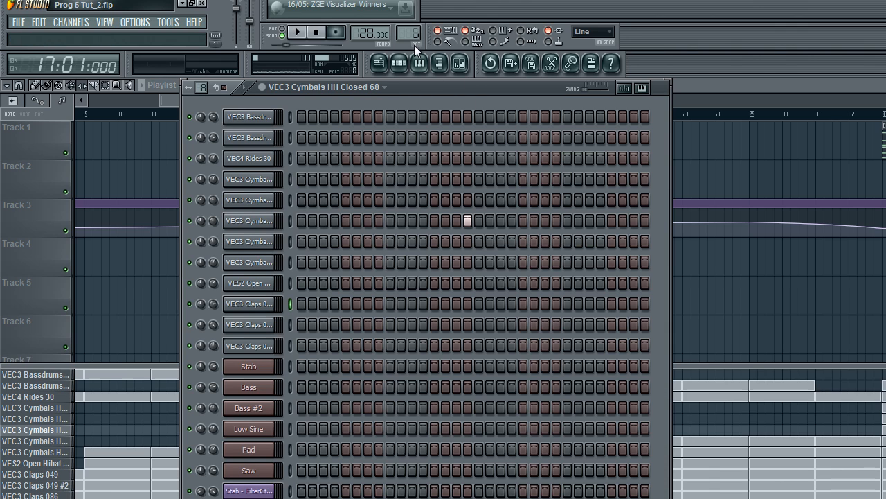
pyautogui.scroll(-1, 414, 43)
pyautogui.scroll(-1, 415, 43)
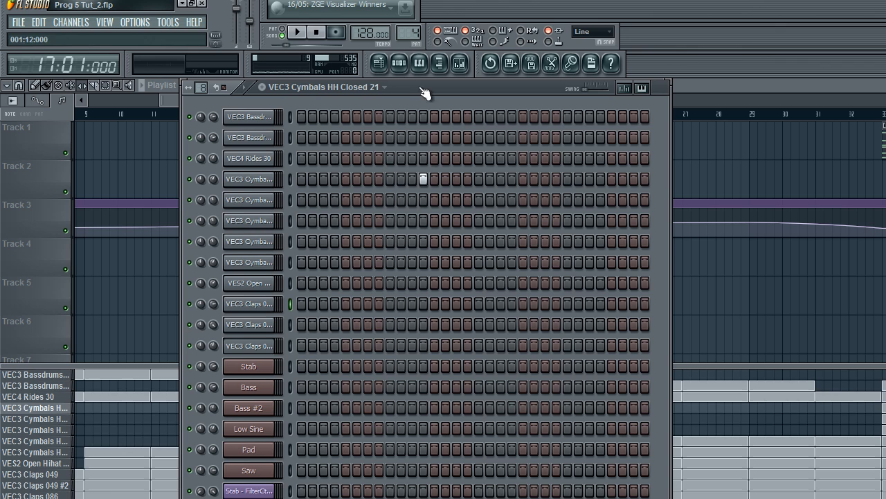
pyautogui.scroll(2, 419, 38)
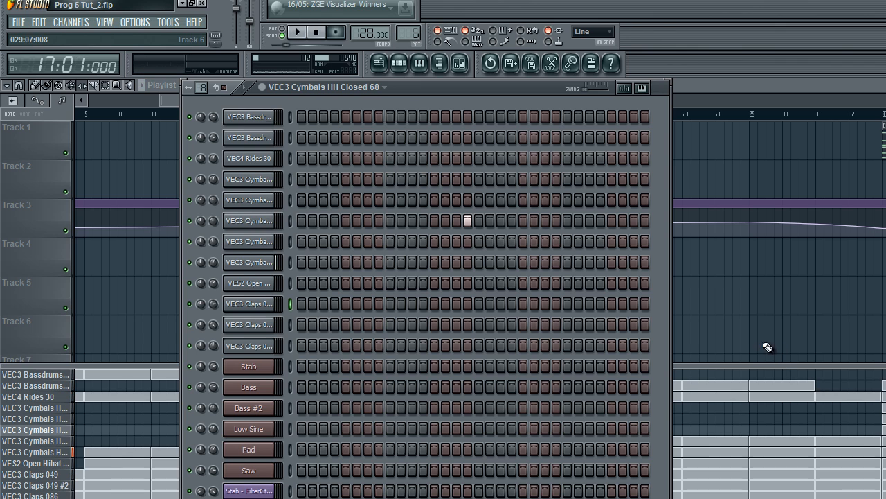
# Paint VEC3 Cymbals HH Closed 68 pattern blocks back into the playlist from bar 17 up to bar 33
pyautogui.press('F6')
pyautogui.moveTo(394, 429); pyautogui.dragTo(810, 429)
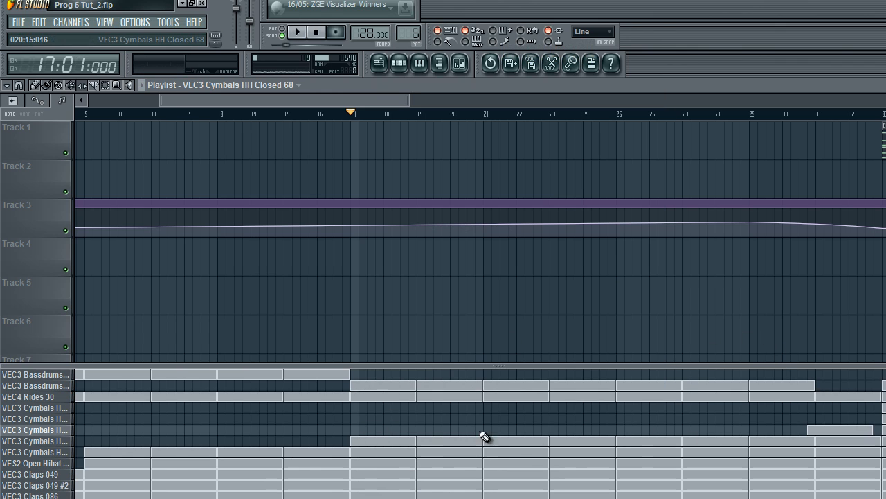
pyautogui.click(48, 87)
pyautogui.rightClick(846, 437)
pyautogui.click(837, 439)
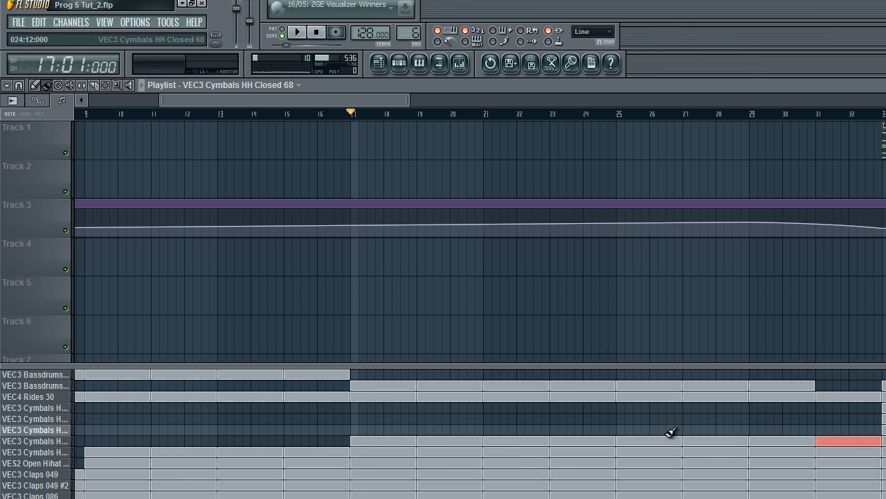
pyautogui.click(360, 429)
pyautogui.rightClick(361, 428)
pyautogui.moveTo(358, 429); pyautogui.dragTo(851, 431)
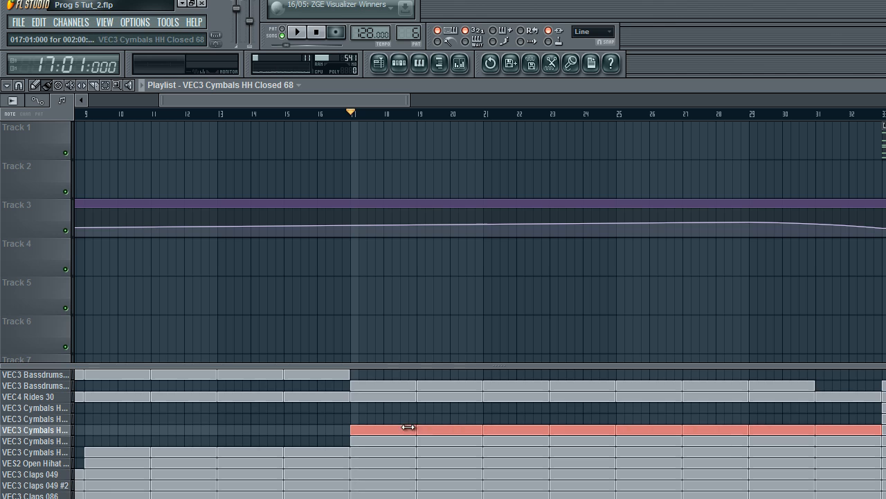
# Restore the VEC3 Cymbals HH Closed 35 and 21 blocks from bar 17 up to bar 33, starting playback to hear them
pyautogui.moveTo(349, 418); pyautogui.dragTo(799, 433)
pyautogui.moveTo(521, 415); pyautogui.dragTo(529, 415)
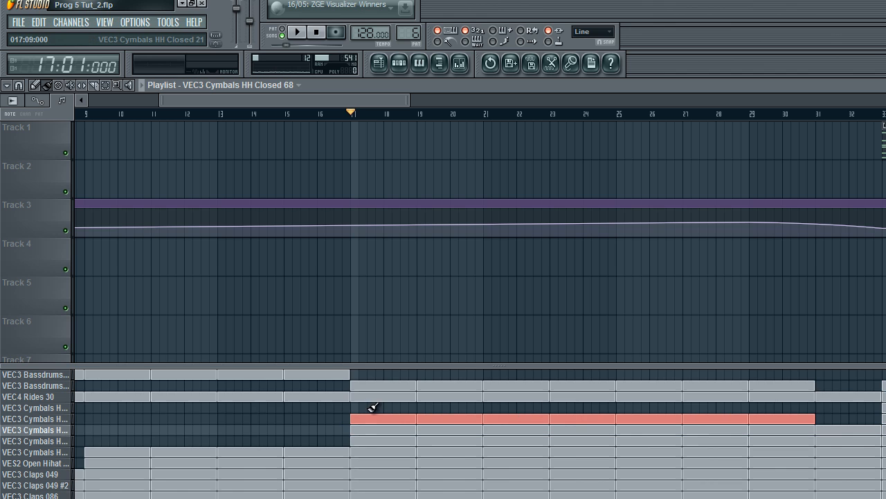
pyautogui.moveTo(374, 408); pyautogui.dragTo(874, 408)
pyautogui.press('space')
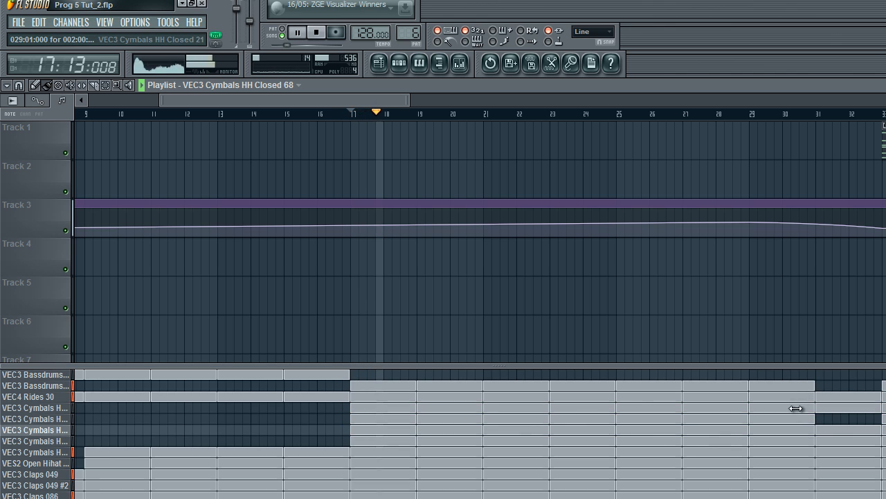
pyautogui.click(821, 418)
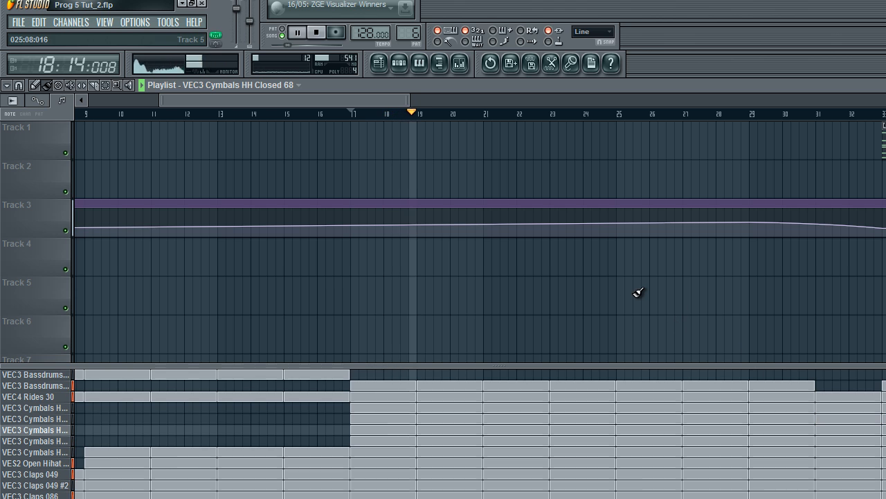
# Listen to the restored drums and look over the whole arrangement in the playlist
pyautogui.moveTo(325, 100); pyautogui.dragTo(255, 100)
pyautogui.scroll(-5, 255, 177)
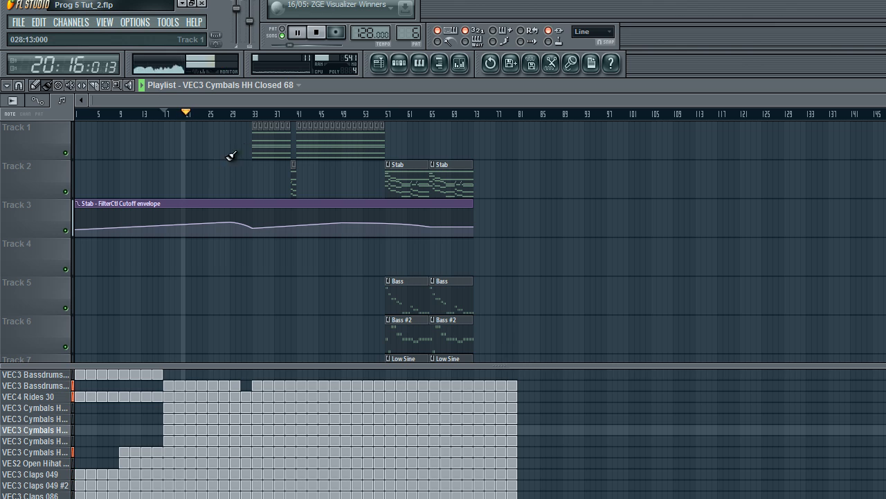
pyautogui.click(403, 63)
pyautogui.click(403, 63)
pyautogui.press('space')
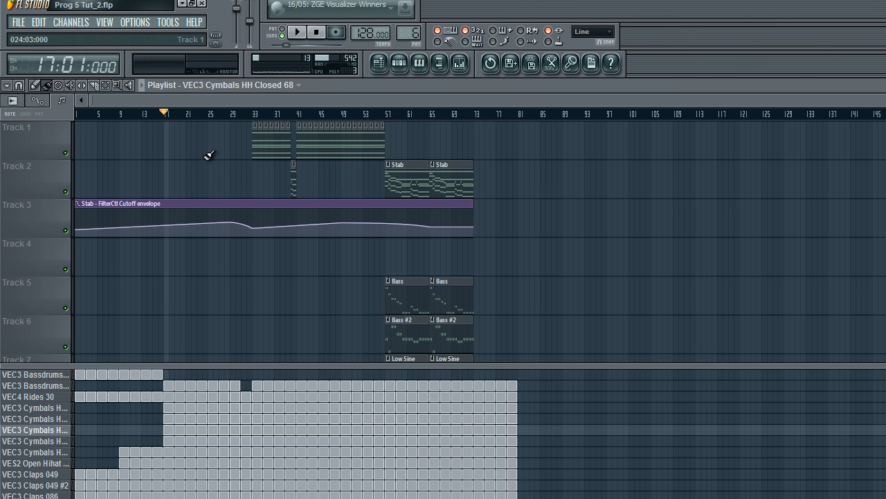
pyautogui.scroll(5, 250, 129)
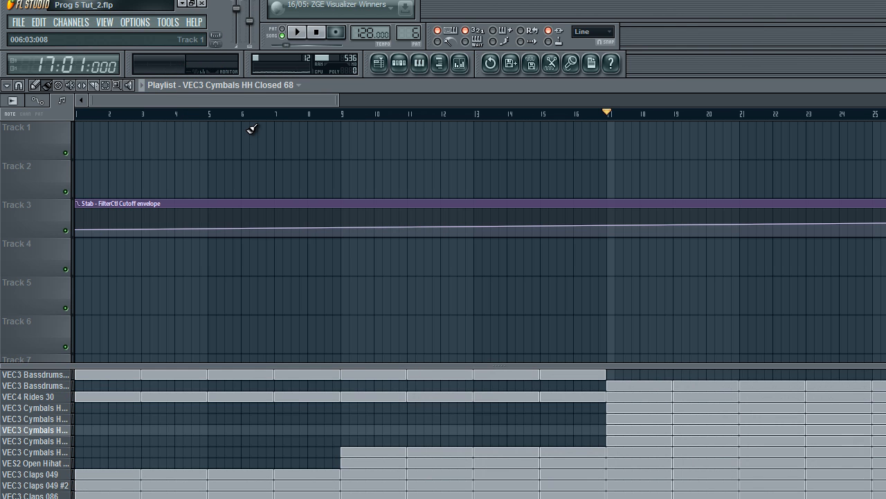
# Open the Stab channel's Sylenth synthesizer and reposition its window to show all controls
pyautogui.click(399, 63)
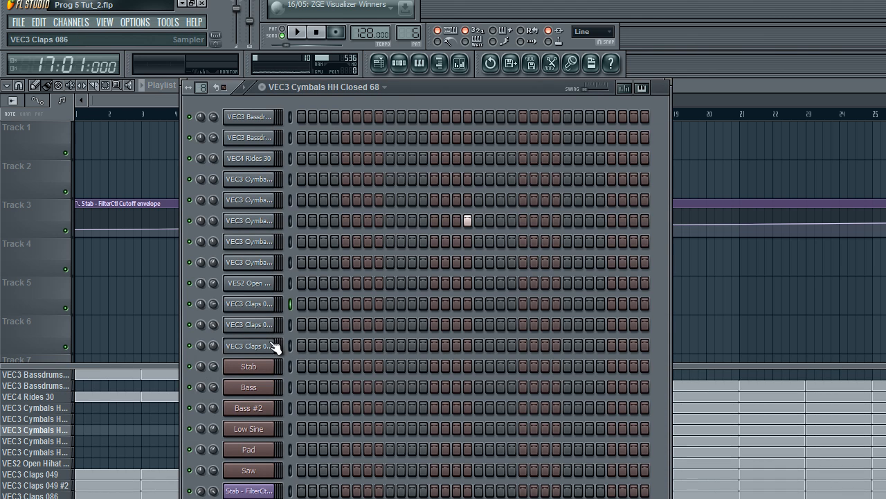
pyautogui.click(263, 367)
pyautogui.moveTo(367, 105); pyautogui.dragTo(340, 64)
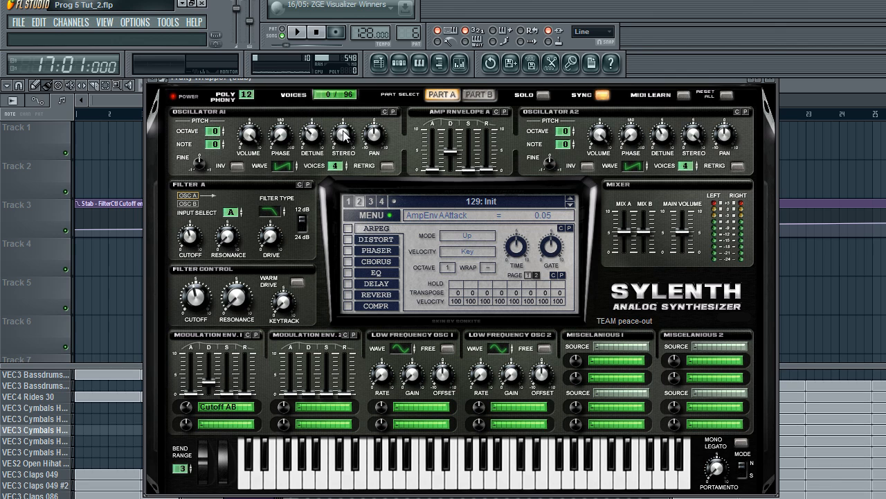
# Inspect the mixer effects on the Stab, Master and VEC4 Electro Kicks 18 tracks and return to the Stab synthesizer
pyautogui.click(459, 64)
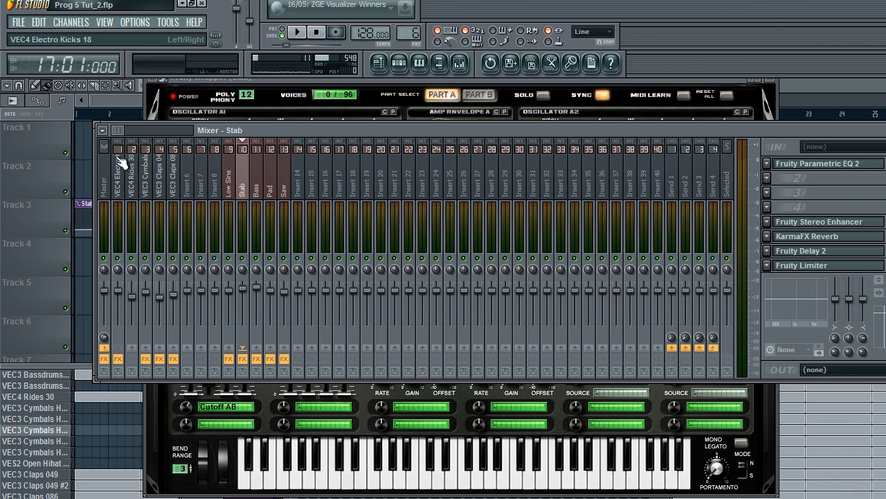
pyautogui.click(104, 169)
pyautogui.click(446, 77)
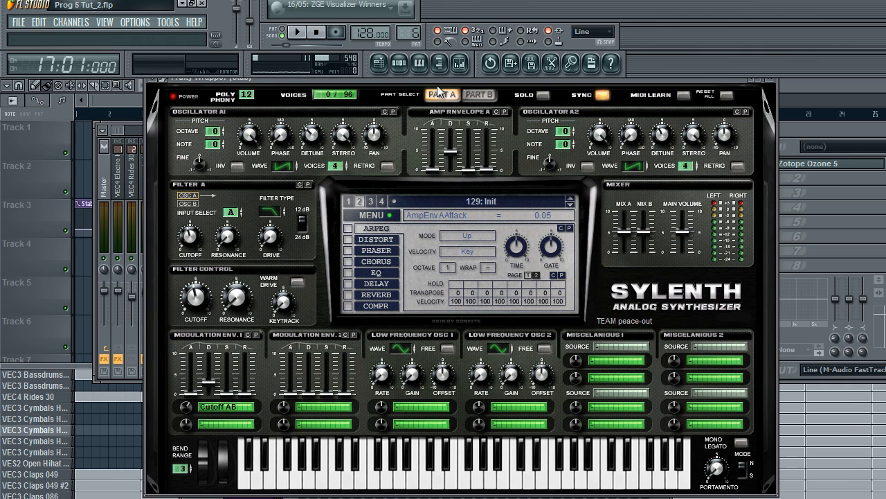
pyautogui.click(118, 178)
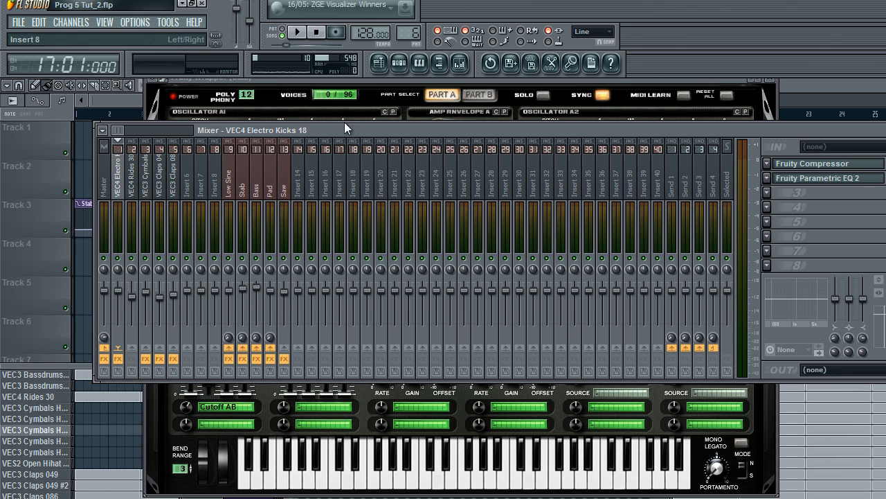
pyautogui.click(422, 81)
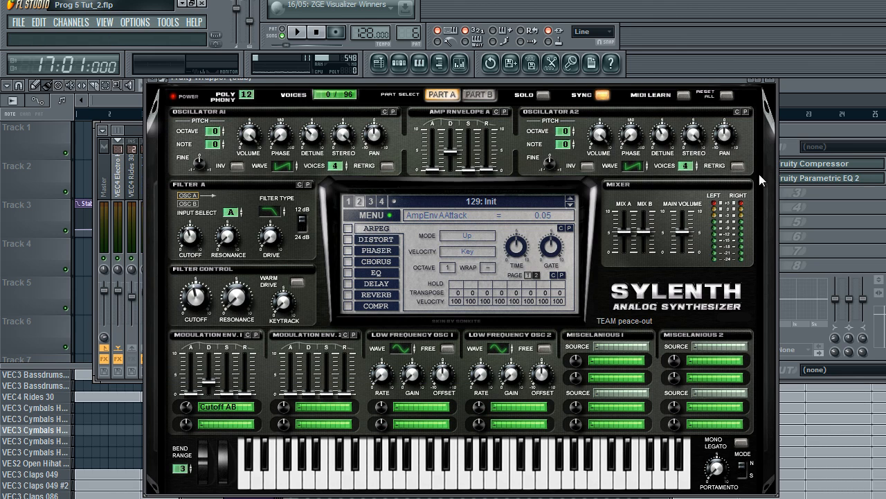
pyautogui.click(787, 194)
pyautogui.click(576, 79)
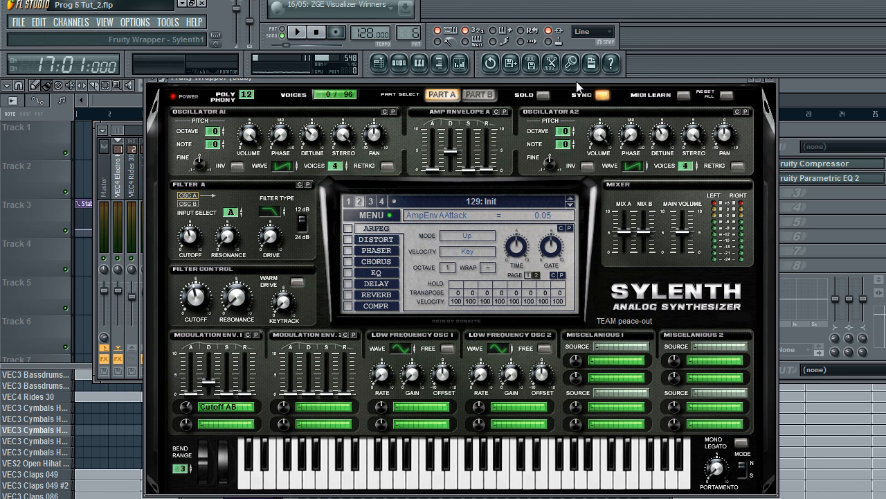
# Audition the Stab synthesizer sound with a few notes
pyautogui.press('q')
pyautogui.press('e')
pyautogui.press('t')
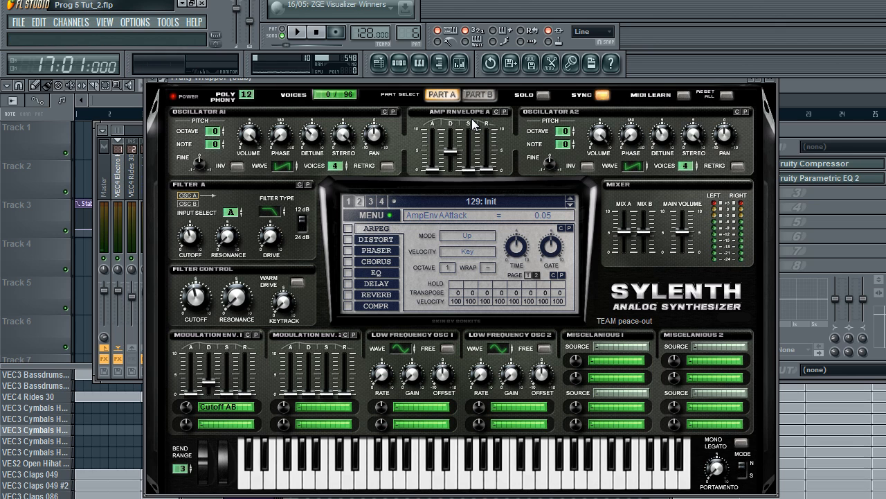
# Add a Sylenth1 Dark Green channel, position its window and play a note of the Init preset
pyautogui.click(405, 65)
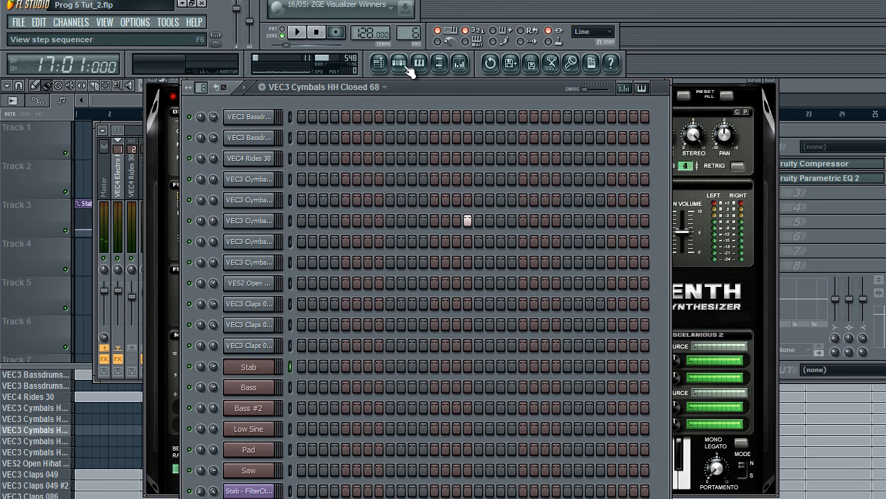
pyautogui.click(67, 22)
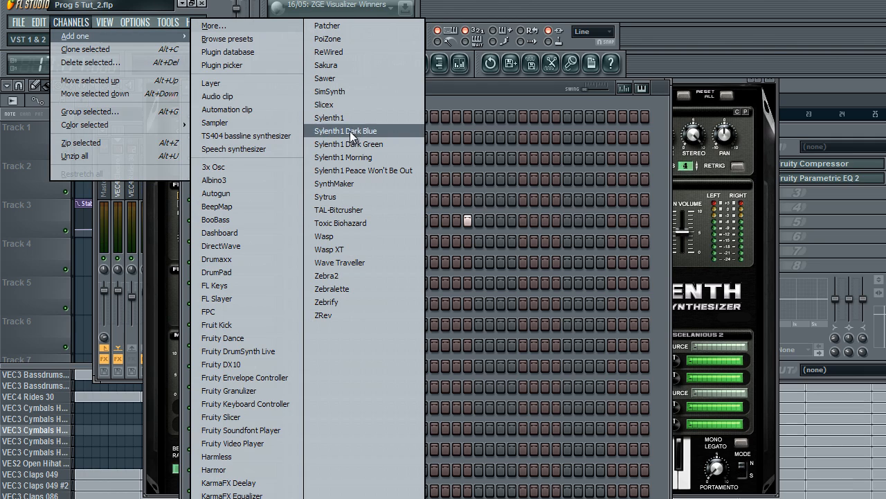
pyautogui.click(370, 144)
pyautogui.moveTo(366, 275); pyautogui.dragTo(403, 73)
pyautogui.click(346, 219)
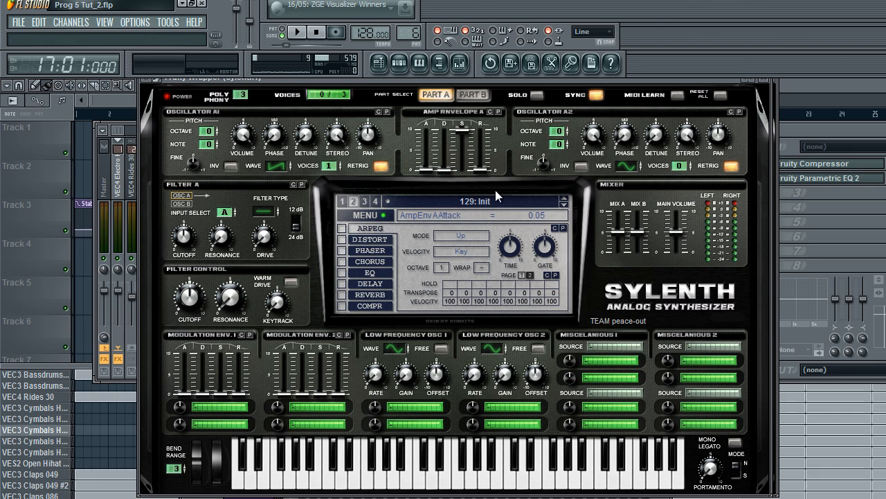
pyautogui.press('q')
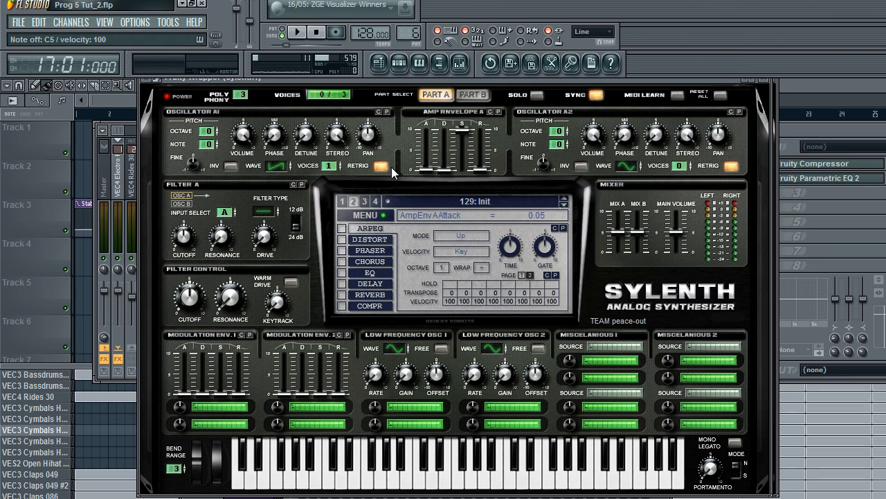
# Set Filter A to lowpass and route modulation envelope 1 to Cutoff AB with a decay of 2.59
pyautogui.click(270, 208)
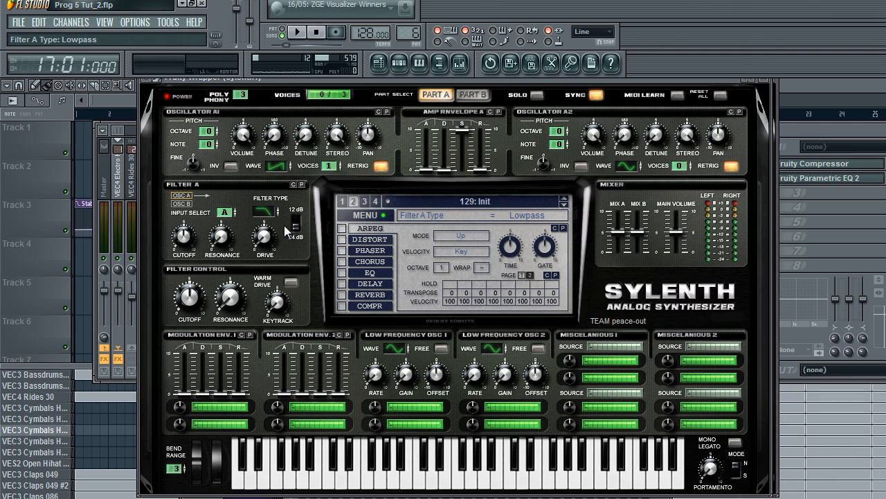
pyautogui.click(212, 410)
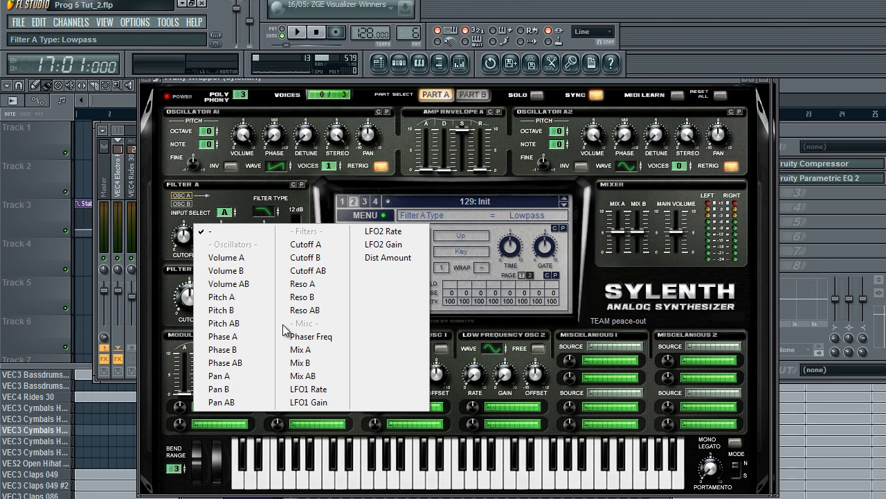
pyautogui.click(302, 270)
pyautogui.moveTo(182, 414); pyautogui.dragTo(223, 365)
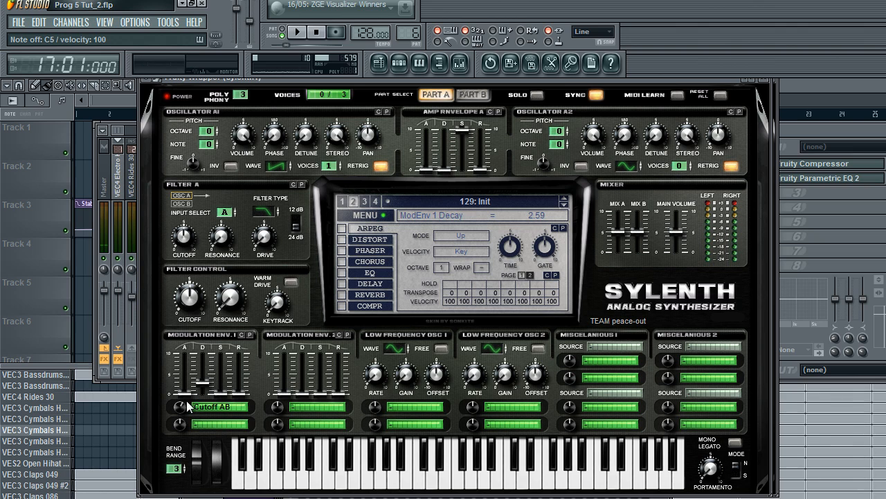
# Set modulation envelope 1's Cutoff AB amount to 2.00 and decay to 2.70, and raise its release while auditioning notes
pyautogui.moveTo(183, 399)
pyautogui.mouseDown()
pyautogui.moveTo(187, 392)
pyautogui.moveTo(189, 414)
pyautogui.mouseUp()
pyautogui.moveTo(180, 235)
pyautogui.mouseDown()
pyautogui.moveTo(188, 249)
pyautogui.moveTo(189, 233)
pyautogui.moveTo(192, 259)
pyautogui.moveTo(198, 229)
pyautogui.moveTo(189, 239)
pyautogui.mouseUp()
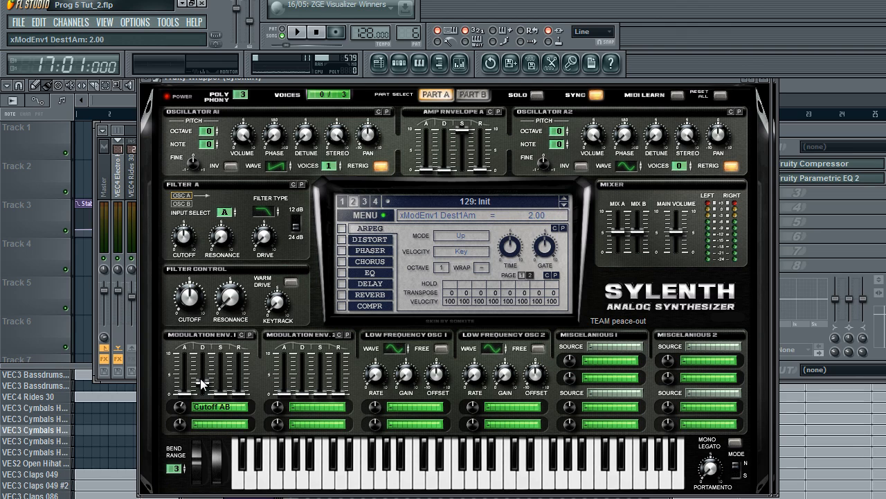
pyautogui.press('z')
pyautogui.press('c')
pyautogui.press('b')
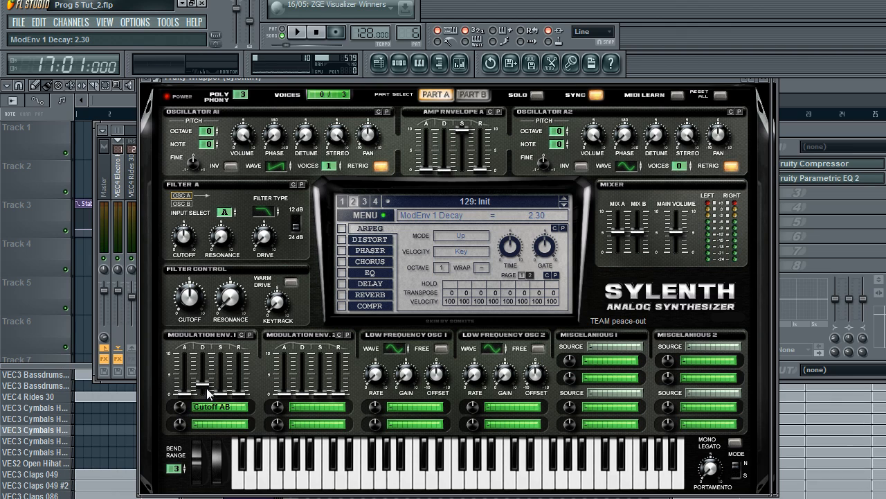
pyautogui.moveTo(239, 396); pyautogui.dragTo(236, 384)
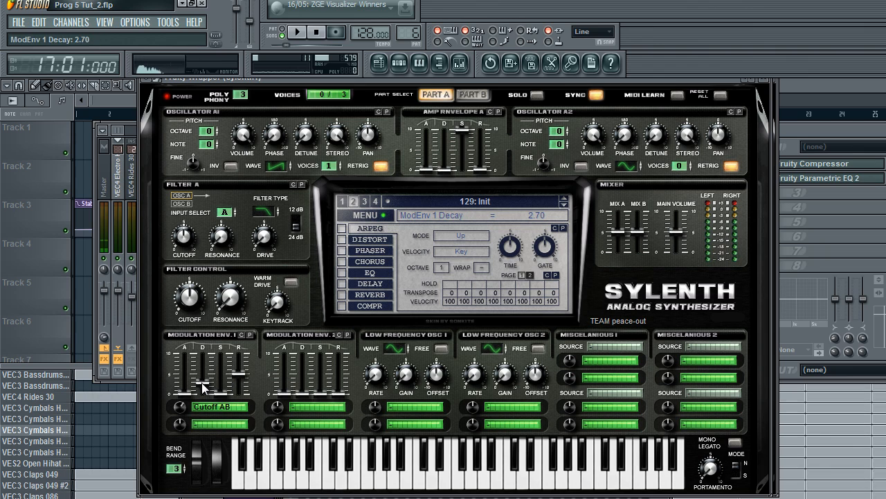
# Shape amp envelope A with minimum sustain, a raised decay and a release of 4.08 while auditioning chords
pyautogui.moveTo(462, 130); pyautogui.dragTo(481, 292)
pyautogui.doubleClick(443, 170)
pyautogui.press('b')
pyautogui.moveTo(445, 150); pyautogui.dragTo(483, 154)
pyautogui.press('b')
pyautogui.press('b')
pyautogui.press('z')
pyautogui.press('z')
pyautogui.press('z')
pyautogui.press('t')
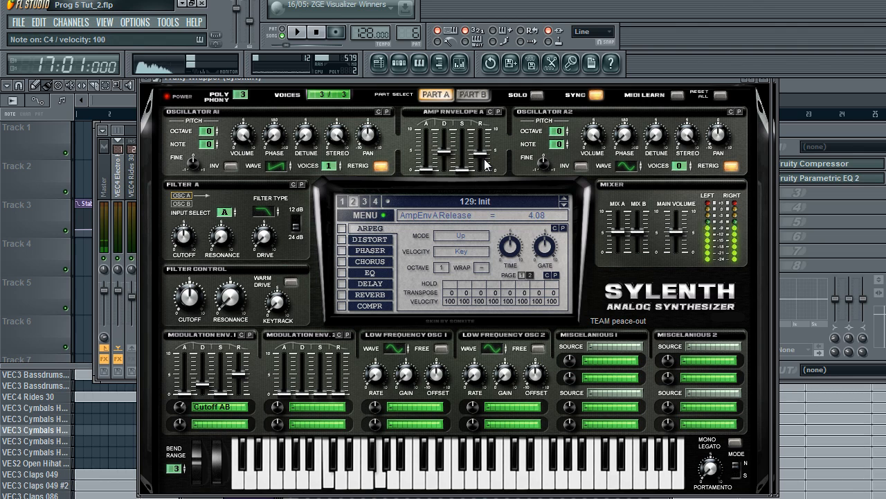
pyautogui.press('b')
pyautogui.press('z')
# Try Decimate distortion on the new sound with an amount of 2.57
pyautogui.click(264, 236)
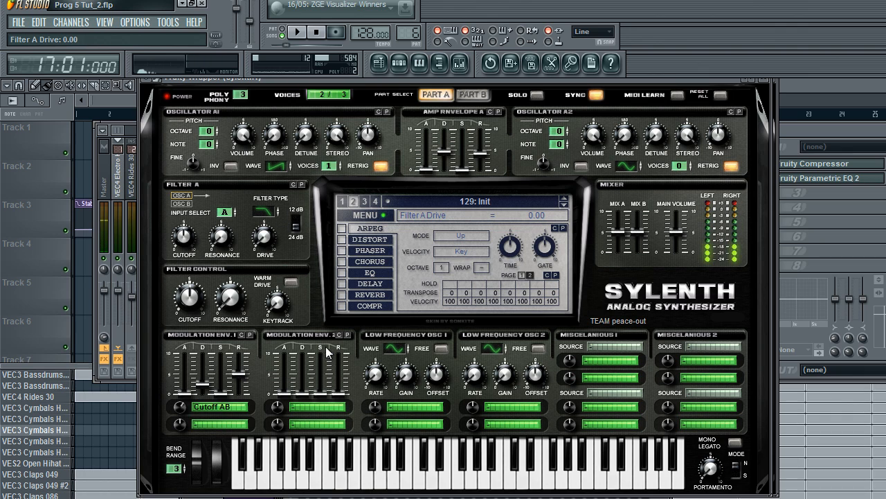
pyautogui.click(350, 240)
pyautogui.click(489, 243)
pyautogui.click(490, 302)
pyautogui.moveTo(458, 292); pyautogui.dragTo(463, 285)
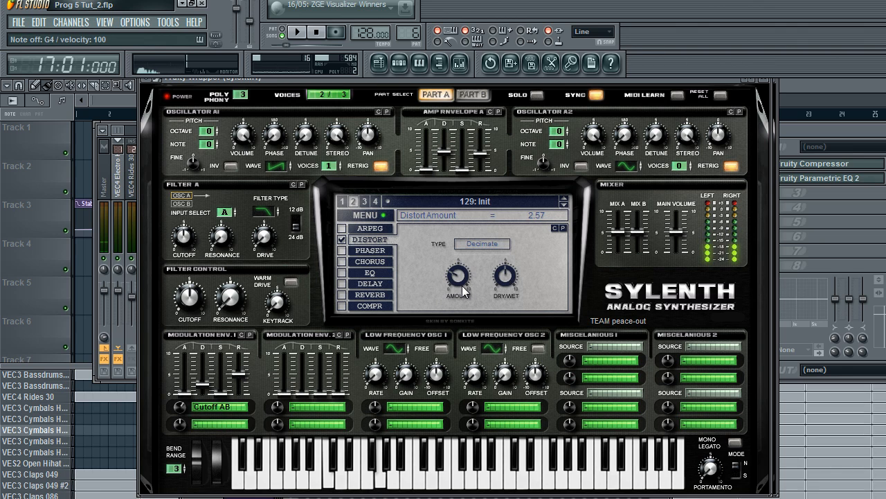
pyautogui.click(342, 241)
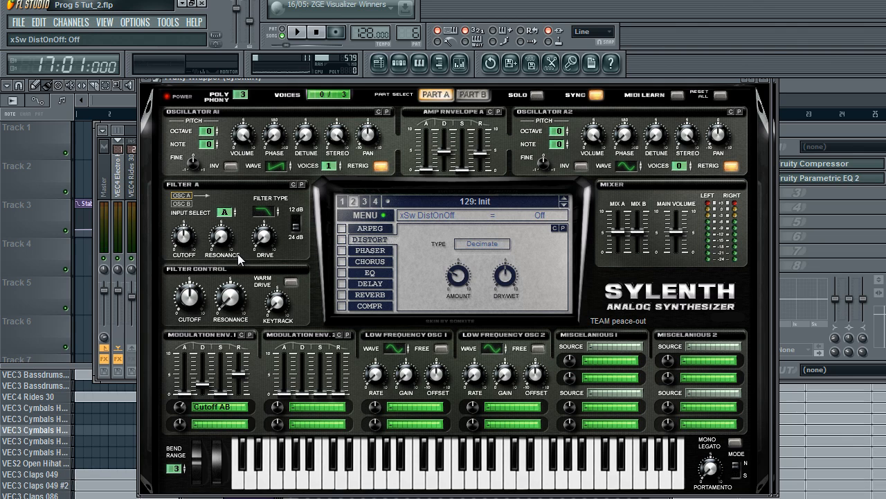
# Try the chorus effect on the sound and set the filter control cutoff to 284.05 Hz
pyautogui.click(352, 252)
pyautogui.click(342, 261)
pyautogui.click(342, 261)
pyautogui.click(358, 261)
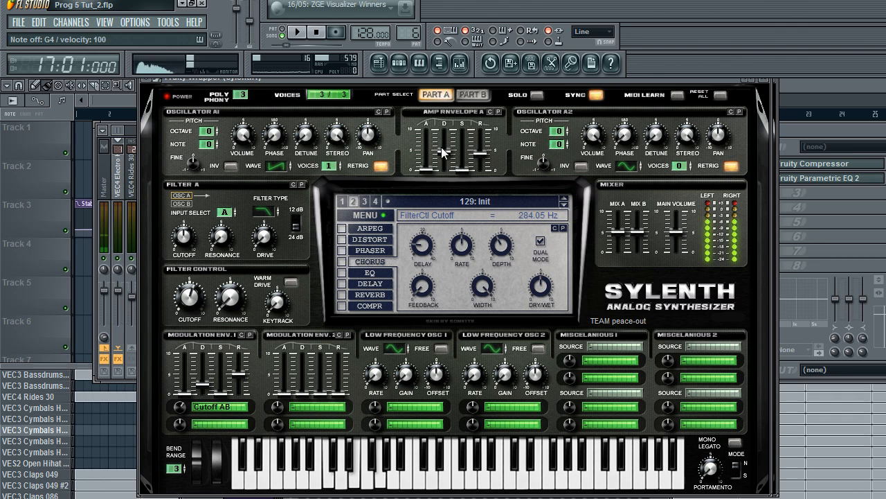
# Set amp envelope A's sustain to 2.07 with minimum release, and briefly check the channels in the step sequencer
pyautogui.moveTo(464, 170)
pyautogui.mouseDown()
pyautogui.moveTo(479, 153)
pyautogui.moveTo(480, 170)
pyautogui.moveTo(465, 163)
pyautogui.mouseUp()
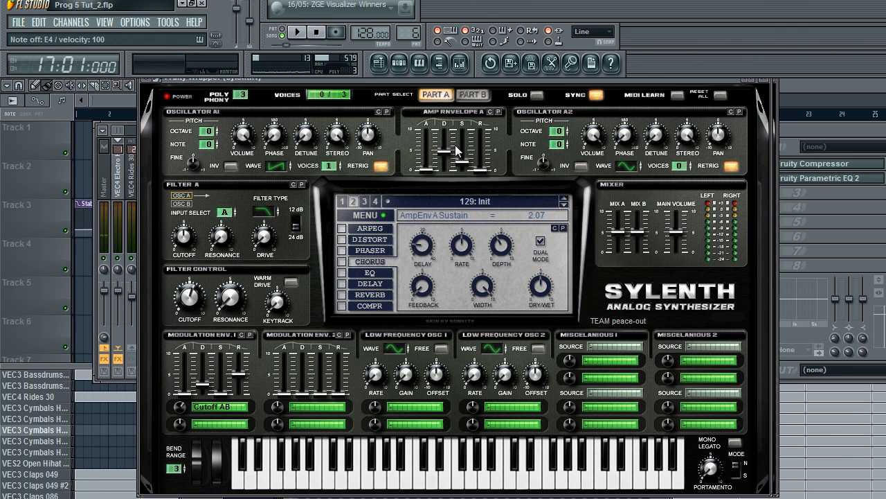
pyautogui.click(402, 70)
pyautogui.rightClick(274, 401)
pyautogui.click(302, 405)
pyautogui.click(743, 83)
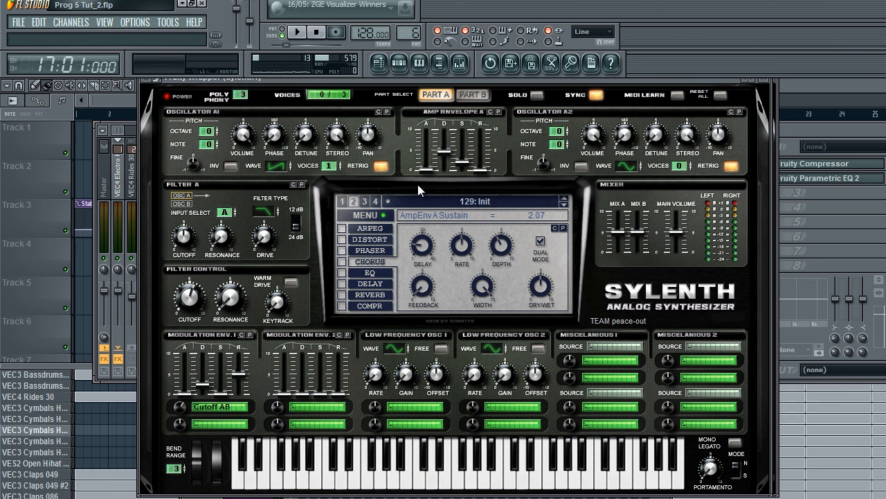
pyautogui.moveTo(450, 184); pyautogui.dragTo(487, 178)
# Switch Filter A's type to bandpass and audition the sound with repeated notes
pyautogui.click(279, 208)
pyautogui.press('c')
pyautogui.press('b')
pyautogui.press('c')
pyautogui.press('b')
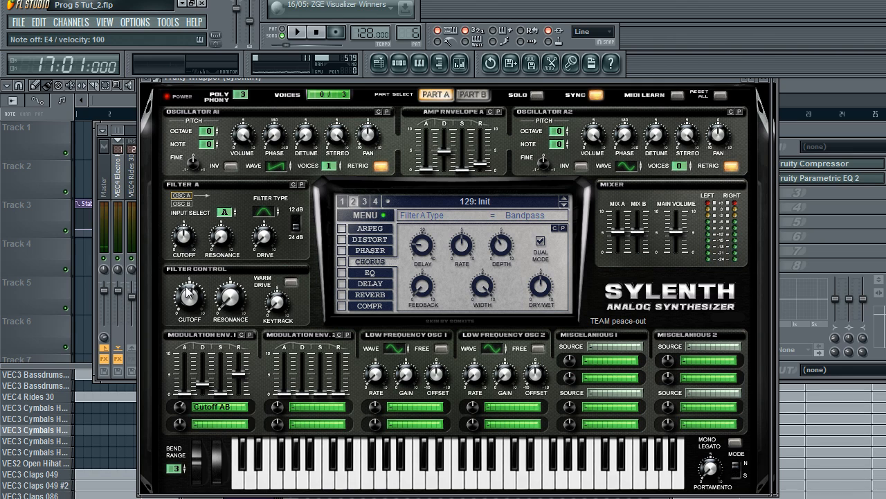
# Lower the filter control cutoff to 30.52 Hz and audition the sound with repeated notes
pyautogui.moveTo(196, 308); pyautogui.dragTo(190, 331)
pyautogui.press('z')
pyautogui.press('c')
pyautogui.press('b')
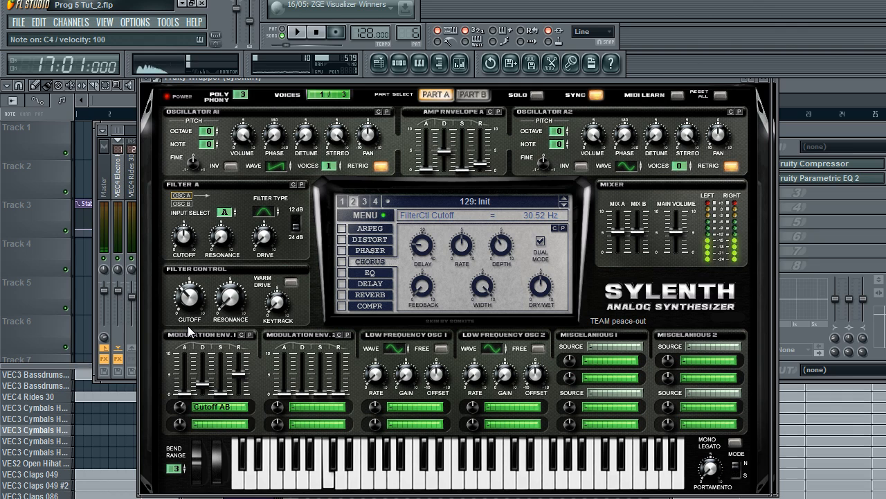
pyautogui.press('z')
pyautogui.press('c')
pyautogui.press('b')
pyautogui.press('z')
pyautogui.press('c')
pyautogui.press('b')
# Raise the filter control cutoff to 176.71 Hz and audition the sound with repeated notes
pyautogui.moveTo(190, 299)
pyautogui.mouseDown()
pyautogui.moveTo(189, 313)
pyautogui.moveTo(198, 292)
pyautogui.mouseUp()
pyautogui.press('z')
pyautogui.press('c')
pyautogui.press('b')
pyautogui.press('z')
pyautogui.press('c')
pyautogui.press('b')
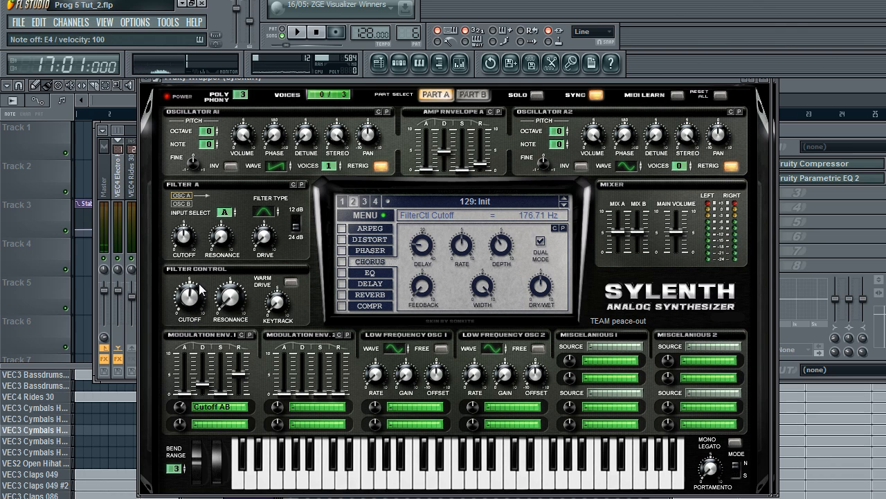
# Try a 12 dB slope on Filter A and set the filter control cutoff to 46.78 Hz while auditioning notes
pyautogui.click(294, 235)
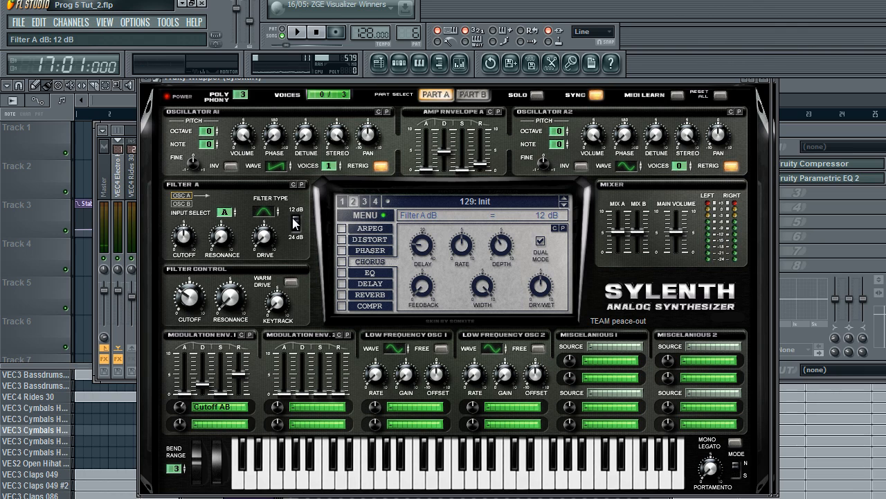
pyautogui.press('z')
pyautogui.press('c')
pyautogui.press('b')
pyautogui.moveTo(191, 299); pyautogui.dragTo(192, 291)
pyautogui.press('z')
pyautogui.press('c')
pyautogui.press('b')
pyautogui.press('z')
pyautogui.press('c')
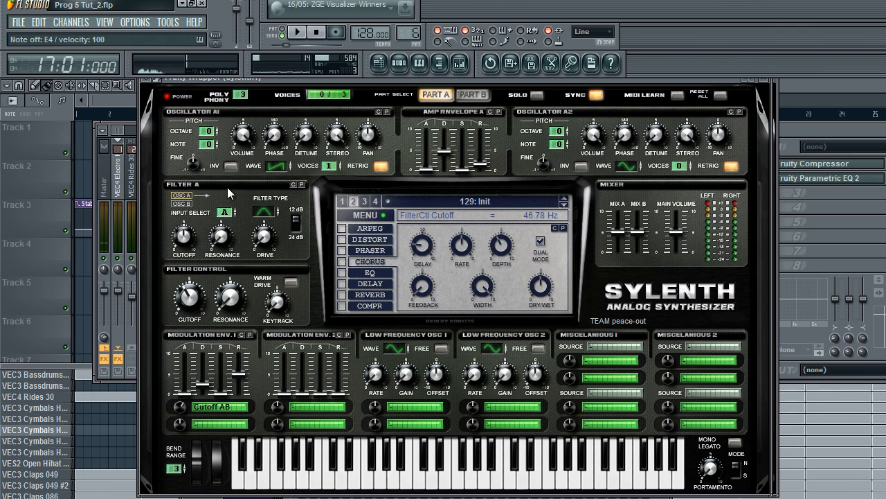
# Tweak modulation envelope 1's decay and Cutoff AB amount, and set the filter control cutoff to 27.76 Hz while playing notes
pyautogui.moveTo(202, 383); pyautogui.dragTo(203, 381)
pyautogui.press('z')
pyautogui.press('c')
pyautogui.press('b')
pyautogui.click(182, 406)
pyautogui.press('z')
pyautogui.press('c')
pyautogui.press('b')
pyautogui.moveTo(188, 294); pyautogui.dragTo(184, 301)
pyautogui.press('z')
pyautogui.press('c')
pyautogui.press('b')
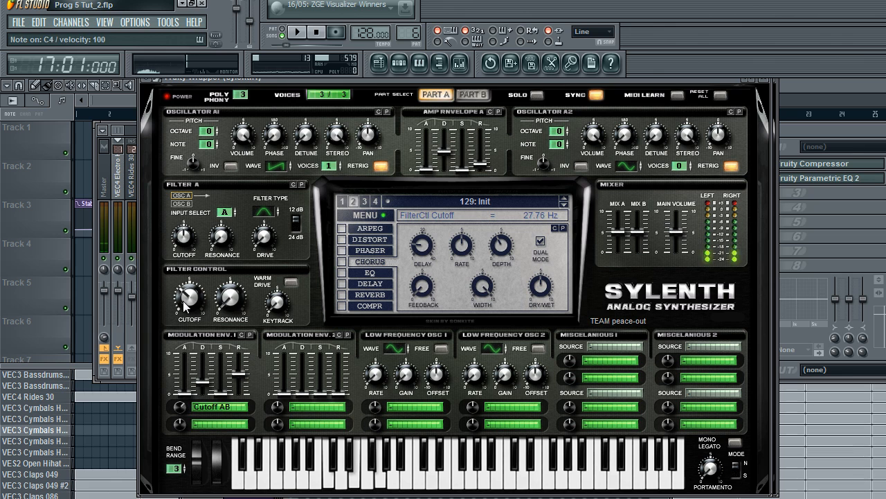
# Select pattern 16 (Stab) and open the Stab channel's notes in the piano roll
pyautogui.click(380, 63)
pyautogui.click(399, 63)
pyautogui.moveTo(407, 33); pyautogui.dragTo(407, 6)
pyautogui.click(279, 34)
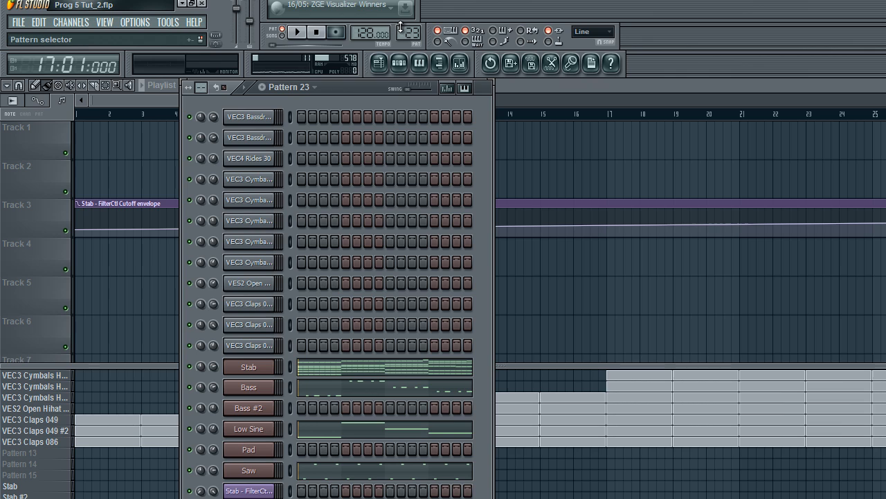
pyautogui.moveTo(410, 32); pyautogui.dragTo(394, 63)
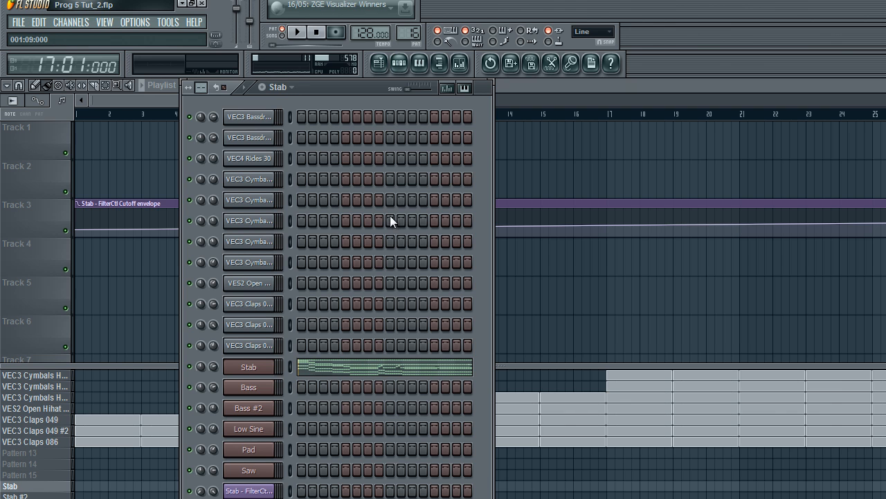
pyautogui.click(371, 369)
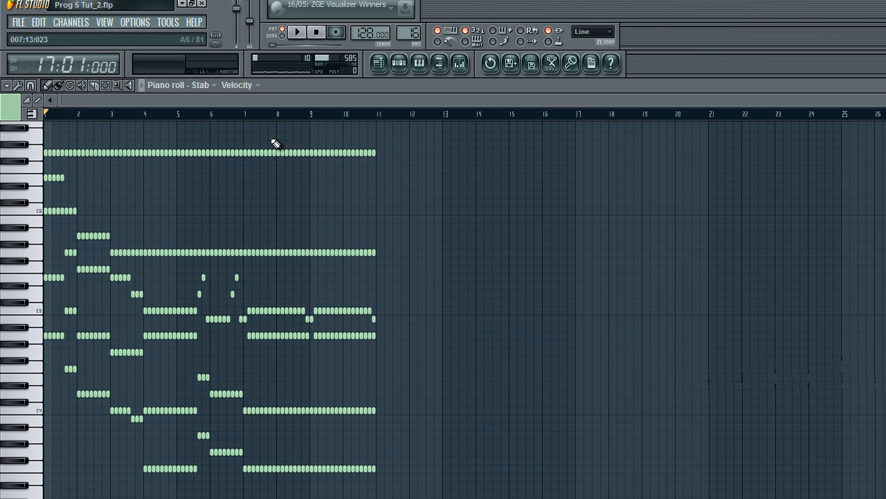
# Play the Stab pattern and examine the original Stab channel's Sylenth1 settings
pyautogui.moveTo(308, 116); pyautogui.dragTo(44, 125)
pyautogui.keyDown('ctrl'); pyautogui.click(528, 257); pyautogui.keyUp('ctrl')
pyautogui.scroll(3, 528, 258)
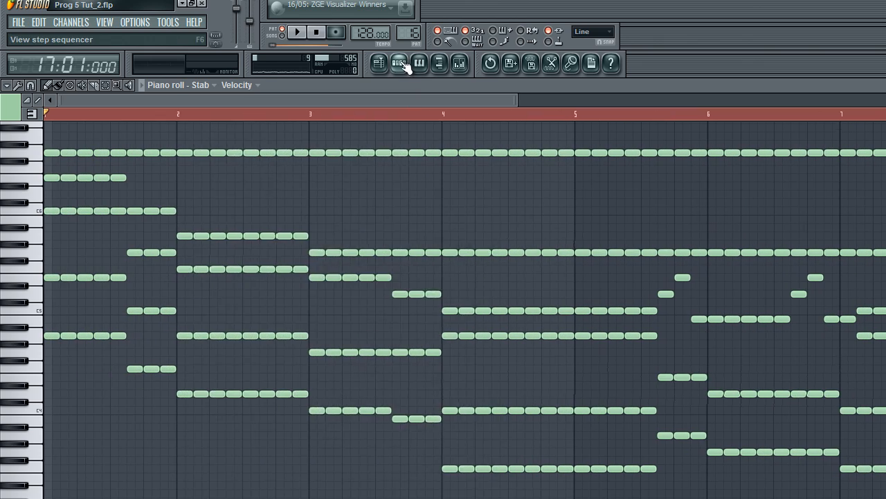
pyautogui.click(408, 67)
pyautogui.press('space')
pyautogui.click(257, 368)
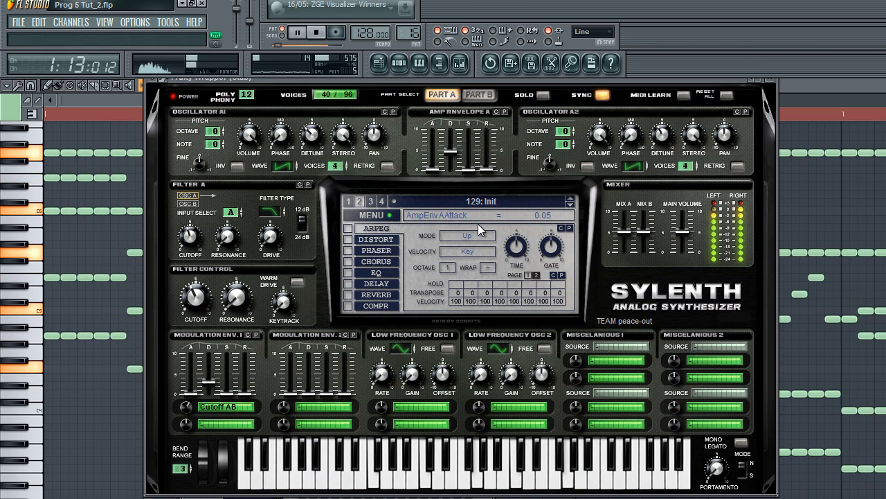
pyautogui.press('space')
# Cut the notes from the Stab channel, paste them into the new Sylenth1 channel, and open its piano roll
pyautogui.click(399, 63)
pyautogui.rightClick(247, 369)
pyautogui.click(388, 443)
pyautogui.rightClick(276, 497)
pyautogui.moveTo(335, 475)
pyautogui.click(406, 495)
pyautogui.click(324, 498)
pyautogui.scroll(-2, 336, 238)
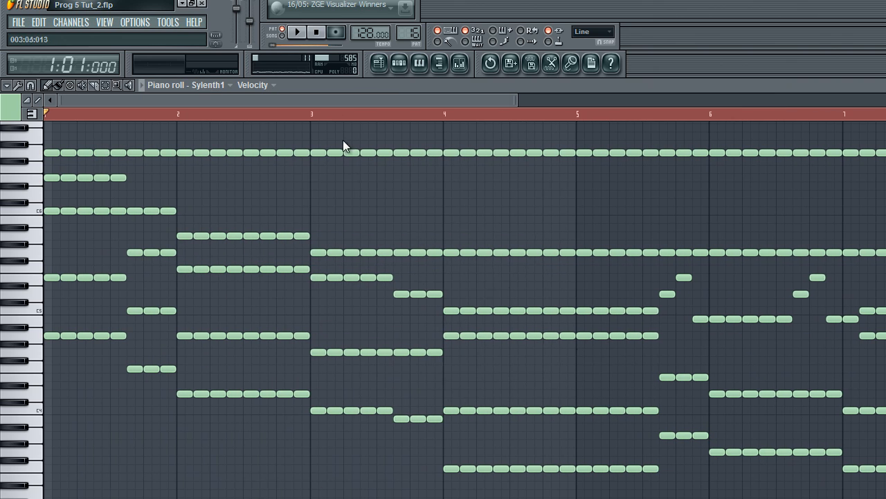
# Play the pasted notes briefly, open the new Sylenth1 channel's synth, and set its polyphony to 16
pyautogui.click(399, 63)
pyautogui.press('space')
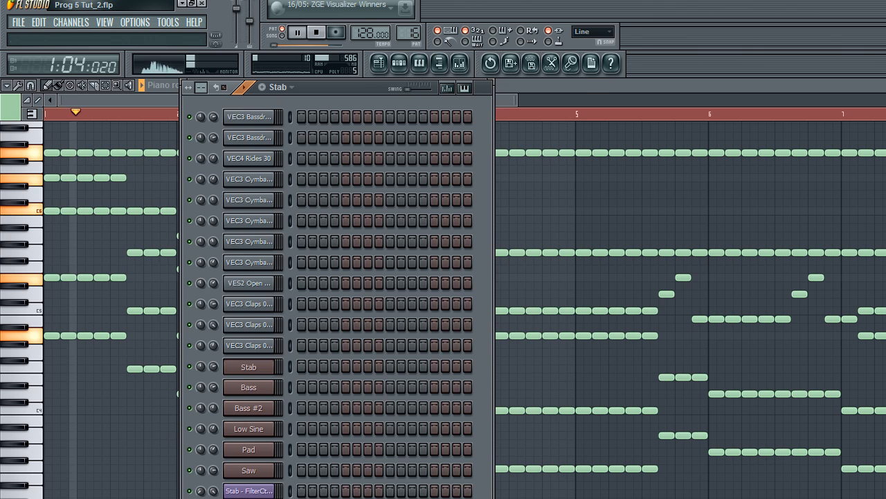
pyautogui.click(249, 491)
pyautogui.press('space')
pyautogui.moveTo(268, 84); pyautogui.dragTo(275, 87)
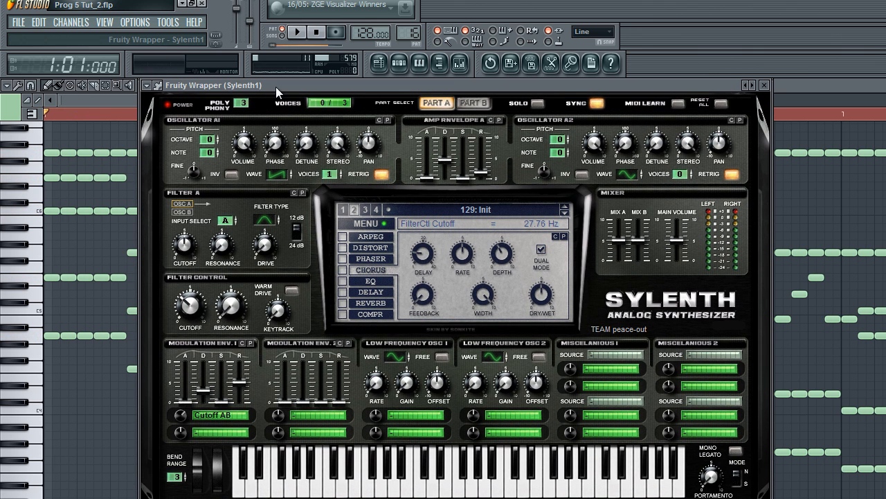
pyautogui.scroll(12, 242, 104)
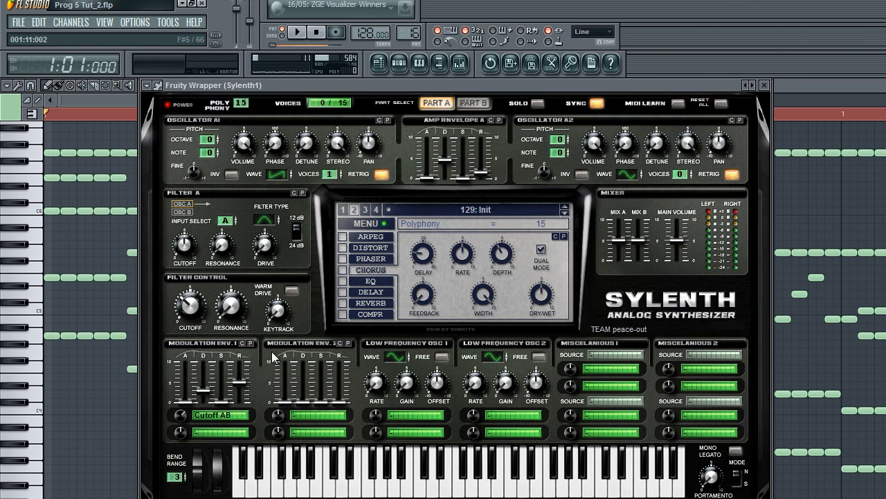
pyautogui.scroll(1, 243, 103)
# Play the pattern through the new sound and try oscillator A1's octave setting, leaving it at 0
pyautogui.press('space')
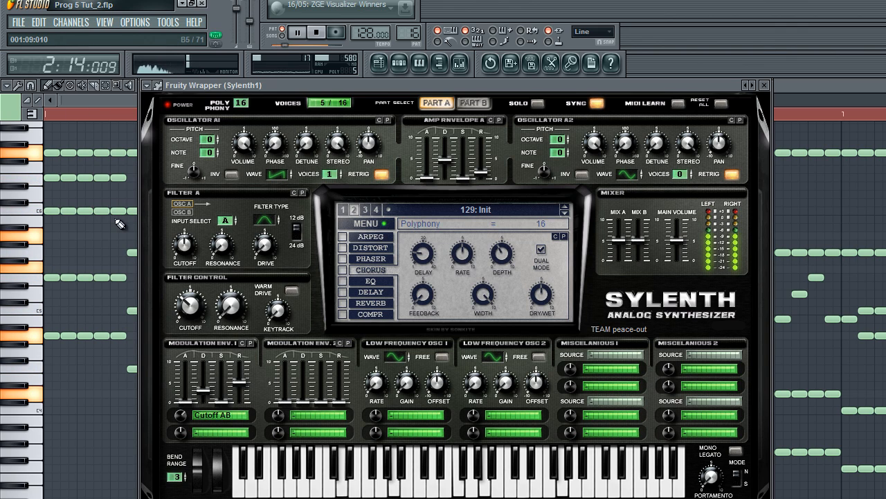
pyautogui.moveTo(206, 139)
pyautogui.mouseDown()
pyautogui.moveTo(203, 150)
pyautogui.moveTo(214, 140)
pyautogui.mouseUp()
pyautogui.press('space')
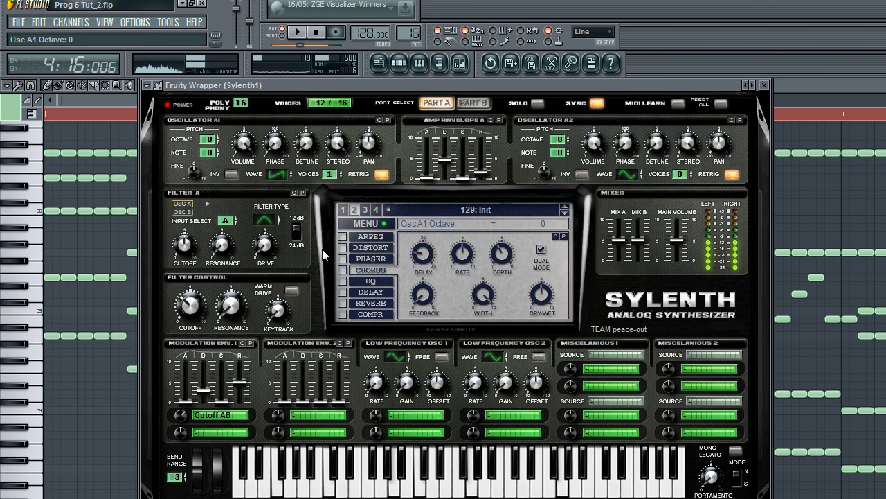
pyautogui.press('space')
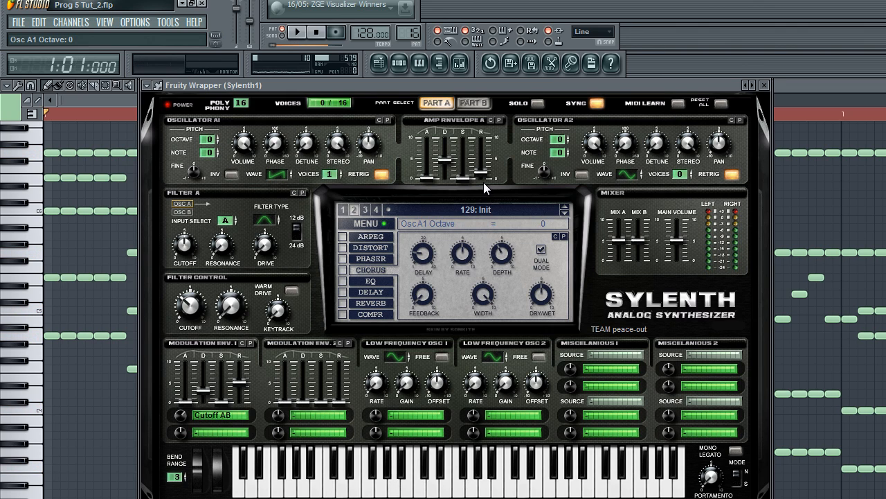
# Switch Filter A's type to lowpass and sweep the filter control cutoff during playback, ending at 146.16 Hz
pyautogui.click(263, 223)
pyautogui.moveTo(196, 310); pyautogui.dragTo(201, 311)
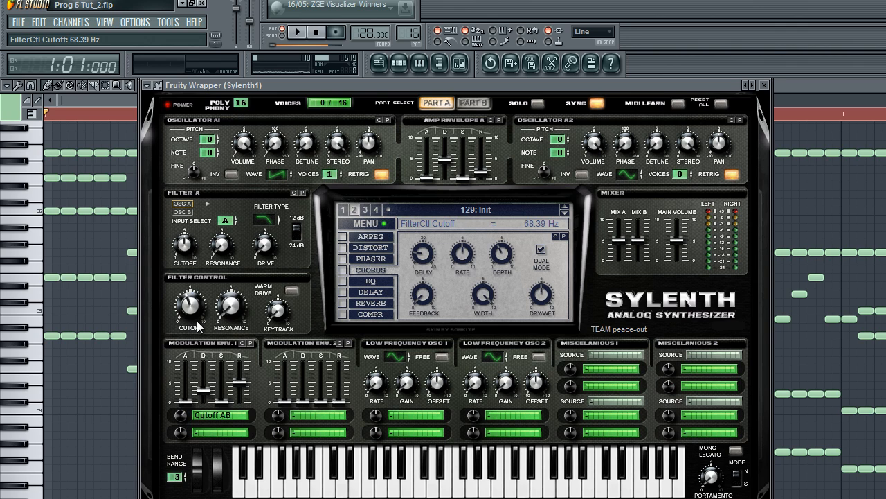
pyautogui.press('space')
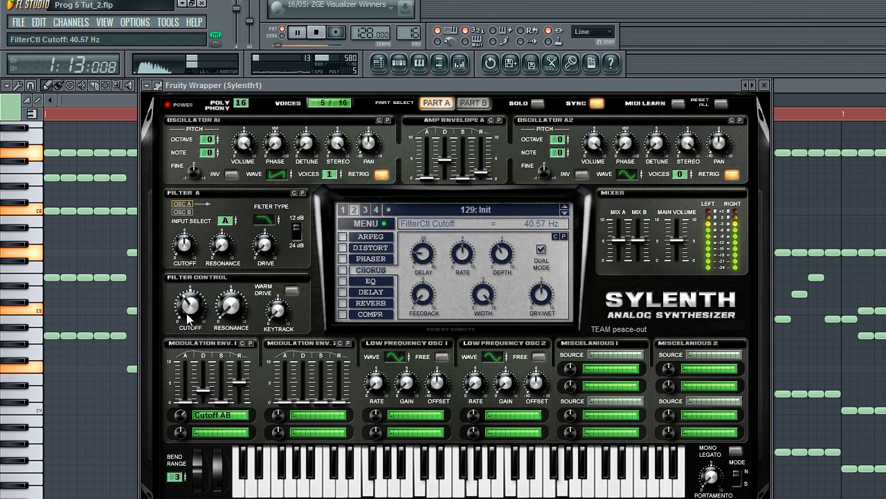
pyautogui.moveTo(188, 309); pyautogui.dragTo(184, 320)
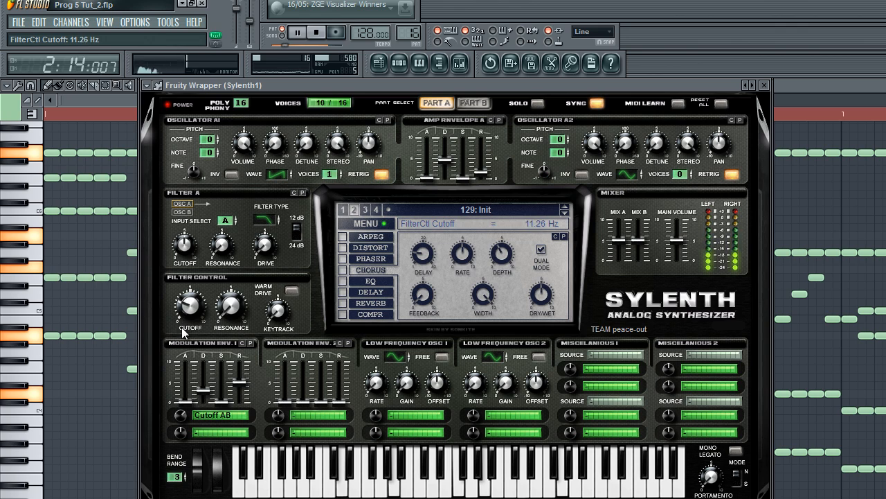
pyautogui.moveTo(186, 327); pyautogui.dragTo(192, 305)
pyautogui.press('space')
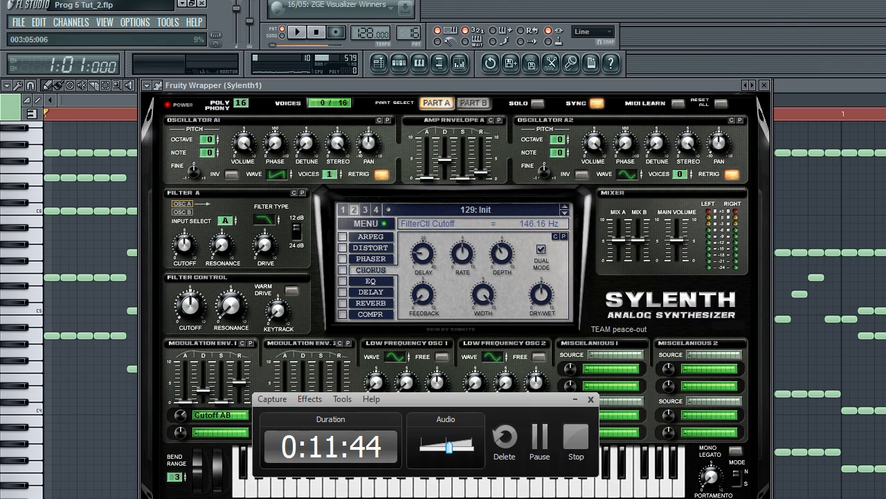
pyautogui.click(376, 397)
pyautogui.click(416, 401)
pyautogui.moveTo(416, 401); pyautogui.dragTo(429, 457)
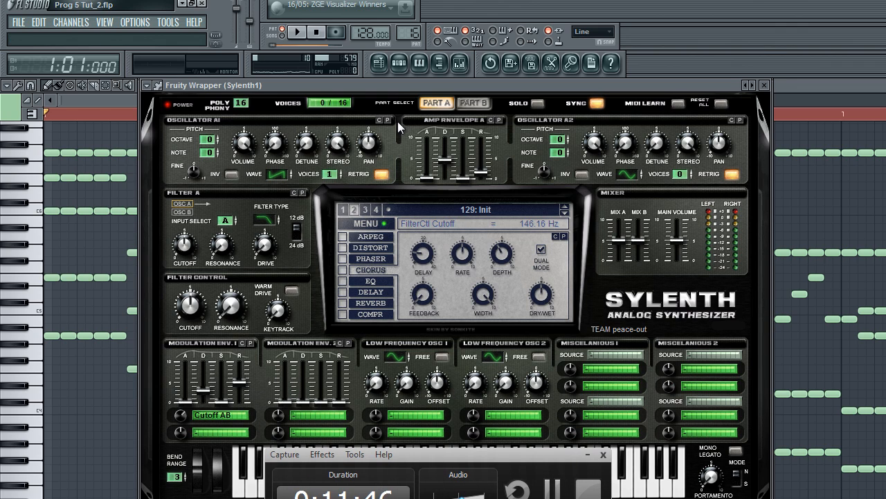
pyautogui.click(579, 454)
# Lower the filter control cutoff to 10.74 Hz during playback, and toggle oscillator A1's retrigger off and back on
pyautogui.moveTo(196, 309)
pyautogui.mouseDown()
pyautogui.moveTo(198, 325)
pyautogui.moveTo(200, 309)
pyautogui.mouseUp()
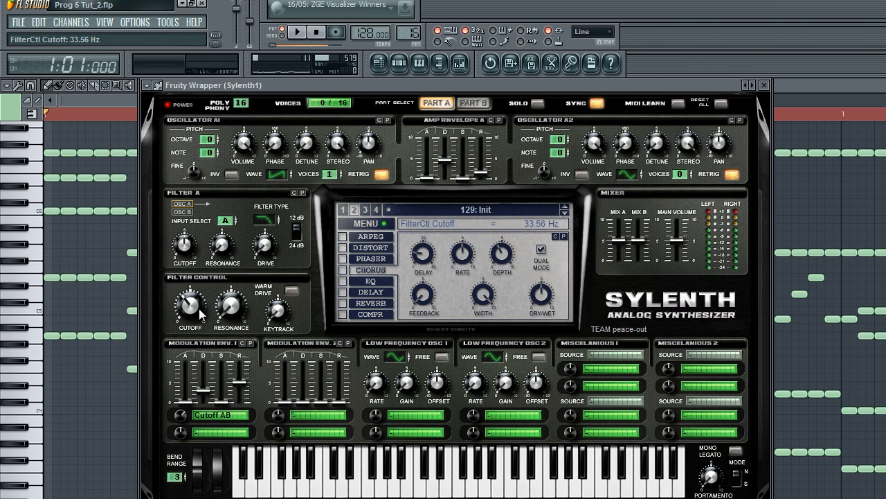
pyautogui.press('space')
pyautogui.moveTo(196, 310); pyautogui.dragTo(185, 314)
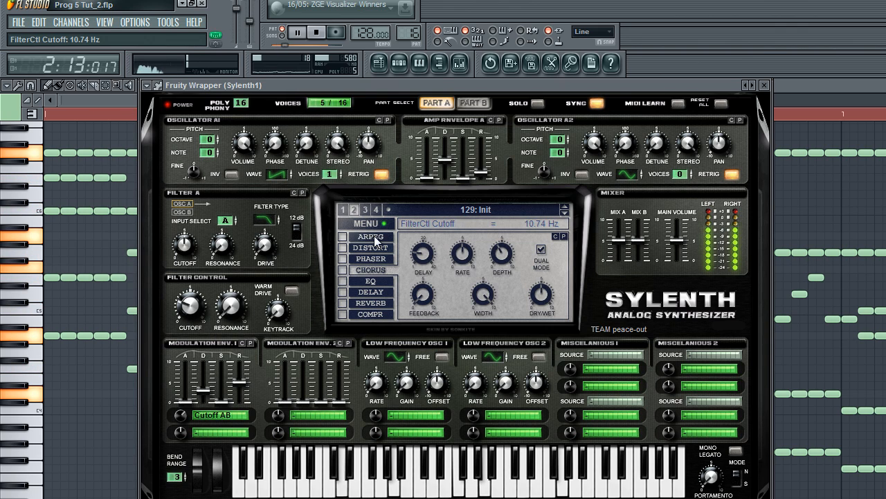
pyautogui.press('space')
pyautogui.click(378, 175)
pyautogui.click(381, 175)
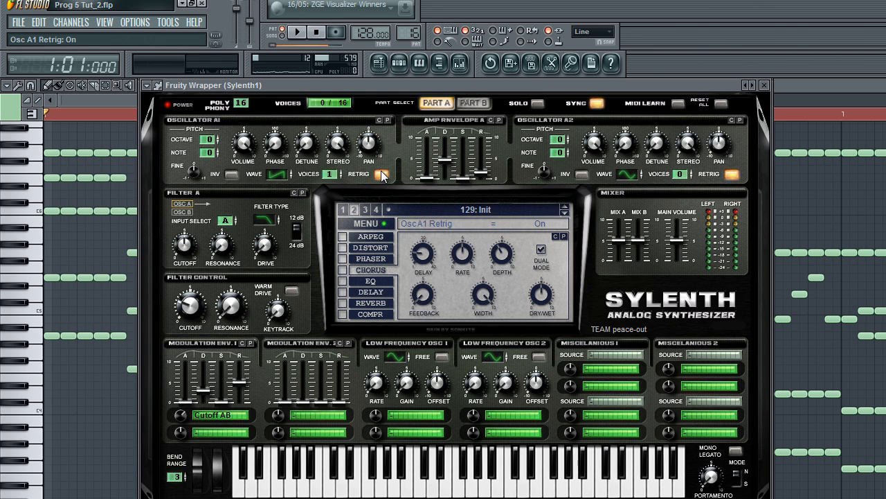
# Enable the delay effect, try 1/4T delay times, and set the left delay time to 1/8D
pyautogui.click(367, 292)
pyautogui.click(343, 292)
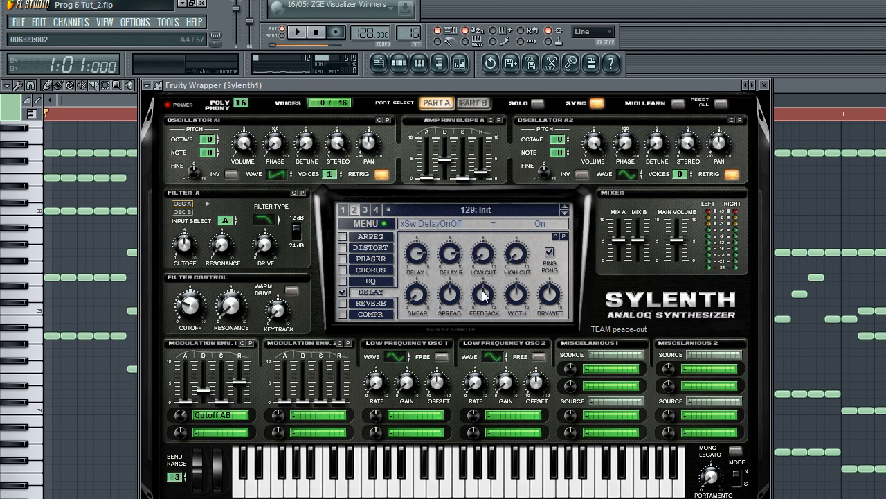
pyautogui.moveTo(425, 253); pyautogui.dragTo(443, 273)
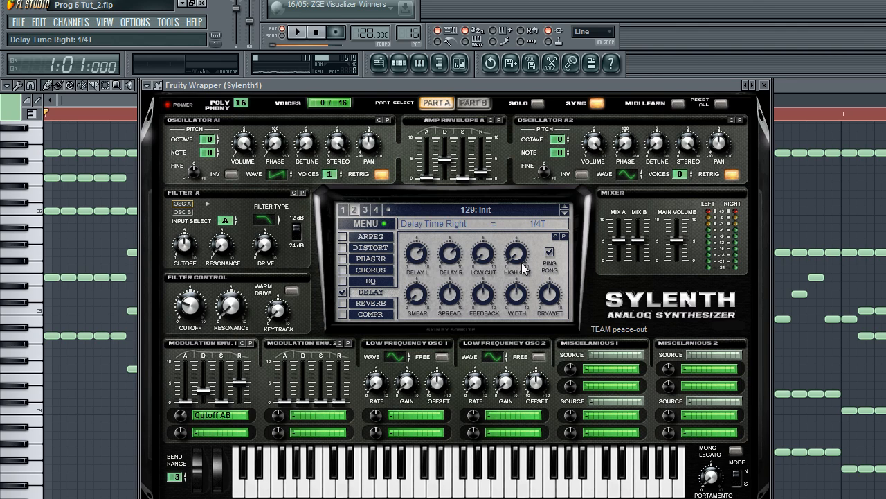
pyautogui.moveTo(450, 257); pyautogui.dragTo(409, 261)
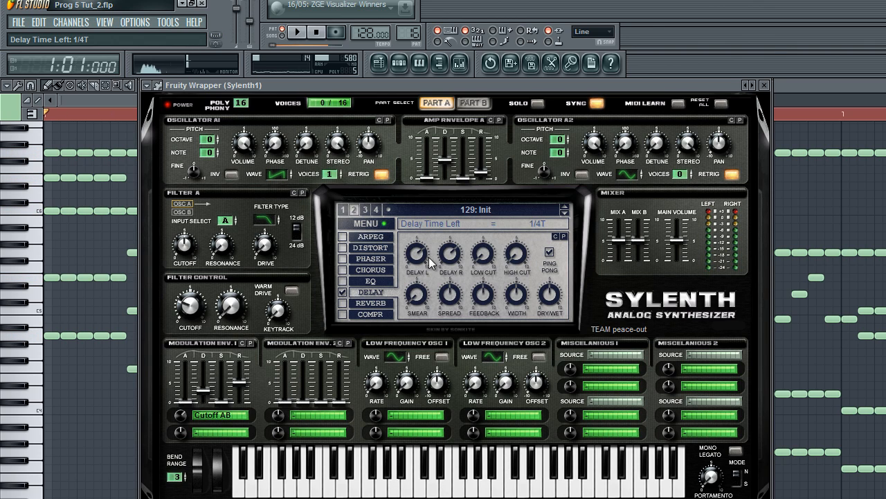
pyautogui.moveTo(416, 263); pyautogui.dragTo(436, 254)
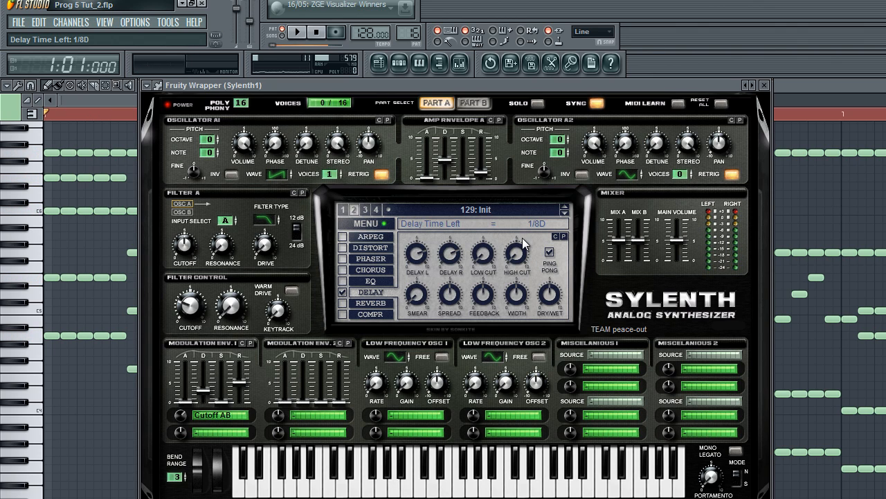
# Raise the delay's spread, set its width to 62.86% and its dry/wet to 45.71%, checking the sound during playback
pyautogui.moveTo(454, 299); pyautogui.dragTo(459, 289)
pyautogui.moveTo(521, 297); pyautogui.dragTo(527, 284)
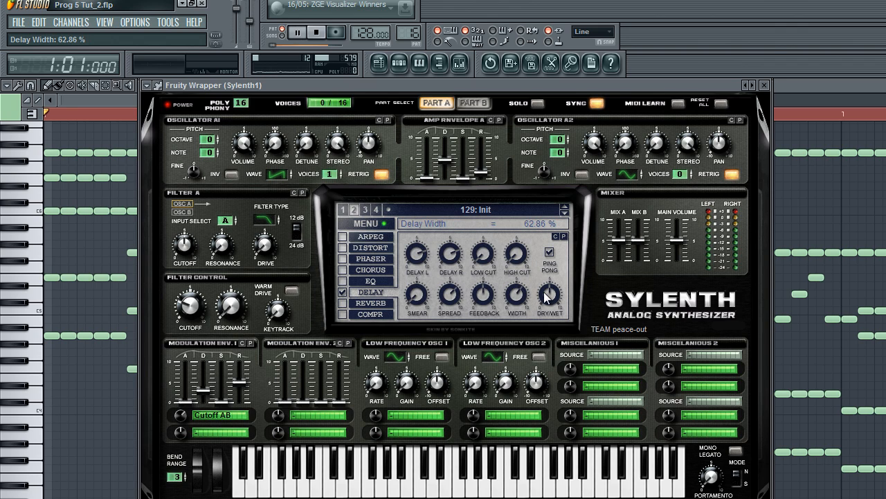
pyautogui.press('space')
pyautogui.click(549, 296)
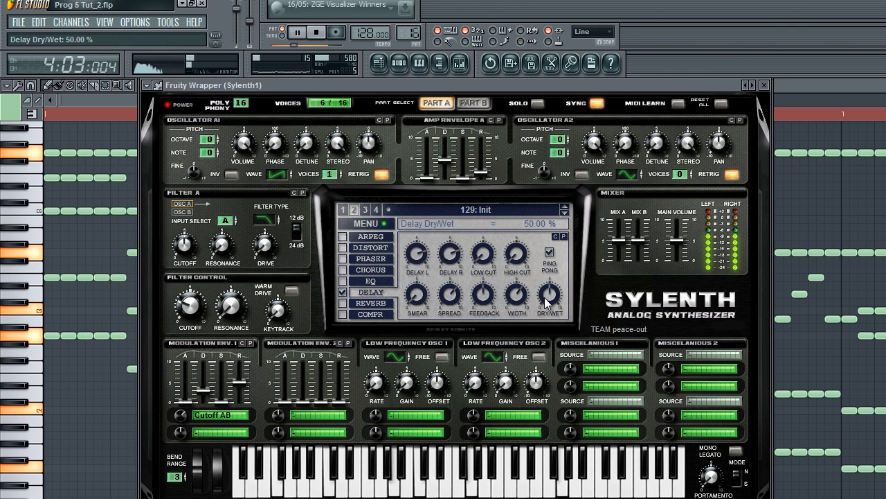
pyautogui.moveTo(546, 297); pyautogui.dragTo(558, 307)
pyautogui.press('space')
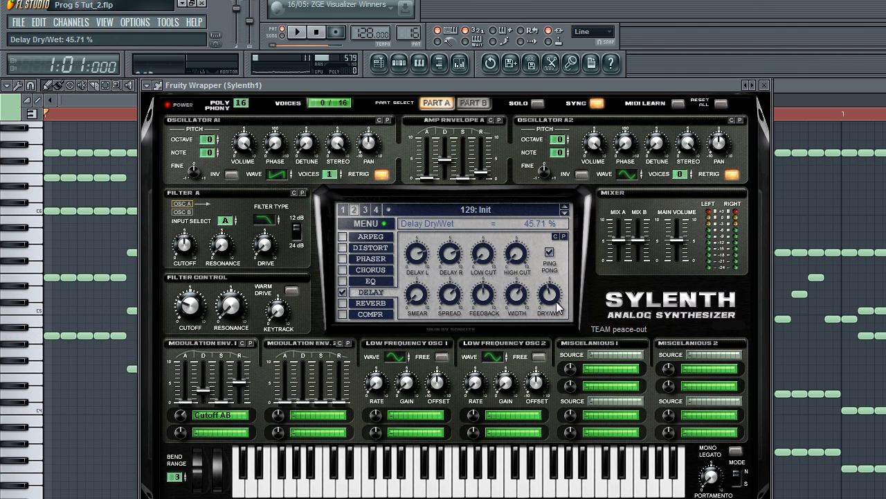
# Enable the reverb effect and set its dry/wet to 37.14% while the pattern plays
pyautogui.click(343, 303)
pyautogui.click(355, 304)
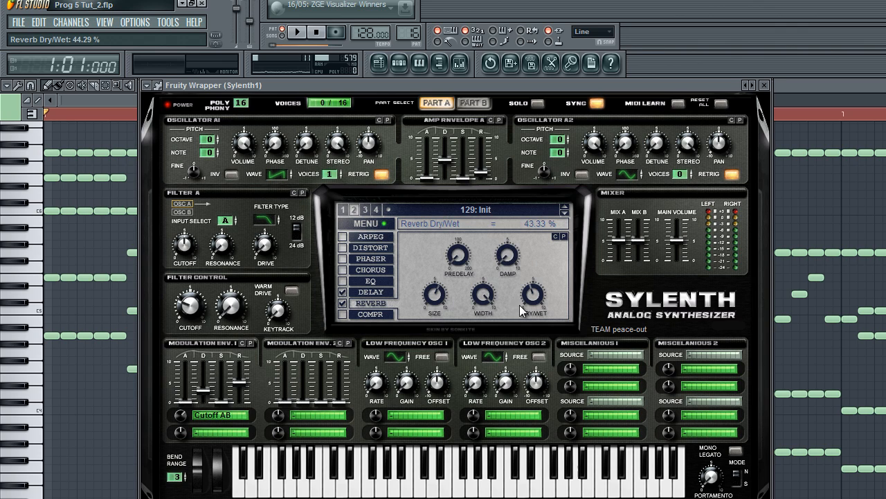
pyautogui.press('space')
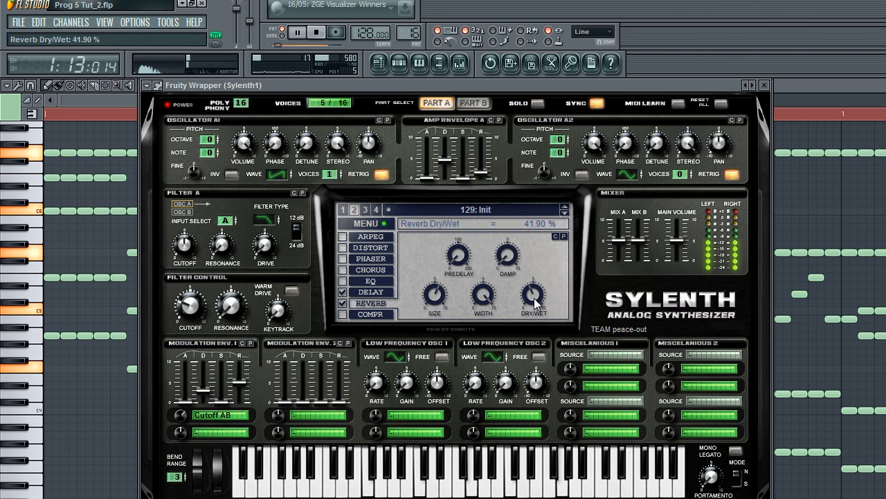
pyautogui.moveTo(534, 297); pyautogui.dragTo(529, 300)
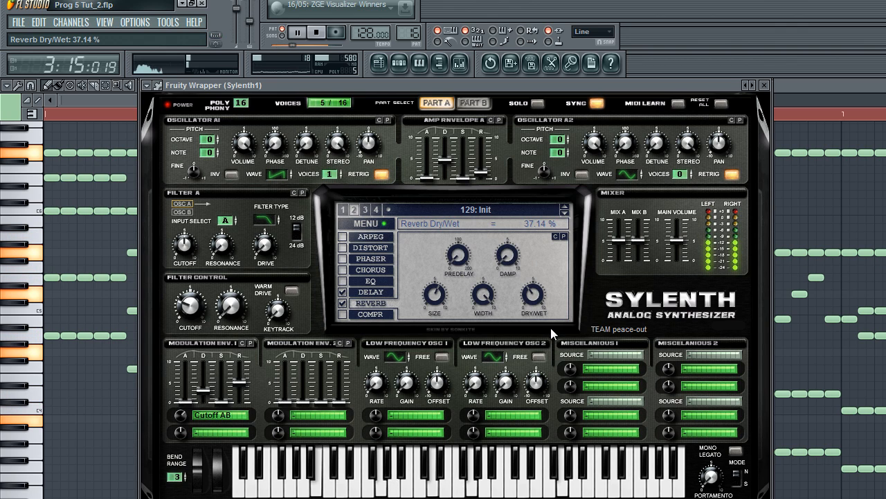
# Revisit the delay settings, then try the Decimate distortion effect while the pattern plays
pyautogui.press('space')
pyautogui.click(388, 294)
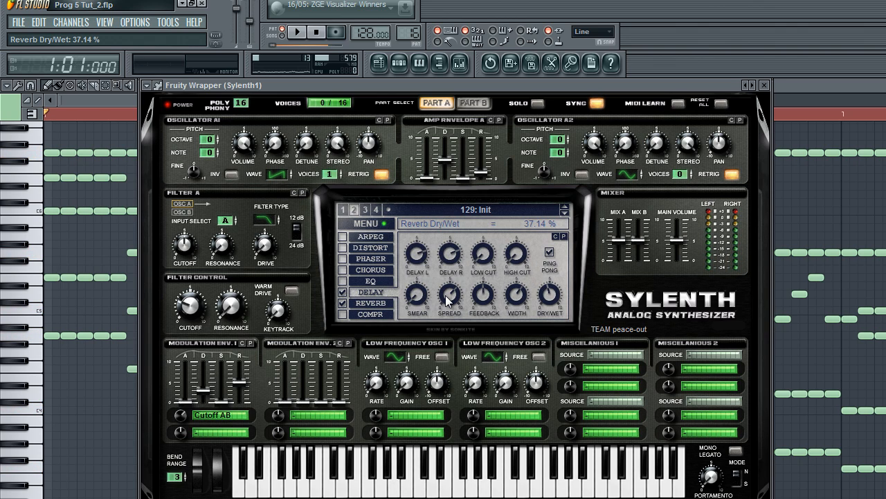
pyautogui.click(341, 248)
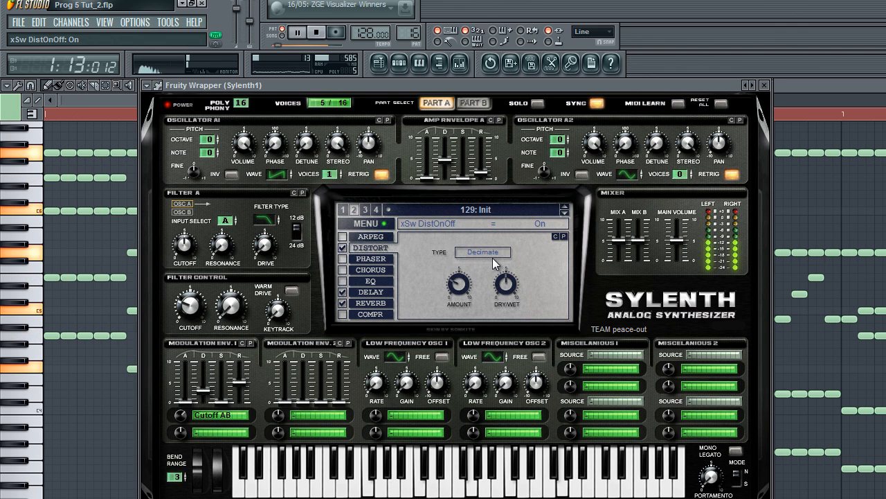
pyautogui.press('space')
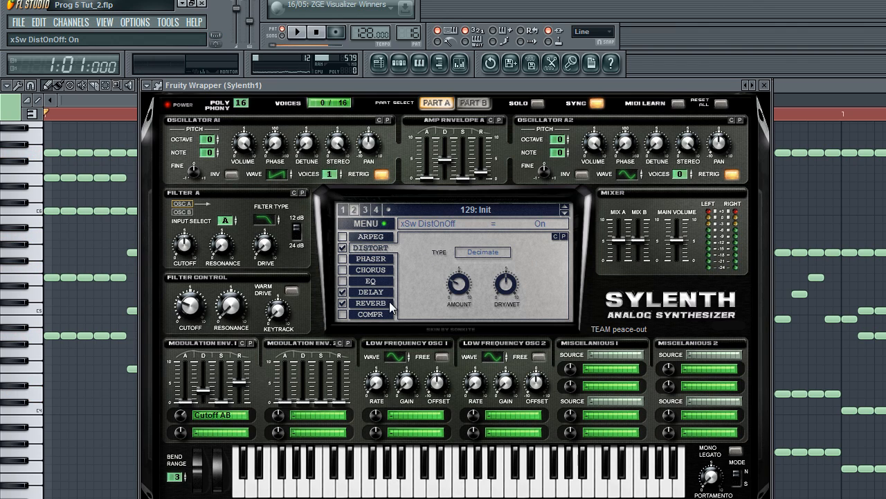
# Disable the reverb, delay and distortion effects in the synth
pyautogui.click(342, 302)
pyautogui.click(342, 291)
pyautogui.click(342, 247)
# Turn off retrigger and set 4 voices on oscillators A1 and A2, use saw on A2, and set A1's detune to 3.52
pyautogui.click(380, 174)
pyautogui.click(338, 172)
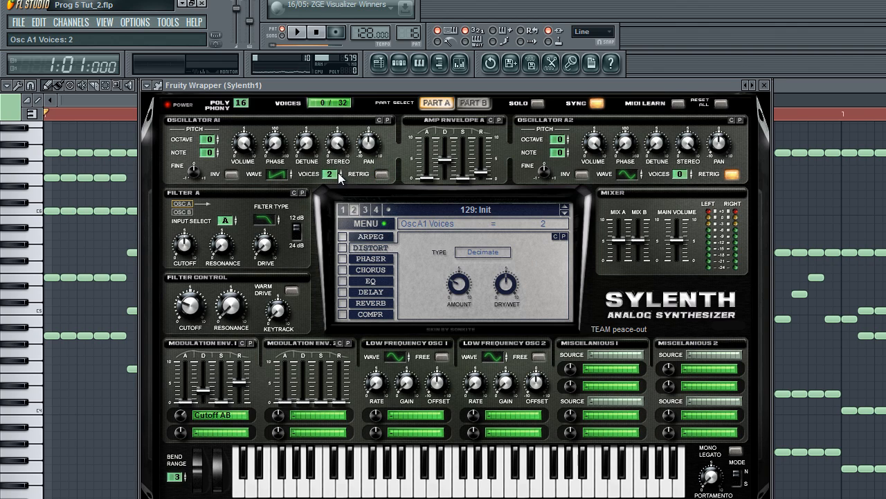
pyautogui.click(691, 171)
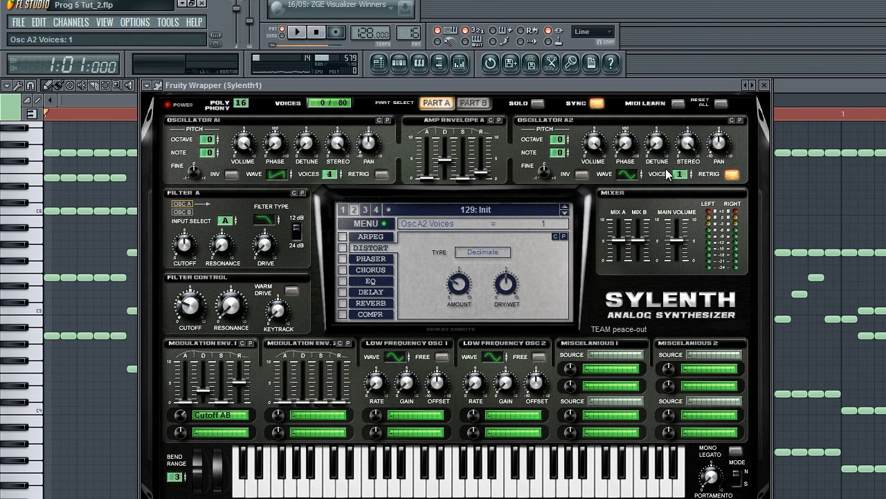
pyautogui.click(740, 120)
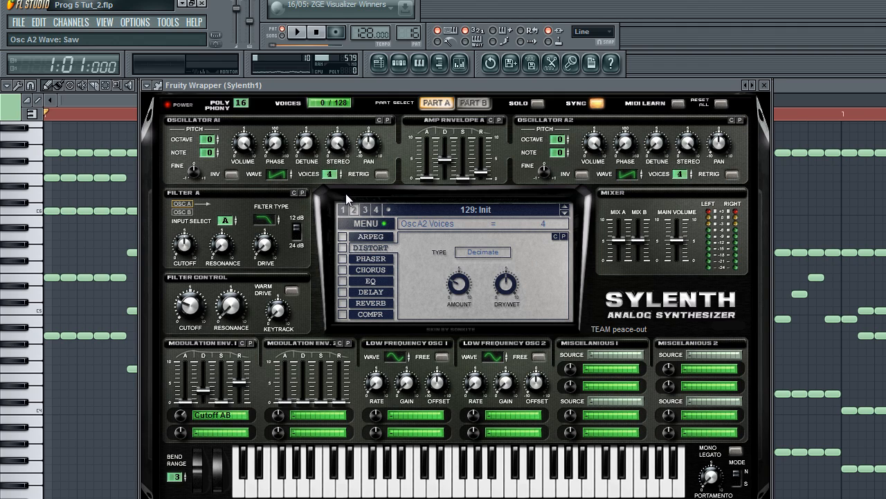
pyautogui.moveTo(635, 165); pyautogui.dragTo(631, 185)
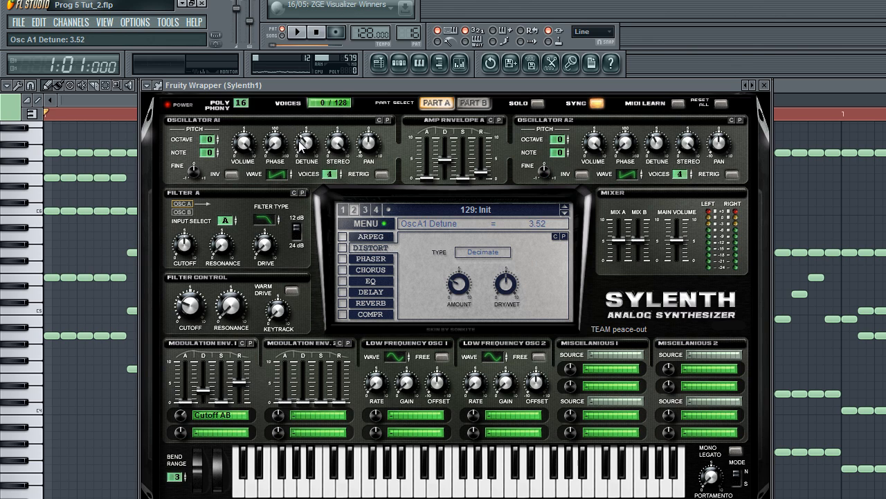
pyautogui.press('space')
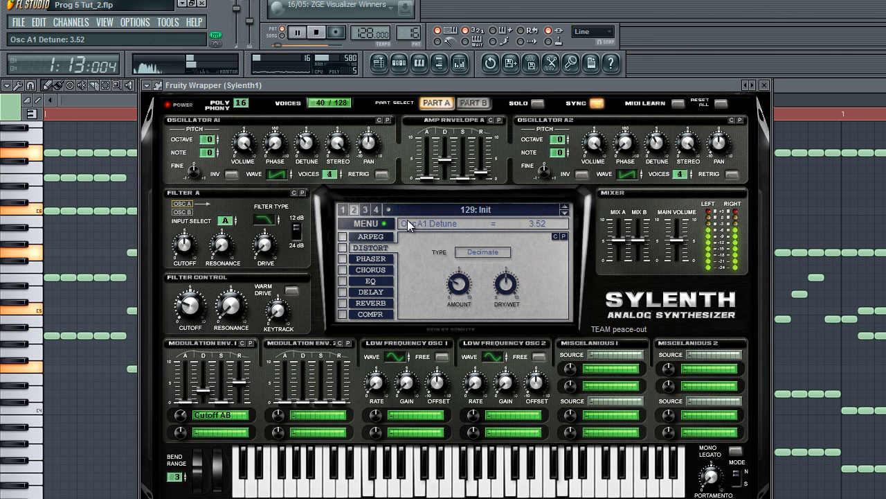
# Cut the notes from the new Sylenth1 channel, paste them into the Stab channel, and start playback
pyautogui.click(399, 63)
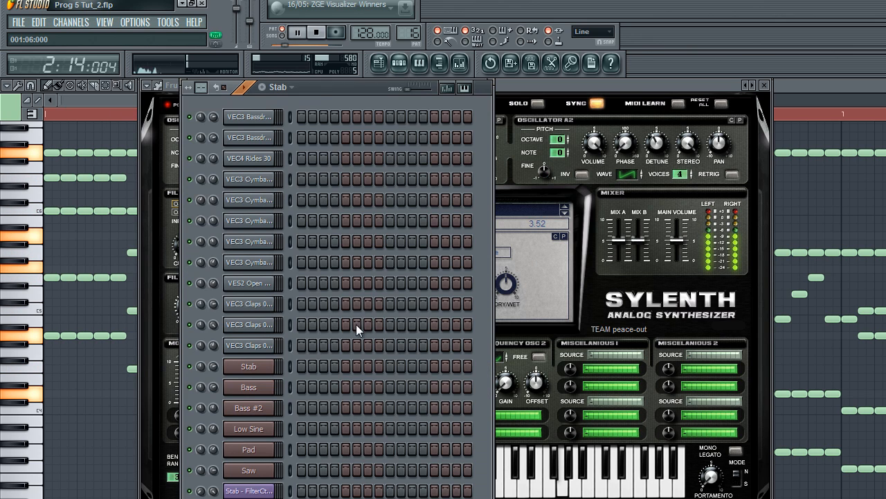
pyautogui.press('space')
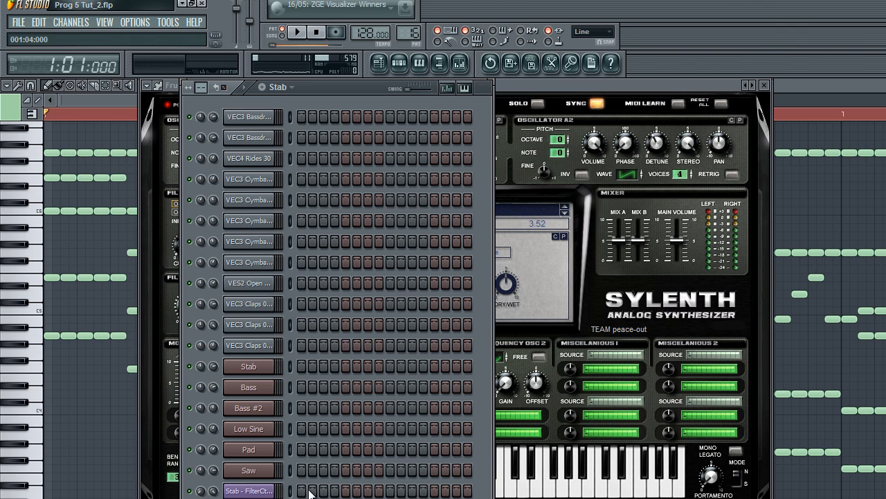
pyautogui.rightClick(279, 490)
pyautogui.moveTo(320, 475)
pyautogui.click(382, 474)
pyautogui.rightClick(253, 368)
pyautogui.moveTo(320, 432)
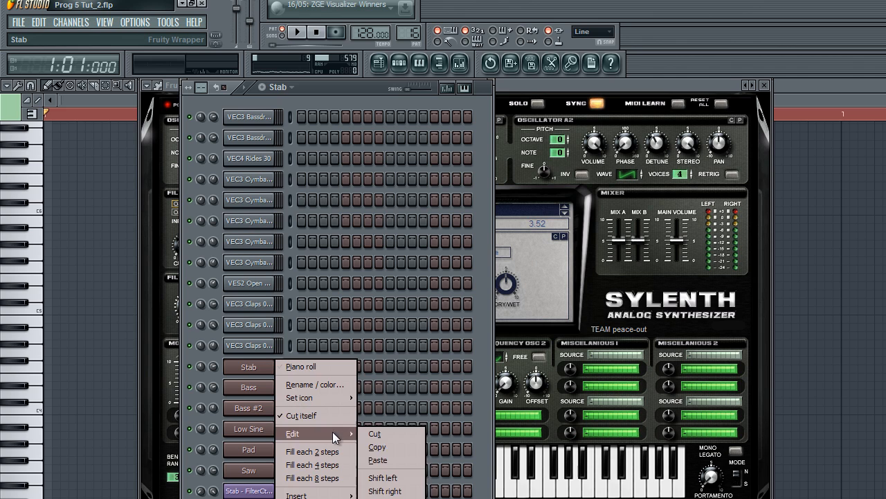
pyautogui.click(371, 459)
pyautogui.press('space')
# Delete the new Sylenth1 channel, open the Stab channel's synth, and stop playback
pyautogui.rightClick(253, 495)
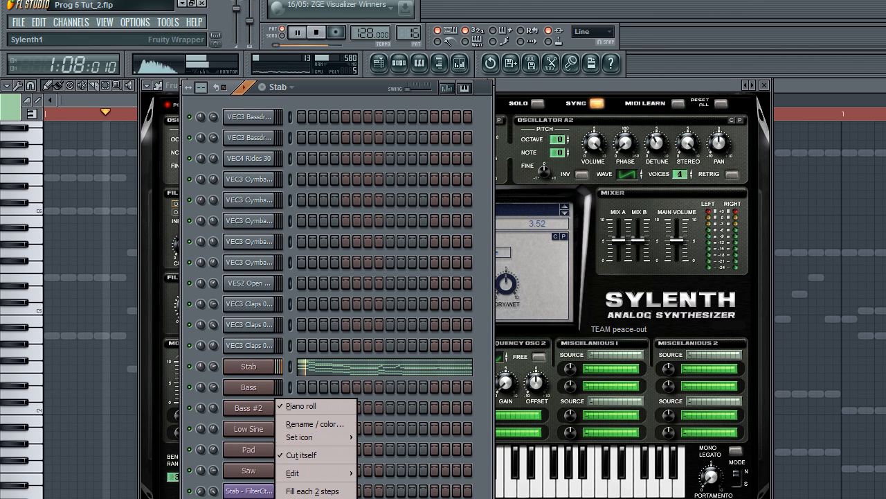
pyautogui.click(315, 498)
pyautogui.click(561, 352)
pyautogui.click(269, 372)
pyautogui.click(269, 373)
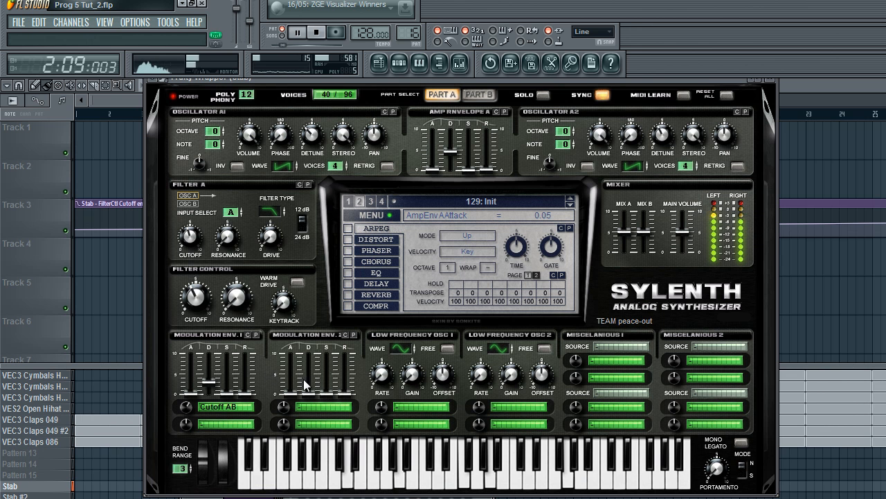
pyautogui.press('space')
# Review the Stab mixer track's Fruity Parametric EQ 2, Fruity Stereo Enhancer and KarmaFX Reverb settings
pyautogui.click(460, 63)
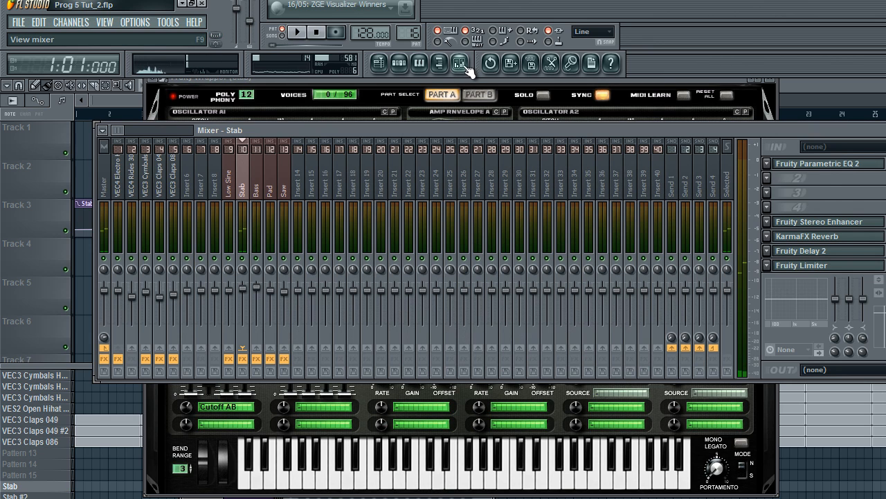
pyautogui.click(762, 164)
pyautogui.click(817, 166)
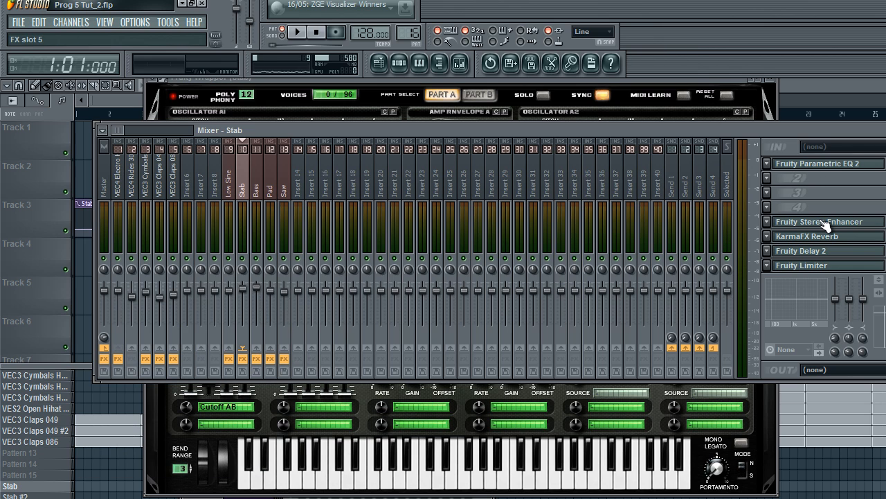
pyautogui.click(823, 222)
pyautogui.moveTo(350, 291); pyautogui.dragTo(361, 224)
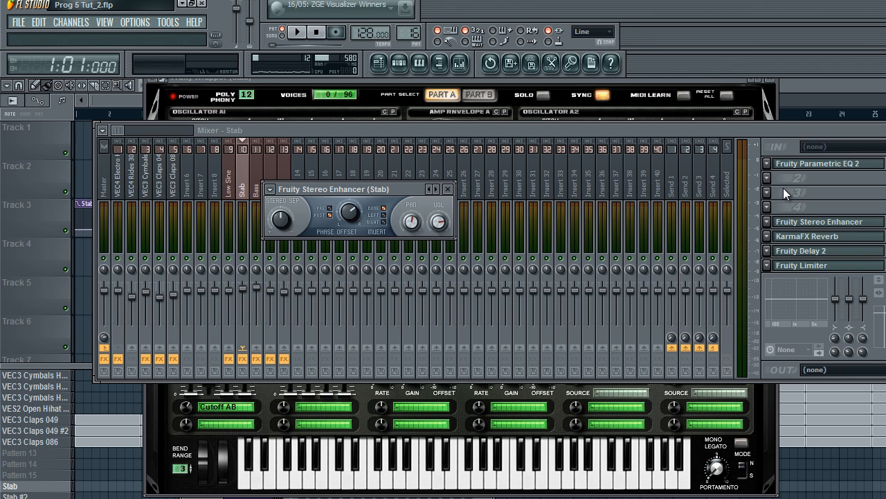
pyautogui.click(819, 222)
pyautogui.click(810, 237)
pyautogui.moveTo(246, 223); pyautogui.dragTo(482, 165)
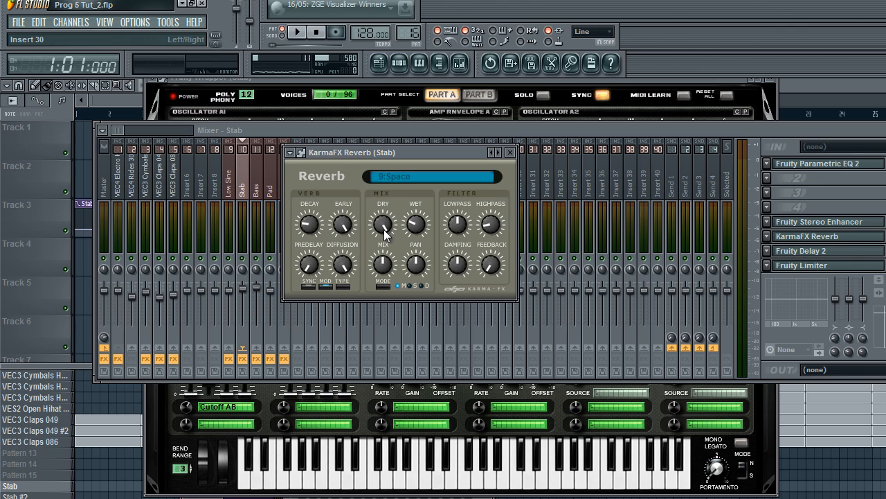
# Examine the Fruity Delay 2 and Fruity Limiter settings on the Stab mixer track
pyautogui.click(800, 251)
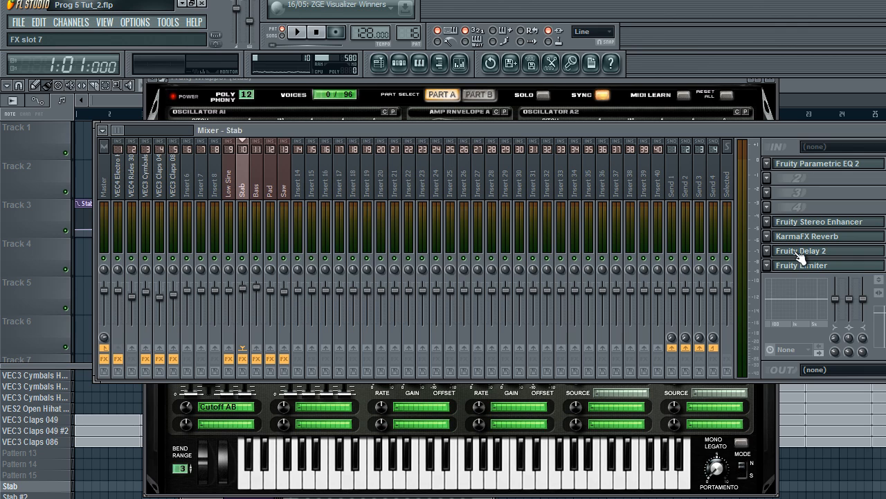
pyautogui.moveTo(452, 214); pyautogui.dragTo(514, 206)
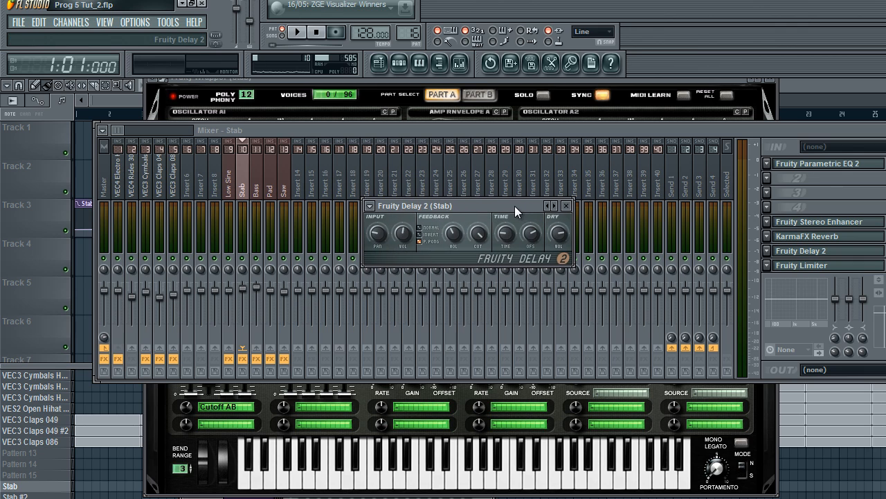
pyautogui.click(831, 266)
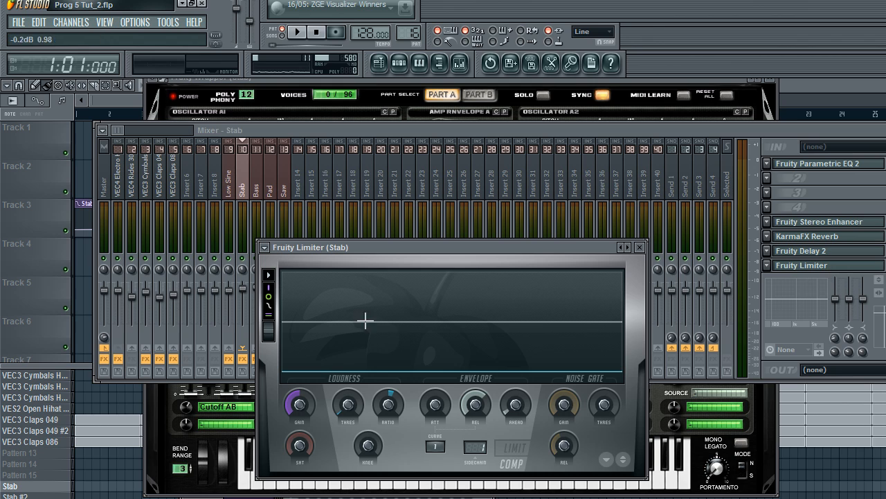
pyautogui.moveTo(424, 256); pyautogui.dragTo(494, 172)
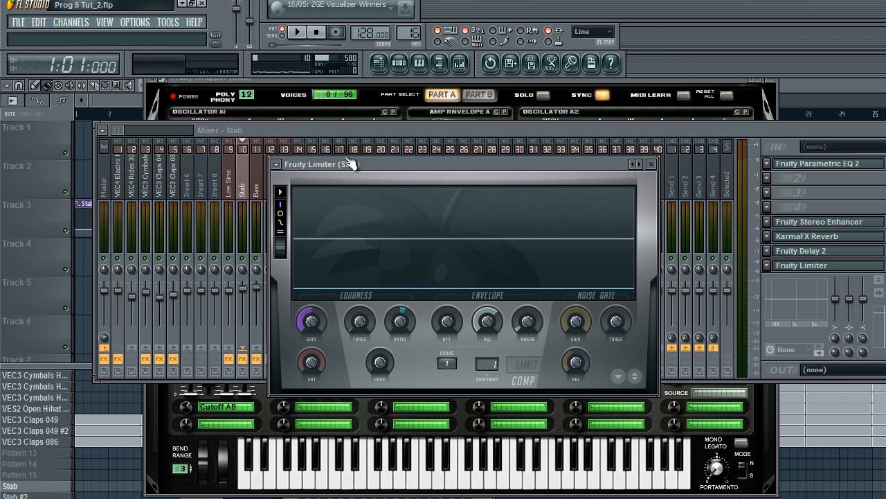
pyautogui.moveTo(333, 169); pyautogui.dragTo(382, 149)
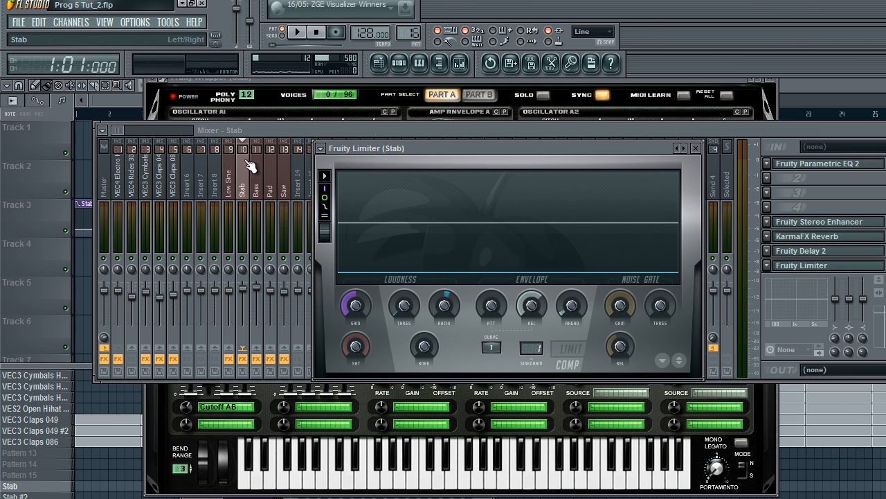
# Check the VEC4 Electro Kicks 18 mixer track's routing to the Stab track and look over the neighbouring tracks
pyautogui.click(117, 129)
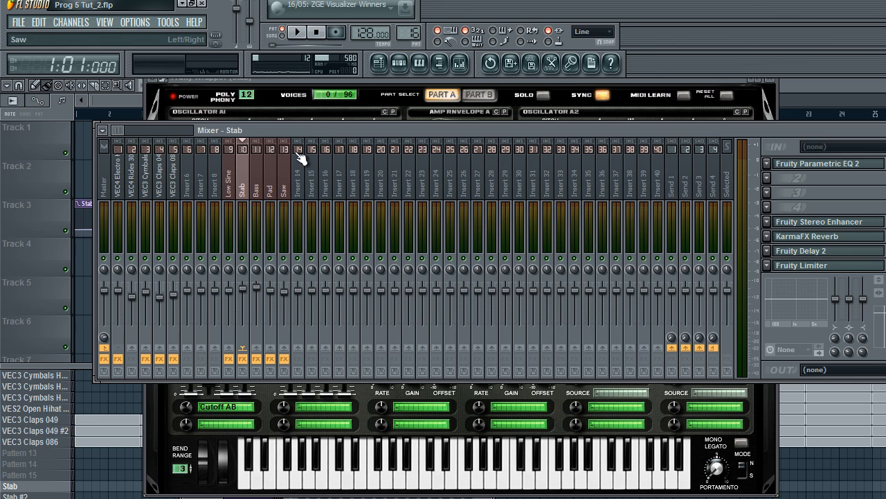
pyautogui.click(116, 181)
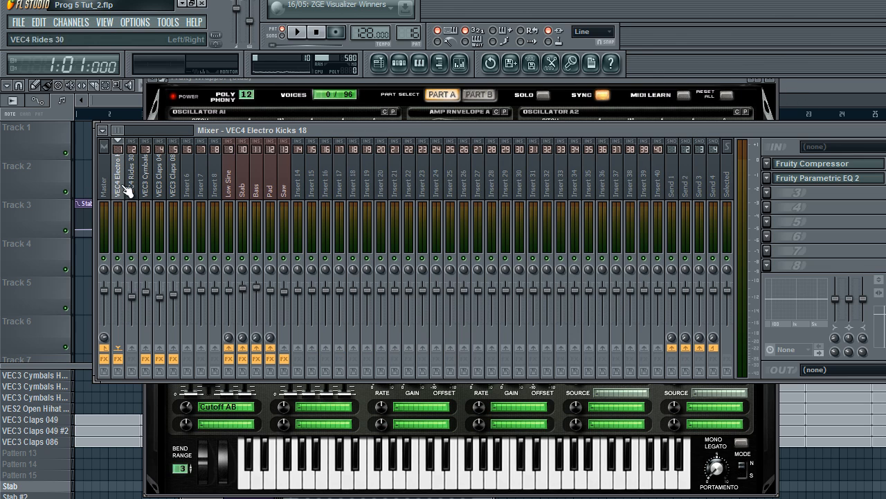
pyautogui.click(400, 63)
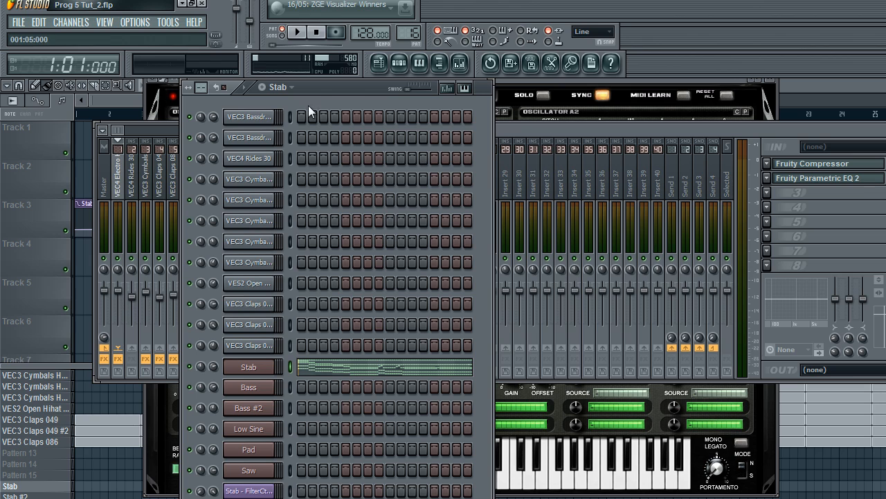
pyautogui.click(158, 200)
pyautogui.click(242, 188)
pyautogui.click(132, 192)
pyautogui.click(108, 193)
pyautogui.click(118, 186)
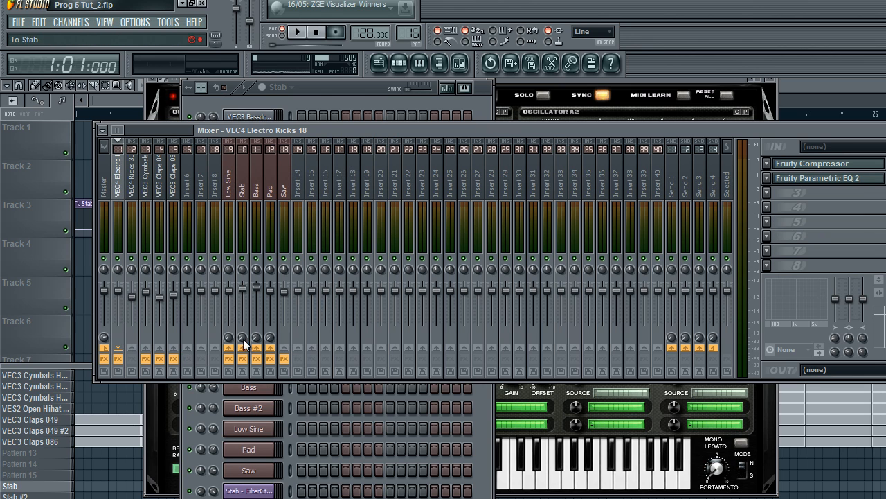
pyautogui.click(235, 190)
pyautogui.click(310, 191)
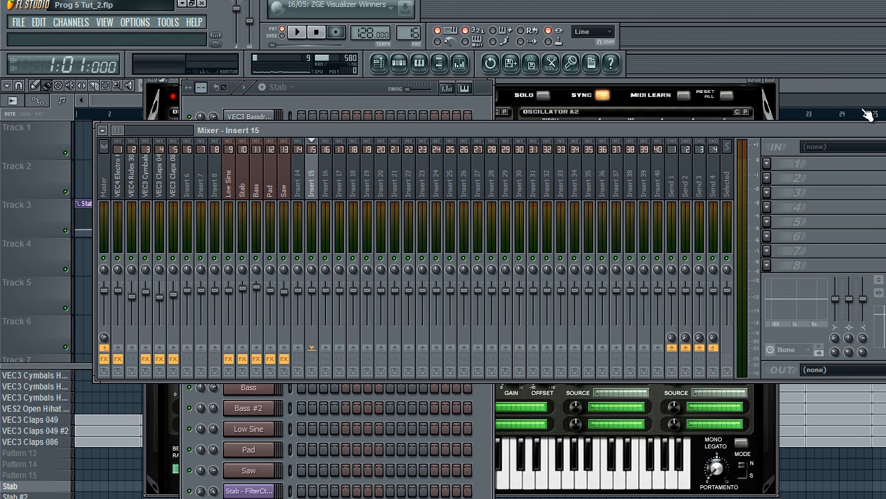
# Close the mixer, Stab synth, effect windows and step sequencer, and show the whole playlist arrangement
pyautogui.click(885, 130)
pyautogui.click(771, 80)
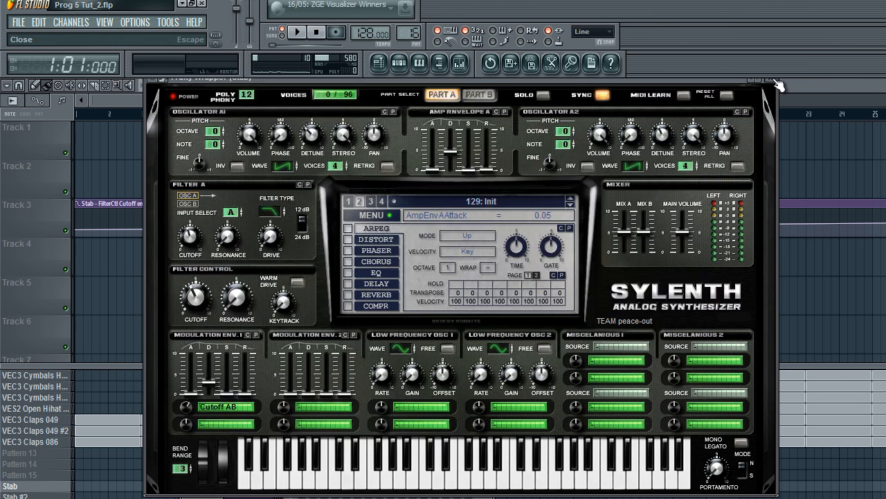
pyautogui.click(564, 154)
pyautogui.moveTo(450, 310); pyautogui.dragTo(452, 309)
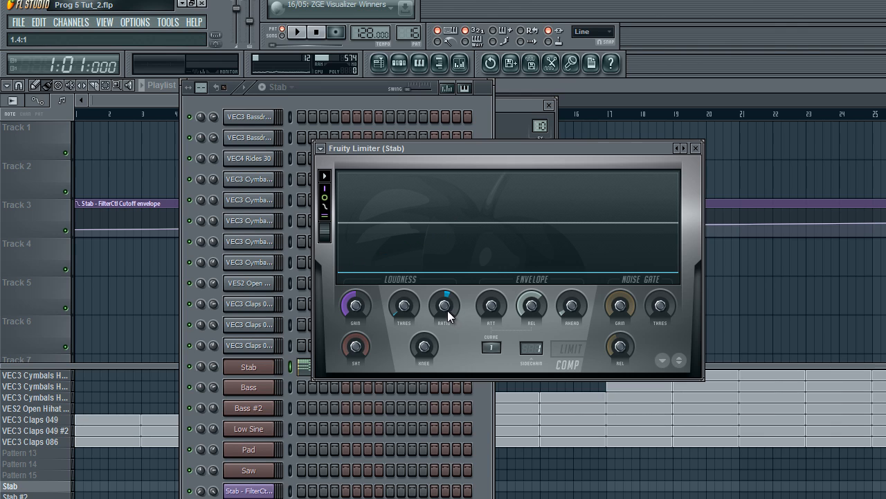
pyautogui.click(696, 147)
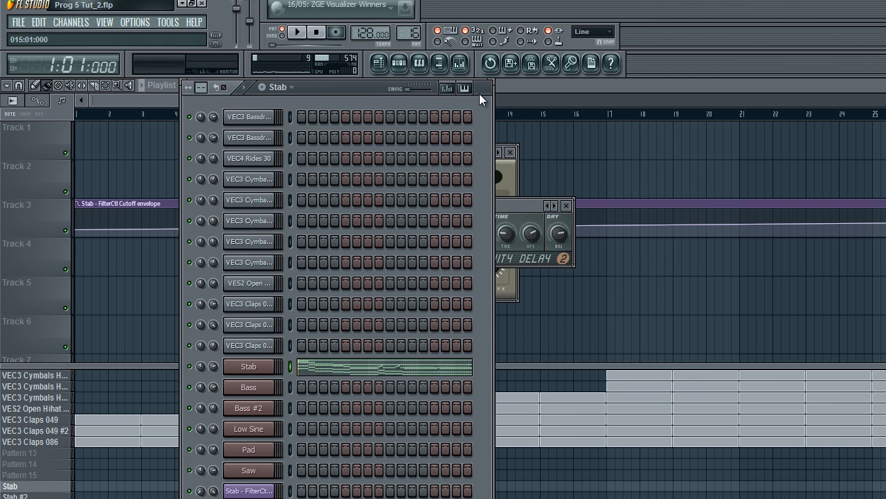
pyautogui.click(565, 205)
pyautogui.click(511, 152)
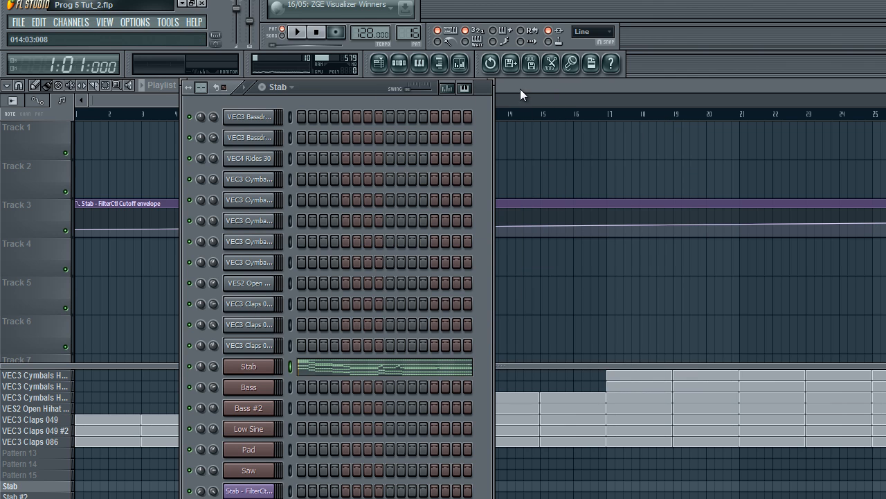
pyautogui.click(519, 90)
pyautogui.scroll(-5, 277, 147)
pyautogui.scroll(5, 277, 146)
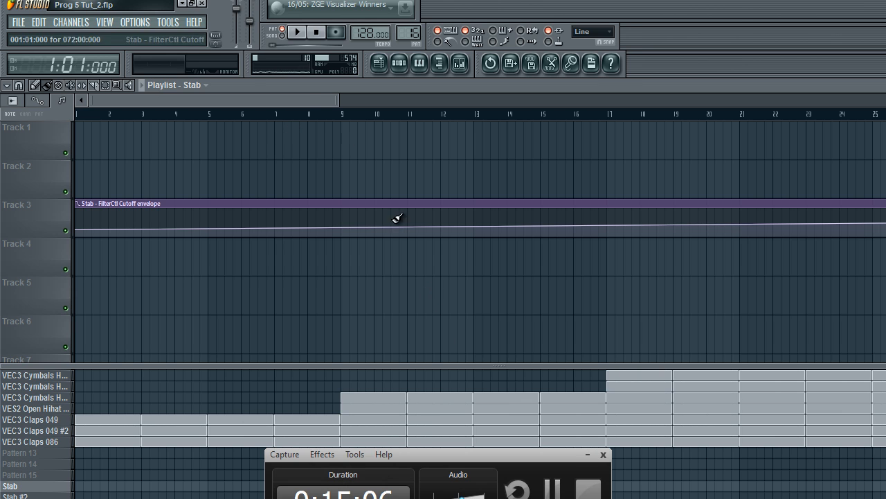
pyautogui.press('pagedown')
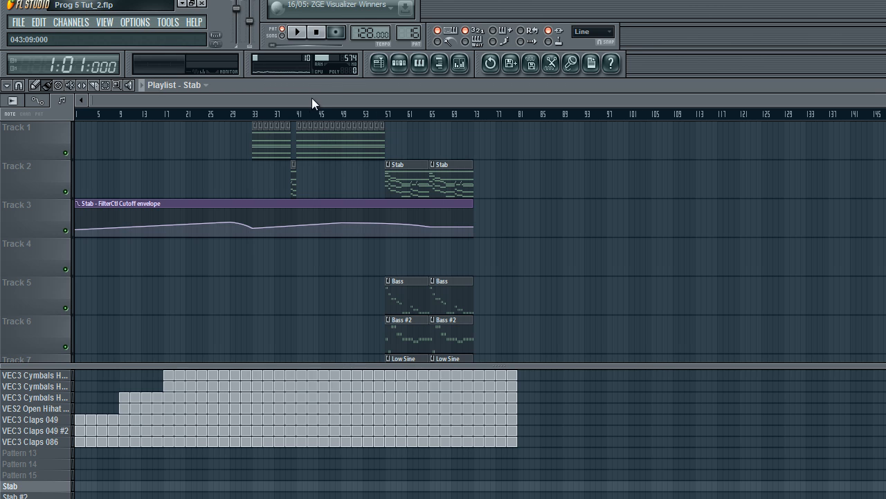
# Open the Bass channel's synth and the Low Sine channel's synth to view their settings
pyautogui.click(399, 63)
pyautogui.click(252, 396)
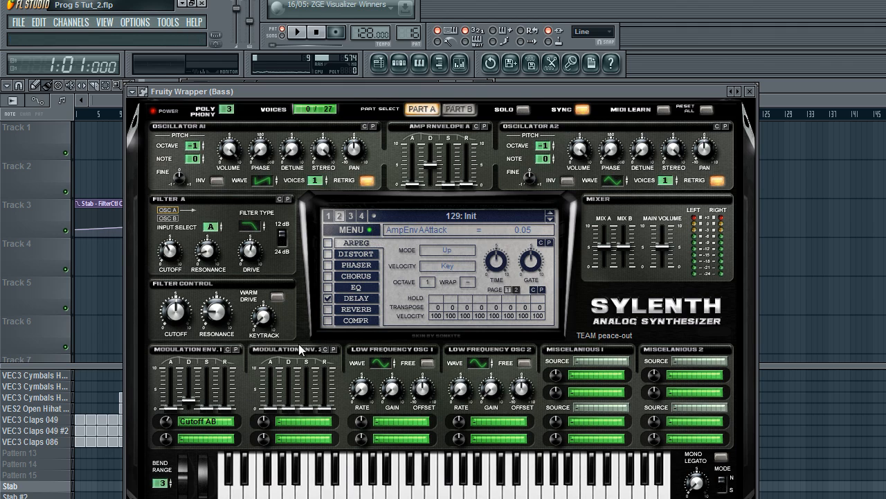
pyautogui.press('F6')
pyautogui.click(259, 430)
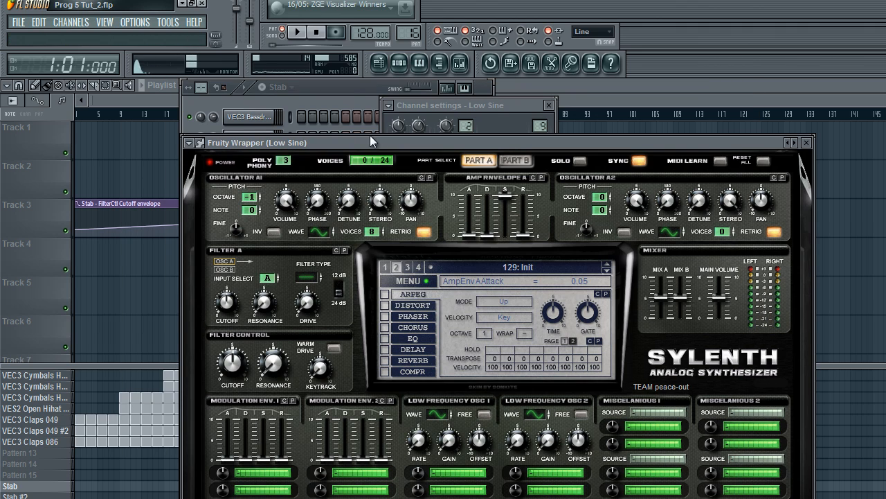
# Open the Pad channel's synth and the Saw channel's synth to view their settings
pyautogui.press('F6')
pyautogui.click(293, 437)
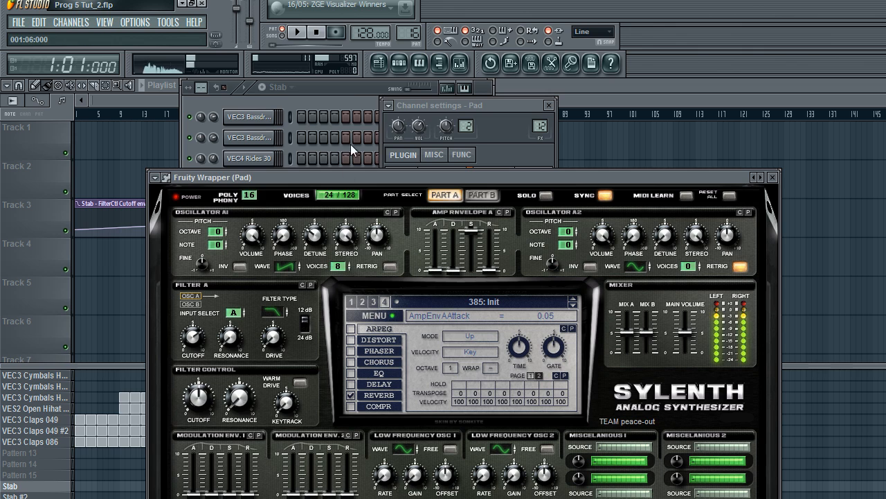
pyautogui.press('F6')
pyautogui.click(241, 476)
# Play test notes on the Saw synth to audition its sound
pyautogui.press('e')
pyautogui.press('t')
pyautogui.press('u')
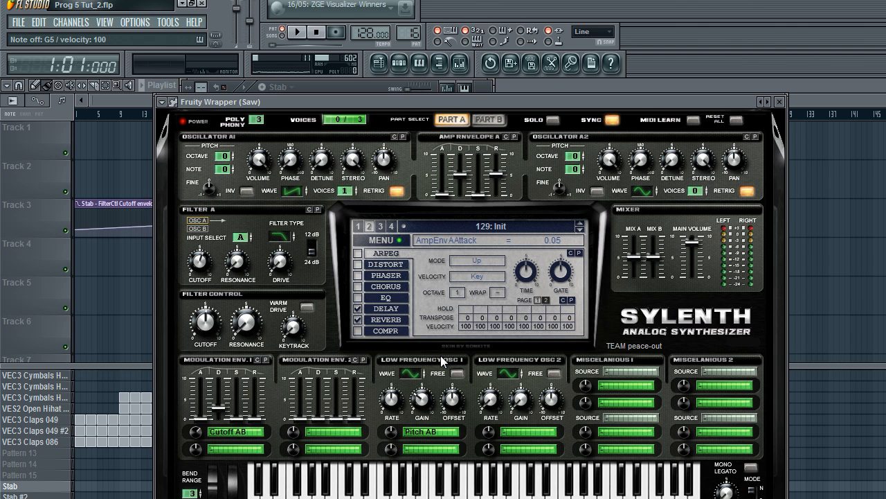
pyautogui.press('t')
pyautogui.press('e')
pyautogui.press('w')
pyautogui.press('x')
pyautogui.press('n')
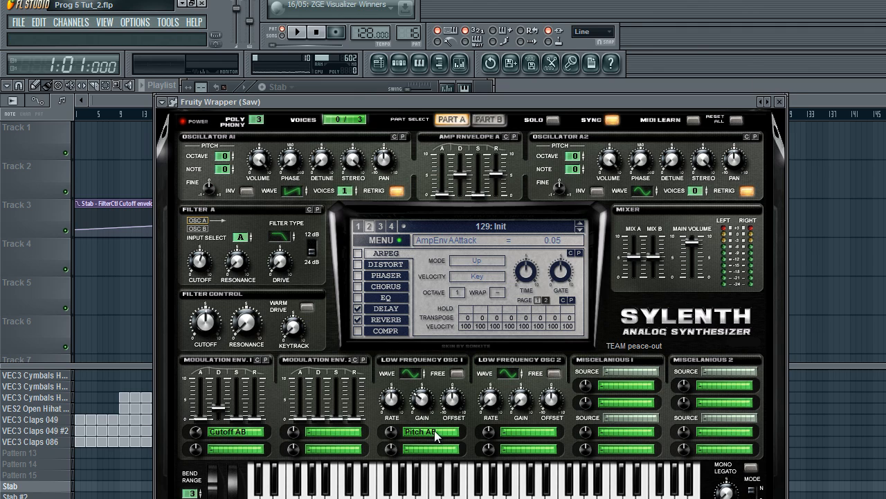
# Close the Saw synth, its channel settings and the step sequencer
pyautogui.click(779, 101)
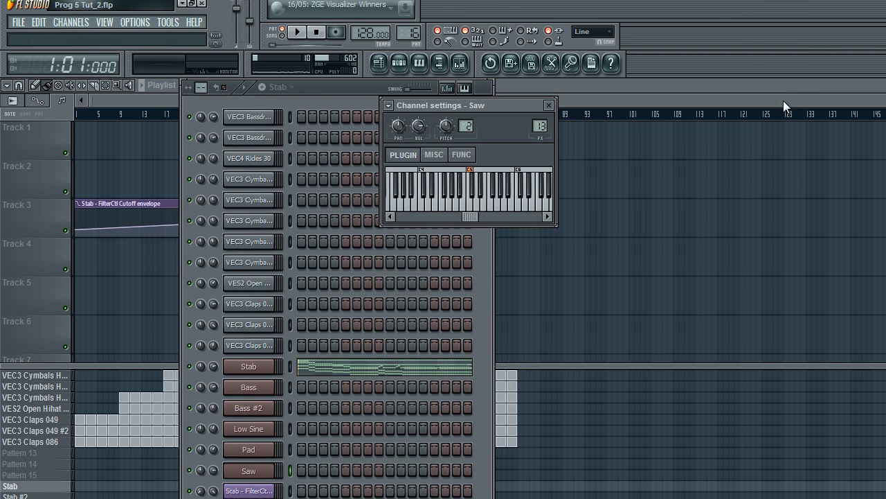
pyautogui.click(549, 105)
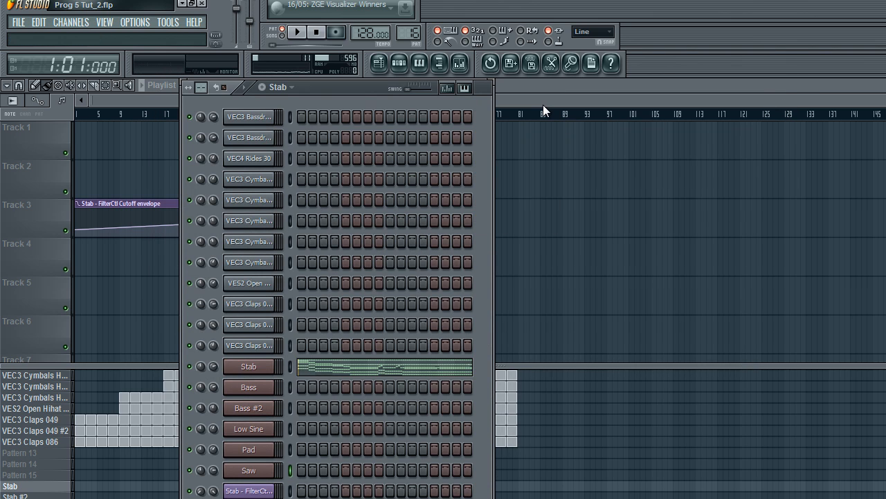
pyautogui.press('F6')
# Look over the playlist arrangement and switch playback from pattern mode to song mode
pyautogui.scroll(3, 525, 141)
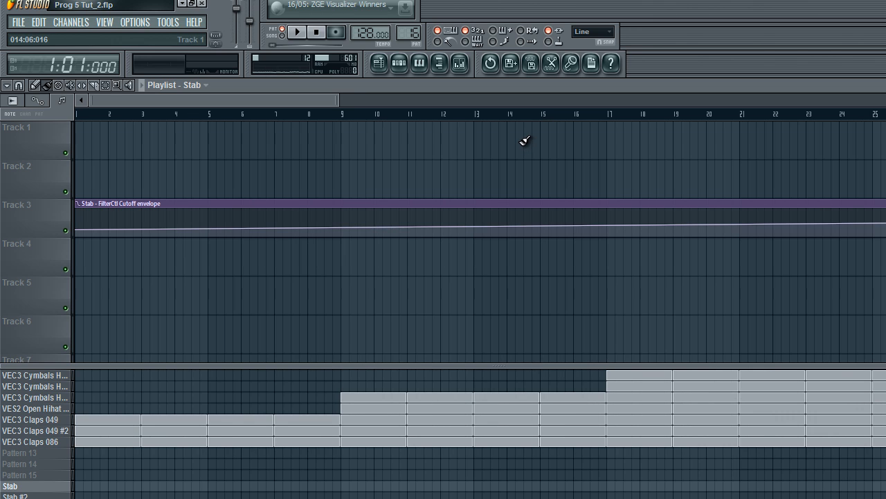
pyautogui.scroll(-4, 429, 331)
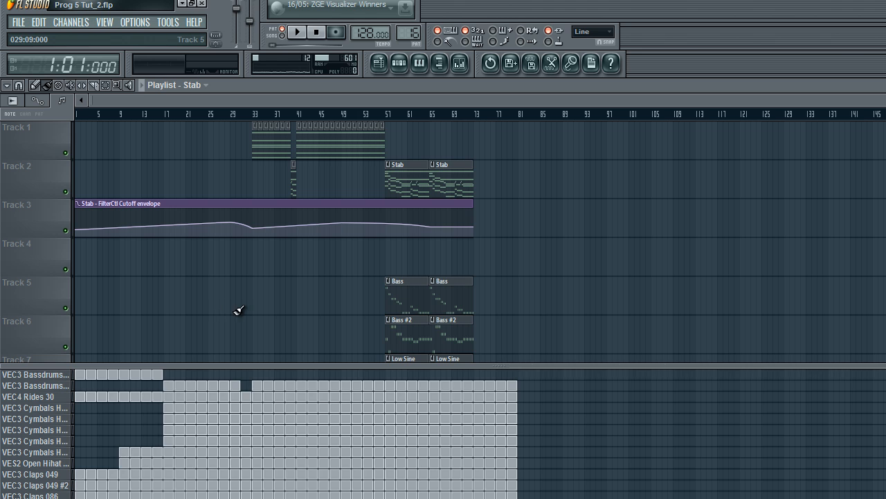
pyautogui.scroll(4, 255, 294)
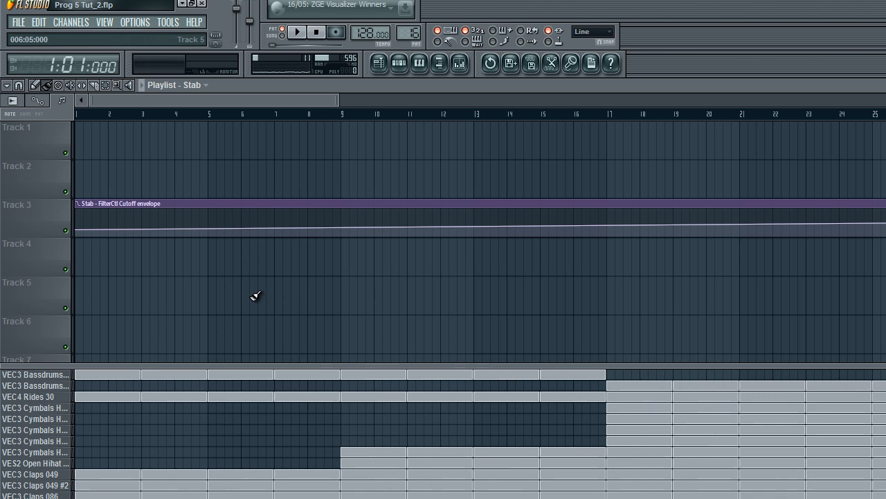
pyautogui.moveTo(309, 99); pyautogui.dragTo(277, 104)
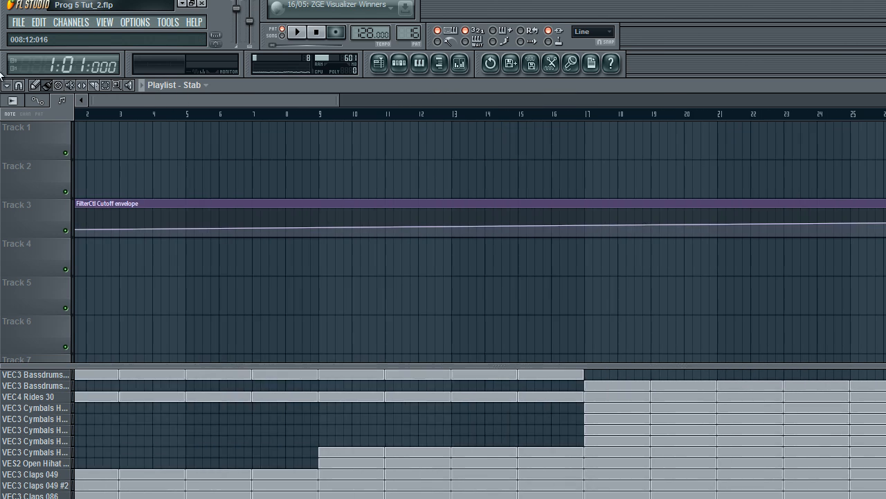
pyautogui.press('1')
pyautogui.press('2')
pyautogui.click(281, 36)
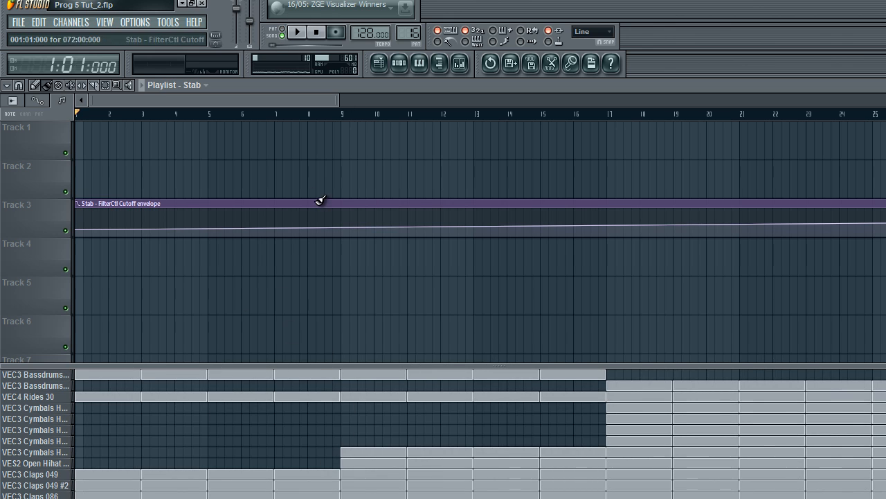
# Highlight the intro section ending at bar 17 in the playlist and clear the time selection
pyautogui.moveTo(604, 117); pyautogui.dragTo(336, 128)
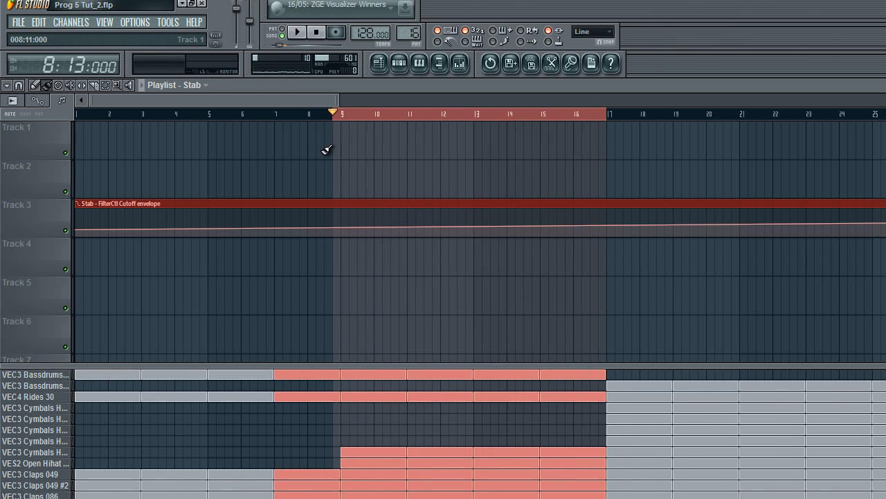
pyautogui.keyDown('ctrl'); pyautogui.click(378, 116); pyautogui.keyUp('ctrl')
pyautogui.moveTo(277, 99); pyautogui.dragTo(76, 127)
pyautogui.scroll(-4, 352, 119)
pyautogui.moveTo(208, 99); pyautogui.dragTo(20, 104)
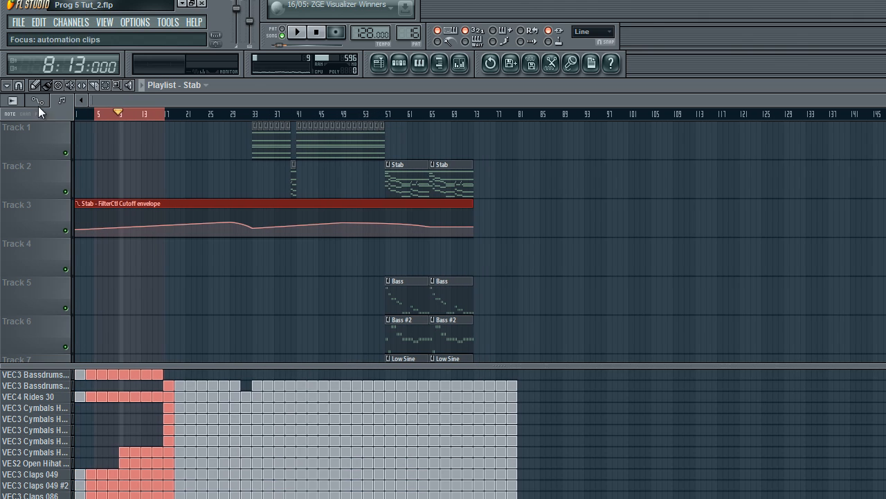
pyautogui.keyDown('ctrl'); pyautogui.click(94, 116); pyautogui.keyUp('ctrl')
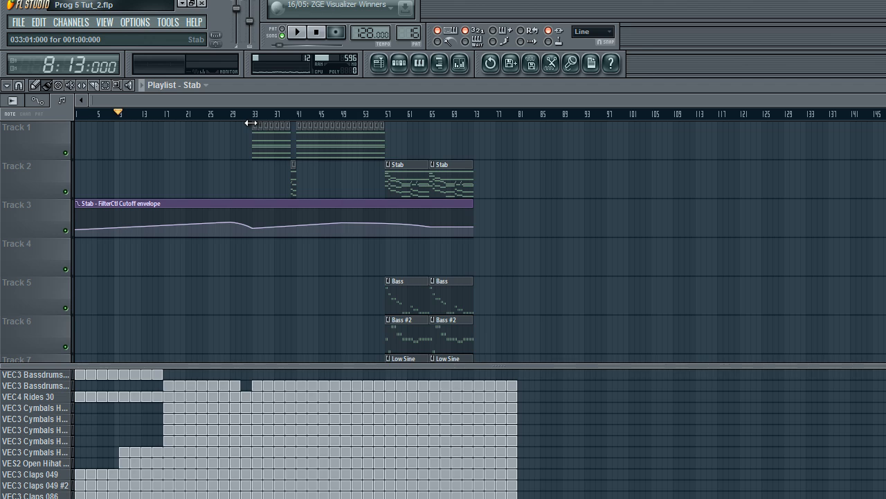
# Highlight the section from bar 17 to about bar 23 in the playlist and clear the selection
pyautogui.scroll(5, 251, 122)
pyautogui.moveTo(266, 98); pyautogui.dragTo(356, 94)
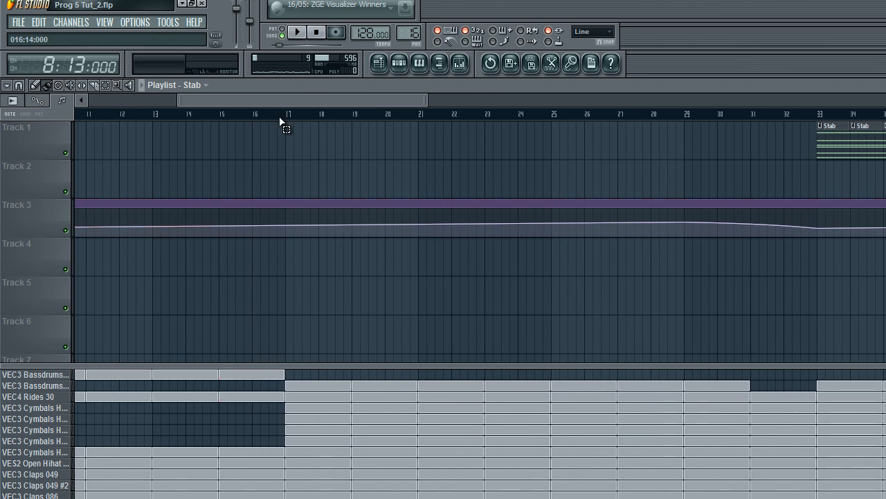
pyautogui.moveTo(282, 116); pyautogui.dragTo(94, 116)
pyautogui.moveTo(287, 116); pyautogui.dragTo(493, 117)
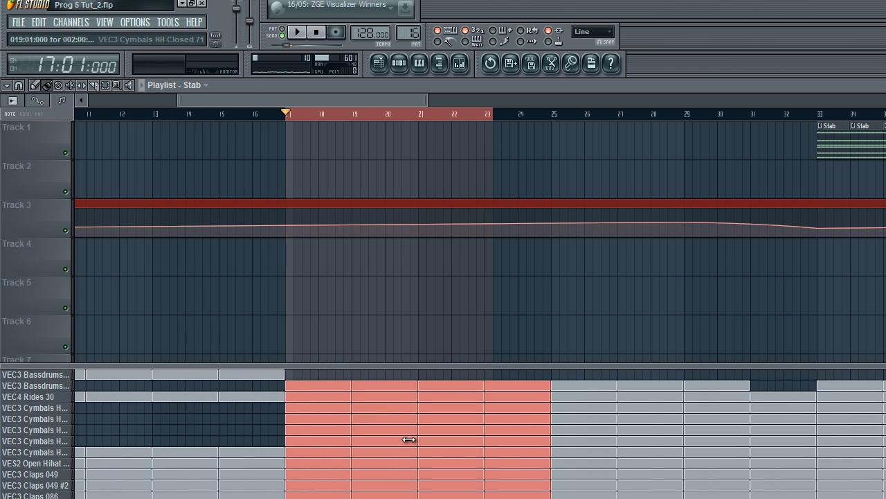
pyautogui.keyDown('ctrl'); pyautogui.click(376, 117); pyautogui.keyUp('ctrl')
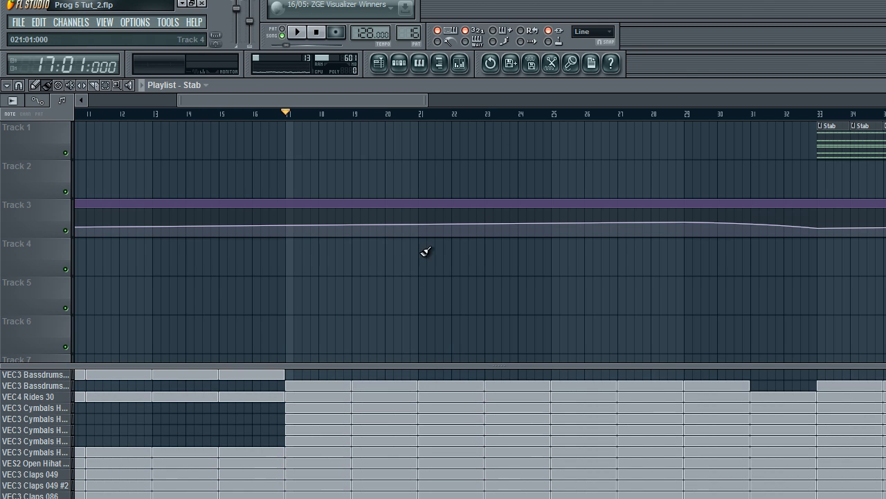
# Briefly play from bar 17, select the VEC3 Bassdrums Clubhouse 24 pattern, and return the song position to the start
pyautogui.press('space')
pyautogui.press('space')
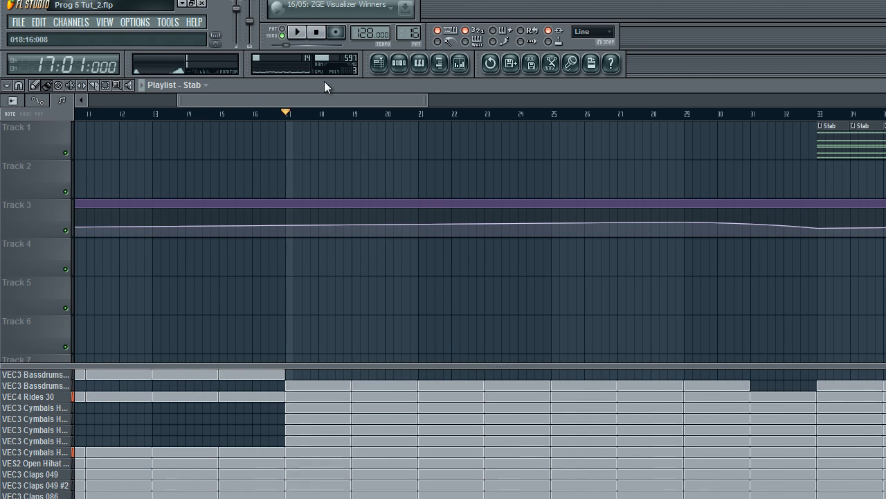
pyautogui.click(68, 386)
pyautogui.moveTo(367, 97); pyautogui.dragTo(299, 120)
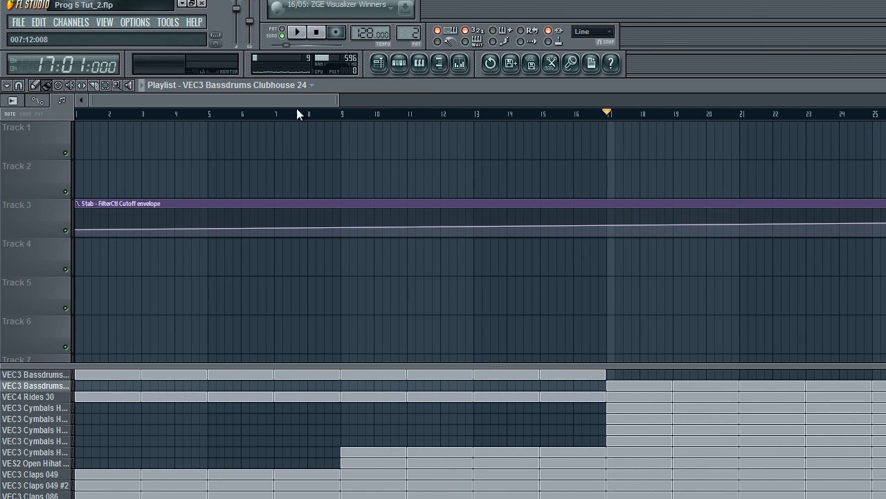
pyautogui.click(316, 32)
# Mark the opening bars up to bar 17 in the full playlist view and remove the marking
pyautogui.scroll(-5, 257, 118)
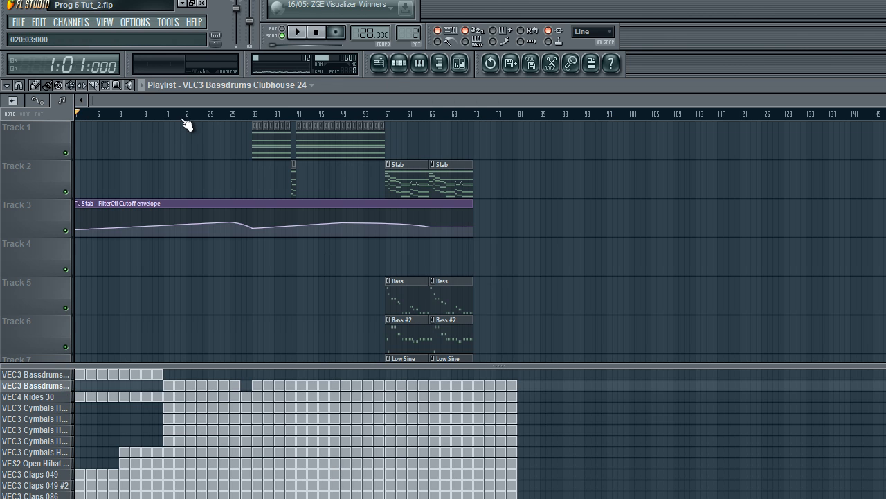
pyautogui.moveTo(169, 115); pyautogui.dragTo(26, 118)
pyautogui.keyDown('ctrl'); pyautogui.click(109, 116); pyautogui.keyUp('ctrl')
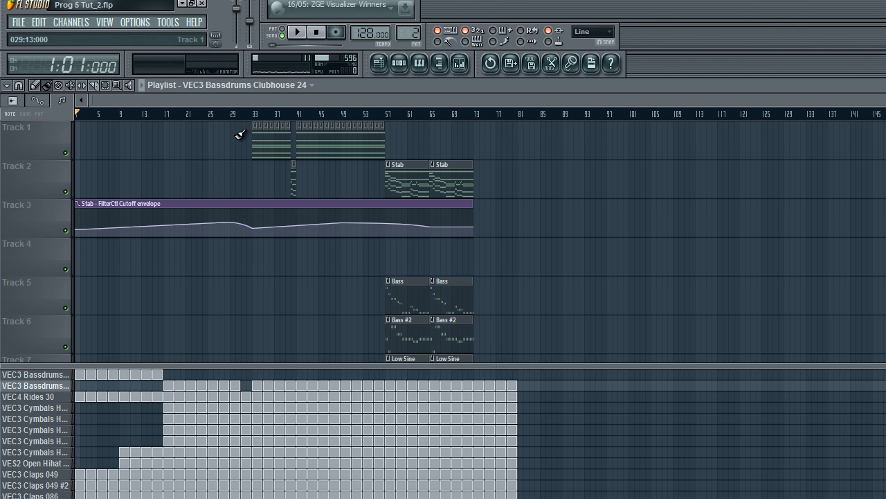
# Play the song from the beginning and check the Stab and Low Sine mixer tracks during playback
pyautogui.scroll(3, 233, 105)
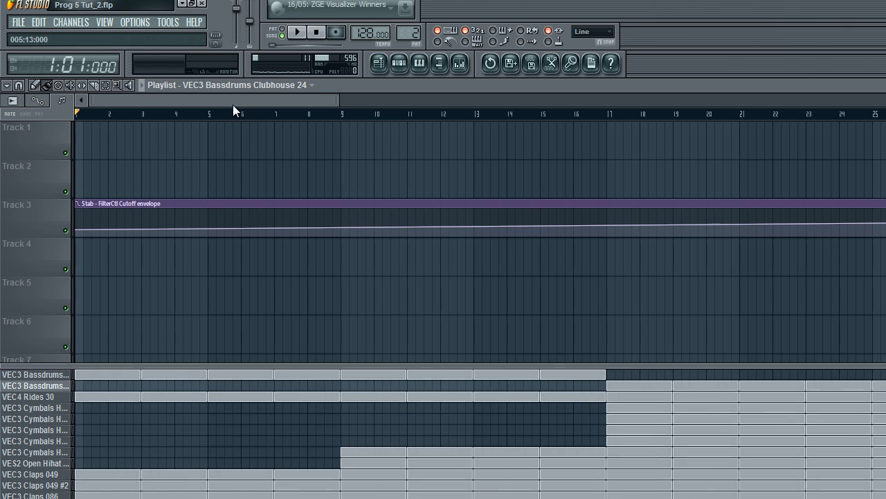
pyautogui.press('space')
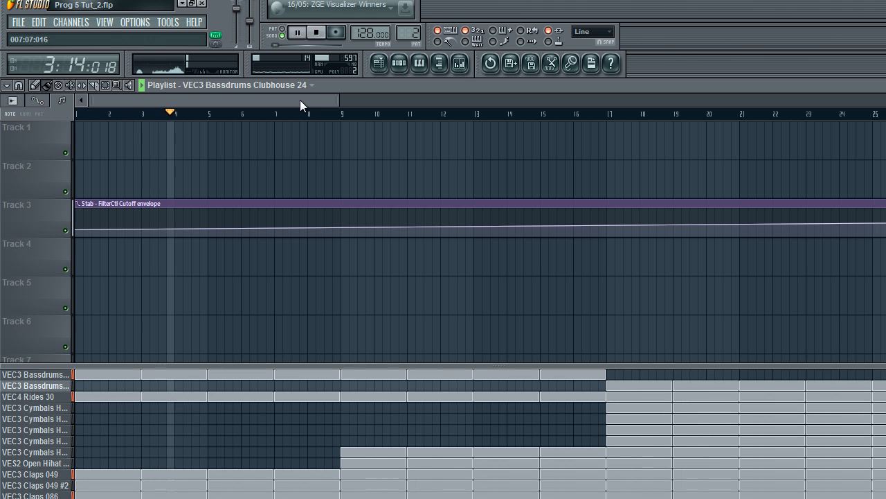
pyautogui.scroll(-3, 299, 100)
pyautogui.click(459, 63)
pyautogui.click(243, 183)
pyautogui.click(233, 179)
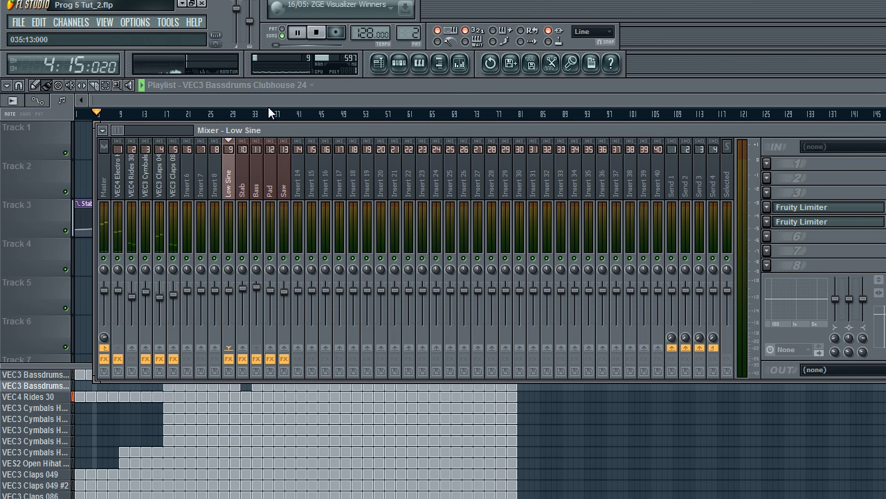
pyautogui.click(277, 100)
# Follow the song playback in the playlist through to about bar 24 and stop it
pyautogui.scroll(3, 208, 159)
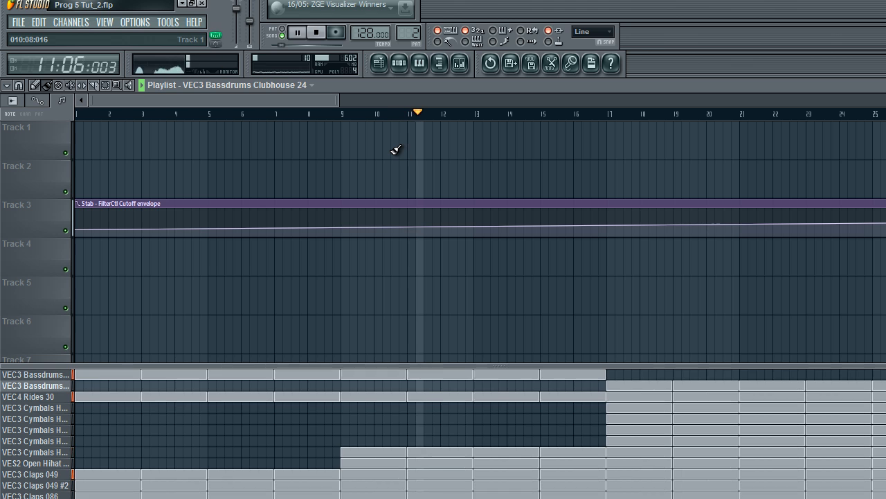
pyautogui.moveTo(329, 99); pyautogui.dragTo(427, 61)
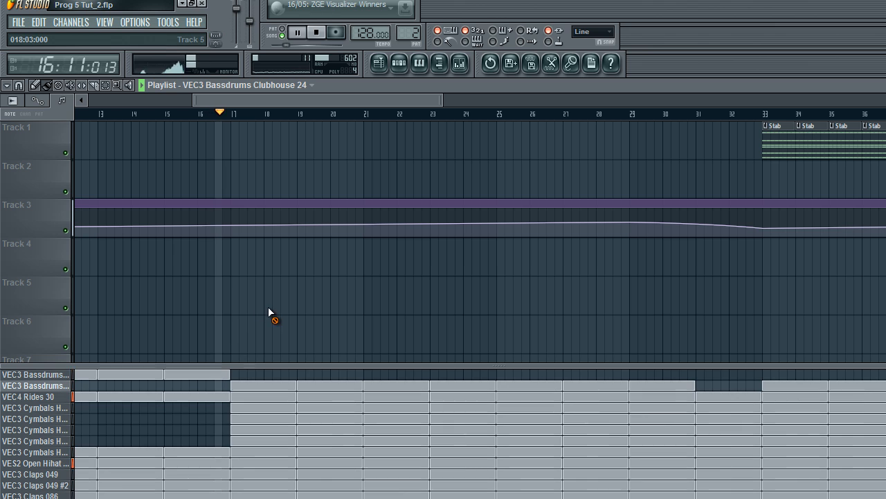
pyautogui.moveTo(313, 105); pyautogui.dragTo(79, 143)
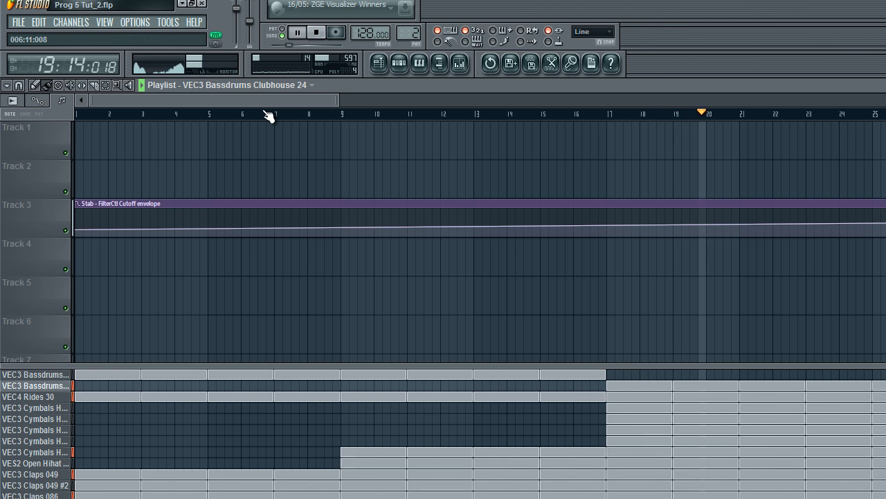
pyautogui.scroll(-2, 269, 116)
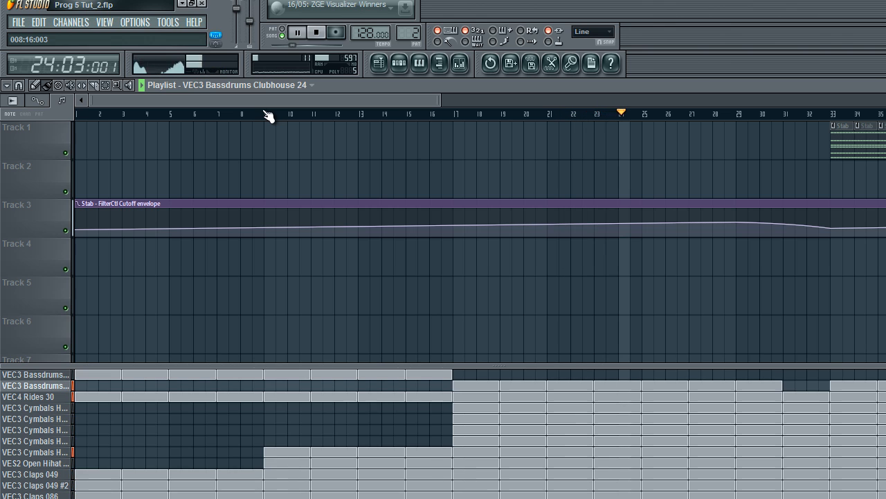
pyautogui.press('space')
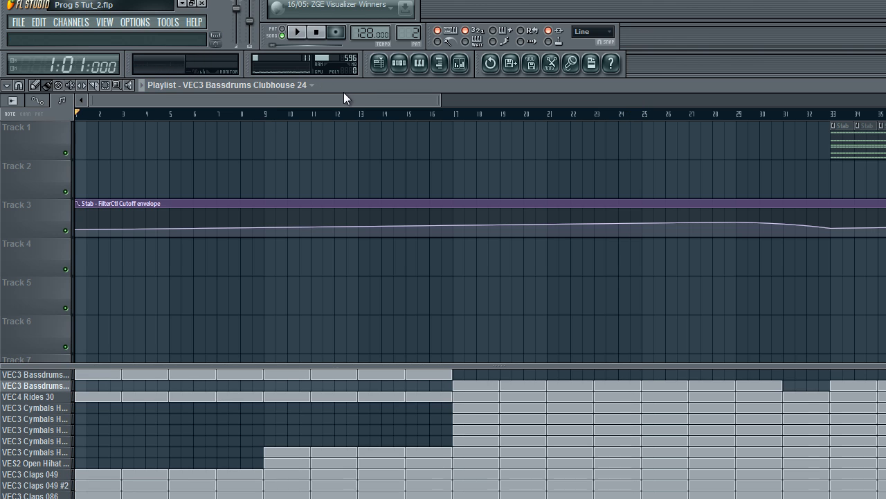
# View the VEC3 Bassdrums Clubhouse 24 steps in the step sequencer and hide the sequencer again
pyautogui.click(407, 63)
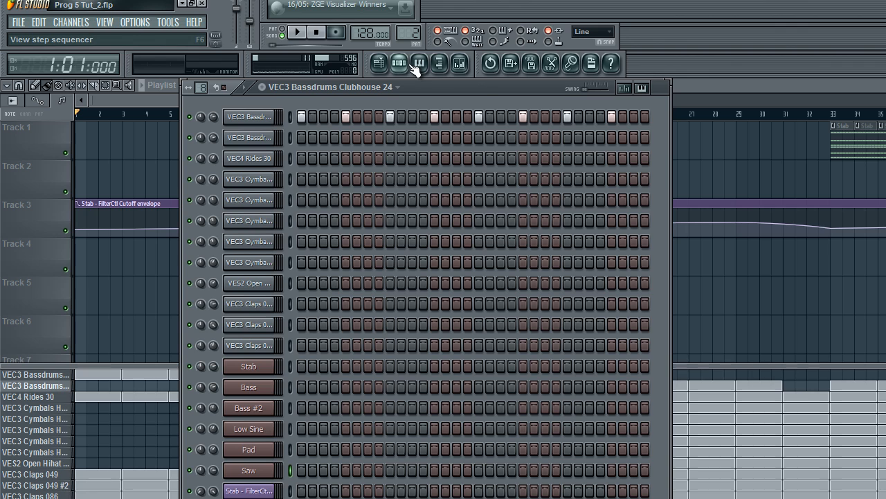
pyautogui.press('F6')
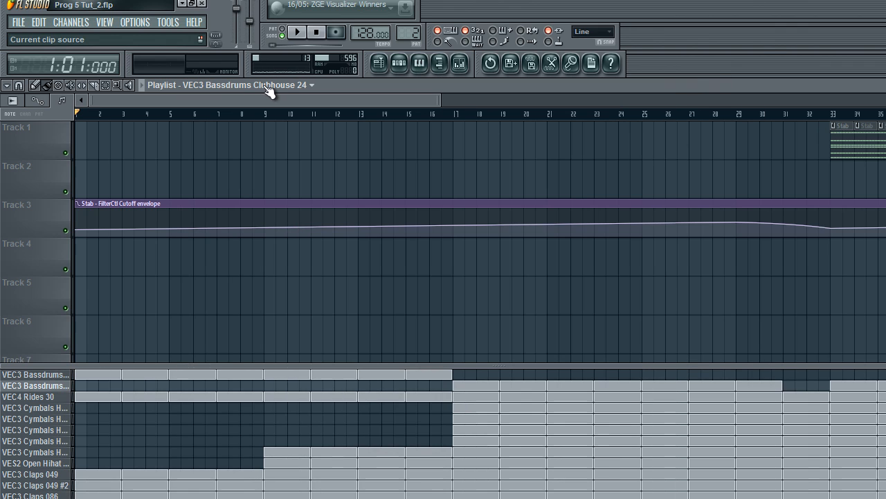
pyautogui.press('pagedown')
pyautogui.press('pageup')
pyautogui.press('pageup')
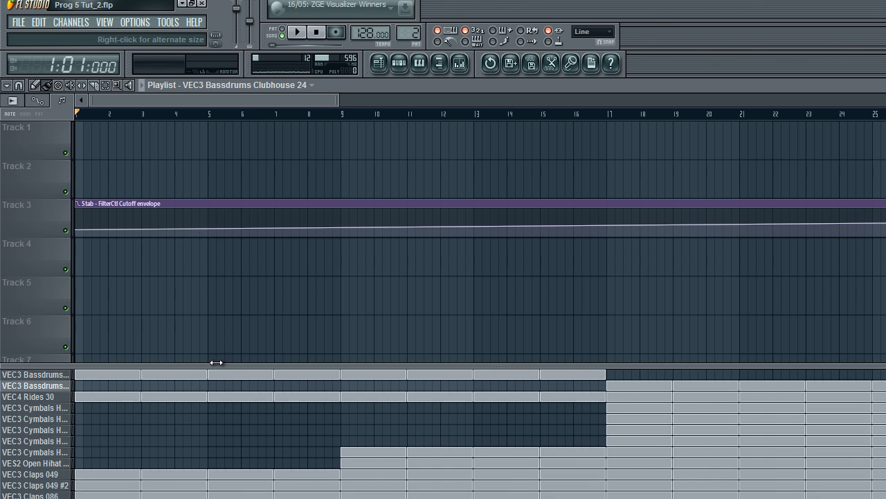
# Enlarge the playlist's pattern block area slightly and show the whole arrangement
pyautogui.moveTo(132, 367); pyautogui.dragTo(134, 355)
pyautogui.moveTo(272, 99); pyautogui.dragTo(341, 98)
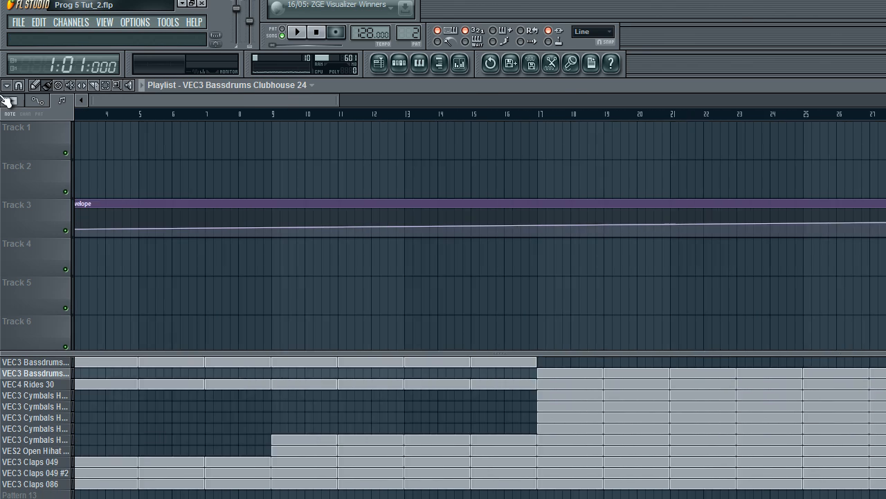
pyautogui.scroll(-5, 183, 143)
# Reopen the step sequencer and browse the patterns from VEC3 Bassdrums Clubhouse 24 through to Pad
pyautogui.click(398, 62)
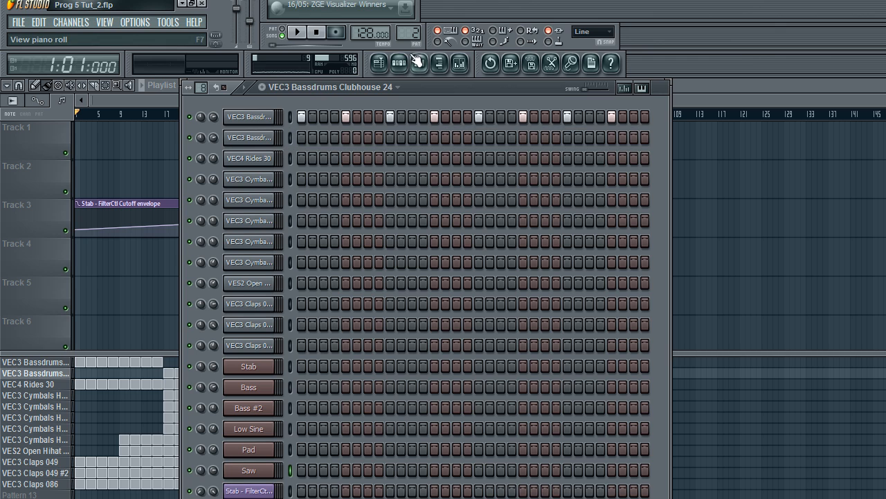
pyautogui.scroll(13, 418, 32)
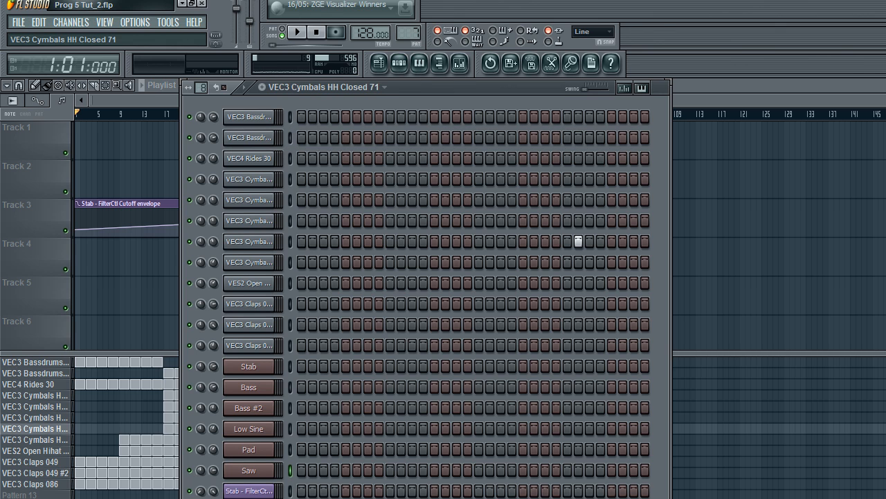
pyautogui.scroll(10, 409, 32)
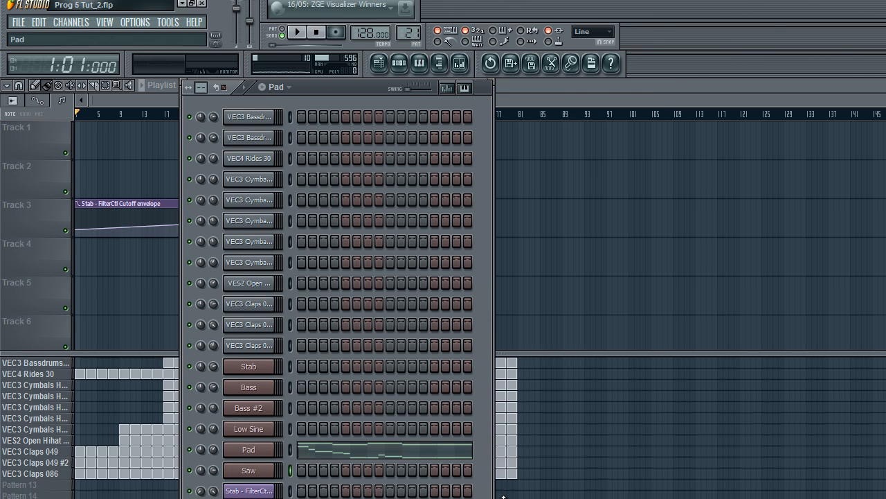
# Go back through the patterns to Stab #2 in the step sequencer and hide the sequencer to show the playlist
pyautogui.moveTo(507, 482); pyautogui.dragTo(495, 498)
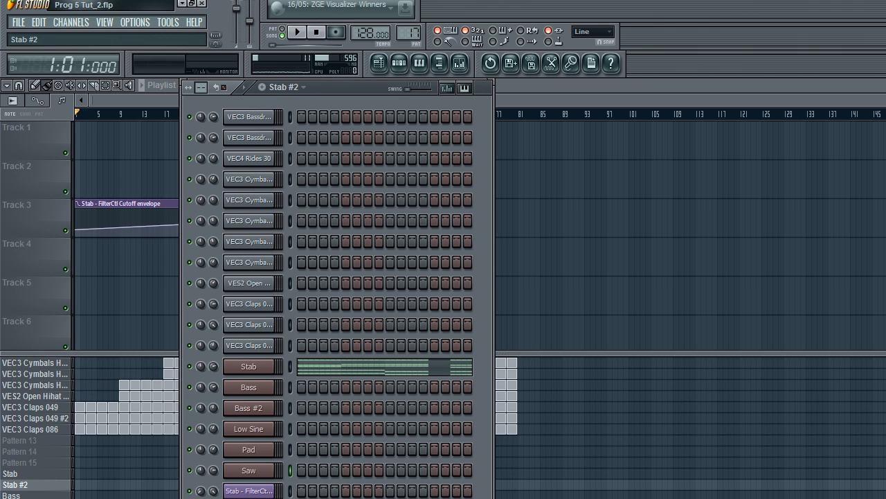
pyautogui.click(398, 63)
pyautogui.press('pageup')
pyautogui.press('pagedown')
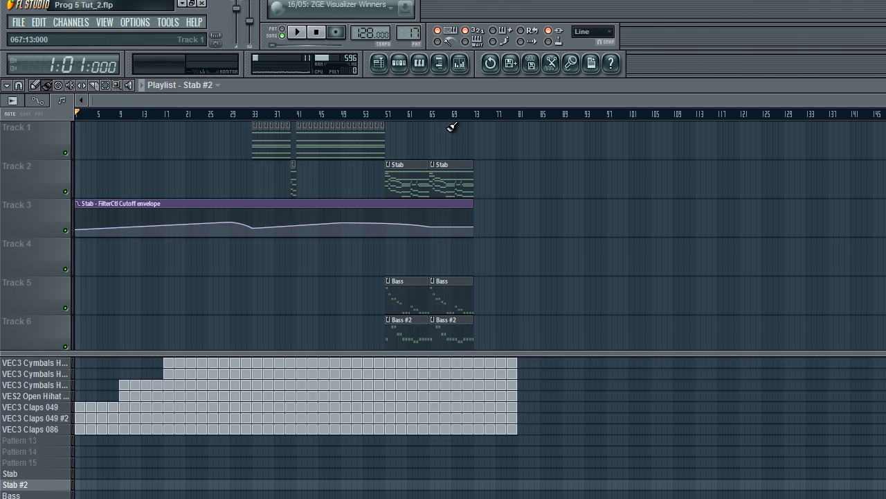
# Open the Stab pattern's notes in the piano roll from its playlist clip and switch playback to pattern mode
pyautogui.click(264, 147)
pyautogui.press('pagedown')
pyautogui.doubleClick(267, 133)
pyautogui.click(280, 36)
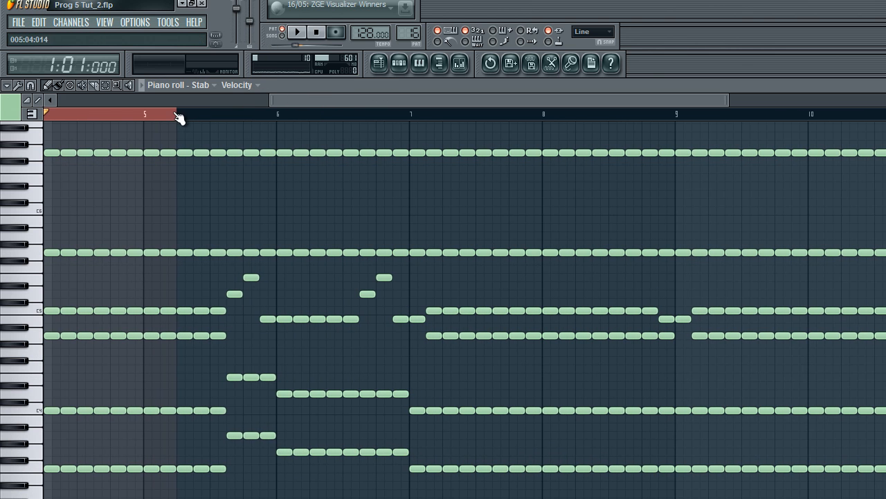
# Play the Stab pattern from its beginning to about bar 7 in the piano roll, stop it and return to the playlist
pyautogui.rightClick(177, 115)
pyautogui.click(186, 101)
pyautogui.press('space')
pyautogui.click(316, 33)
pyautogui.click(298, 33)
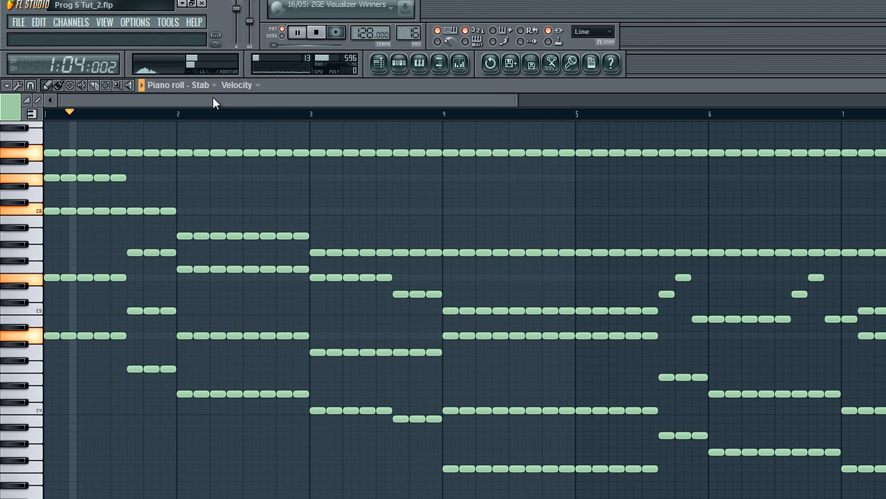
pyautogui.press('pagedown')
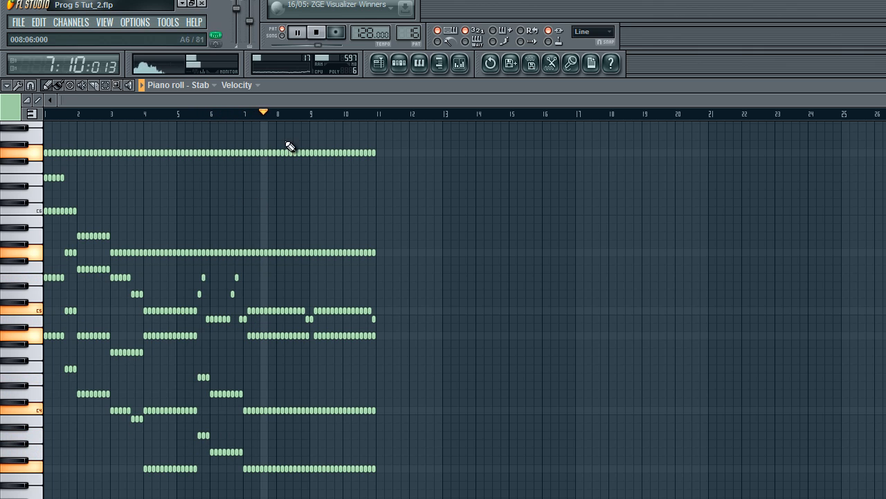
pyautogui.press('space')
pyautogui.click(377, 64)
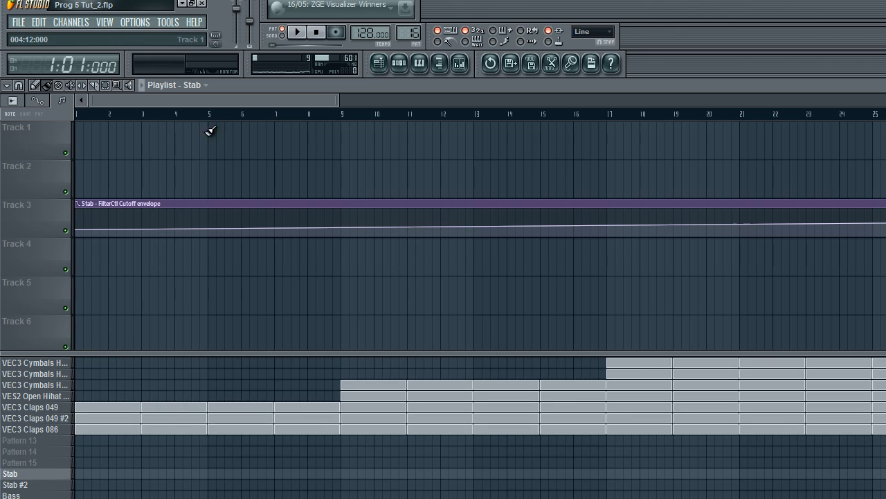
# Try filling Track 1 with one-bar Stab clips from bar 1 up to bar 23, and erase them again
pyautogui.click(103, 132)
pyautogui.moveTo(103, 132)
pyautogui.mouseDown()
pyautogui.moveTo(75, 139)
pyautogui.moveTo(645, 158)
pyautogui.moveTo(672, 148)
pyautogui.mouseUp()
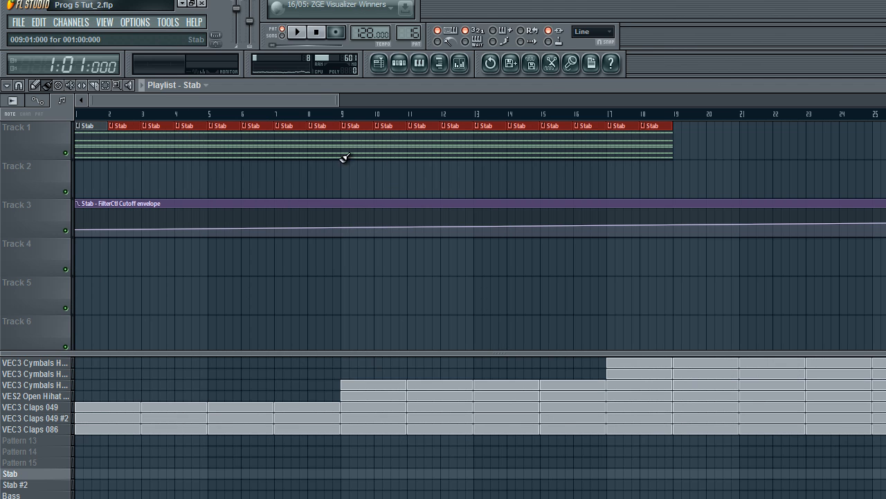
pyautogui.moveTo(683, 135); pyautogui.dragTo(771, 134)
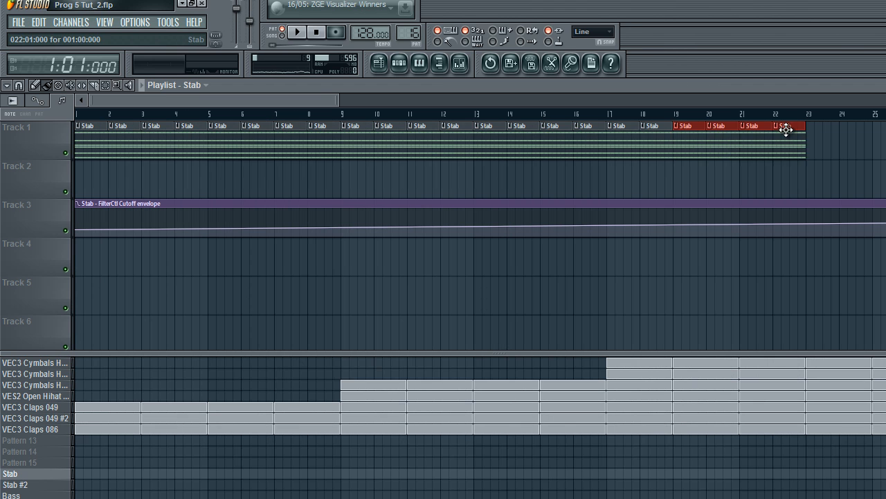
pyautogui.rightClick(771, 134)
pyautogui.rightClick(86, 142)
pyautogui.rightClick(86, 142)
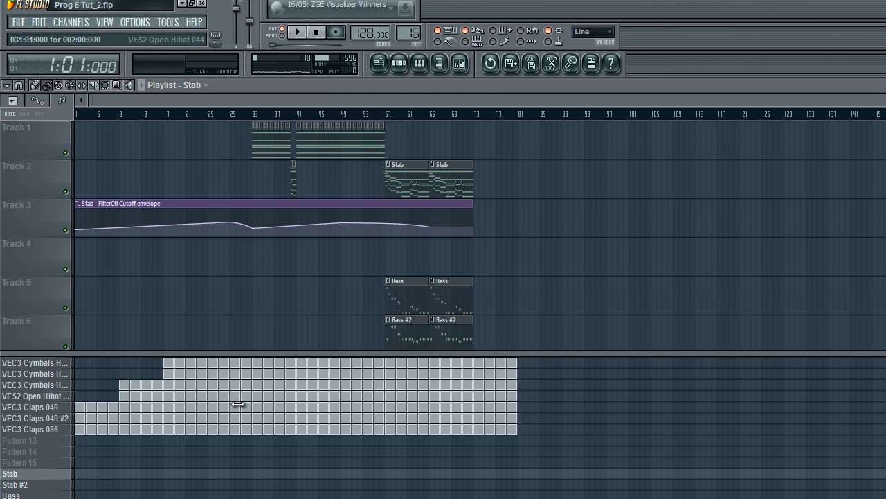
# Enlarge the playlist's clip area slightly and check the Stab pattern in the step sequencer before hiding it again
pyautogui.scroll(5, 254, 385)
pyautogui.moveTo(236, 355); pyautogui.dragTo(238, 359)
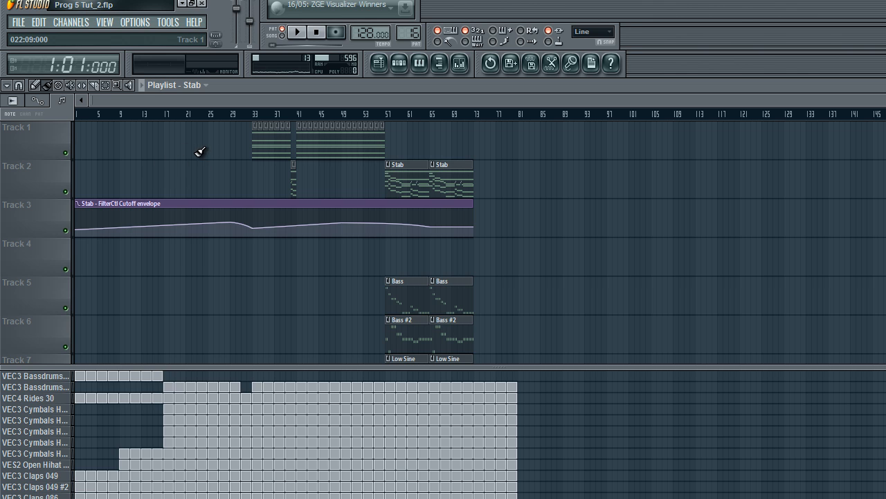
pyautogui.scroll(5, 200, 151)
pyautogui.click(399, 63)
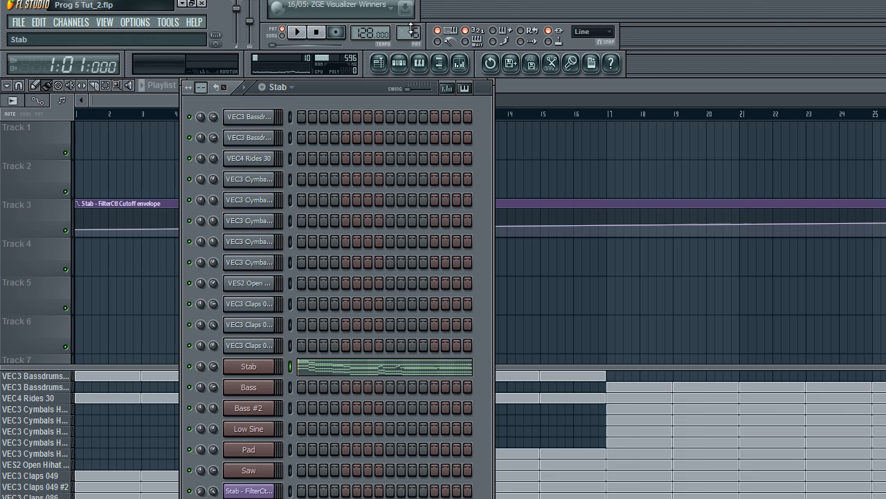
pyautogui.click(398, 61)
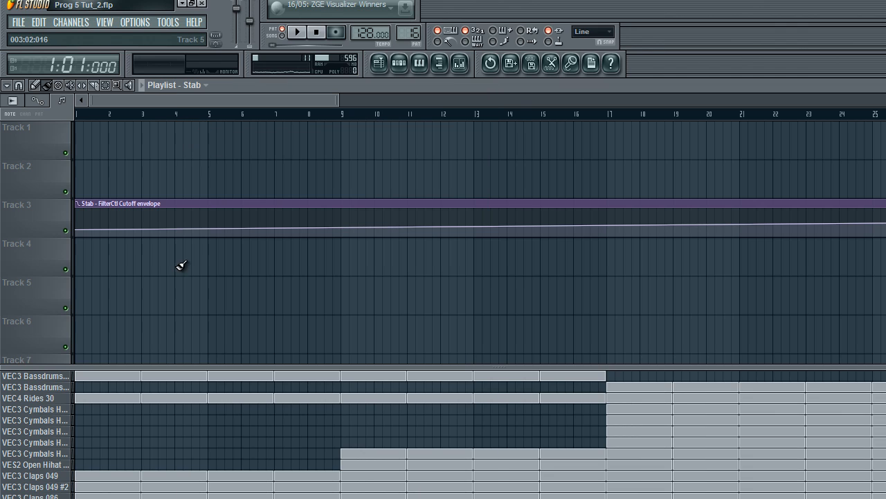
# Place a Stab clip on Track 1 starting at bar 9 and extend it to 9 bars
pyautogui.click(260, 142)
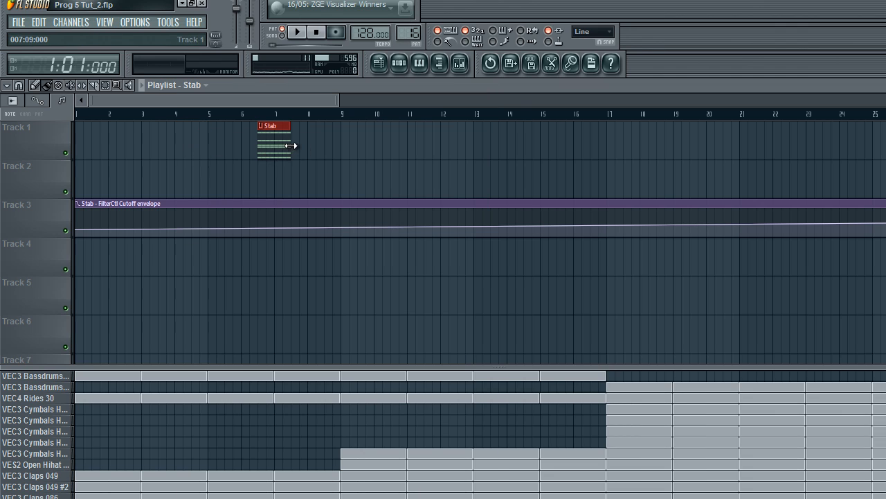
pyautogui.moveTo(258, 146); pyautogui.dragTo(216, 147)
pyautogui.moveTo(805, 134); pyautogui.dragTo(507, 168)
pyautogui.moveTo(305, 138); pyautogui.dragTo(425, 154)
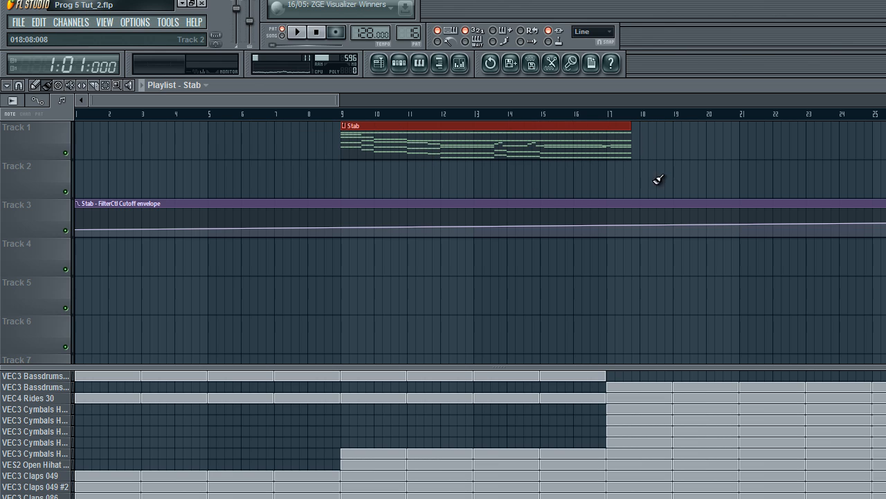
pyautogui.moveTo(631, 150); pyautogui.dragTo(641, 155)
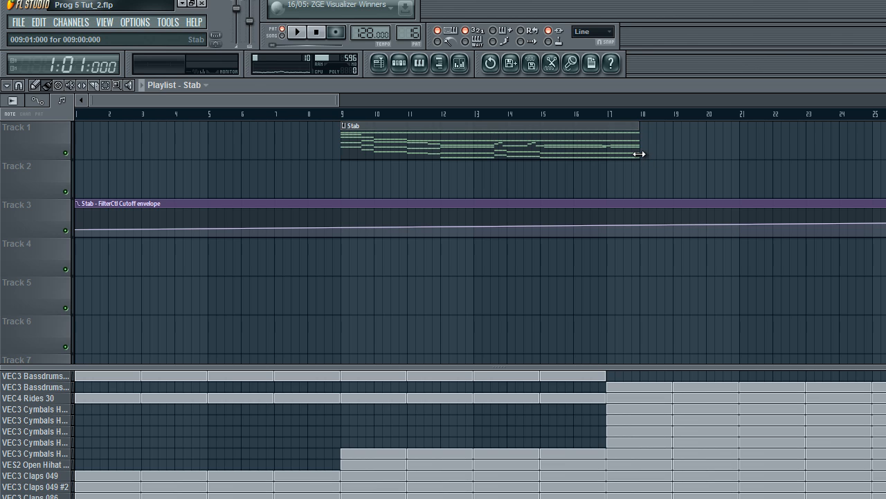
# Slice the Stab clip at its chord changes and delete all slices except those starting at bars 9 and 12
pyautogui.moveTo(499, 146)
pyautogui.mouseDown()
pyautogui.moveTo(257, 130)
pyautogui.moveTo(494, 131)
pyautogui.moveTo(499, 142)
pyautogui.mouseUp()
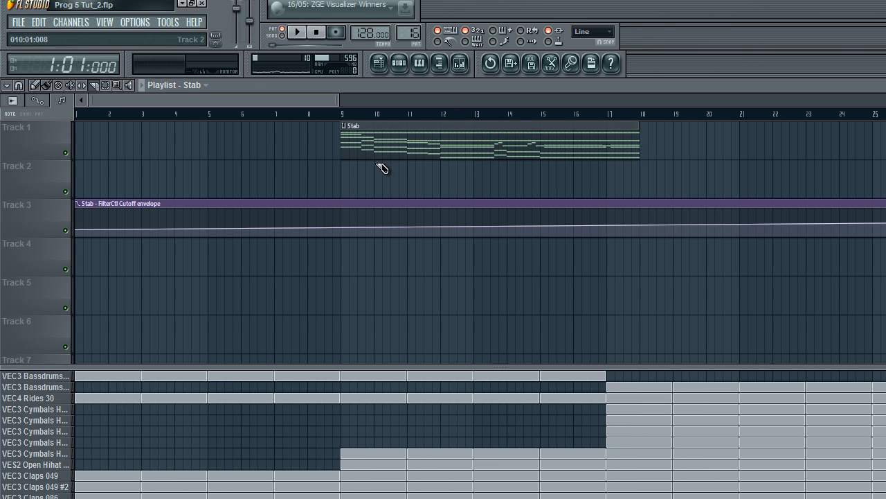
pyautogui.moveTo(365, 133); pyautogui.dragTo(381, 132)
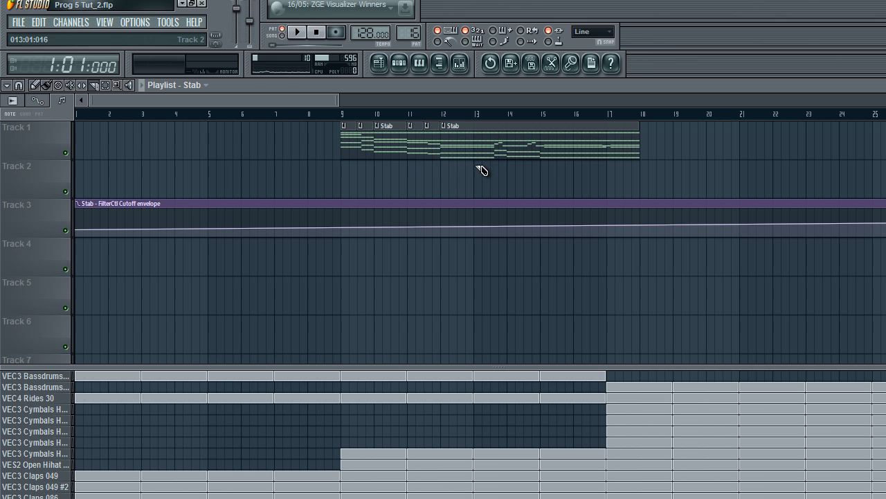
pyautogui.rightClick(431, 147)
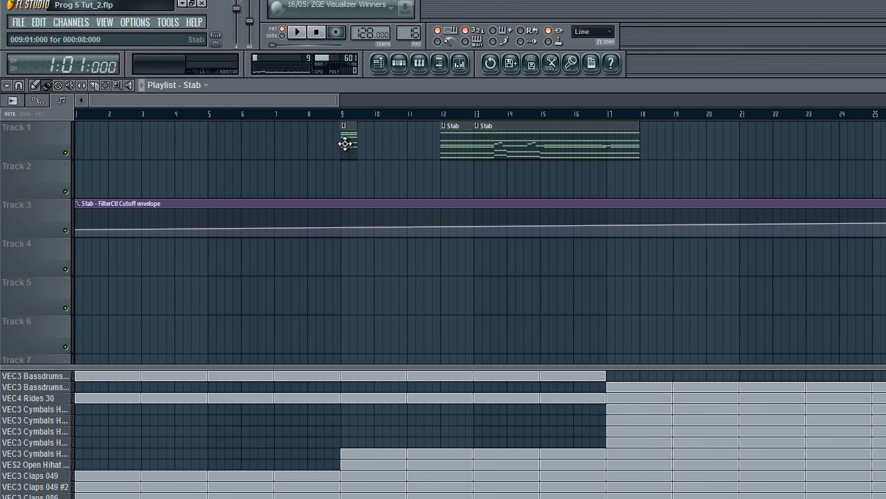
pyautogui.rightClick(497, 154)
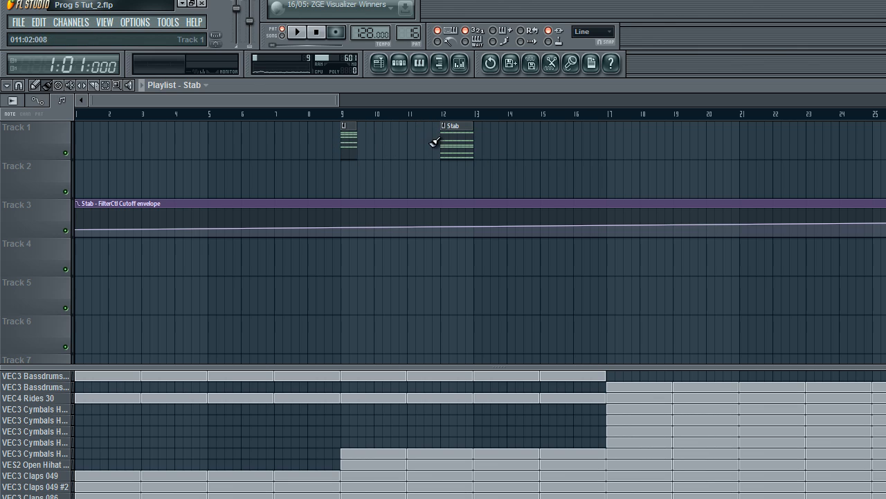
# Clear the bar 12 Stab slice out of the way and repeat the half-bar slice along Track 1 from bar 1 up to bar 17
pyautogui.moveTo(348, 134); pyautogui.dragTo(61, 121)
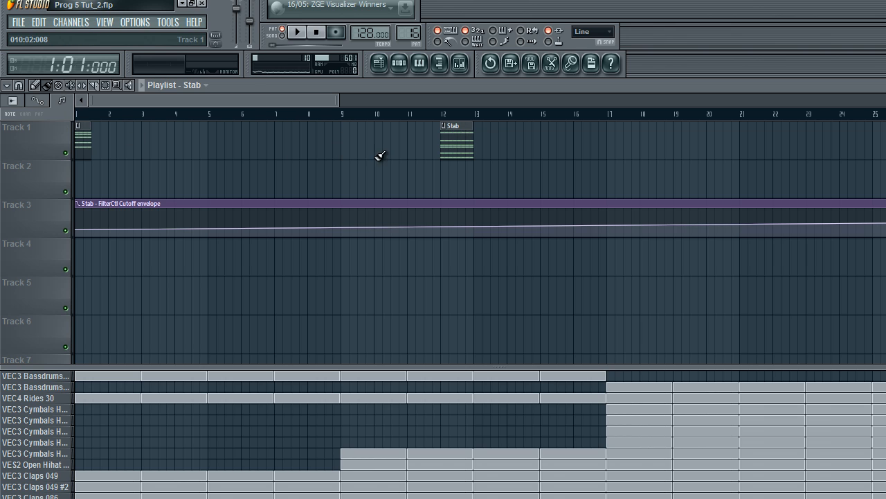
pyautogui.moveTo(453, 142); pyautogui.dragTo(885, 135)
pyautogui.moveTo(325, 101); pyautogui.dragTo(43, 106)
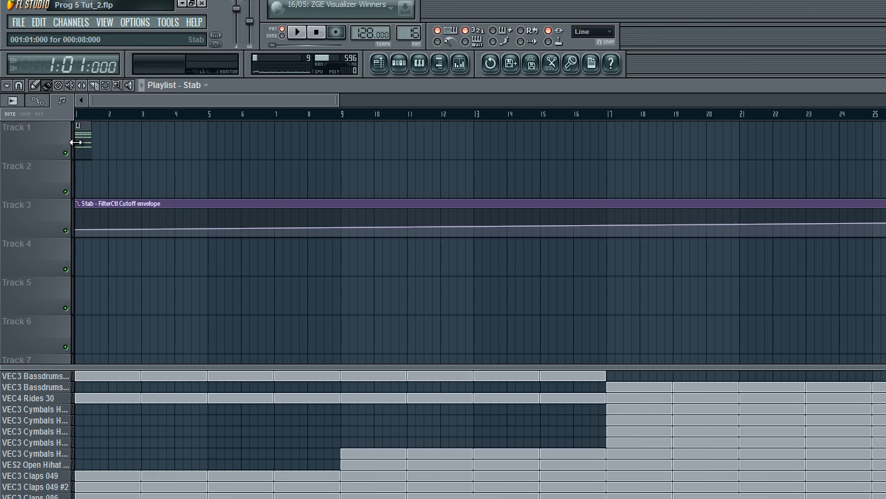
pyautogui.moveTo(84, 139)
pyautogui.mouseDown()
pyautogui.moveTo(519, 146)
pyautogui.moveTo(614, 138)
pyautogui.moveTo(594, 145)
pyautogui.mouseUp()
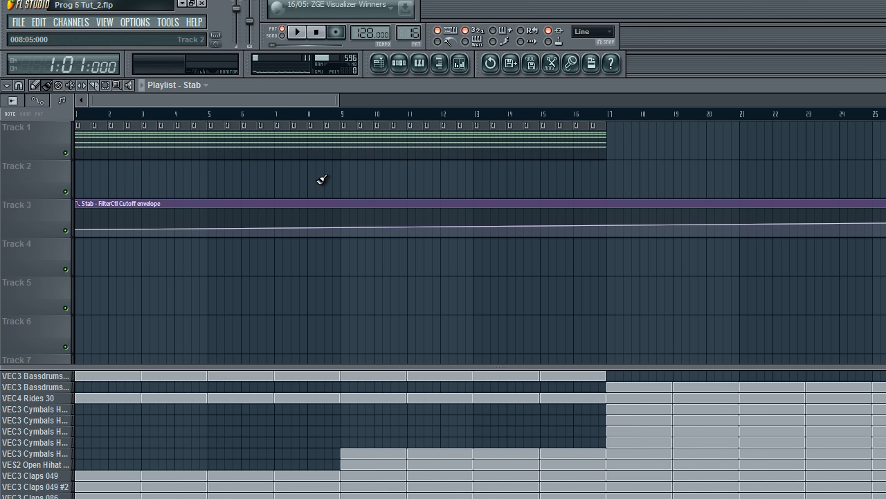
# Examine the Stab pattern's notes and the placement of its clips across the playlist
pyautogui.press('F7')
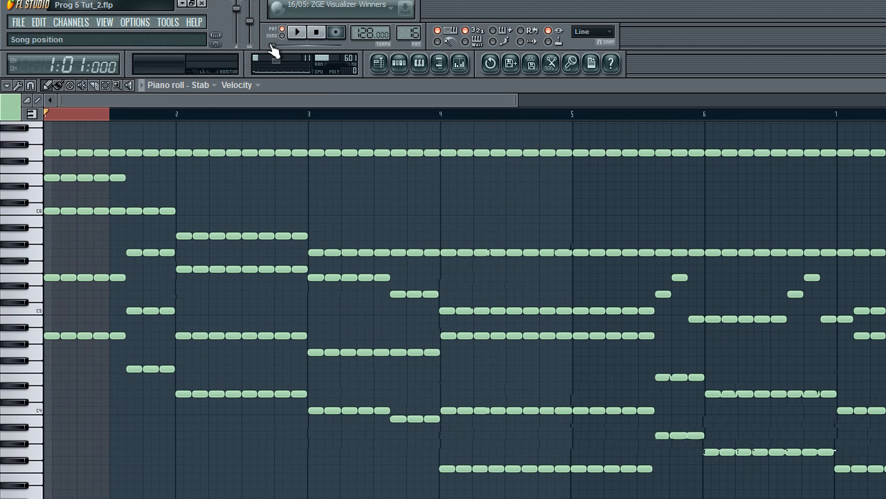
pyautogui.moveTo(95, 143); pyautogui.dragTo(52, 275)
pyautogui.click(379, 63)
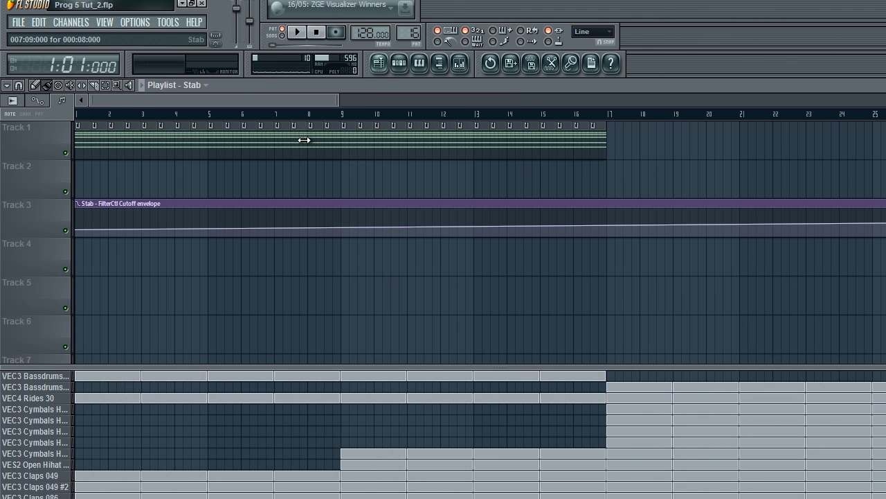
pyautogui.scroll(-4, 276, 97)
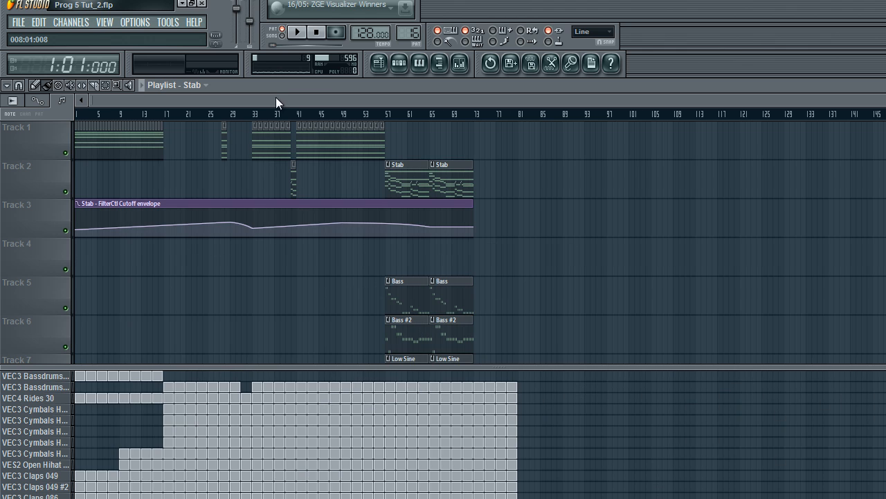
pyautogui.scroll(3, 247, 97)
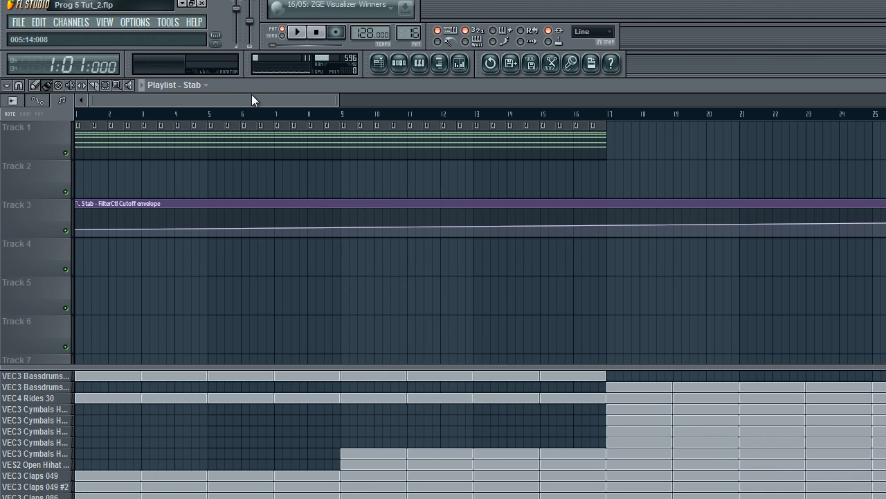
pyautogui.moveTo(249, 99); pyautogui.dragTo(527, 103)
pyautogui.click(261, 101)
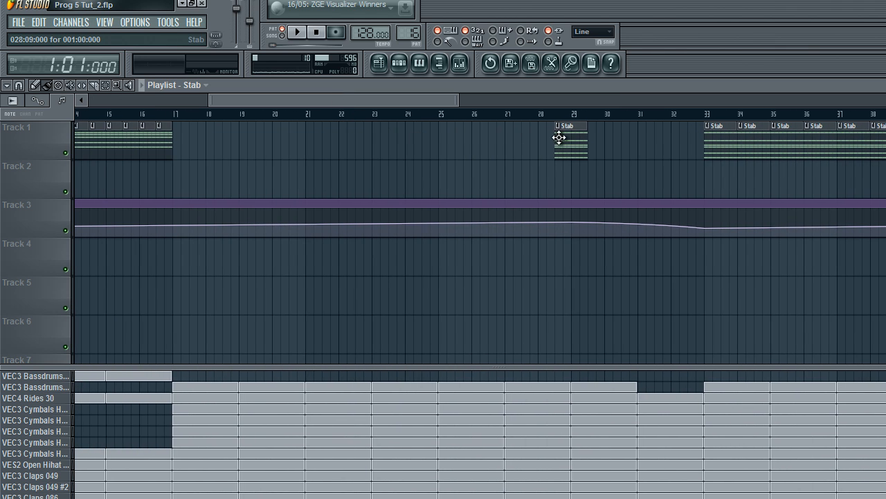
pyautogui.moveTo(431, 102); pyautogui.dragTo(306, 102)
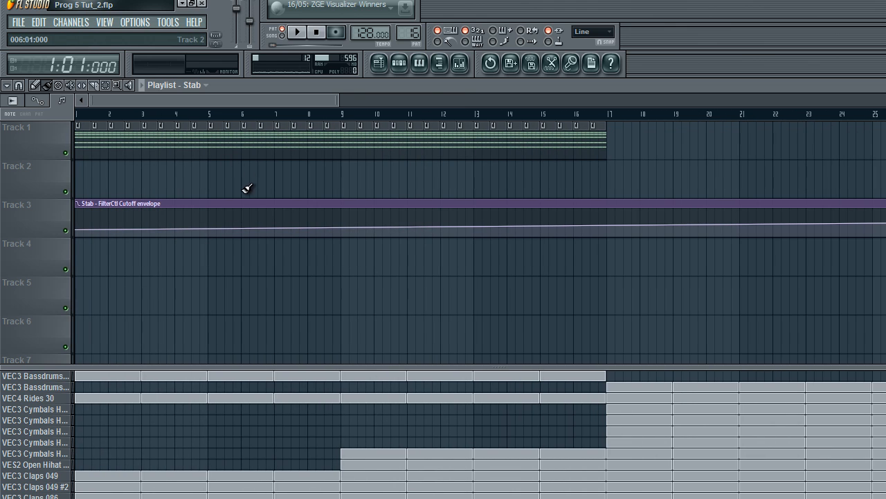
# Switch playback to song mode and inspect the notes of the Stab clip on Track 1
pyautogui.click(284, 37)
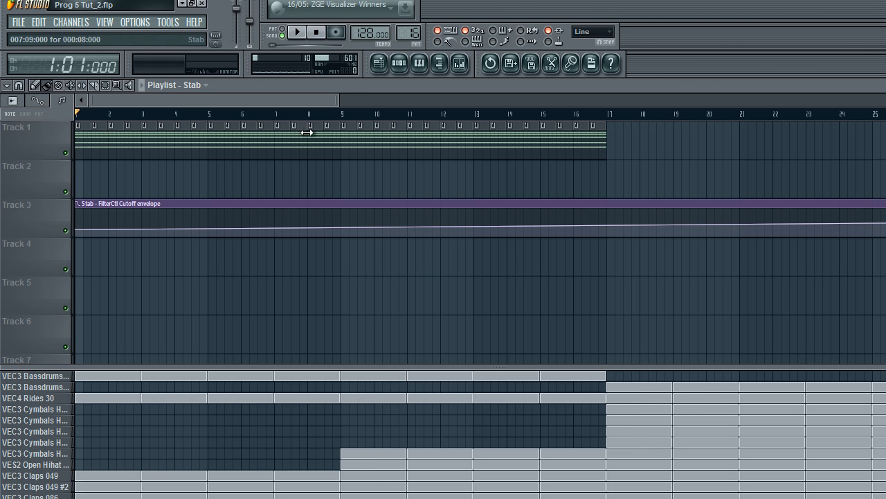
pyautogui.click(399, 63)
pyautogui.press('F6')
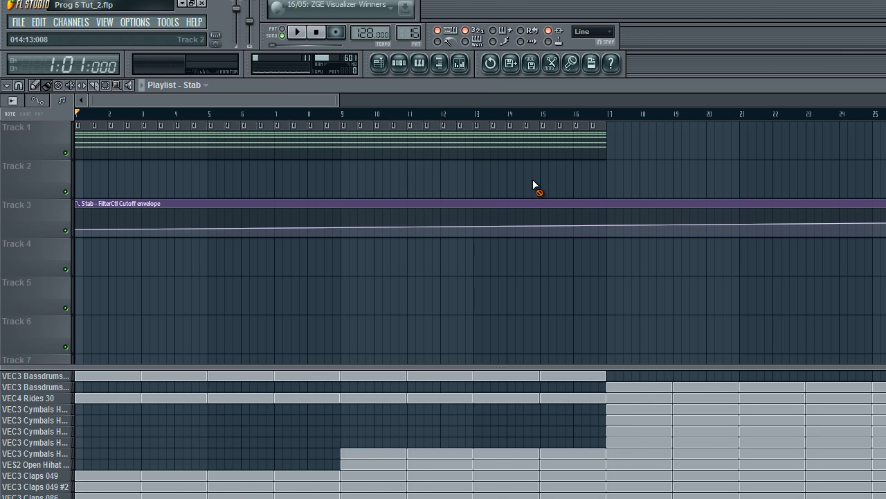
pyautogui.doubleClick(149, 138)
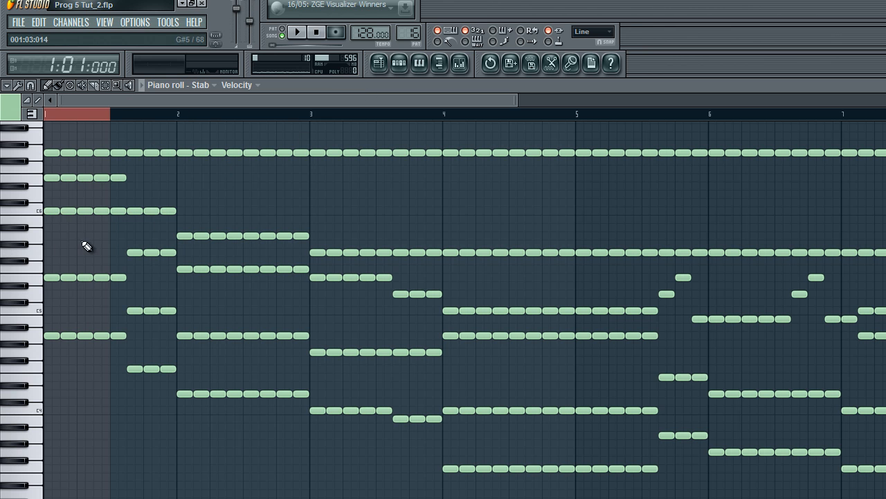
pyautogui.click(378, 63)
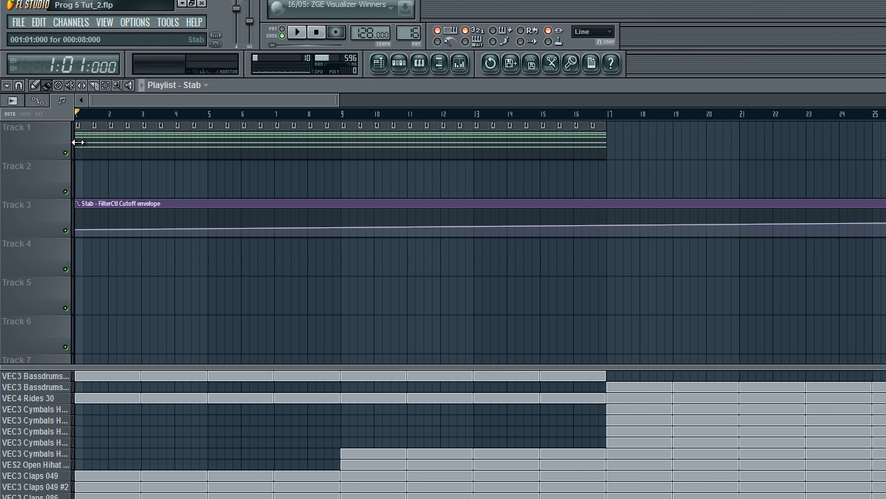
# Paint Stab clips on Track 1 from bar 17 and place the separate varied Stab clip at 18:09, trimmed to half a bar
pyautogui.moveTo(611, 158); pyautogui.dragTo(3, 131)
pyautogui.moveTo(233, 100); pyautogui.dragTo(314, 97)
pyautogui.keyDown('ctrl'); pyautogui.click(326, 157); pyautogui.keyUp('ctrl')
pyautogui.moveTo(730, 149); pyautogui.dragTo(667, 156)
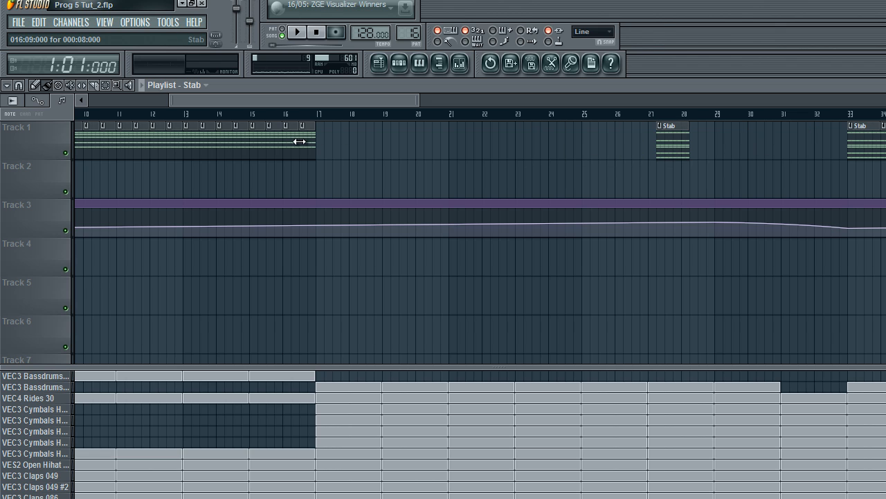
pyautogui.moveTo(318, 143); pyautogui.dragTo(368, 129)
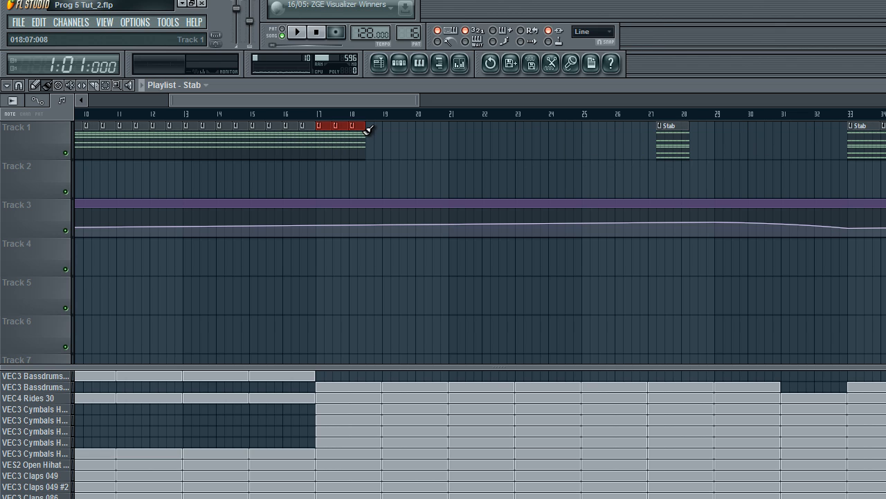
pyautogui.click(357, 154)
pyautogui.moveTo(672, 134); pyautogui.dragTo(370, 154)
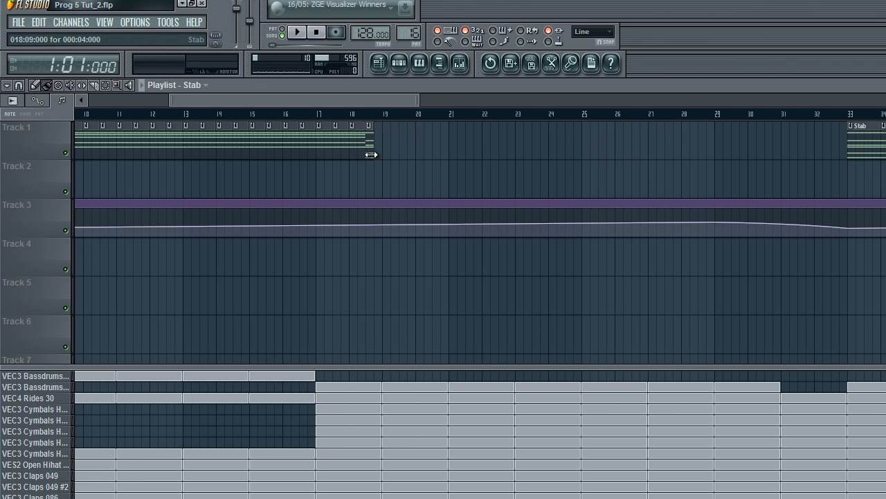
# Audition from bar 17 and extend the Stab clips to bar 21, ending with the varied clip at 20:09
pyautogui.click(323, 114)
pyautogui.press('space')
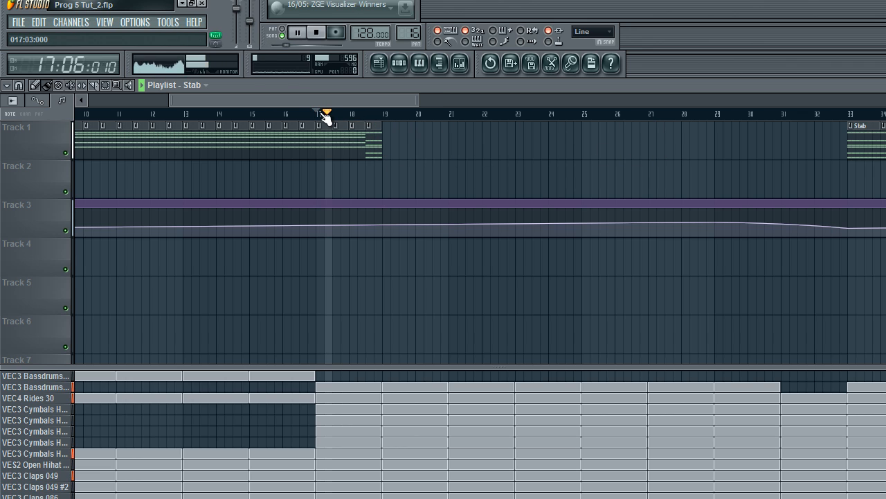
pyautogui.click(389, 134)
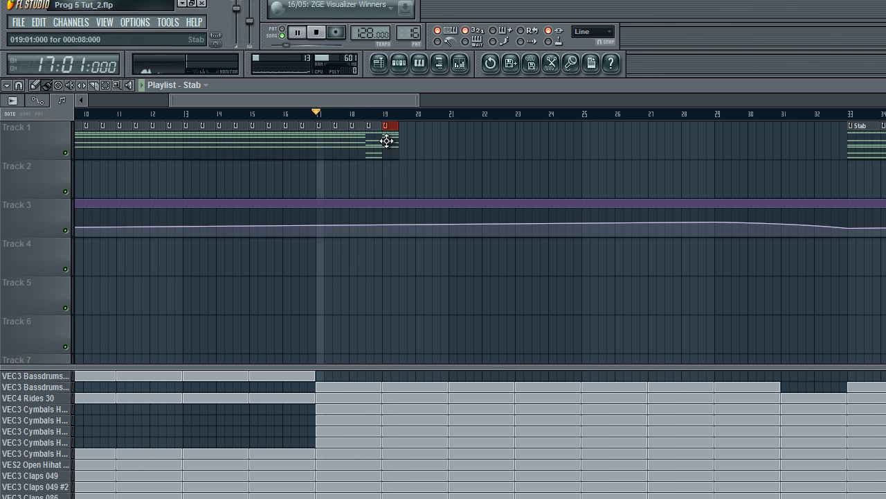
pyautogui.moveTo(414, 134); pyautogui.dragTo(452, 127)
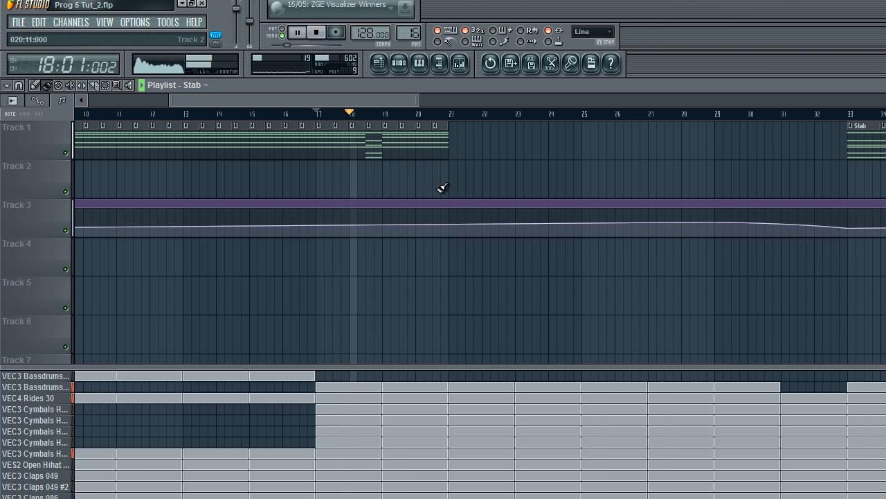
pyautogui.moveTo(449, 149); pyautogui.dragTo(468, 151)
pyautogui.press('space')
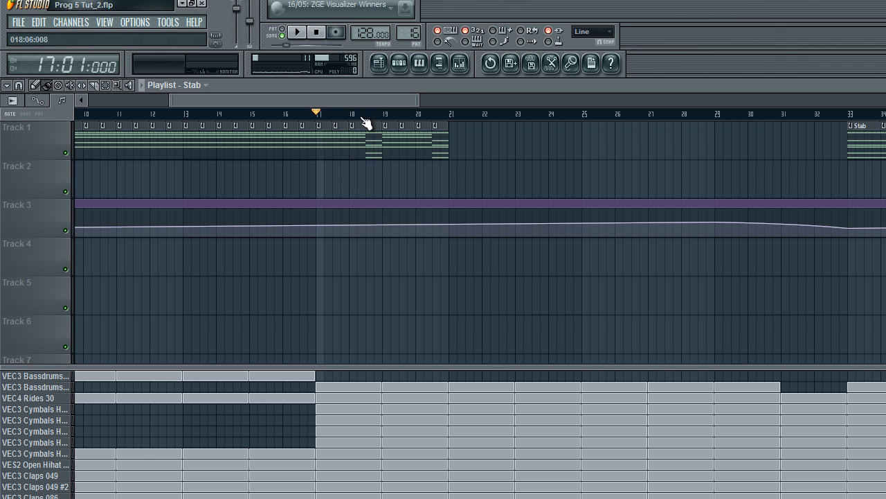
# Replace the varied Stab clip at 18:09 with the regular one and mark the varied ending at 20:09
pyautogui.moveTo(317, 115); pyautogui.dragTo(454, 122)
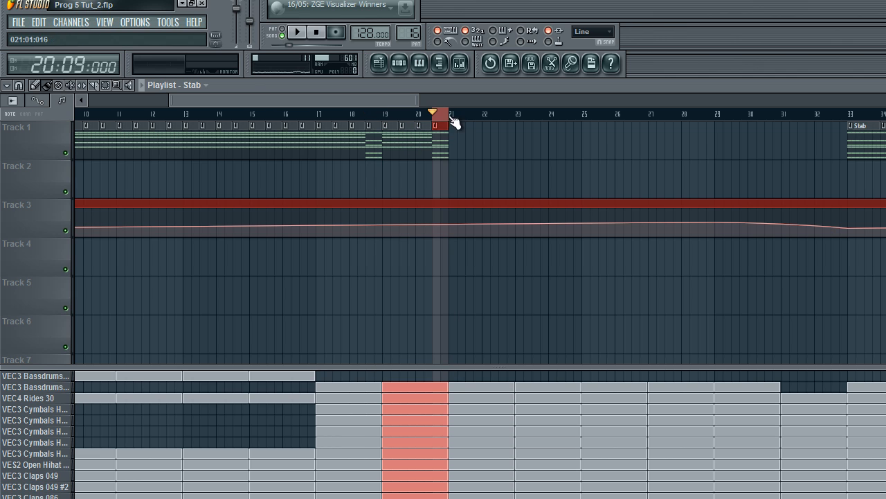
pyautogui.moveTo(318, 117); pyautogui.dragTo(441, 119)
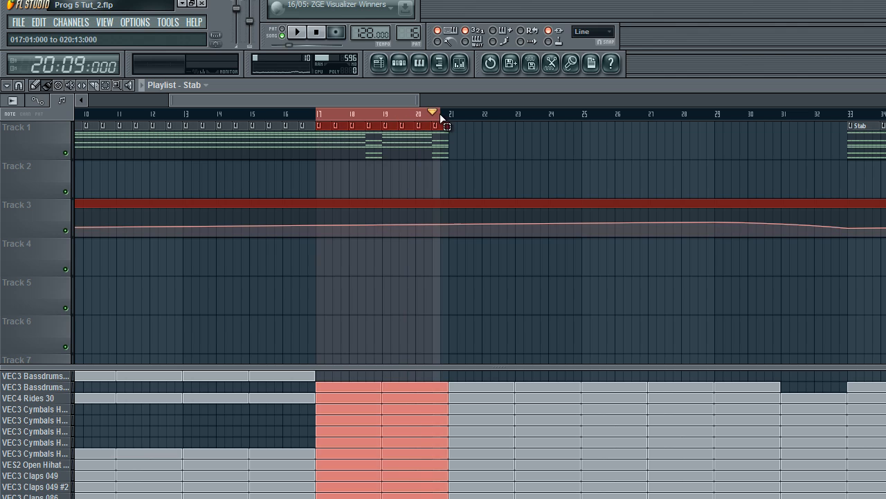
pyautogui.click(371, 139)
pyautogui.moveTo(361, 137); pyautogui.dragTo(431, 114)
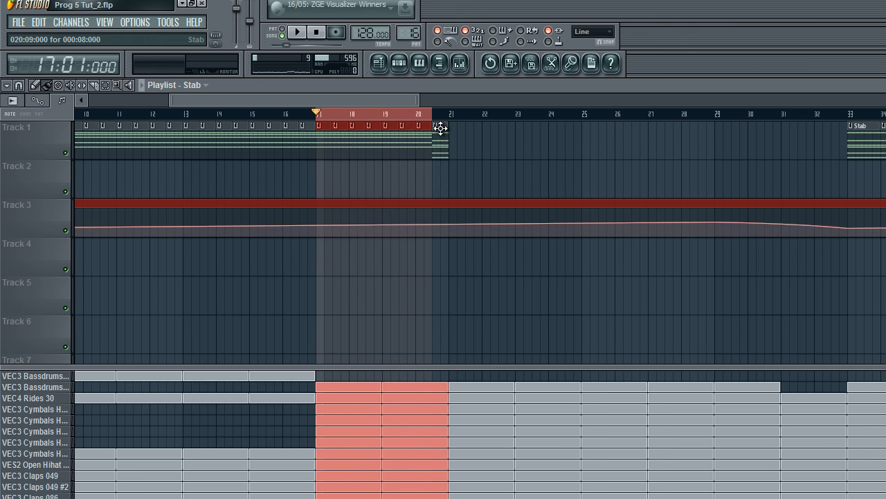
pyautogui.click(435, 114)
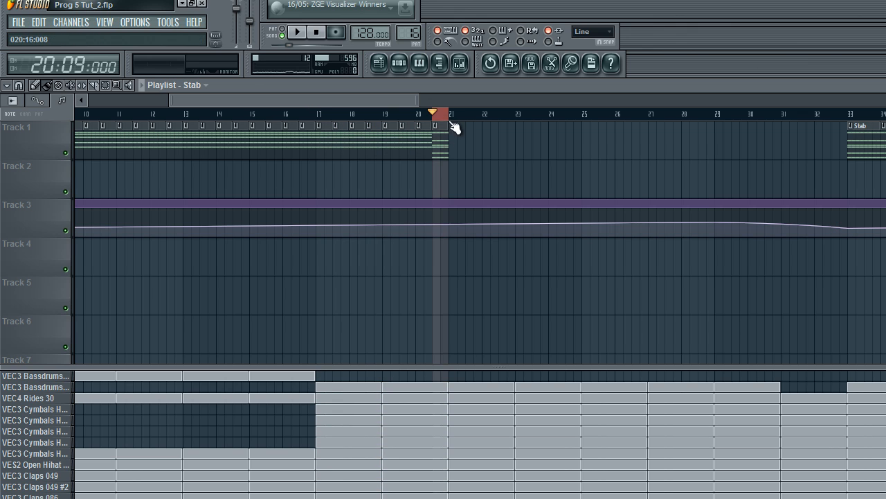
# Reset playback to the song start, then erase and repaint the Stab clips on Track 1 through to bar 17:09
pyautogui.moveTo(334, 100); pyautogui.dragTo(206, 175)
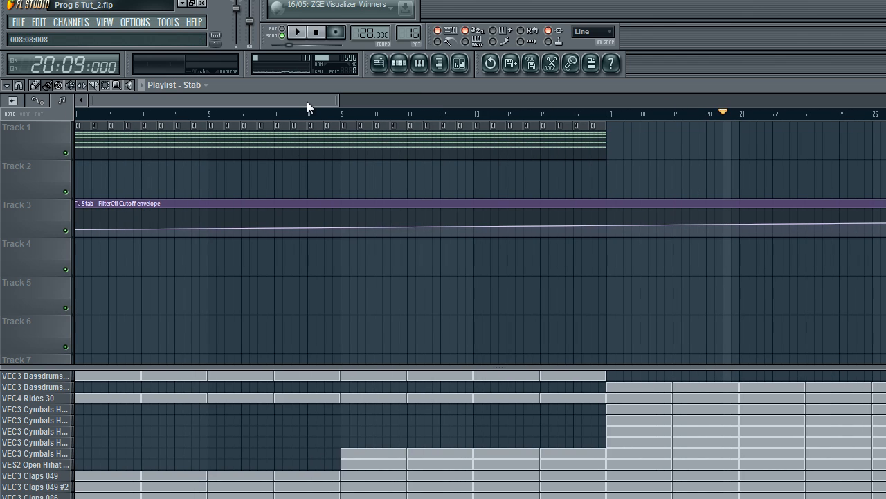
pyautogui.click(298, 32)
pyautogui.click(316, 34)
pyautogui.click(315, 34)
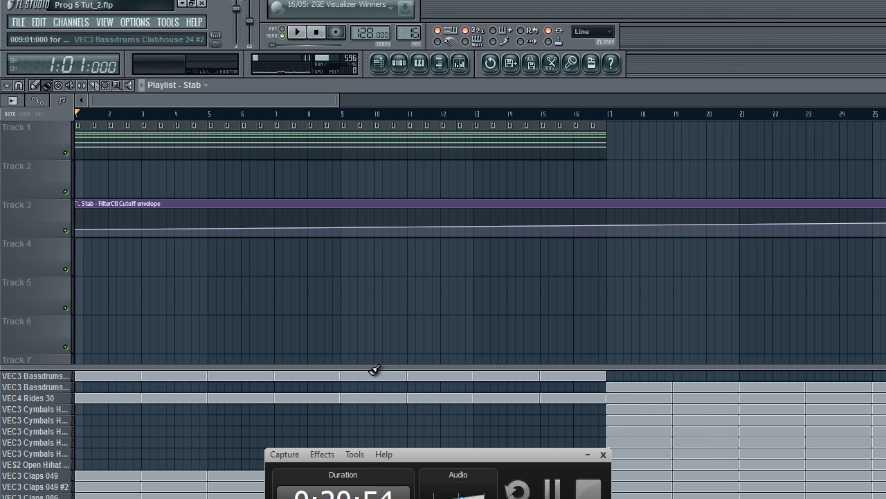
pyautogui.rightClick(611, 145)
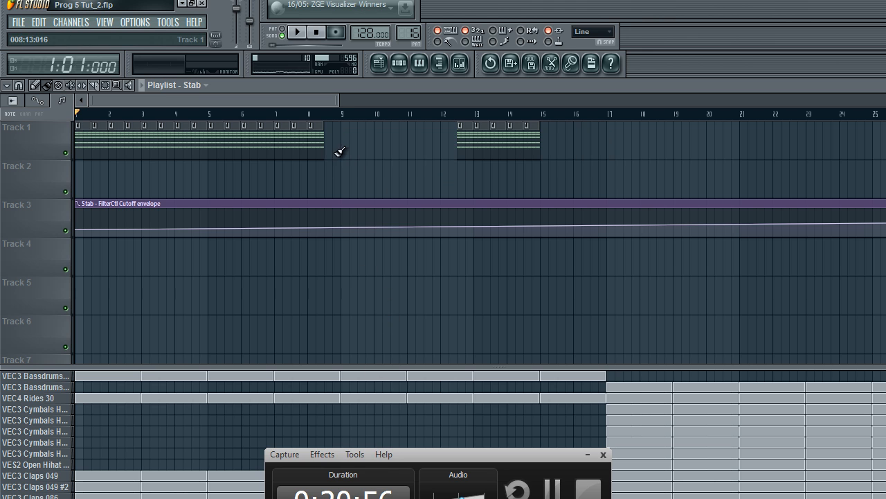
pyautogui.moveTo(327, 141); pyautogui.dragTo(613, 141)
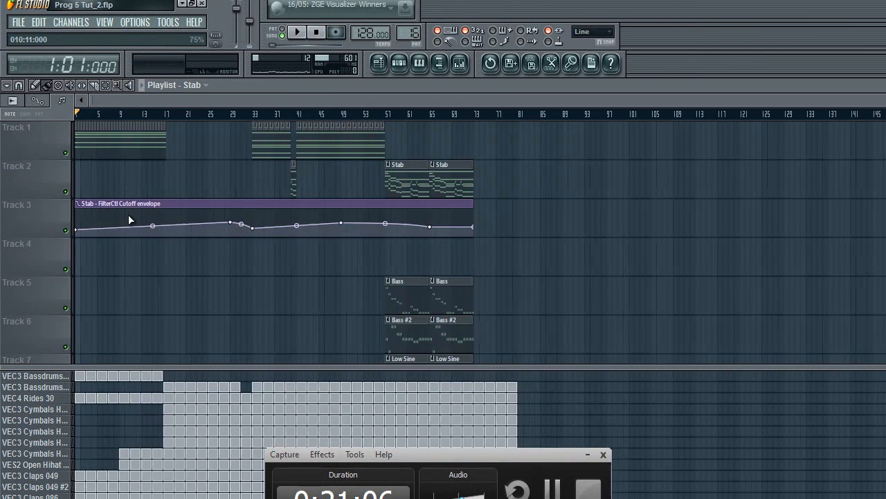
# Open the Stab channel's synth, play the song to check its filter control cutoff automation, and review the envelope across the arrangement
pyautogui.click(391, 68)
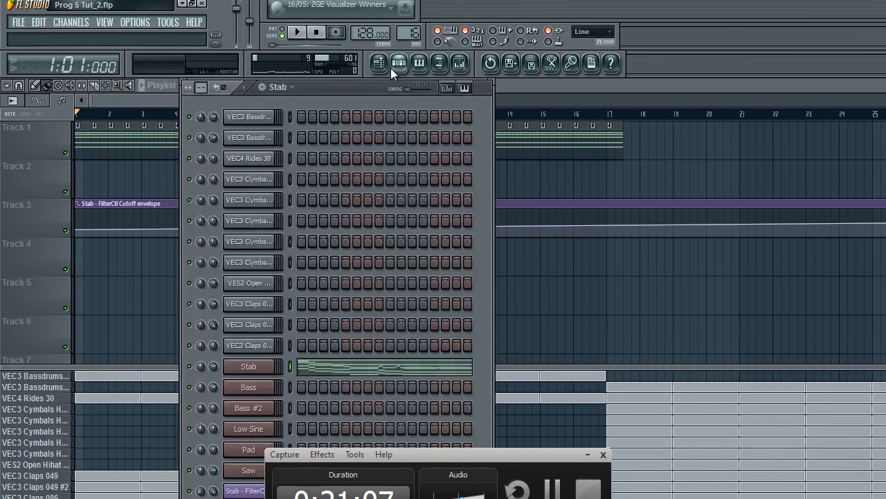
pyautogui.click(275, 366)
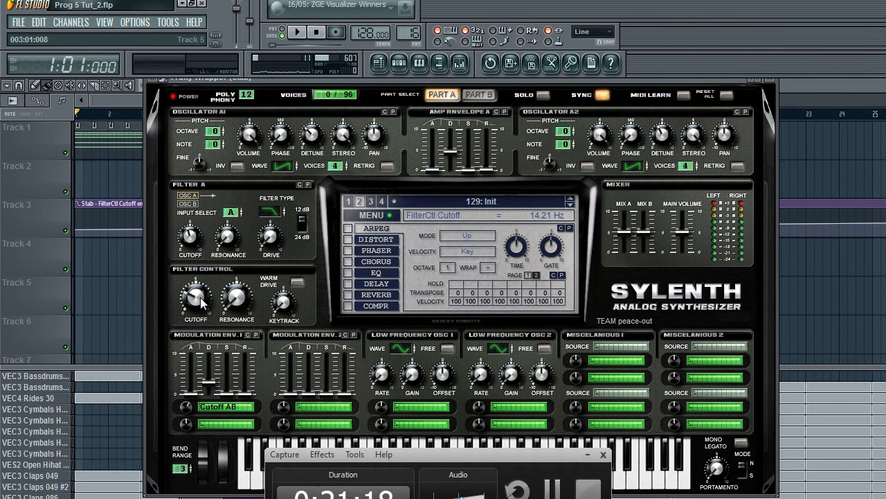
pyautogui.press('space')
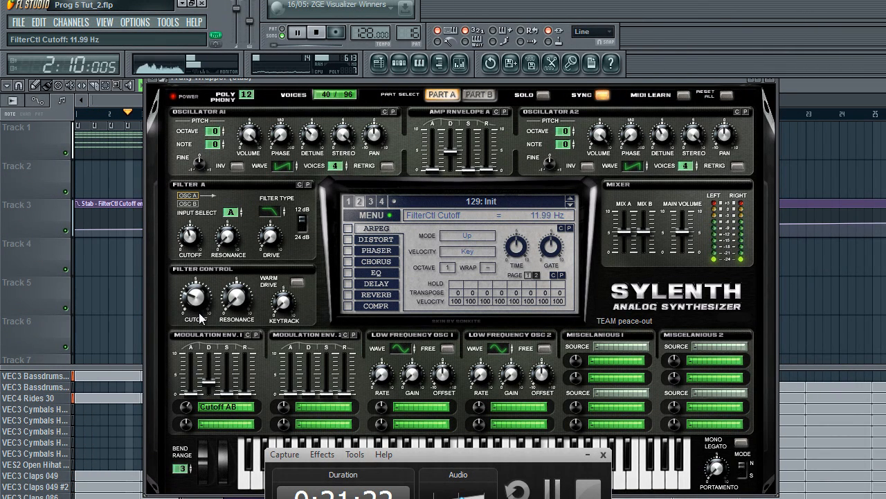
pyautogui.press('space')
pyautogui.click(118, 230)
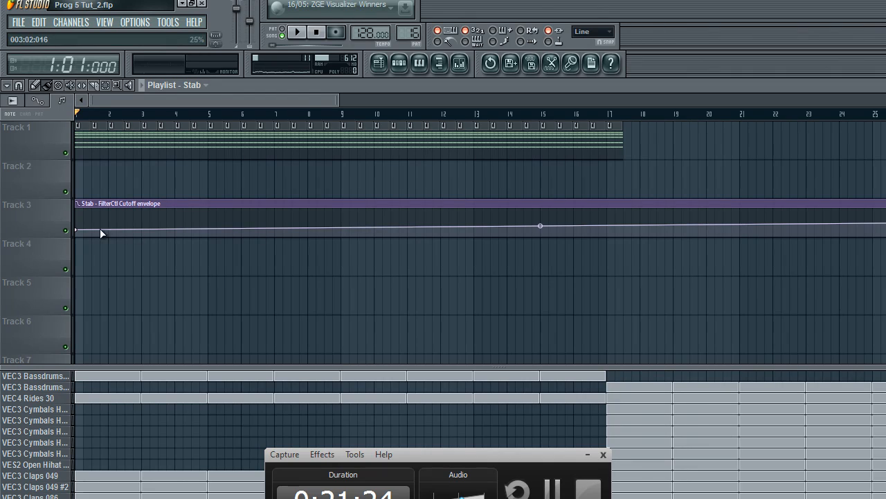
pyautogui.moveTo(197, 101); pyautogui.dragTo(341, 112)
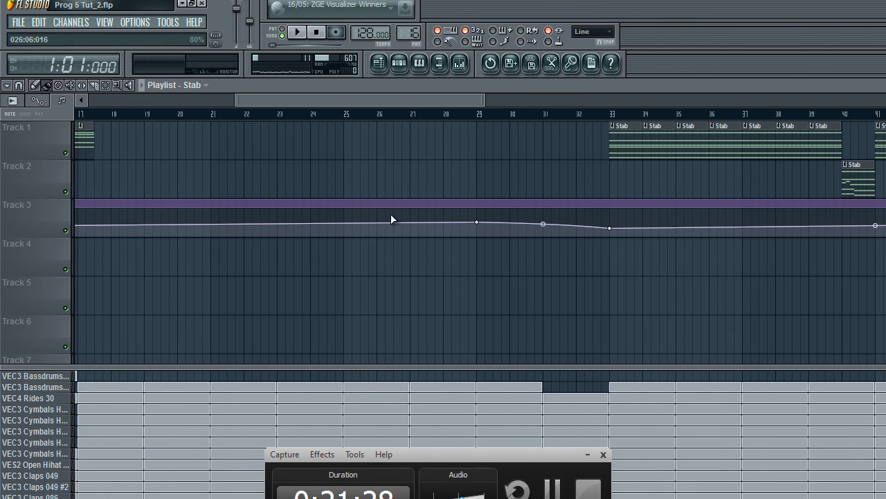
pyautogui.scroll(-3, 370, 104)
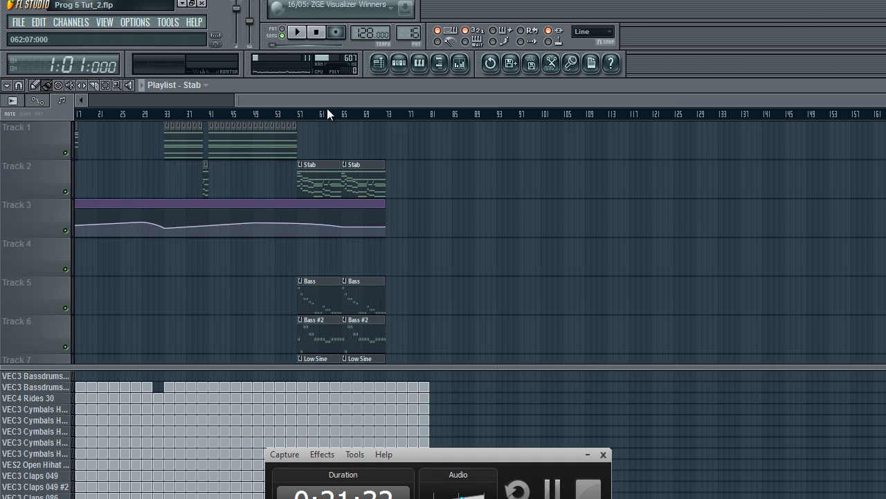
pyautogui.moveTo(320, 102); pyautogui.dragTo(10, 155)
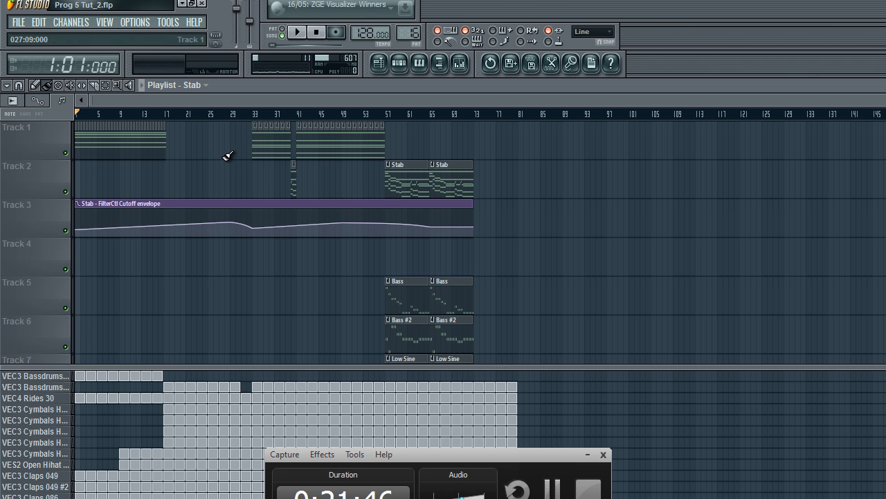
pyautogui.scroll(5, 216, 140)
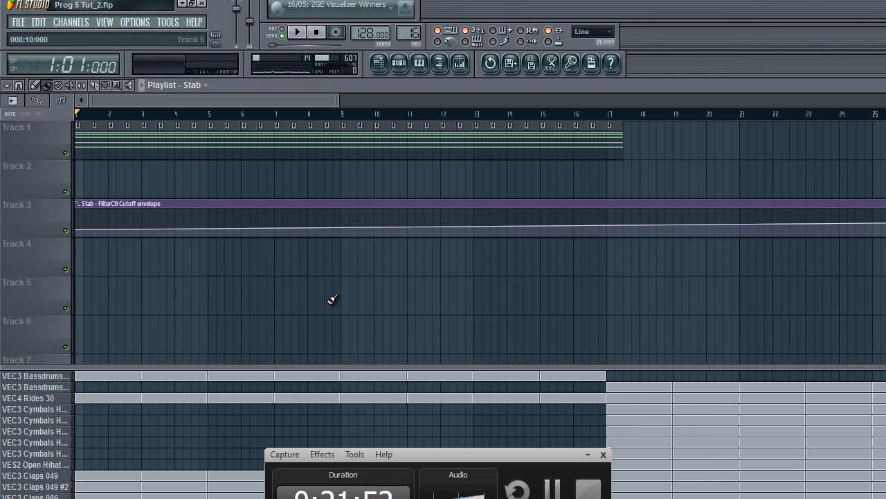
pyautogui.click(355, 452)
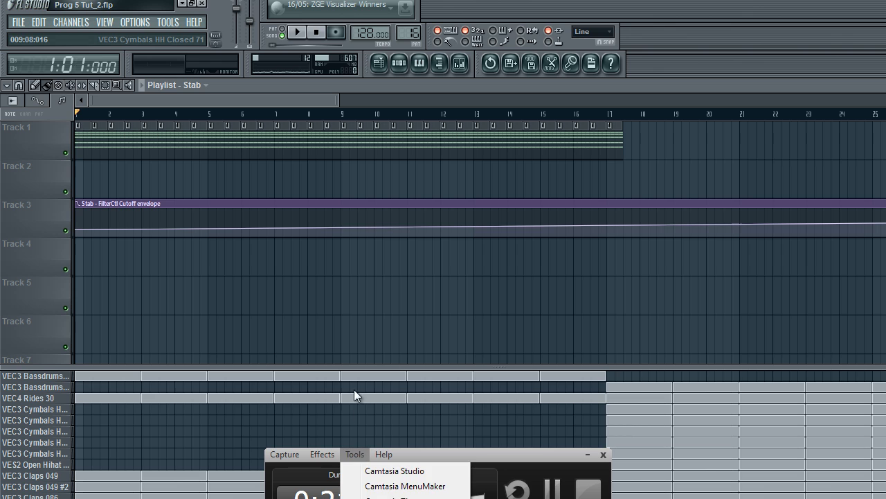
pyautogui.moveTo(487, 454); pyautogui.dragTo(568, 497)
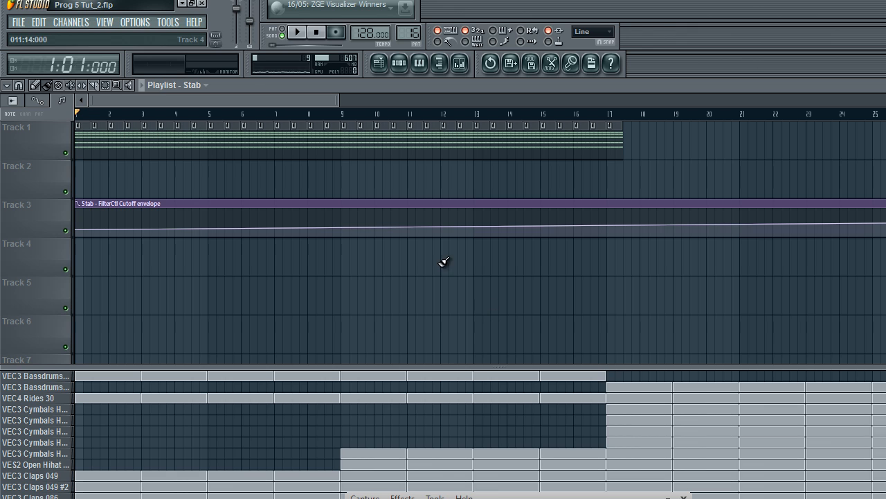
# Play the song from the start and paint the short Stab clips on Track 1 from bar 17:09 through to bar 33
pyautogui.press('space')
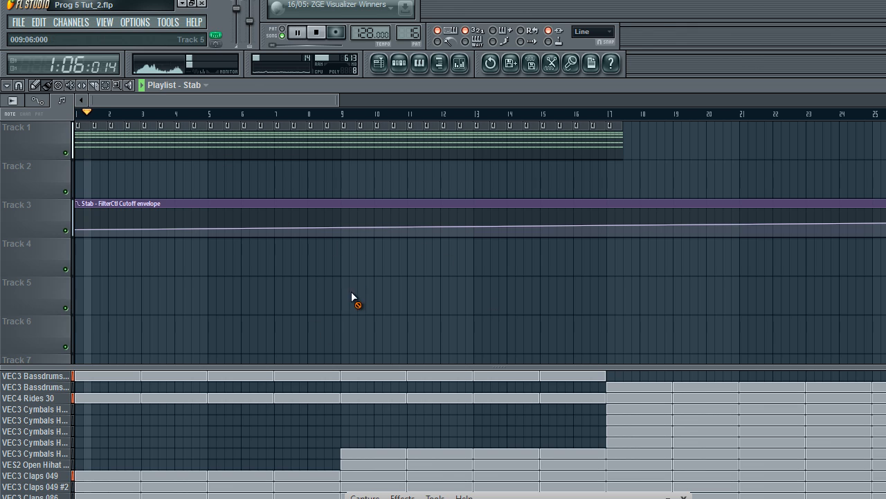
pyautogui.moveTo(629, 142); pyautogui.dragTo(850, 144)
pyautogui.moveTo(251, 102)
pyautogui.mouseDown()
pyautogui.moveTo(326, 93)
pyautogui.moveTo(225, 147)
pyautogui.mouseUp()
pyautogui.scroll(-3, 326, 92)
pyautogui.scroll(3, 289, 113)
pyautogui.moveTo(315, 103); pyautogui.dragTo(443, 104)
pyautogui.moveTo(297, 145)
pyautogui.mouseDown()
pyautogui.moveTo(530, 159)
pyautogui.moveTo(573, 151)
pyautogui.mouseUp()
pyautogui.moveTo(427, 104); pyautogui.dragTo(155, 90)
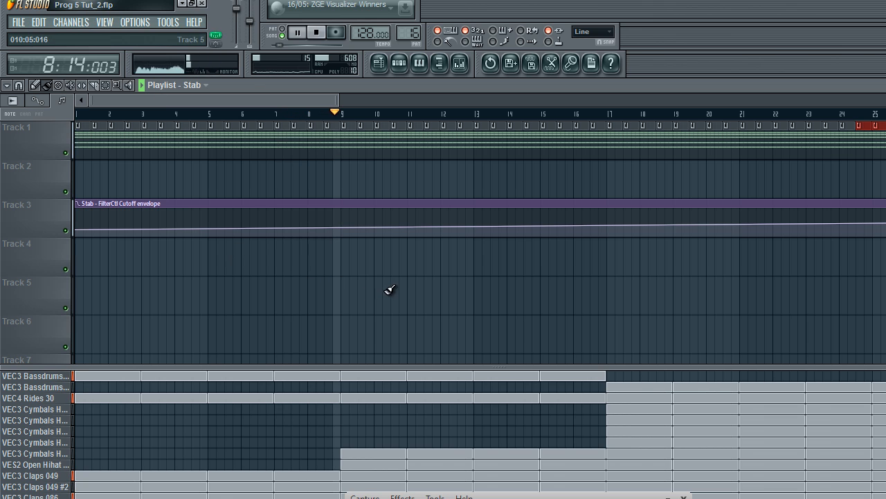
pyautogui.moveTo(287, 91); pyautogui.dragTo(310, 89)
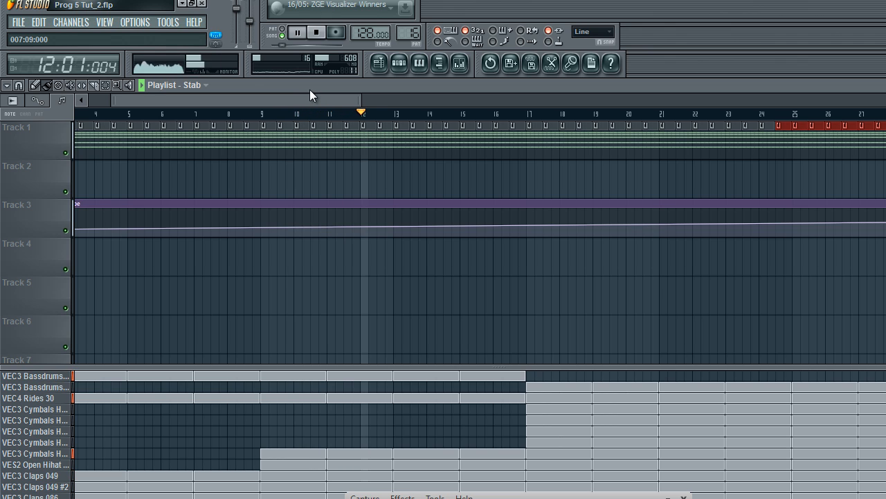
pyautogui.moveTo(311, 89); pyautogui.dragTo(368, 88)
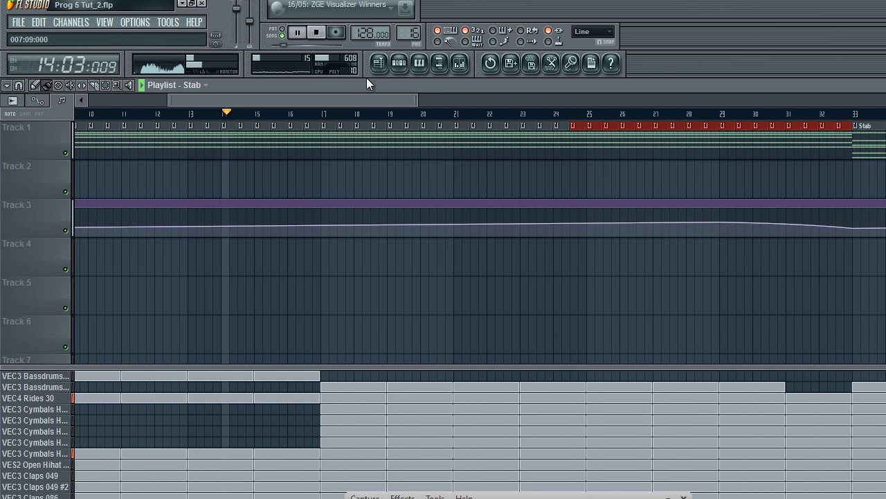
pyautogui.click(358, 166)
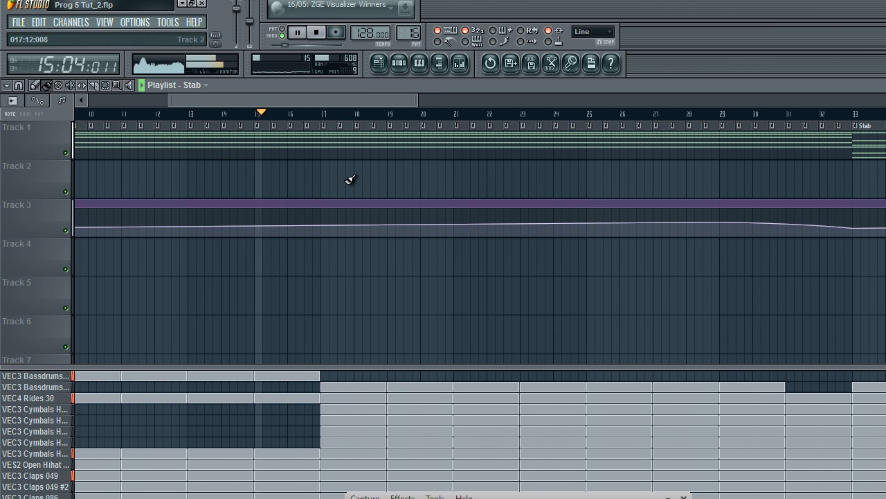
pyautogui.moveTo(373, 103); pyautogui.dragTo(394, 102)
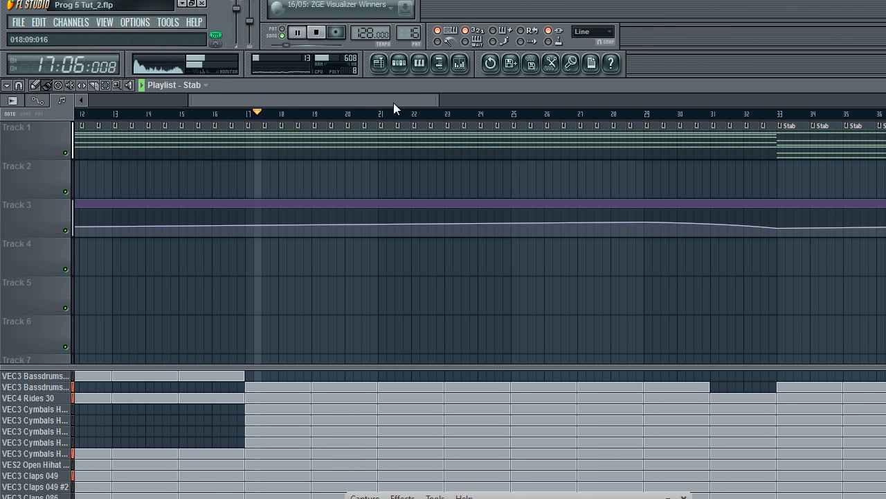
# Open the VEC4 Electro Kicks 18 mixer channel and inspect the bands of its Fruity Parametric EQ 2
pyautogui.click(401, 71)
pyautogui.click(402, 71)
pyautogui.click(459, 63)
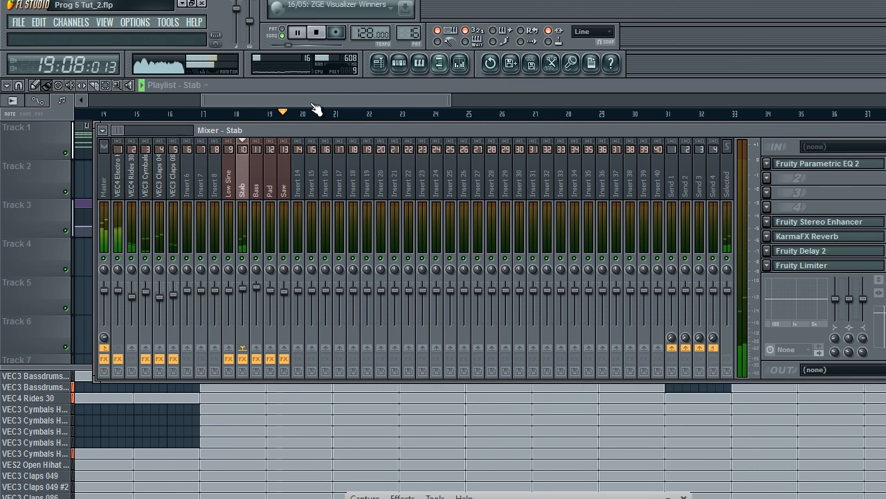
pyautogui.click(125, 174)
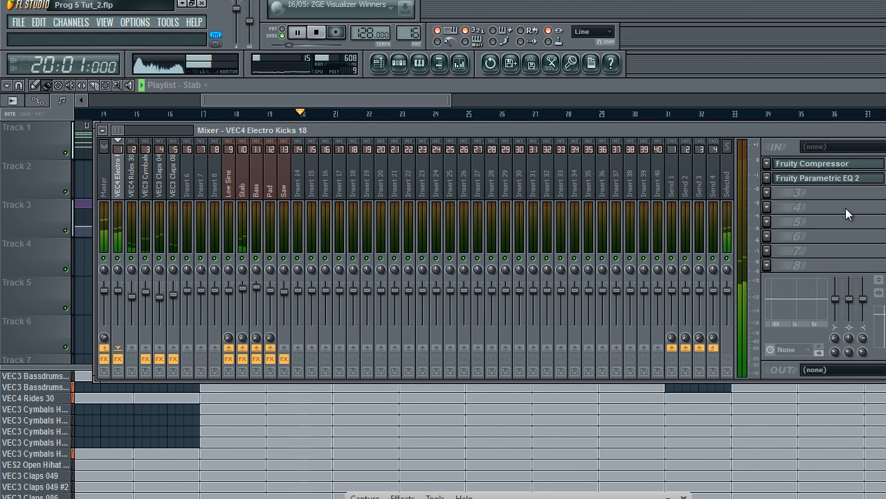
pyautogui.click(801, 184)
pyautogui.moveTo(447, 312); pyautogui.dragTo(457, 330)
pyautogui.moveTo(178, 312)
pyautogui.mouseDown()
pyautogui.moveTo(196, 312)
pyautogui.moveTo(183, 310)
pyautogui.mouseUp()
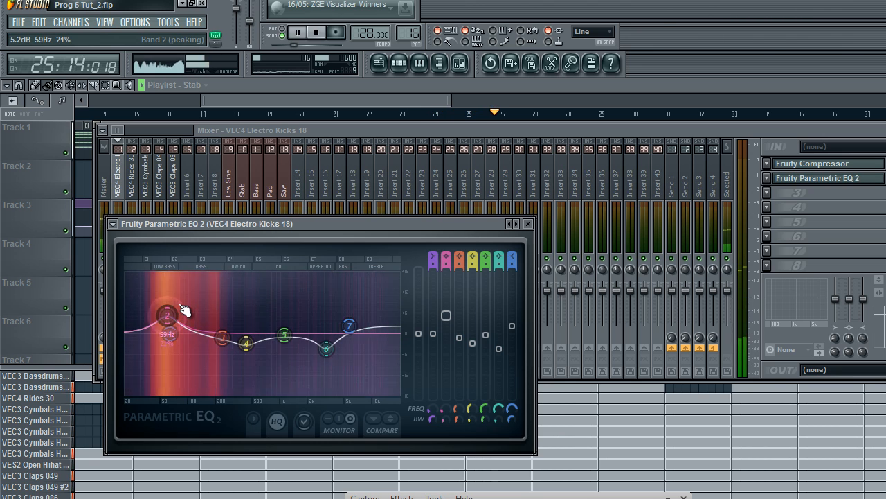
# Replace the varied Stab clip on Track 2 at bar 40 with a regular one on Track 1, and stop playback
pyautogui.click(449, 102)
pyautogui.moveTo(450, 102); pyautogui.dragTo(519, 101)
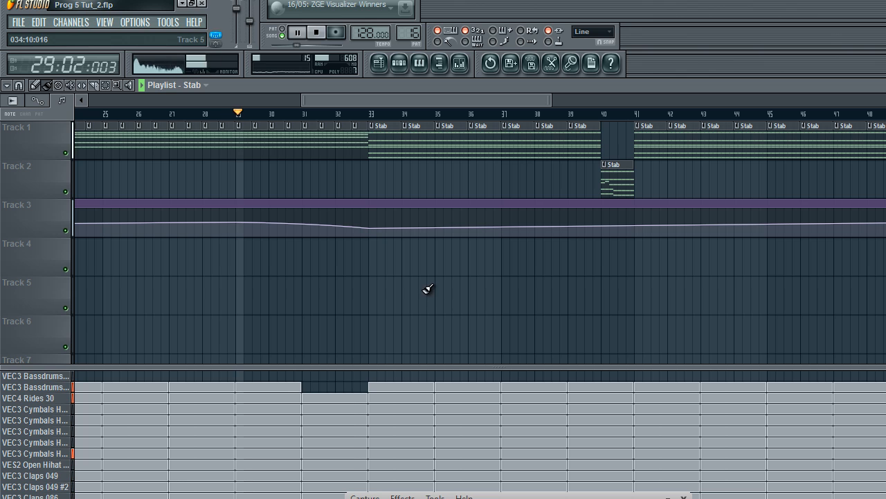
pyautogui.hscroll(1, 427, 101)
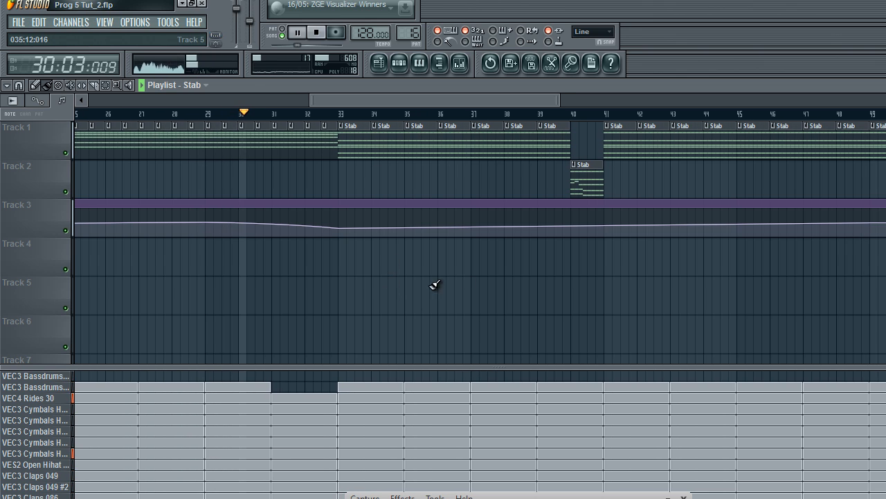
pyautogui.moveTo(308, 220)
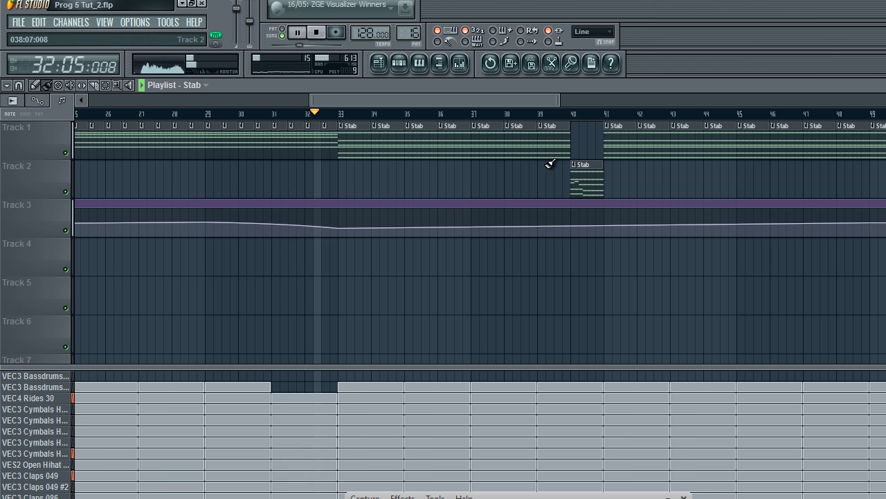
pyautogui.click(577, 143)
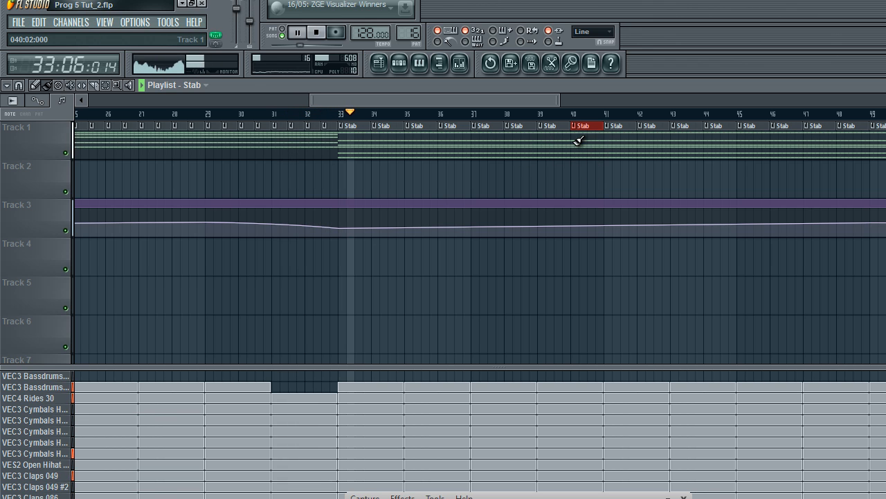
pyautogui.moveTo(513, 99); pyautogui.dragTo(533, 96)
pyautogui.scroll(-5, 419, 96)
pyautogui.moveTo(419, 96); pyautogui.dragTo(125, 112)
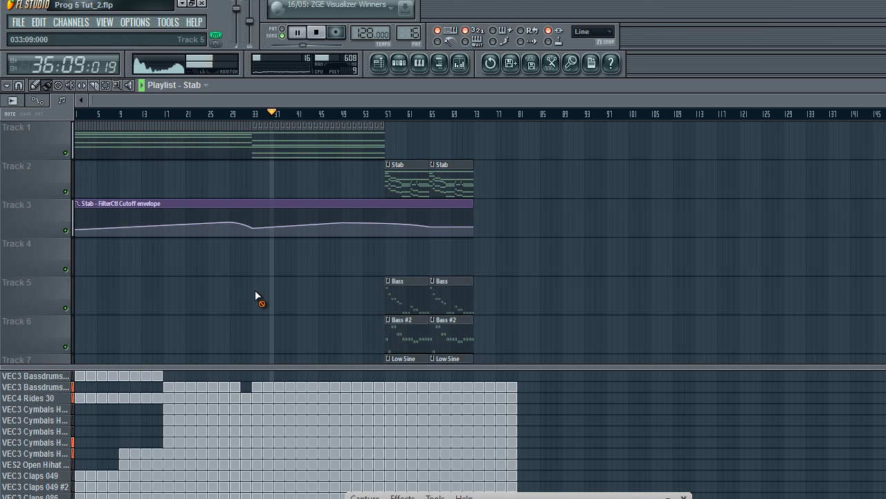
pyautogui.press('space')
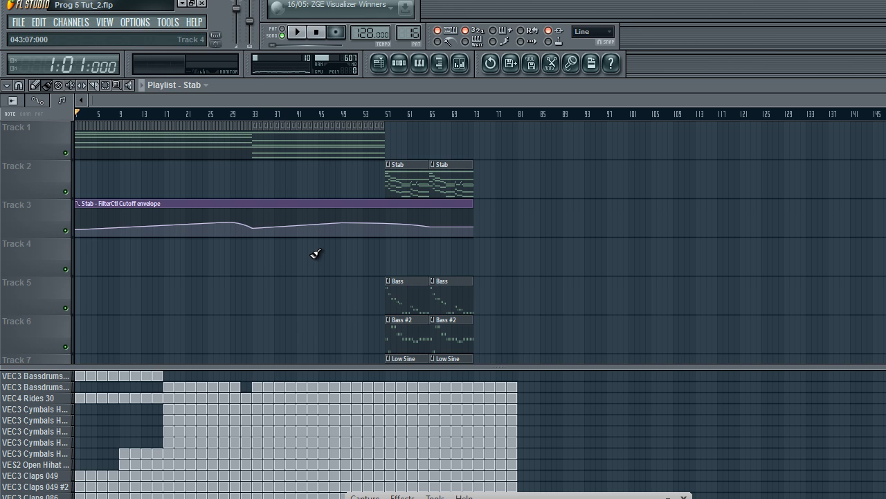
# Erase the short Stab clips on Track 1 from bar 17 to 33 and paint one-bar Stab clips in their place
pyautogui.scroll(3, 221, 111)
pyautogui.moveTo(234, 103); pyautogui.dragTo(413, 98)
pyautogui.moveTo(493, 98); pyautogui.dragTo(359, 86)
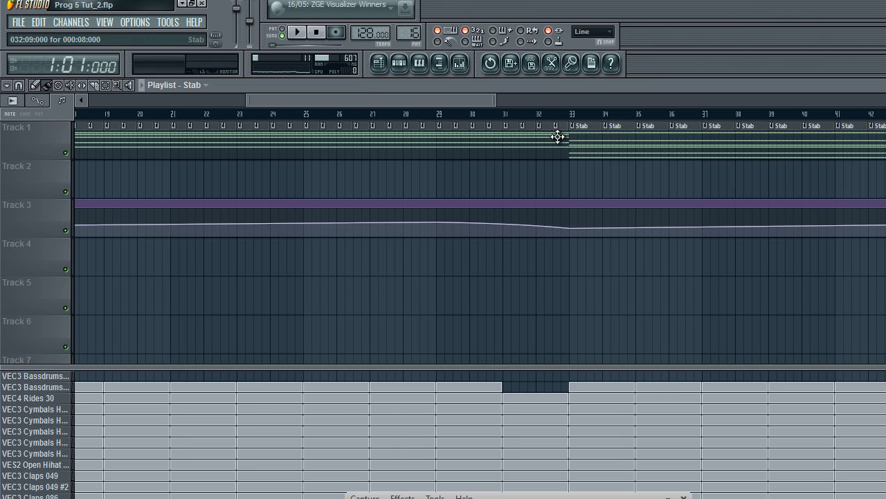
pyautogui.moveTo(462, 97); pyautogui.dragTo(427, 112)
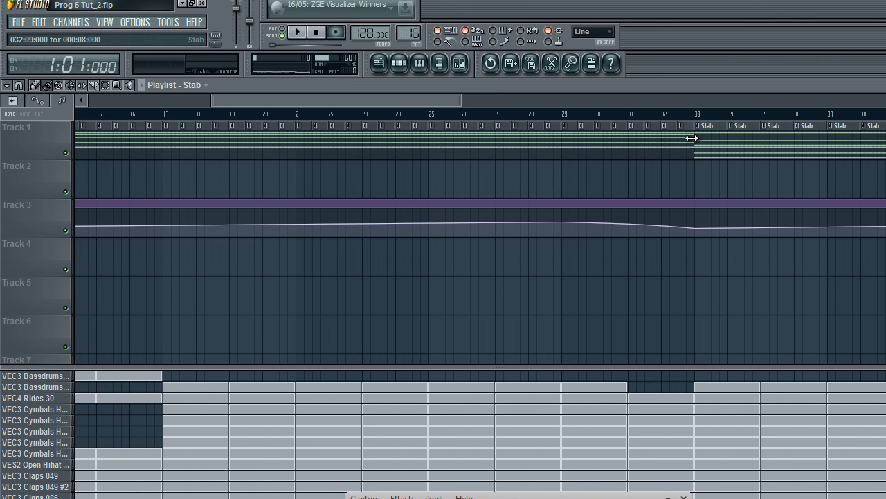
pyautogui.moveTo(677, 148)
pyautogui.mouseDown()
pyautogui.moveTo(187, 124)
pyautogui.moveTo(263, 140)
pyautogui.mouseUp()
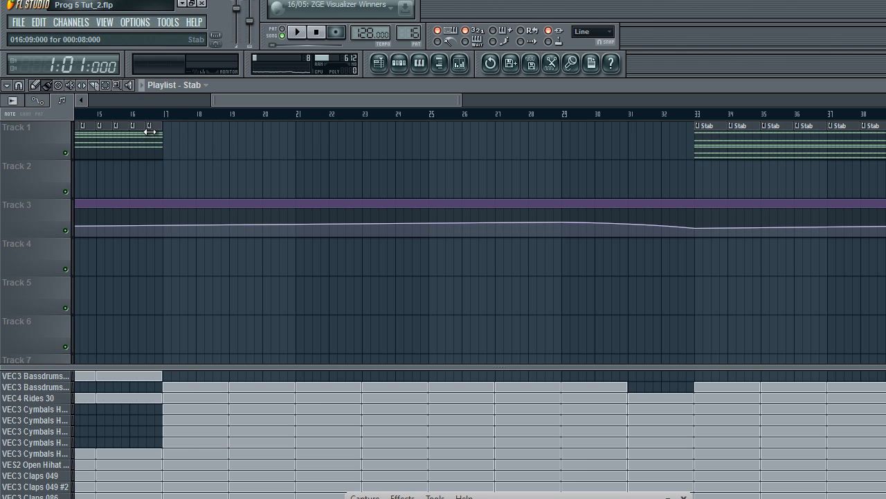
pyautogui.moveTo(173, 132); pyautogui.dragTo(689, 163)
pyautogui.moveTo(254, 100); pyautogui.dragTo(132, 101)
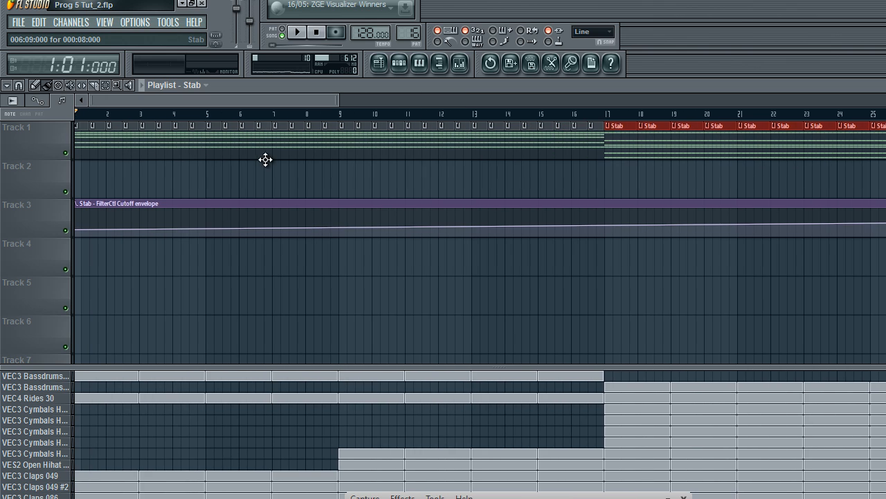
# Audition the song from bar 16 to hear the change to one-bar Stab clips at bar 17
pyautogui.click(579, 113)
pyautogui.press('space')
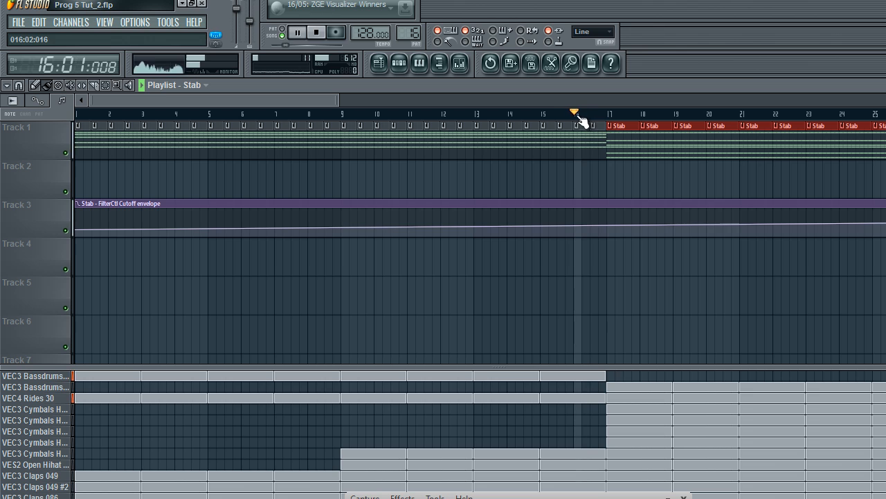
pyautogui.hotkey('ctrl', 'd')
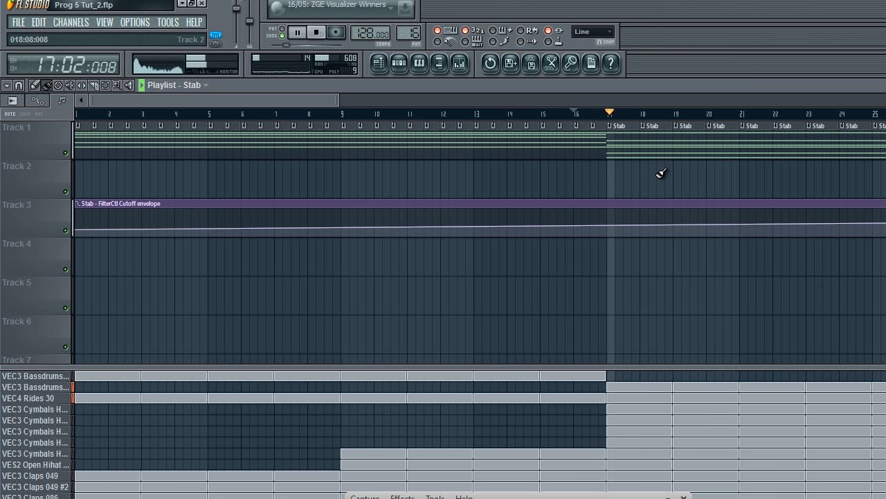
pyautogui.moveTo(333, 100); pyautogui.dragTo(428, 101)
pyautogui.press('space')
# Move the song position to bar 17 and erase the Track 1 Stab clips from bar 20 onward
pyautogui.click(192, 114)
pyautogui.rightClick(271, 147)
pyautogui.click(270, 145)
pyautogui.moveTo(312, 146); pyautogui.dragTo(869, 133)
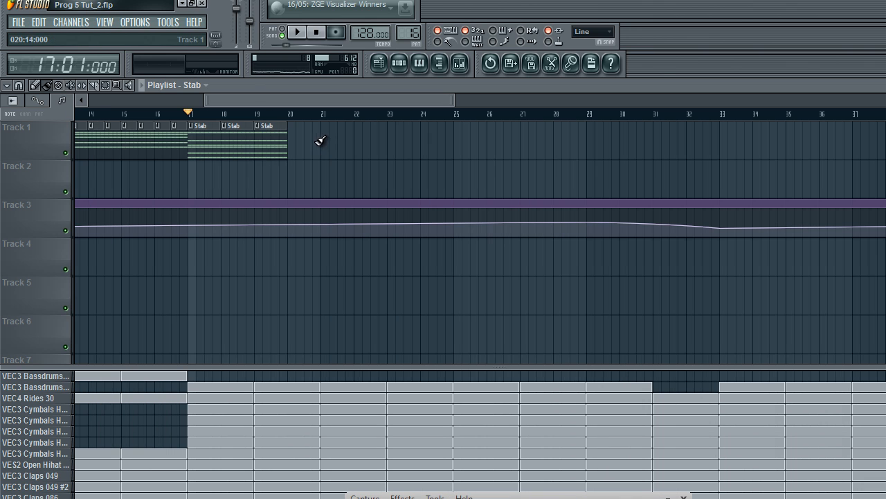
# Re-place the Stab clips at bars 18 and 19, and try another regular one at bar 20 on Track 1
pyautogui.rightClick(271, 144)
pyautogui.rightClick(239, 142)
pyautogui.click(229, 142)
pyautogui.click(263, 140)
pyautogui.click(312, 142)
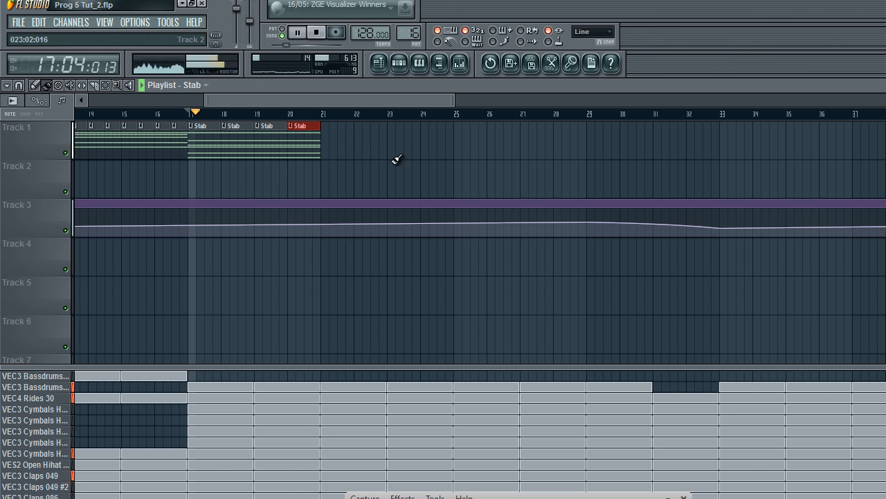
pyautogui.rightClick(289, 146)
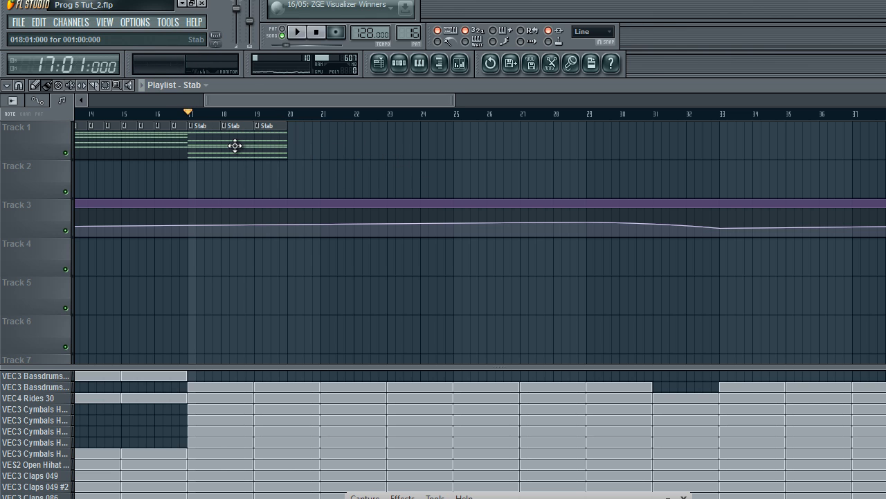
# Place a Stab clip on Track 2 at bar 20 and extend it to 2 bars and 4 steps to include the variation
pyautogui.moveTo(297, 168); pyautogui.dragTo(367, 171)
pyautogui.rightClick(401, 169)
pyautogui.rightClick(288, 166)
pyautogui.click(295, 168)
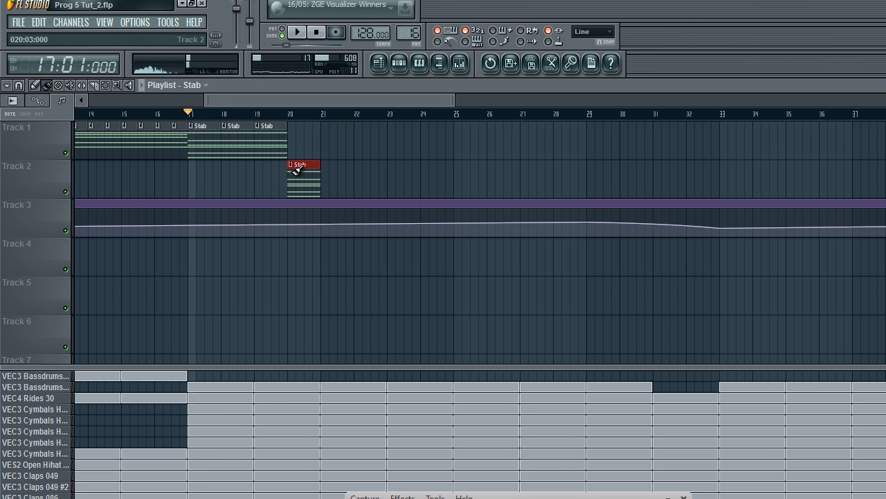
pyautogui.moveTo(320, 178); pyautogui.dragTo(369, 186)
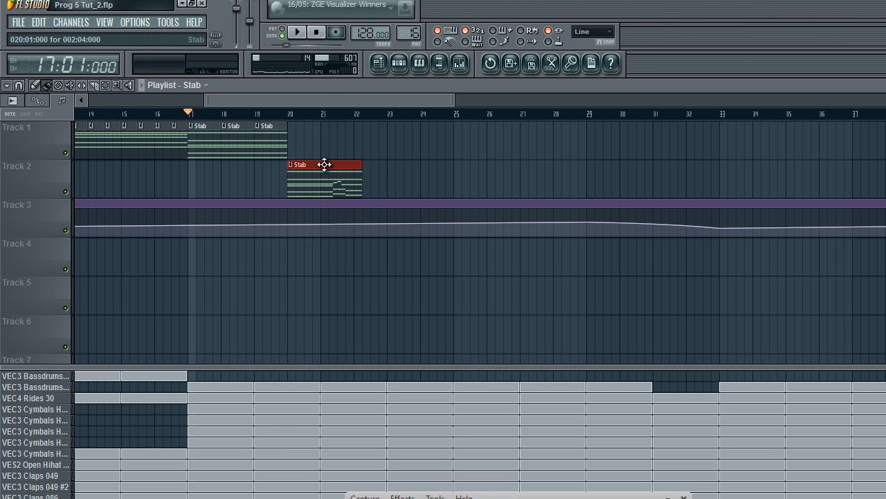
# Examine the Stab pattern's varied notes in the piano roll, playing it in pattern mode from bar 5, and return to the playlist
pyautogui.doubleClick(295, 166)
pyautogui.moveTo(357, 98); pyautogui.dragTo(264, 99)
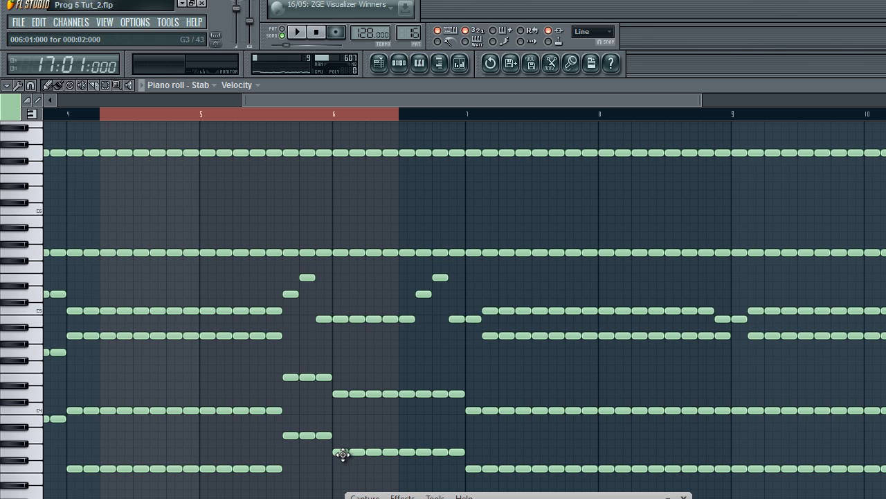
pyautogui.click(282, 29)
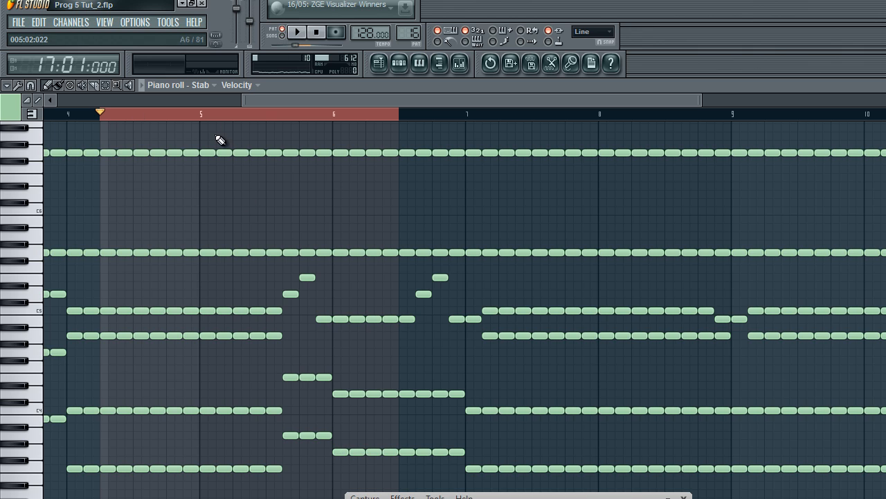
pyautogui.press('space')
pyautogui.click(204, 117)
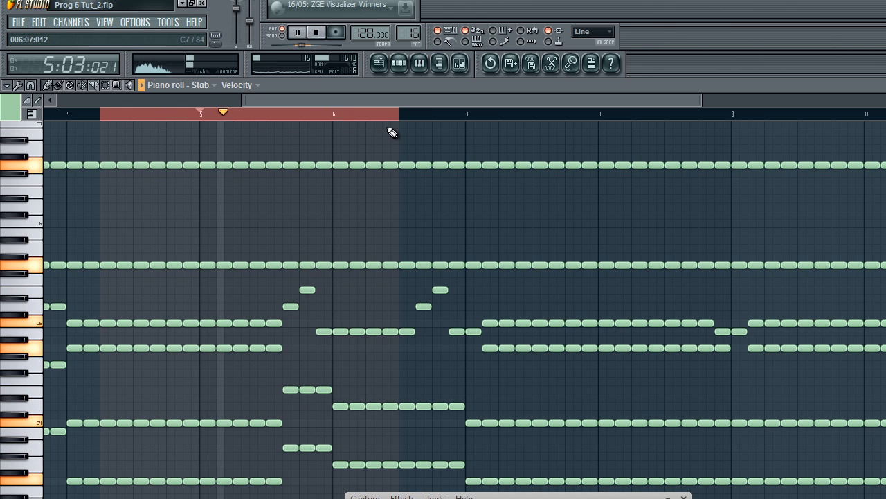
pyautogui.press('space')
pyautogui.click(377, 63)
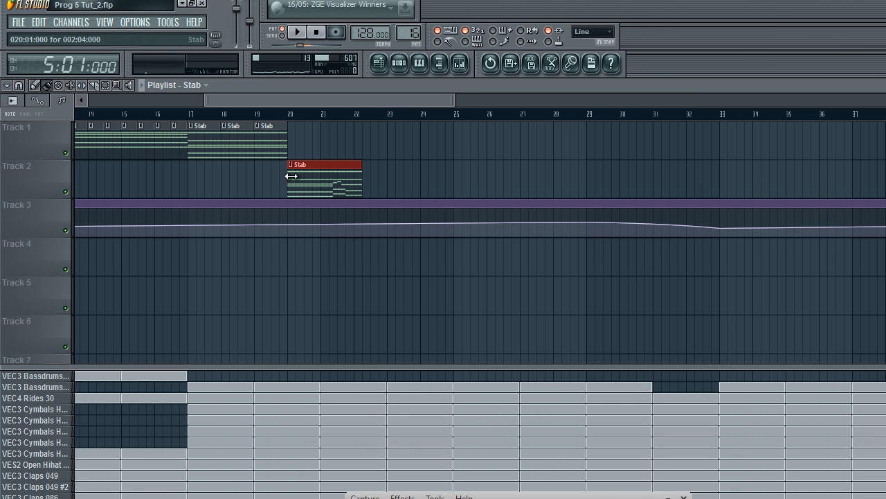
pyautogui.doubleClick(348, 185)
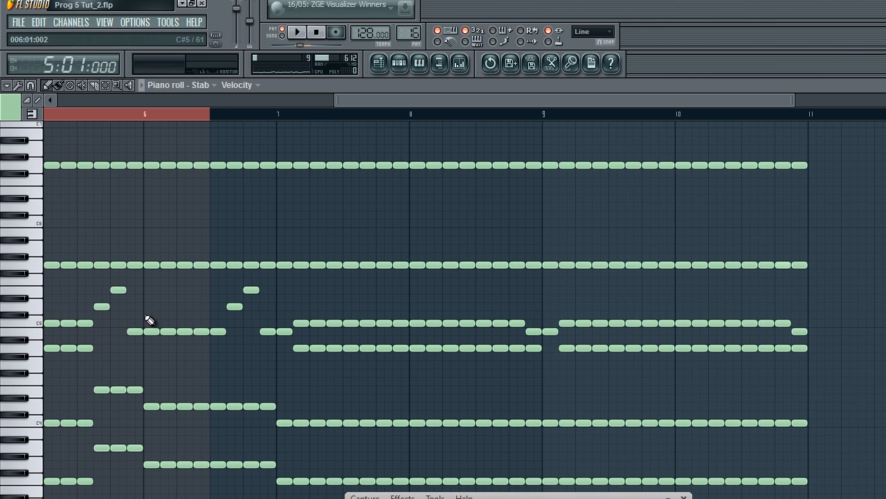
pyautogui.click(378, 63)
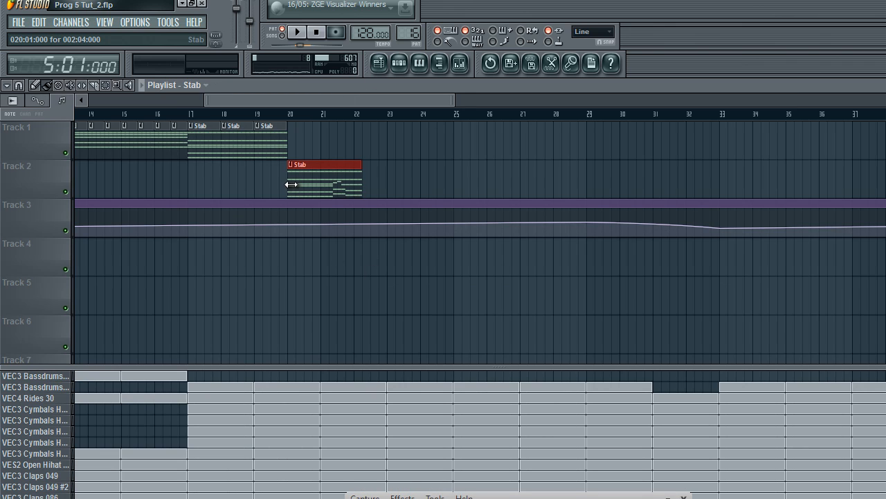
# Trim the Track 2 Stab clip to just the varied section and fit it between bars 20 and 21
pyautogui.moveTo(291, 184)
pyautogui.mouseDown()
pyautogui.moveTo(335, 174)
pyautogui.moveTo(296, 174)
pyautogui.moveTo(307, 178)
pyautogui.mouseUp()
pyautogui.scroll(3, 306, 181)
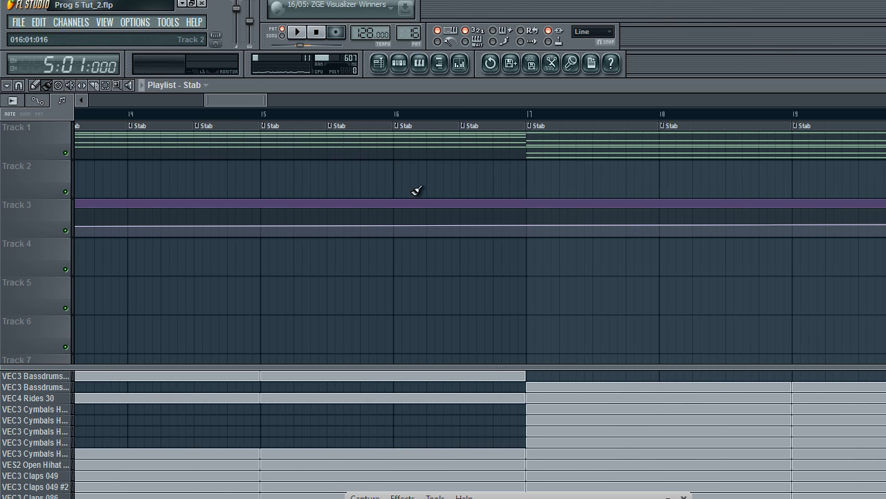
pyautogui.moveTo(252, 99); pyautogui.dragTo(273, 98)
pyautogui.moveTo(663, 184)
pyautogui.mouseDown()
pyautogui.moveTo(607, 198)
pyautogui.moveTo(666, 187)
pyautogui.mouseUp()
pyautogui.moveTo(749, 180); pyautogui.dragTo(765, 174)
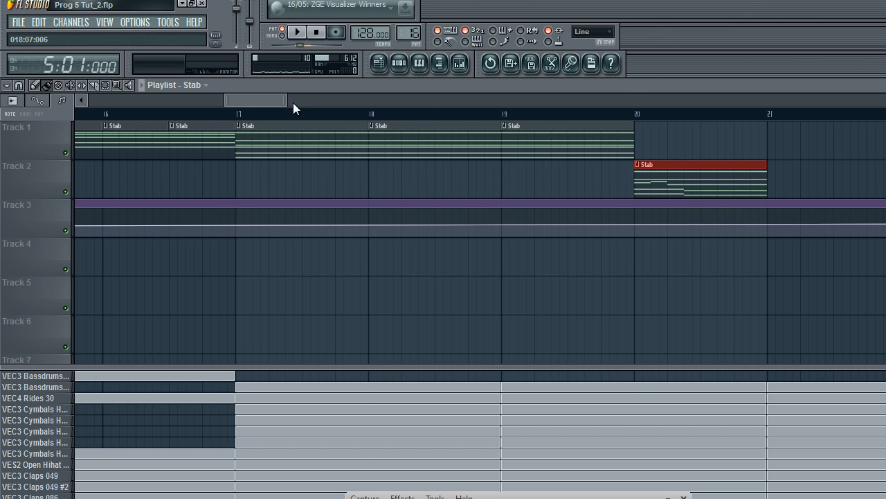
pyautogui.scroll(-4, 328, 103)
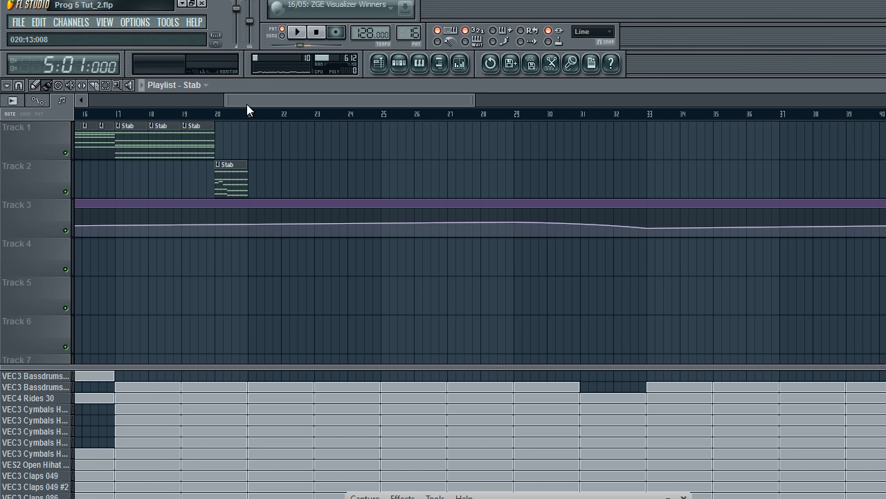
# Move the varied Stab clip from Track 2 up to Track 1 at bar 20 and set song playback to bar 17
pyautogui.scroll(3, 246, 104)
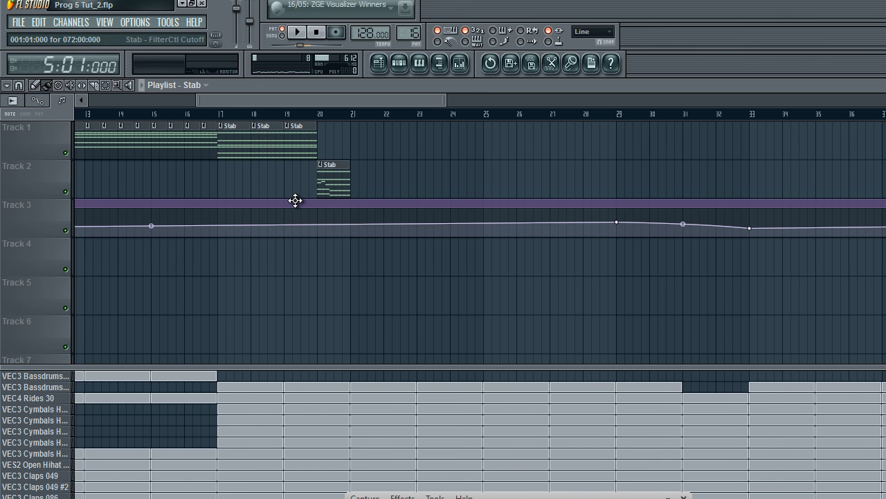
pyautogui.moveTo(326, 145); pyautogui.dragTo(330, 147)
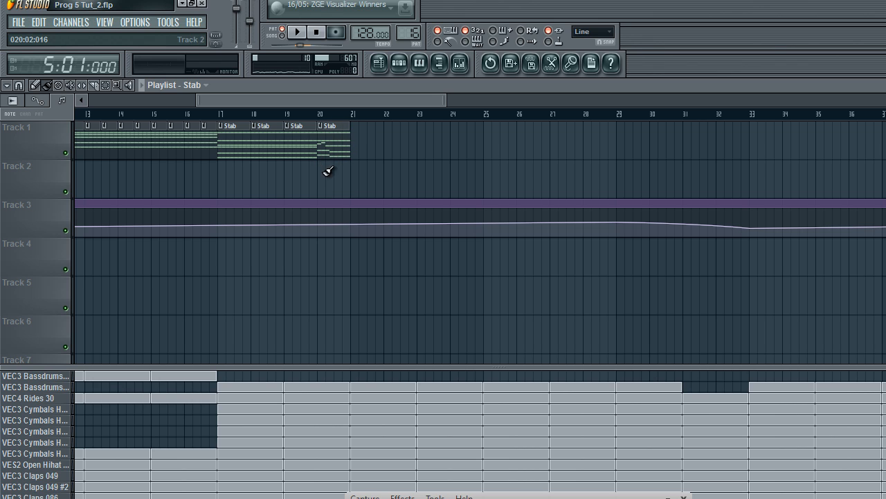
pyautogui.moveTo(216, 113); pyautogui.dragTo(220, 114)
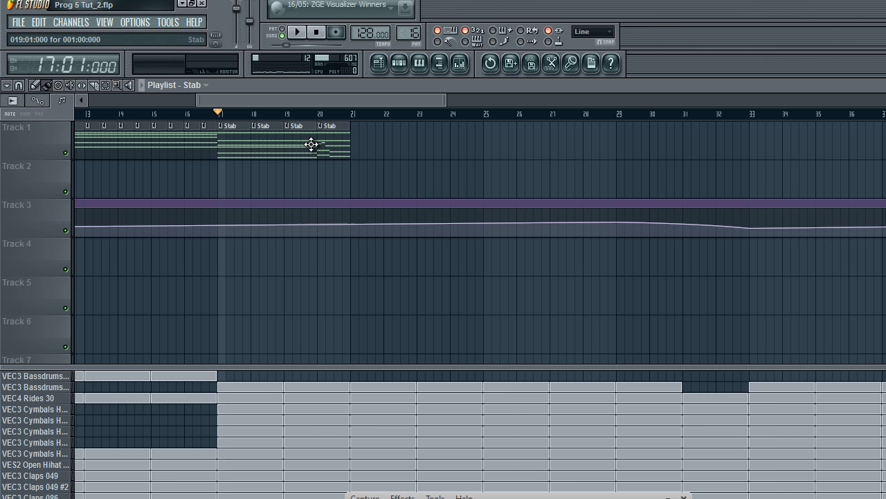
# Duplicate the Stab clips of bars 17 to 20 into bars 21 to 24, and make bar 20 a regular Stab clip
pyautogui.moveTo(361, 150); pyautogui.dragTo(228, 157)
pyautogui.hotkey('ctrl', 'c')
pyautogui.hotkey('ctrl', 'v')
pyautogui.moveTo(138, 152); pyautogui.dragTo(400, 151)
pyautogui.keyDown('ctrl'); pyautogui.click(403, 168); pyautogui.keyUp('ctrl')
pyautogui.rightClick(361, 144)
pyautogui.rightClick(348, 147)
pyautogui.click(330, 140)
pyautogui.click(353, 148)
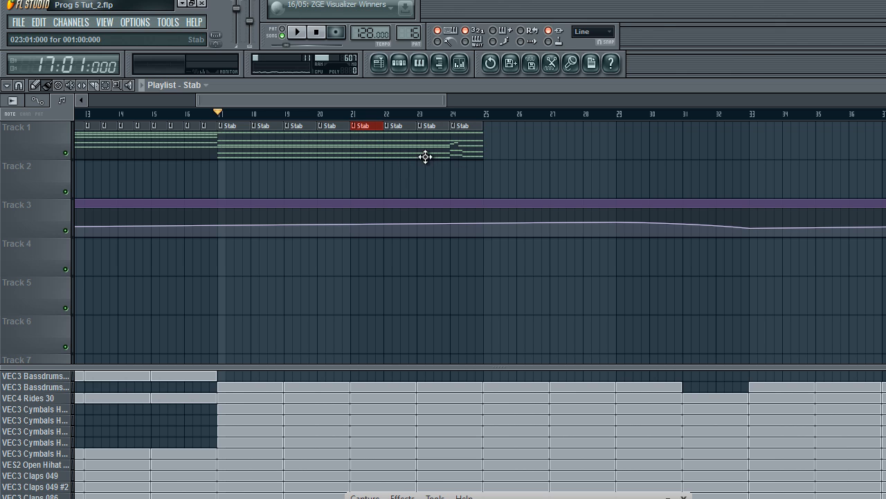
# Duplicate the Stab clips of bars 17 to 24 into bars 25 to 32 on Track 1 and clear the selection
pyautogui.moveTo(475, 123); pyautogui.dragTo(240, 160)
pyautogui.moveTo(363, 148); pyautogui.dragTo(626, 155)
pyautogui.hotkey('ctrl', 'd')
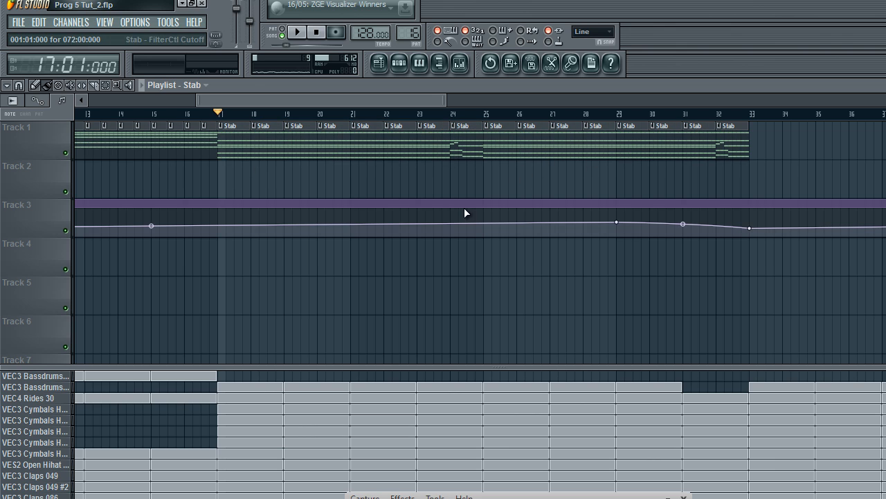
# Replace the regular Stab clips at bars 20 and 28 on Track 1 with the varied version
pyautogui.rightClick(321, 149)
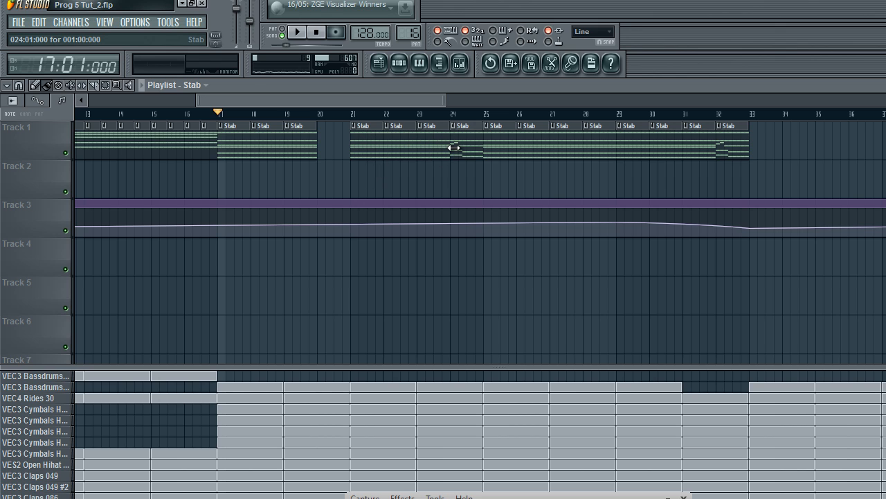
pyautogui.moveTo(315, 178); pyautogui.dragTo(325, 175)
pyautogui.rightClick(325, 176)
pyautogui.click(327, 144)
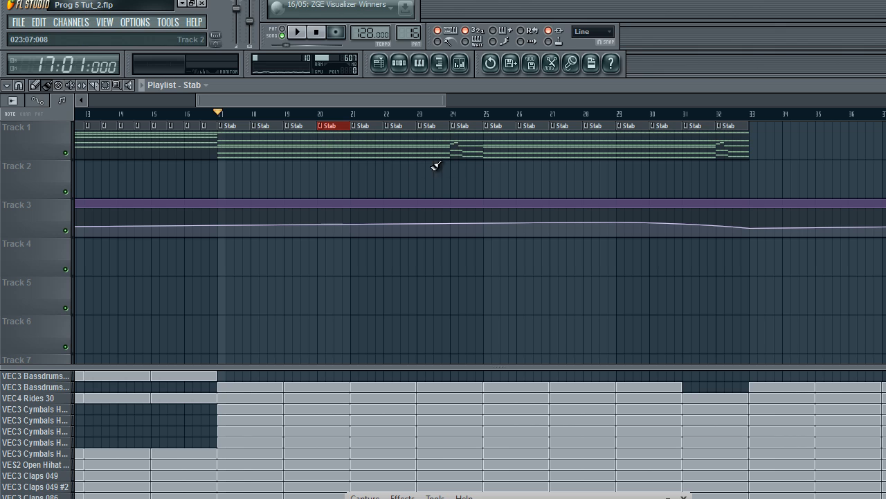
pyautogui.rightClick(350, 154)
pyautogui.click(332, 145)
pyautogui.moveTo(588, 137); pyautogui.dragTo(589, 175)
pyautogui.moveTo(592, 144); pyautogui.dragTo(600, 142)
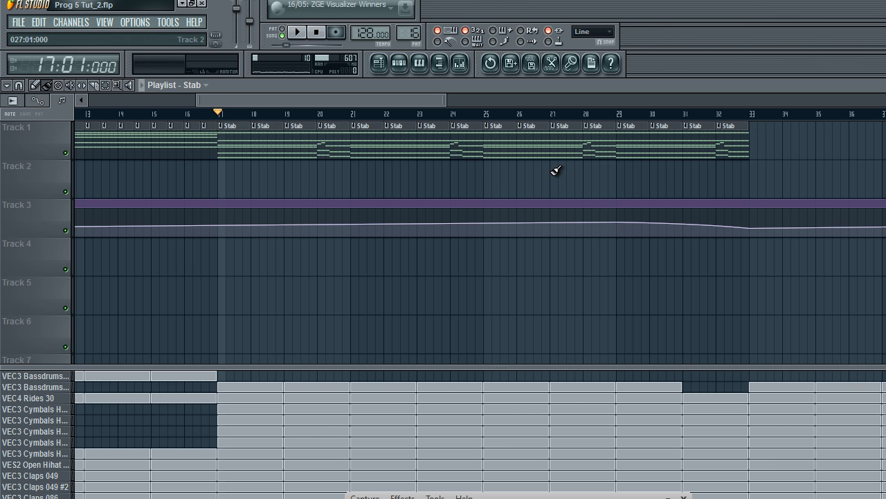
# Play the extended Stab arrangement from bar 17 to hear the added variations
pyautogui.moveTo(429, 102); pyautogui.dragTo(160, 102)
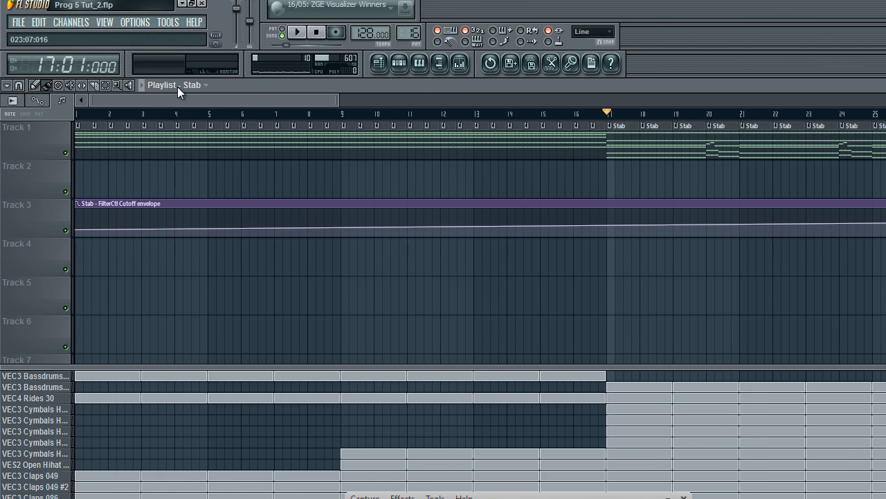
pyautogui.press('space')
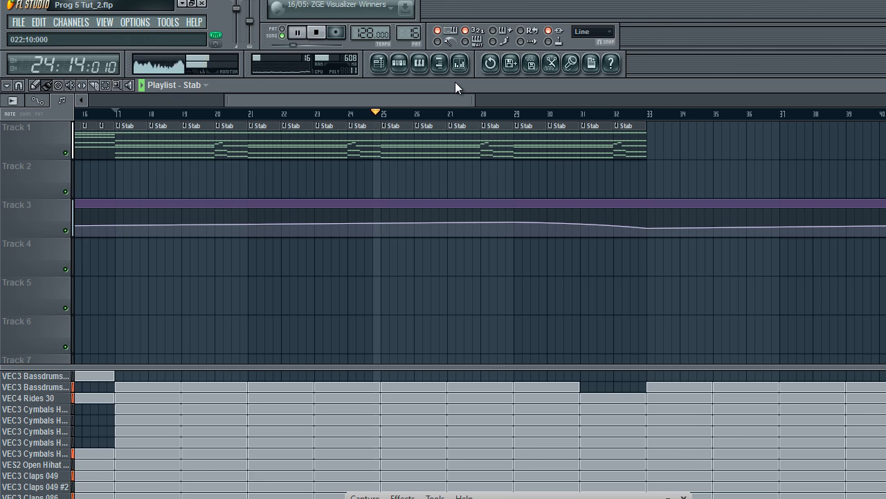
pyautogui.press('space')
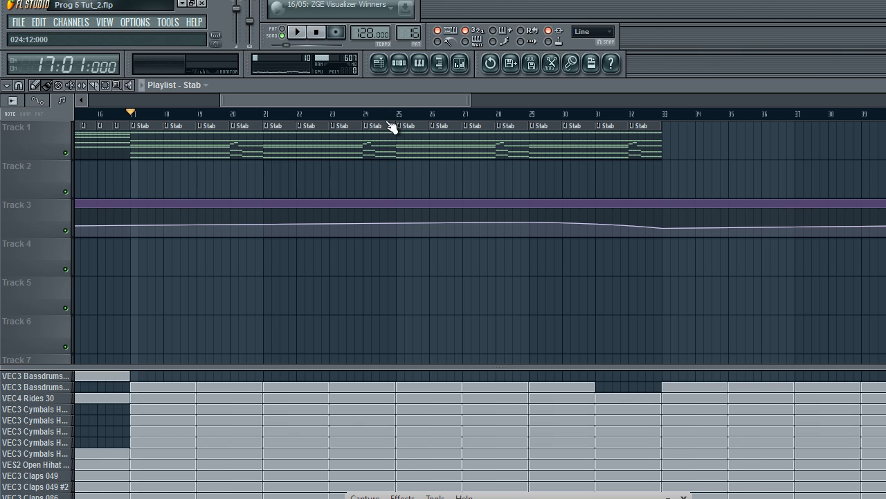
# Remove the varied Stab clip at bar 24 from Track 1 and trim a Stab clip on Track 2 to a short section ending at bar 23
pyautogui.click(366, 126)
pyautogui.click(340, 195)
pyautogui.rightClick(376, 146)
pyautogui.click(374, 174)
pyautogui.moveTo(378, 173); pyautogui.dragTo(168, 200)
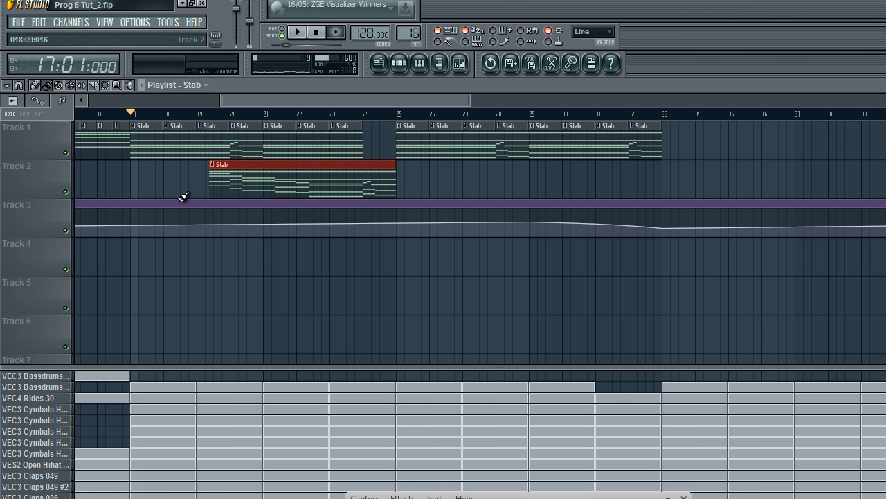
pyautogui.moveTo(376, 178); pyautogui.dragTo(446, 178)
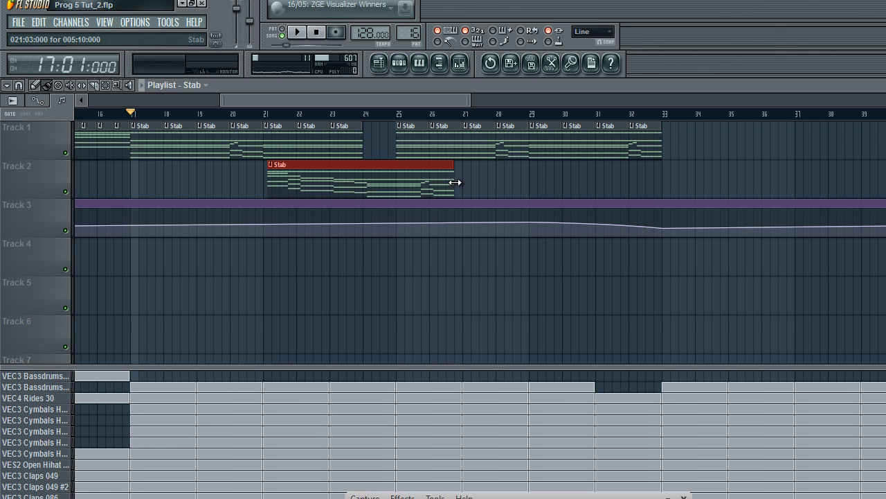
pyautogui.moveTo(455, 183); pyautogui.dragTo(332, 200)
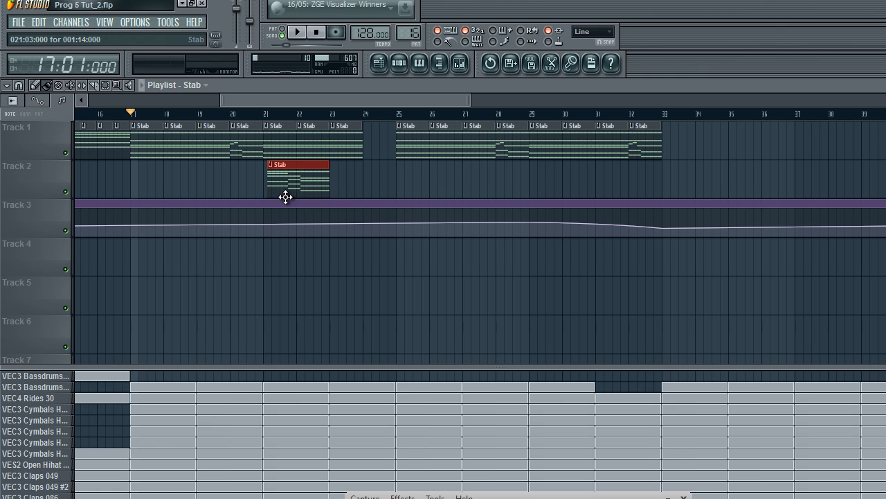
pyautogui.moveTo(266, 190); pyautogui.dragTo(296, 185)
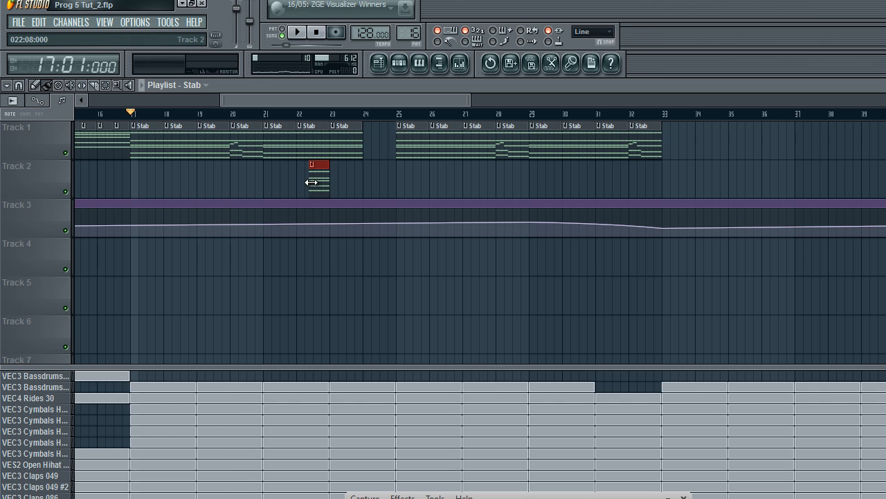
# Cut the Track 2 Stab clip to 8 steps, fill bar 24 with two of them, and set playback to 22:13
pyautogui.press('pageup')
pyautogui.moveTo(270, 100); pyautogui.dragTo(300, 100)
pyautogui.moveTo(563, 173); pyautogui.dragTo(782, 187)
pyautogui.press('pagedown')
pyautogui.click(274, 168)
pyautogui.moveTo(298, 176); pyautogui.dragTo(270, 177)
pyautogui.click(211, 113)
# Check the opening notes of the Stab pattern in the piano roll, and play the bar 24 repeats in the playlist from 22:13
pyautogui.doubleClick(256, 179)
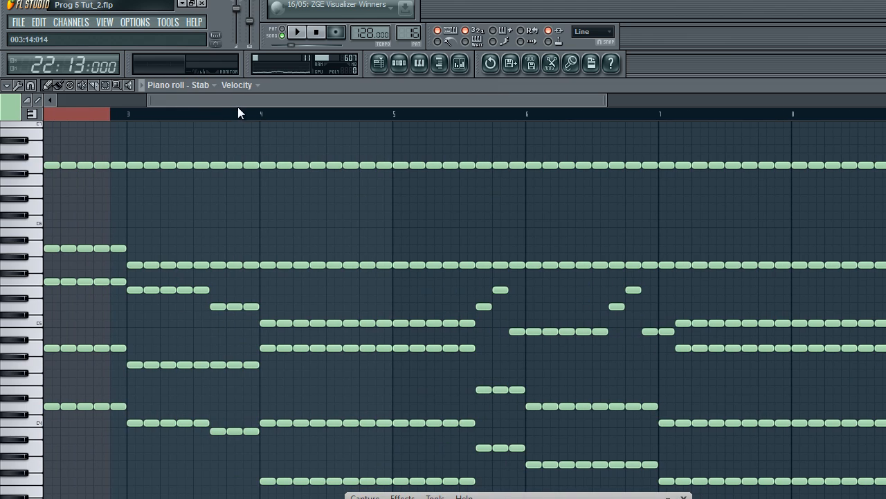
pyautogui.moveTo(187, 99); pyautogui.dragTo(98, 99)
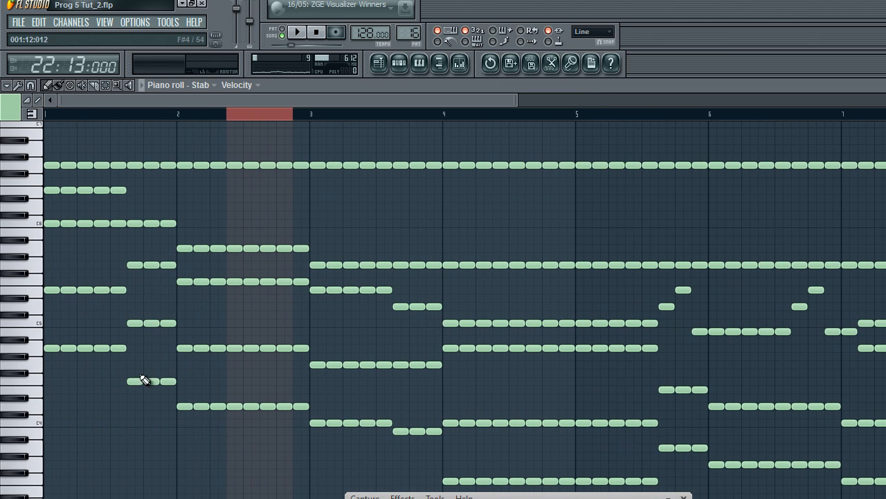
pyautogui.click(379, 62)
pyautogui.press('space')
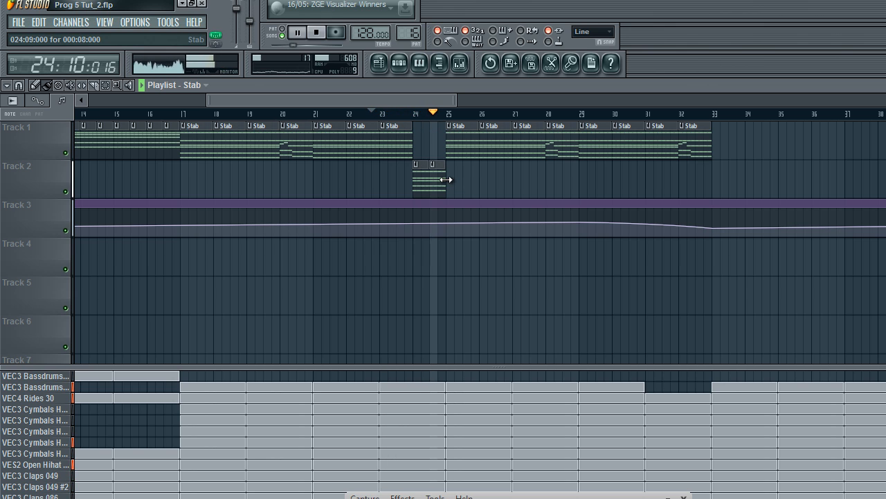
pyautogui.press('space')
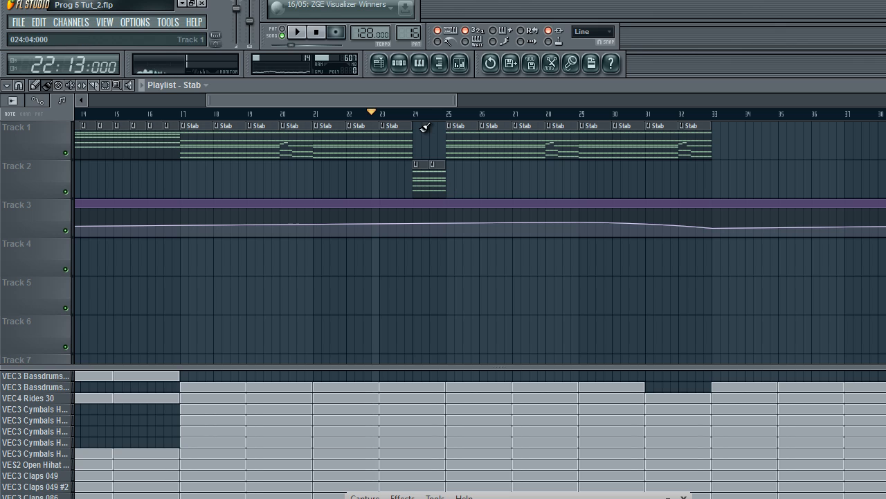
# Shorten the Track 2 Stab section to 4 steps, repeat it four times across bar 24, and play from bar 17
pyautogui.moveTo(416, 184); pyautogui.dragTo(535, 155)
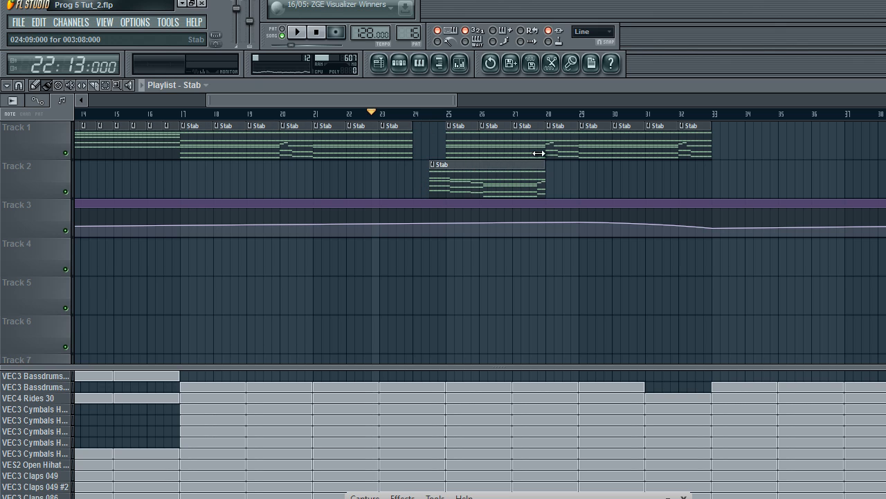
pyautogui.moveTo(428, 184)
pyautogui.mouseDown()
pyautogui.moveTo(459, 172)
pyautogui.moveTo(427, 186)
pyautogui.mouseUp()
pyautogui.moveTo(502, 176)
pyautogui.mouseDown()
pyautogui.moveTo(420, 190)
pyautogui.moveTo(442, 184)
pyautogui.mouseUp()
pyautogui.click(440, 185)
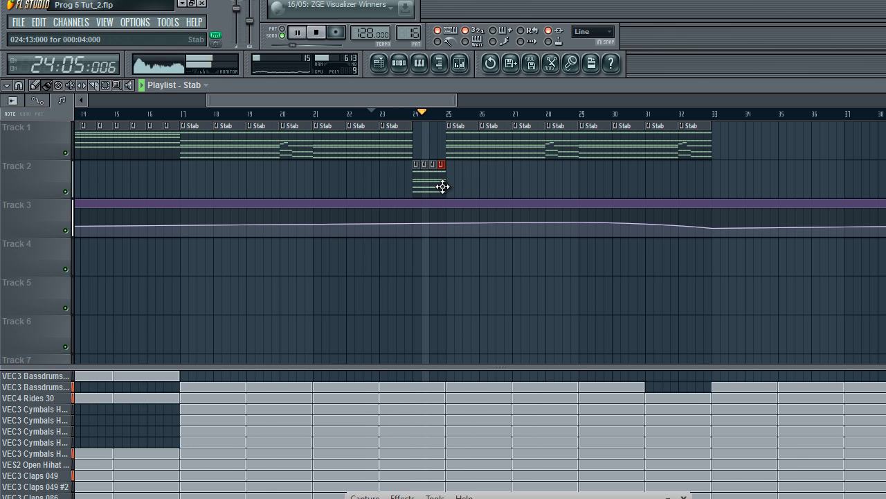
pyautogui.press('space')
pyautogui.click(181, 114)
pyautogui.press('space')
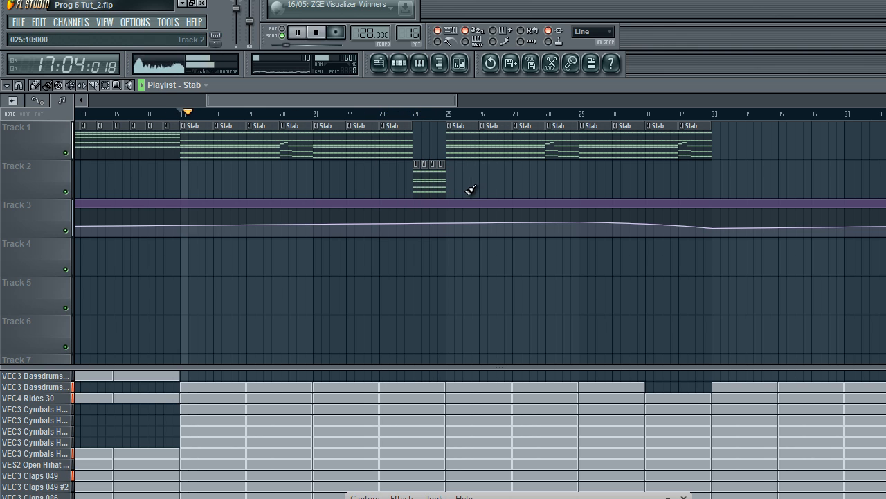
# Replace the final 4-step Stab repeats in bar 24 with a longer section reaching bar 25, and stop playback
pyautogui.rightClick(445, 187)
pyautogui.moveTo(437, 187); pyautogui.dragTo(447, 185)
pyautogui.rightClick(437, 188)
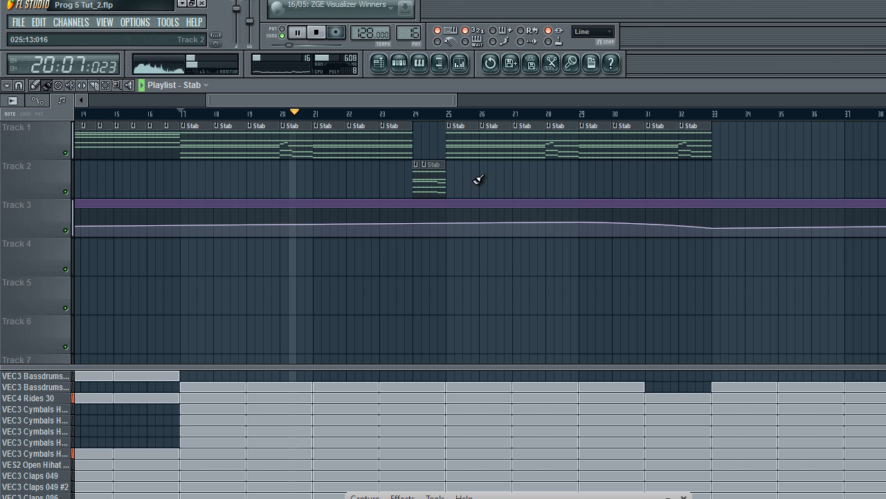
pyautogui.moveTo(467, 161); pyautogui.dragTo(416, 188)
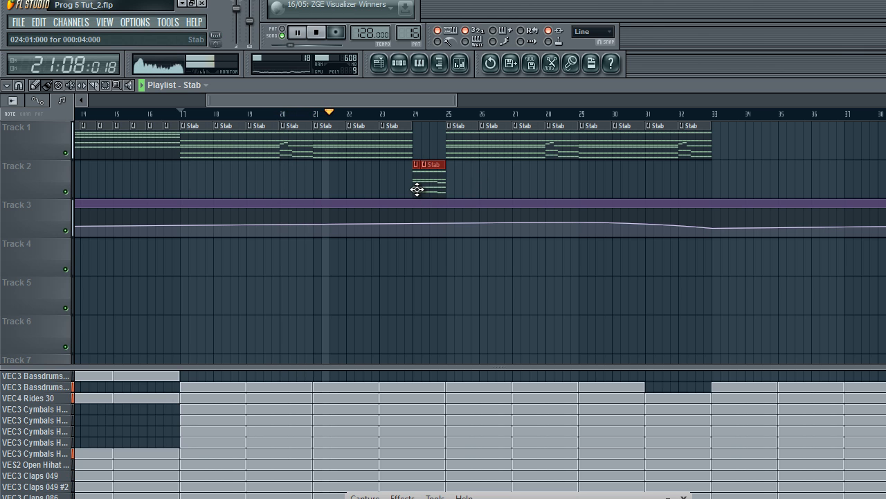
pyautogui.press('space')
pyautogui.hotkey('ctrl', 'd')
# Shorten the Stab clip at bar 21 to 8 steps, move it to Track 2, and add a short piece after it while playing from bar 21
pyautogui.press('pageup')
pyautogui.moveTo(321, 100); pyautogui.dragTo(347, 100)
pyautogui.press('pagedown')
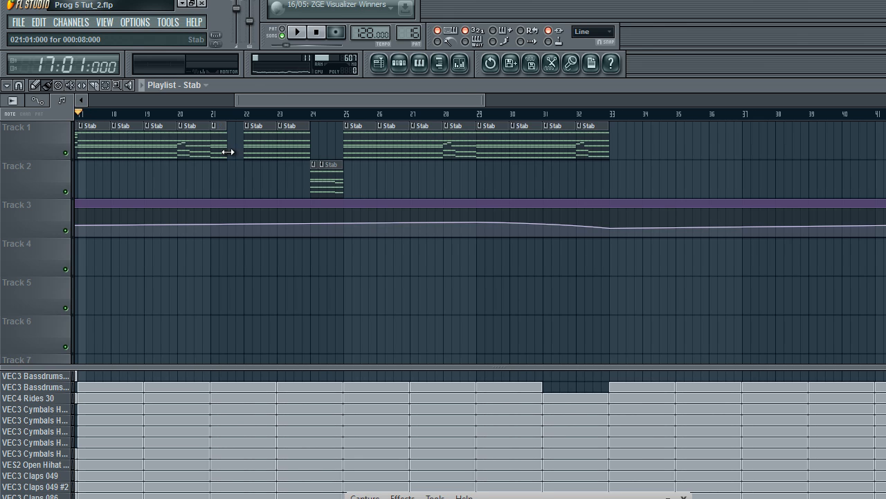
pyautogui.click(214, 116)
pyautogui.moveTo(230, 182)
pyautogui.mouseDown()
pyautogui.moveTo(225, 175)
pyautogui.moveTo(238, 178)
pyautogui.mouseUp()
pyautogui.press('space')
pyautogui.click(240, 181)
pyautogui.rightClick(240, 182)
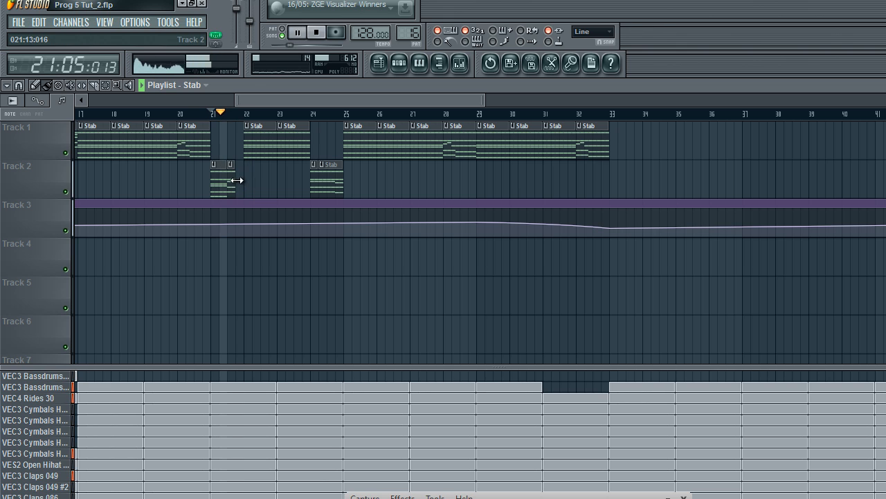
# Replace the short second piece in bar 21 on Track 2 with a Stab clip filling the rest of the bar, and audition it
pyautogui.press('space')
pyautogui.rightClick(234, 181)
pyautogui.click(240, 180)
pyautogui.press('space')
pyautogui.press('space')
# Play the arrangement from bar 17 through bar 27 to hear the new Track 2 Stab fills at bars 21 and 24
pyautogui.moveTo(237, 101); pyautogui.dragTo(226, 102)
pyautogui.moveTo(130, 115); pyautogui.dragTo(117, 116)
pyautogui.press('space')
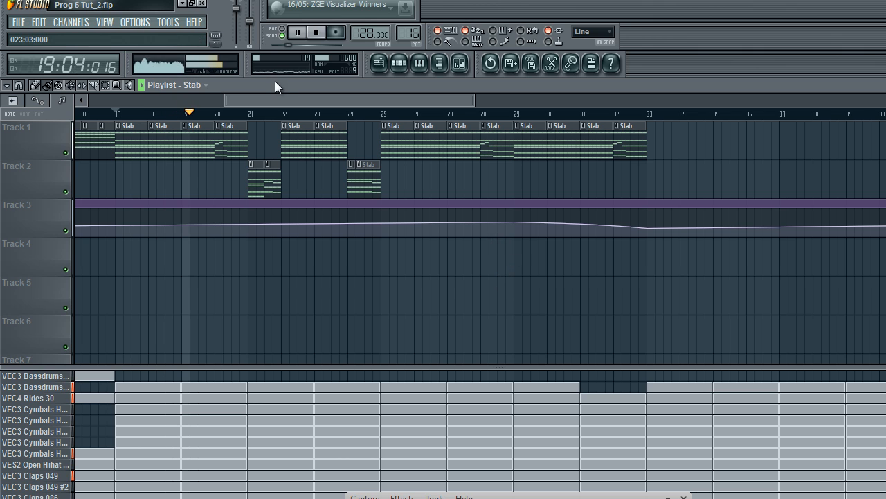
pyautogui.moveTo(265, 99); pyautogui.dragTo(250, 99)
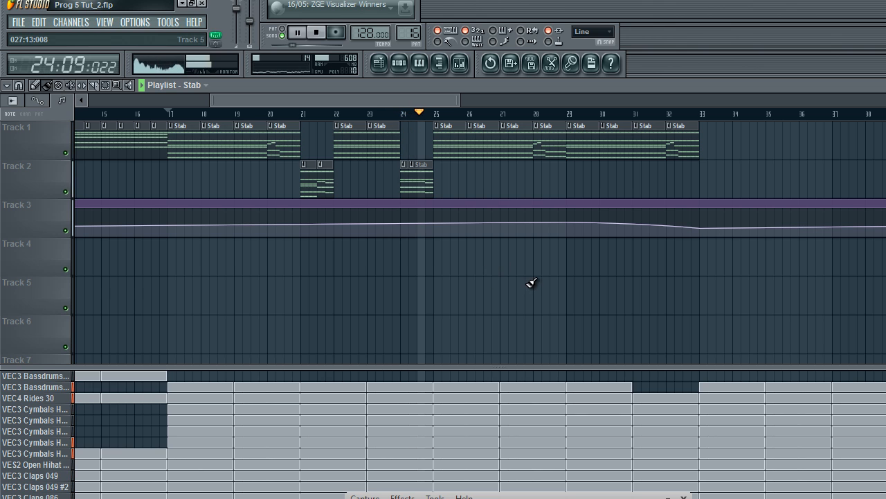
pyautogui.moveTo(448, 102); pyautogui.dragTo(442, 102)
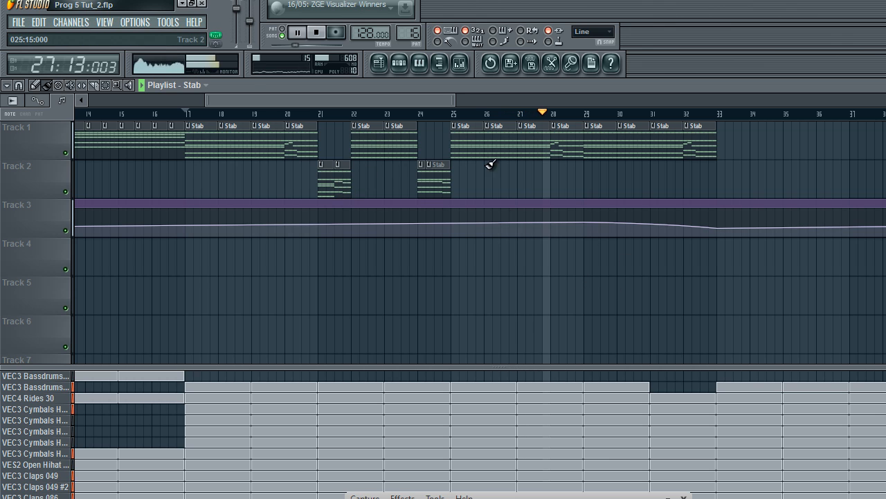
pyautogui.click(326, 185)
pyautogui.press('space')
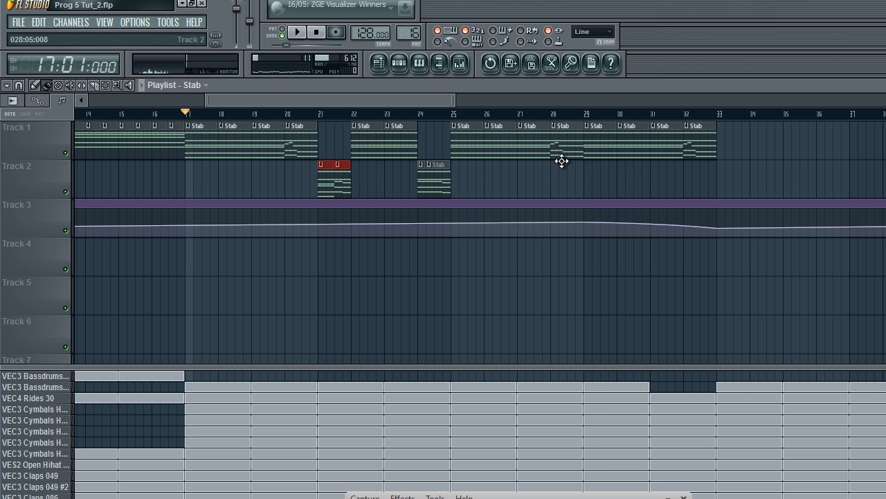
# Show the channel rack, switch to pattern 22, Saw, and preview it in pattern mode
pyautogui.moveTo(369, 98); pyautogui.dragTo(44, 139)
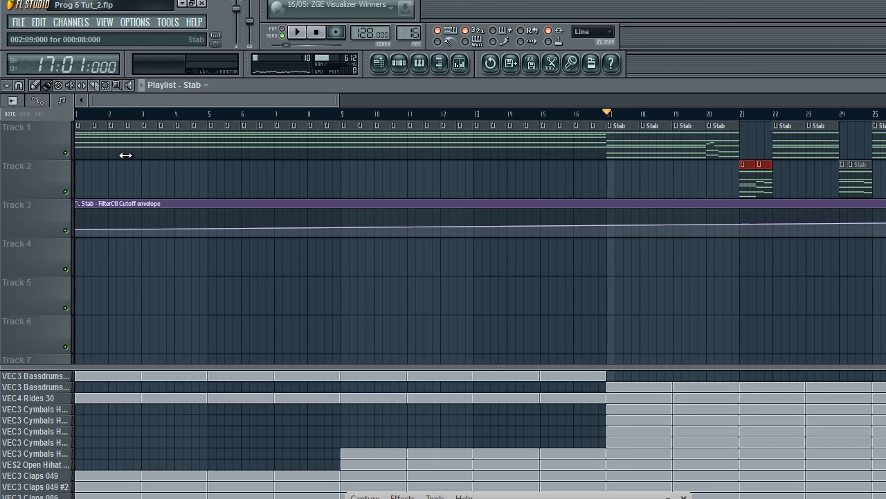
pyautogui.moveTo(178, 102); pyautogui.dragTo(131, 87)
pyautogui.moveTo(315, 98); pyautogui.dragTo(459, 117)
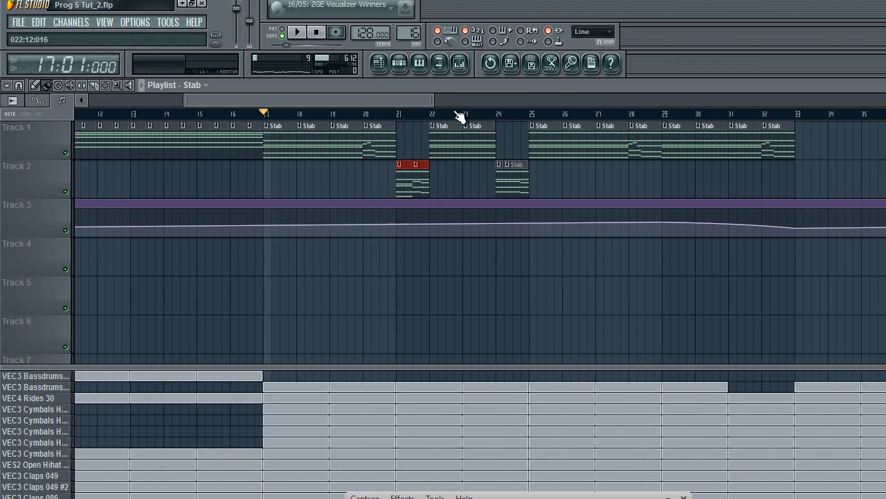
pyautogui.click(399, 65)
pyautogui.moveTo(410, 33); pyautogui.dragTo(411, 0)
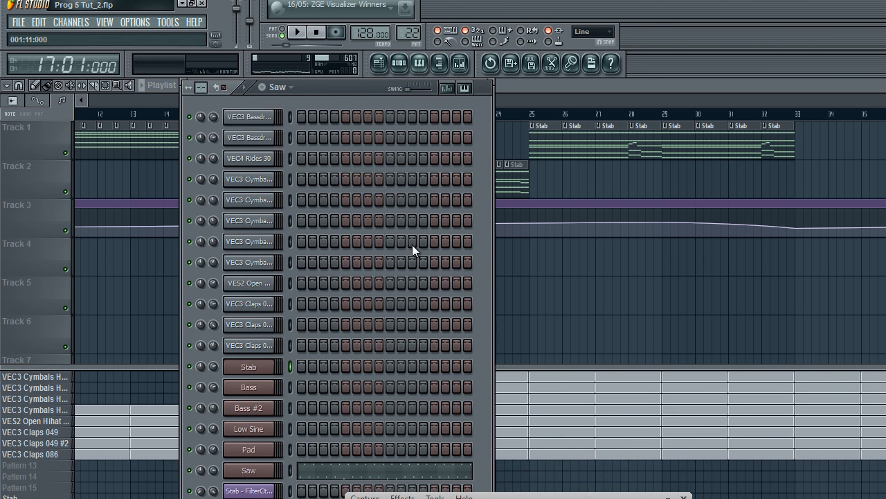
pyautogui.press('space')
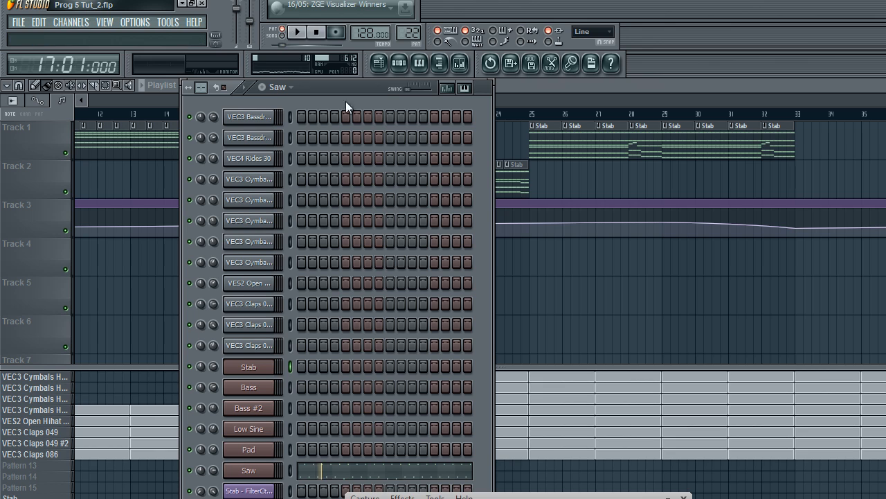
# Stop the preview, return to the playlist, and place the Saw pattern on Track 4 at bar 17 with song playback set there
pyautogui.press('F6')
pyautogui.press('space')
pyautogui.click(271, 254)
pyautogui.click(269, 114)
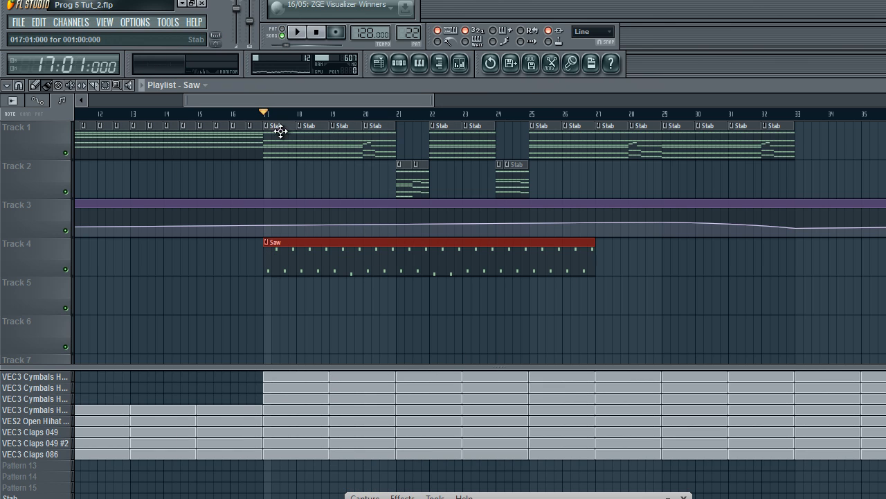
# Open the Saw channel's Sylenth synth and tweak its Filter Control Cutoff, ending at 146.16 Hz
pyautogui.doubleClick(472, 259)
pyautogui.click(399, 63)
pyautogui.click(251, 477)
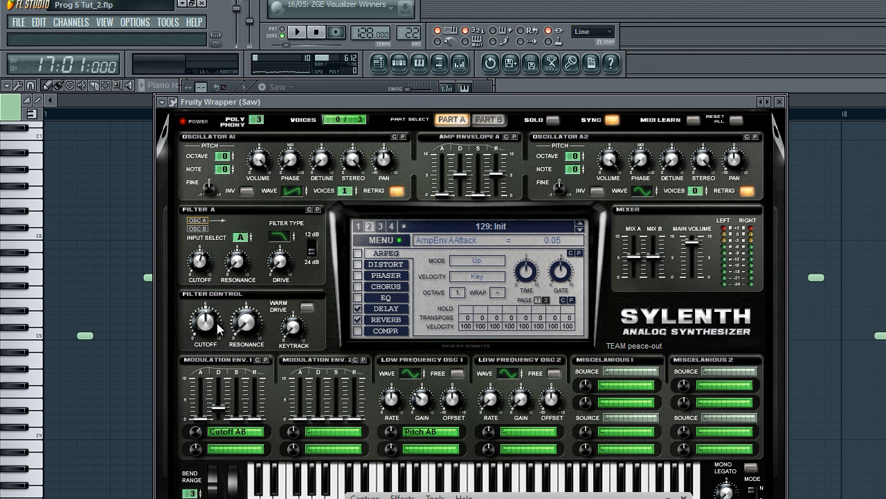
pyautogui.click(212, 322)
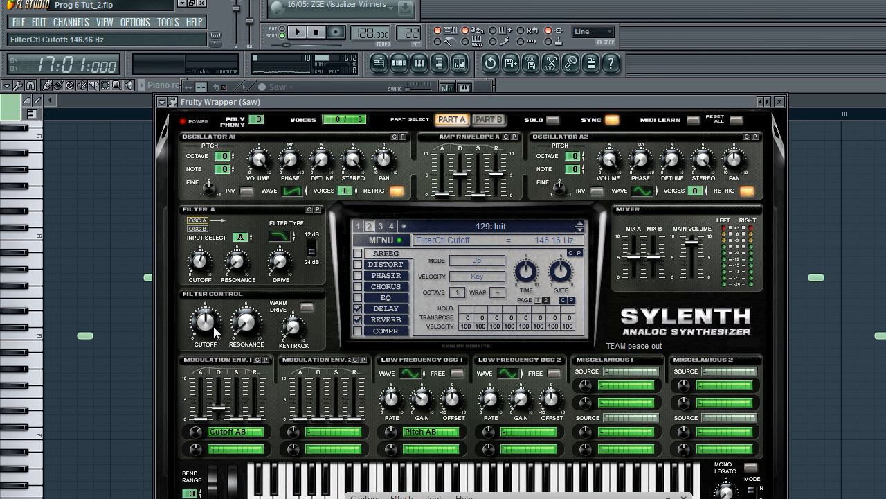
pyautogui.click(162, 102)
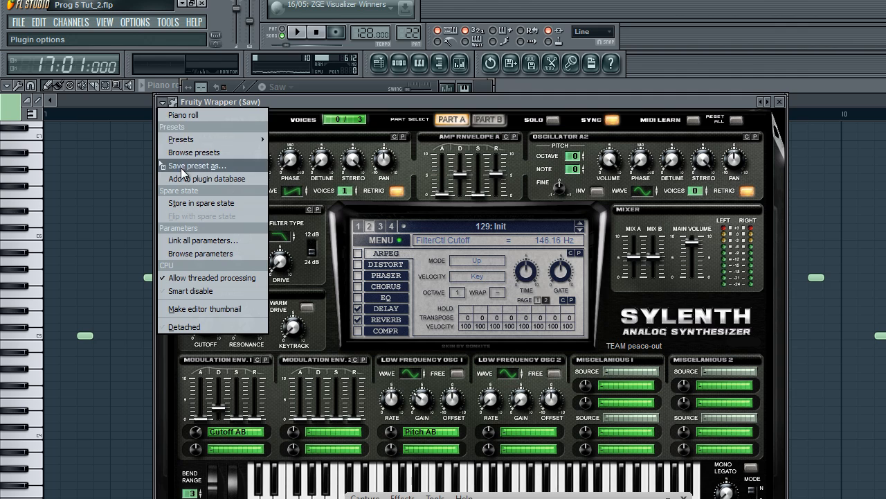
pyautogui.click(245, 99)
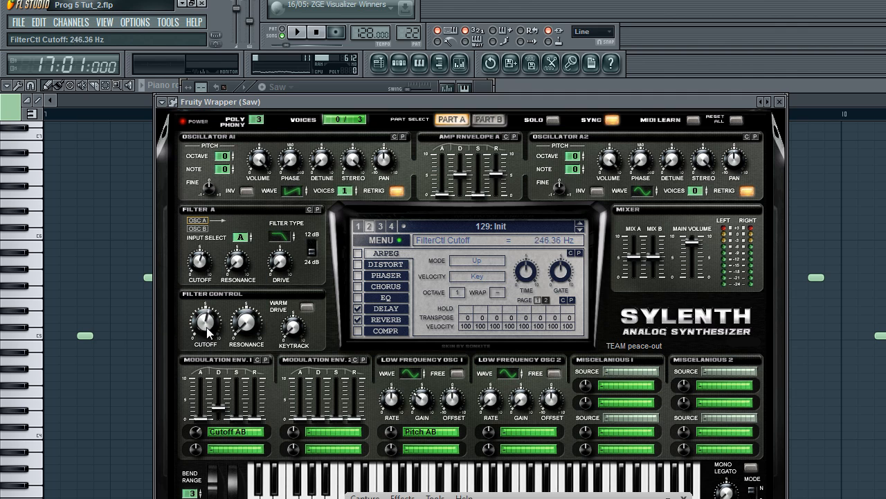
pyautogui.moveTo(207, 362); pyautogui.dragTo(233, 327)
# Create an automation clip for the last tweaked parameter, the Saw's FilterCtl Cutoff, and locate it on Track 10 in the playlist
pyautogui.click(167, 22)
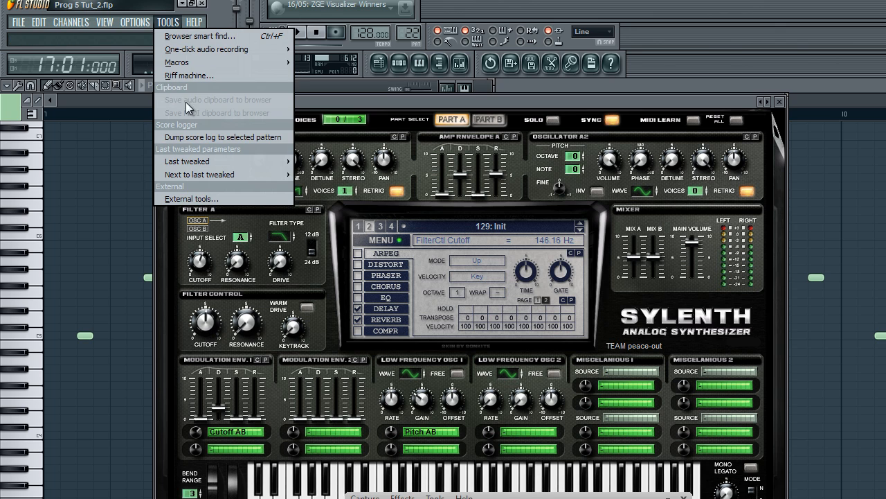
pyautogui.moveTo(185, 161)
pyautogui.click(342, 233)
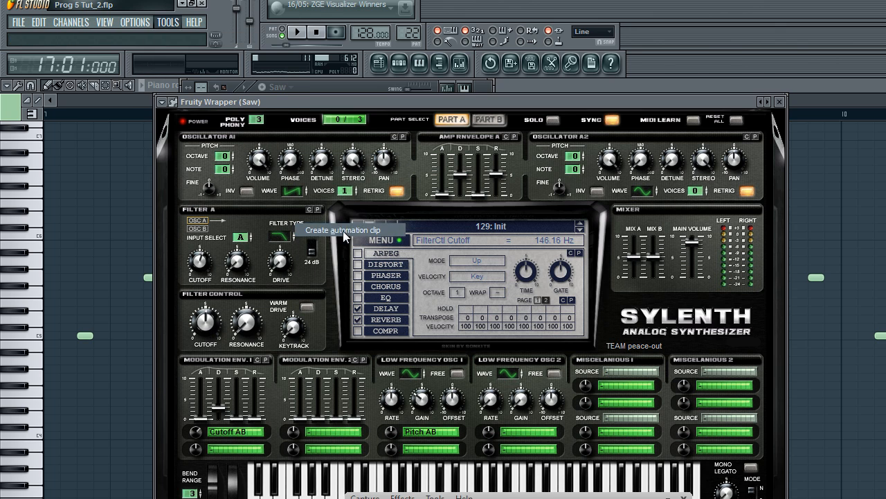
pyautogui.click(376, 61)
pyautogui.moveTo(321, 101); pyautogui.dragTo(375, 101)
pyautogui.scroll(-5, 384, 160)
pyautogui.scroll(-3, 370, 170)
pyautogui.scroll(4, 370, 169)
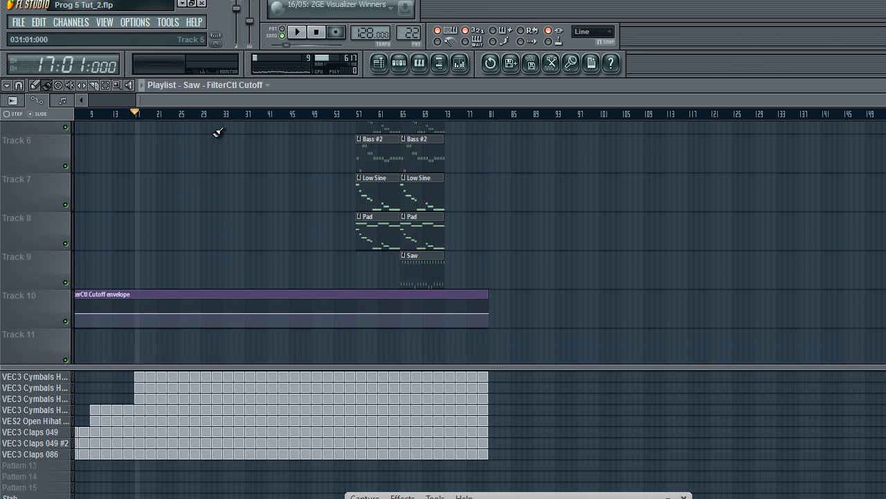
pyautogui.scroll(7, 217, 132)
pyautogui.moveTo(207, 106); pyautogui.dragTo(237, 106)
pyautogui.scroll(1, 323, 144)
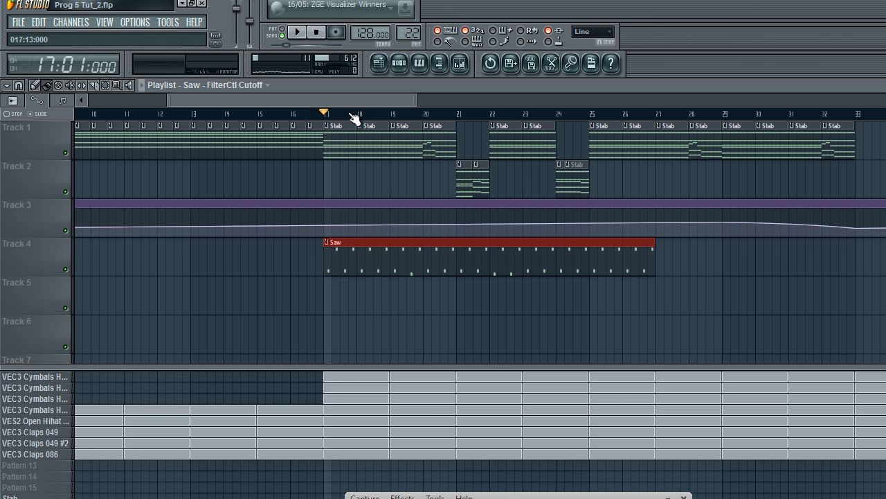
pyautogui.moveTo(326, 114); pyautogui.dragTo(857, 113)
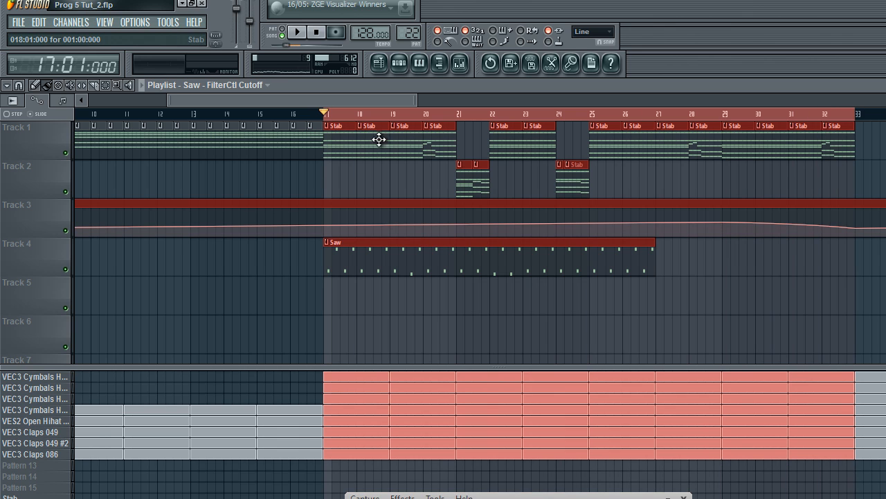
pyautogui.click(362, 116)
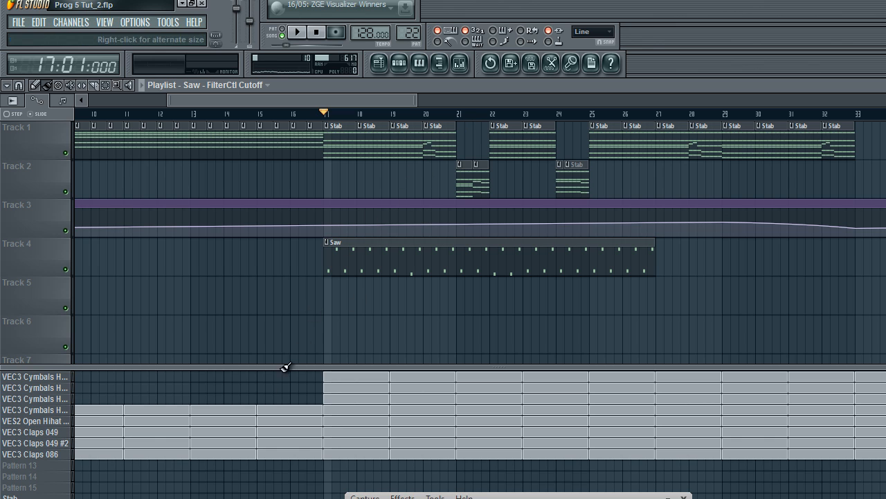
# Place a second Saw clip on Track 4 at bar 27, directly after the first one
pyautogui.moveTo(378, 100); pyautogui.dragTo(420, 97)
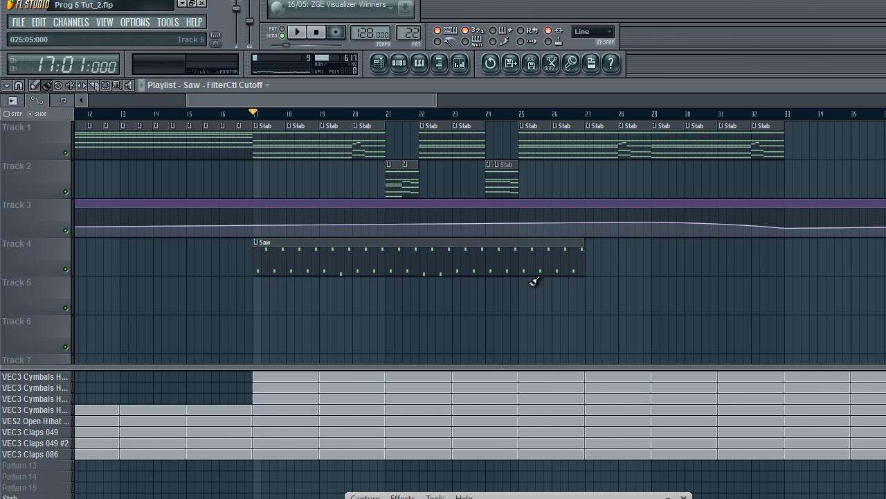
pyautogui.hscroll(3, 258, 125)
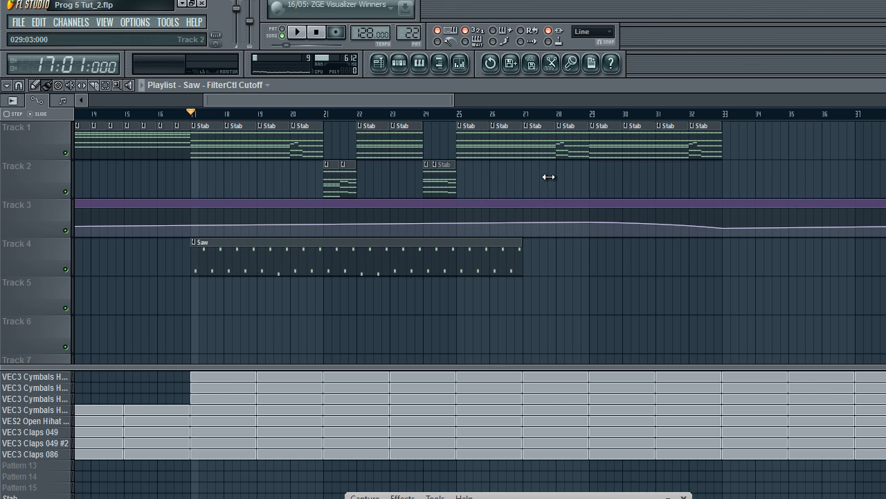
pyautogui.moveTo(366, 99); pyautogui.dragTo(397, 99)
pyautogui.click(434, 268)
pyautogui.rightClick(465, 243)
pyautogui.click(419, 248)
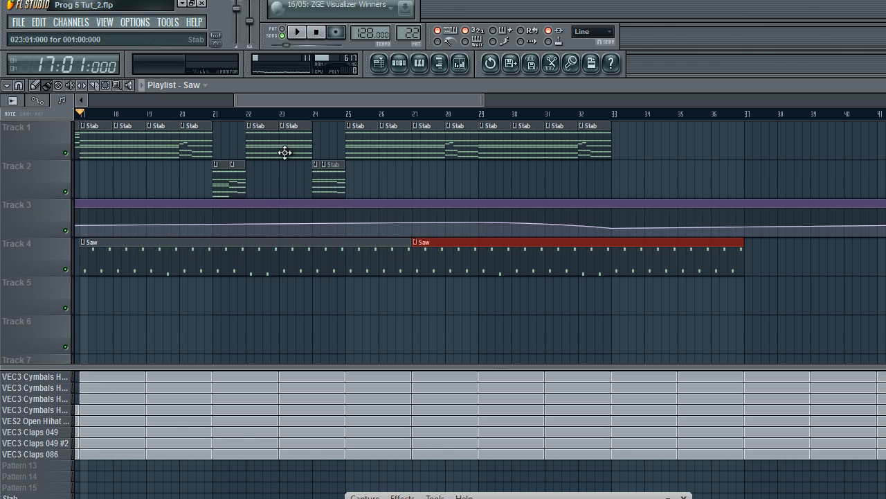
# Add two points to the Track 10 cutoff envelope, just before and at bar 17, making the cutoff drop at bar 17
pyautogui.moveTo(323, 102); pyautogui.dragTo(313, 108)
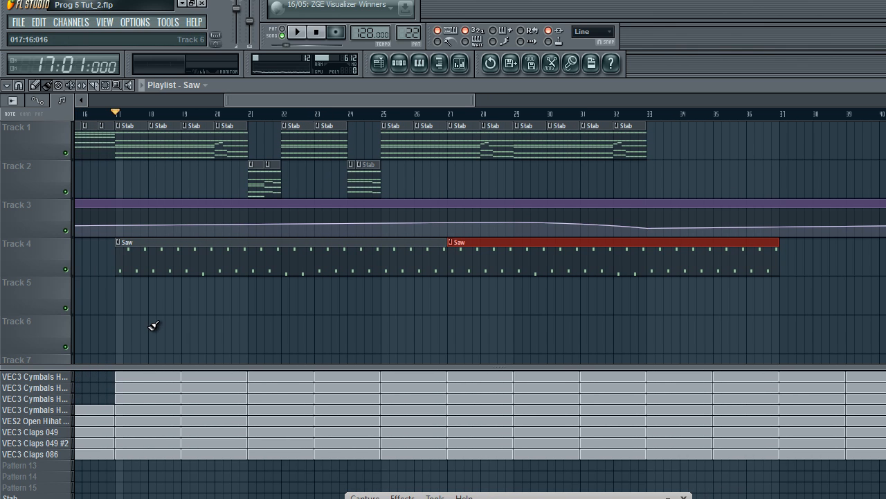
pyautogui.moveTo(276, 99); pyautogui.dragTo(229, 104)
pyautogui.scroll(-6, 255, 150)
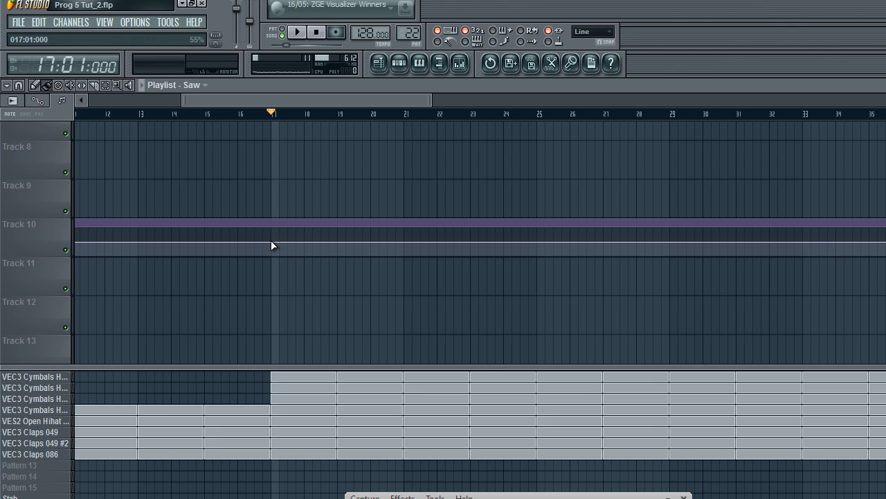
pyautogui.moveTo(267, 243); pyautogui.dragTo(277, 252)
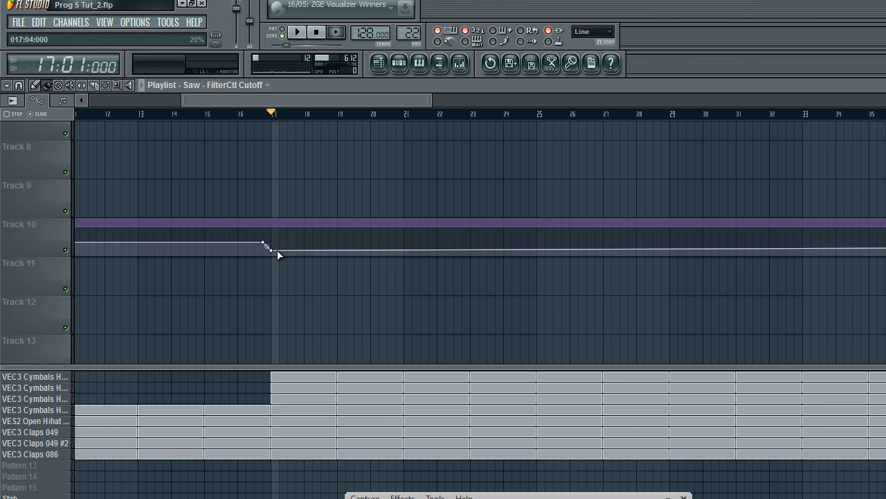
# Try ending the cutoff rise with an envelope point at bar 33 on Track 10, and delete the point
pyautogui.moveTo(345, 102); pyautogui.dragTo(358, 97)
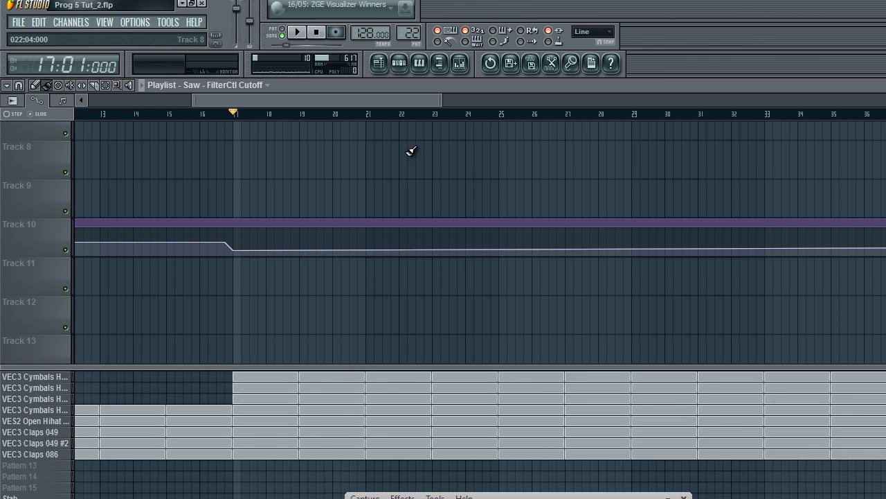
pyautogui.scroll(7, 423, 152)
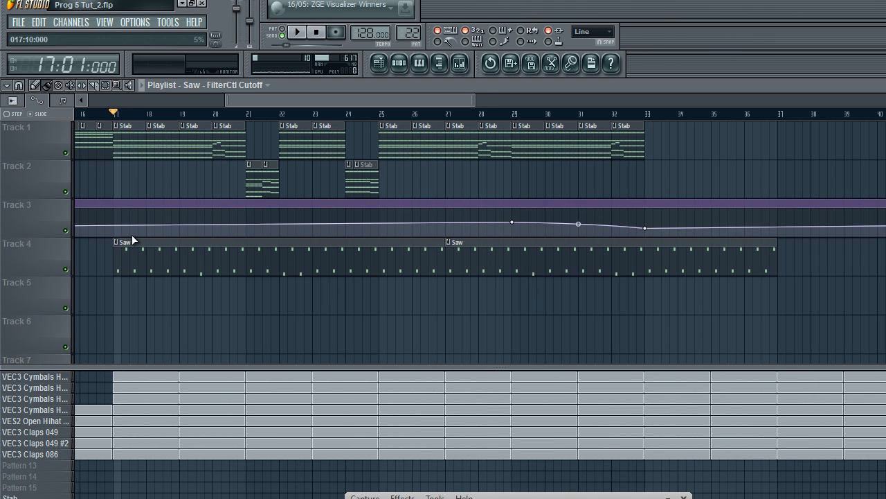
pyautogui.scroll(-6, 540, 255)
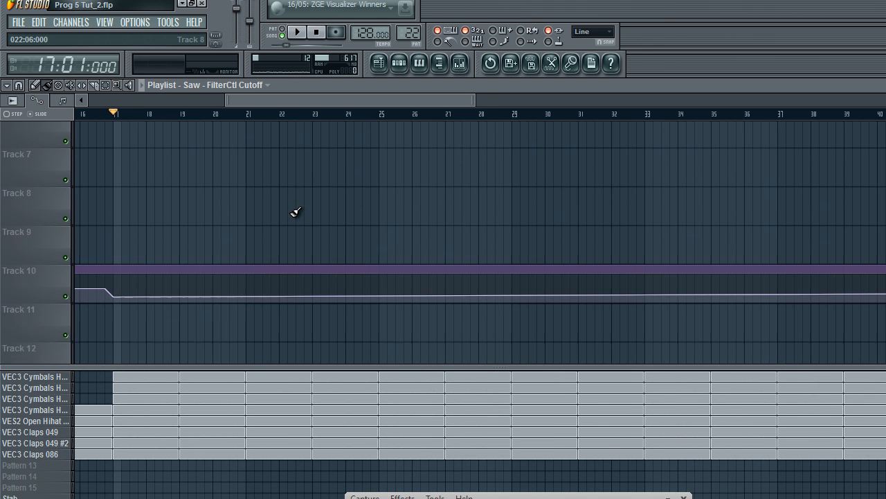
pyautogui.click(647, 267)
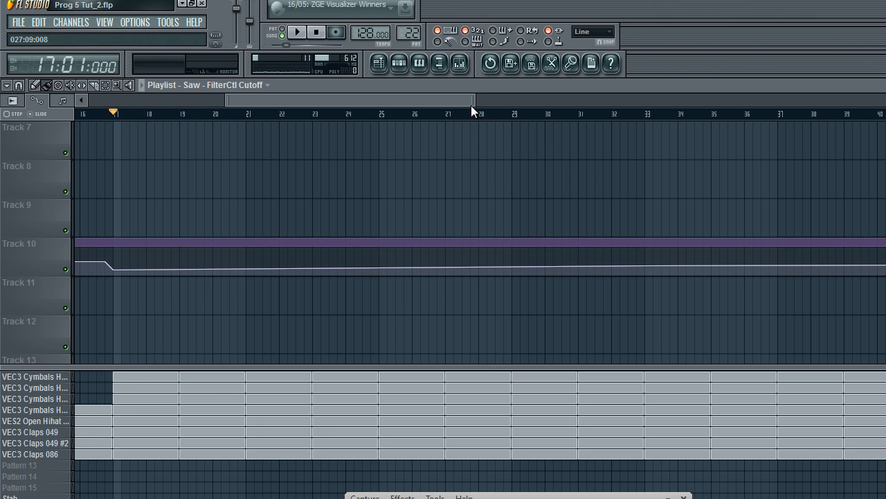
pyautogui.moveTo(471, 105); pyautogui.dragTo(488, 105)
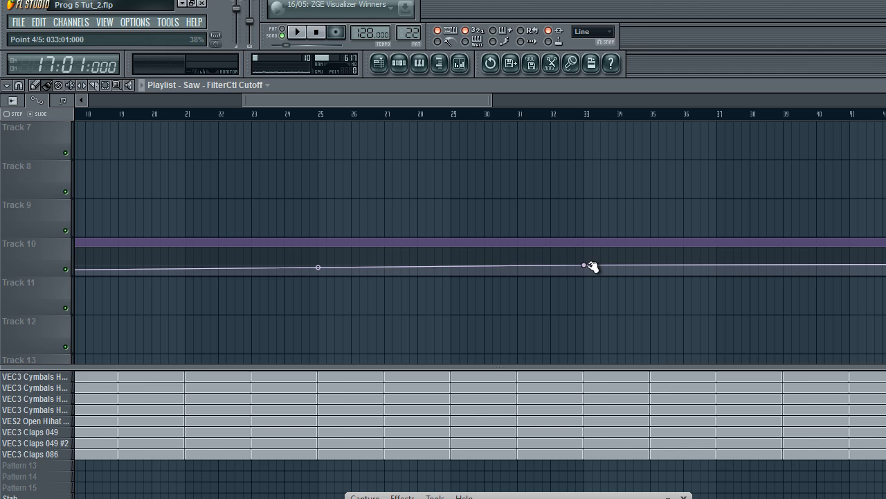
pyautogui.rightClick(586, 266)
pyautogui.click(599, 282)
pyautogui.scroll(-4, 203, 170)
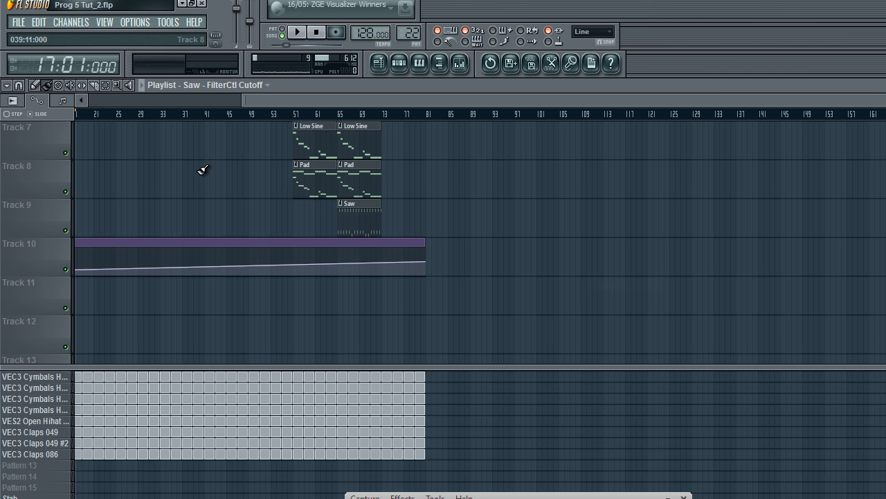
pyautogui.click(228, 104)
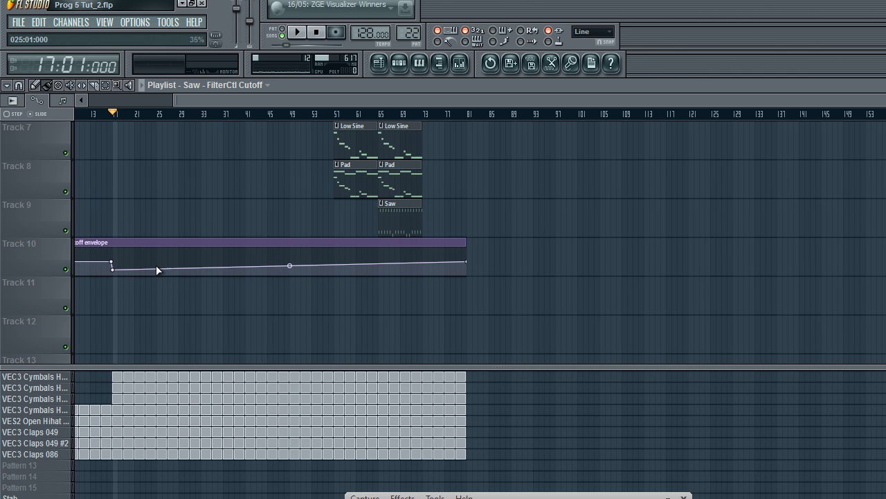
pyautogui.moveTo(198, 267); pyautogui.dragTo(201, 261)
pyautogui.rightClick(203, 262)
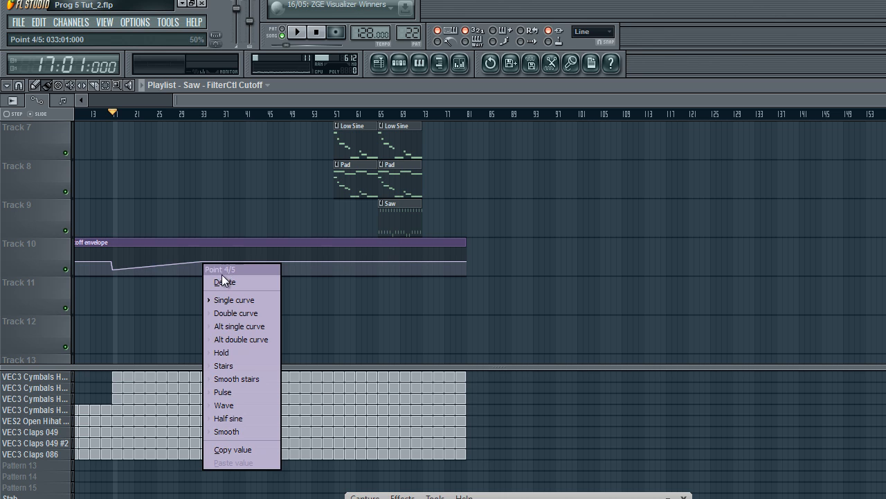
pyautogui.click(222, 281)
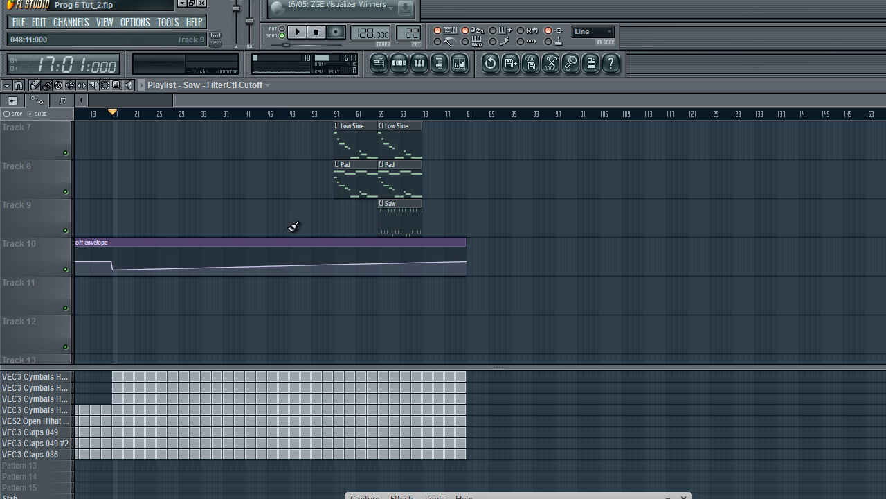
# Add a point to the Track 10 cutoff envelope at bar 49 and set it to 50%
pyautogui.click(289, 265)
pyautogui.rightClick(288, 260)
pyautogui.click(308, 277)
pyautogui.click(290, 260)
pyautogui.rightClick(288, 261)
pyautogui.click(309, 278)
pyautogui.click(290, 261)
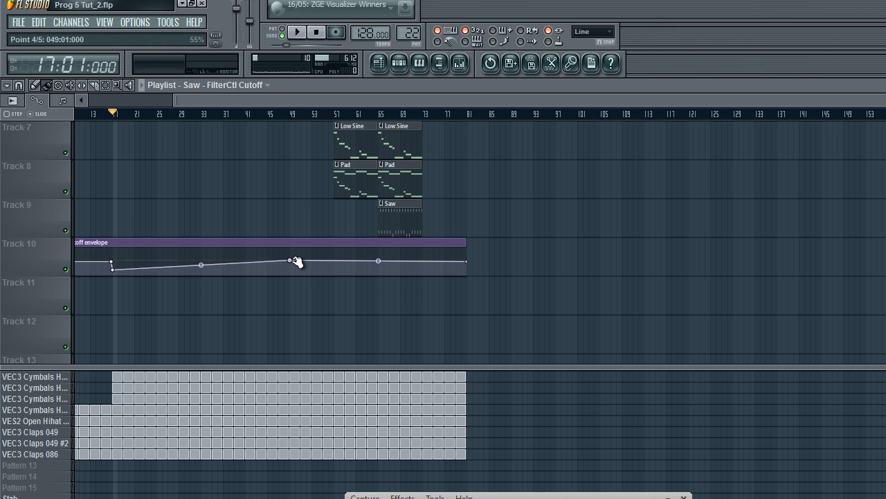
pyautogui.moveTo(295, 261); pyautogui.dragTo(293, 263)
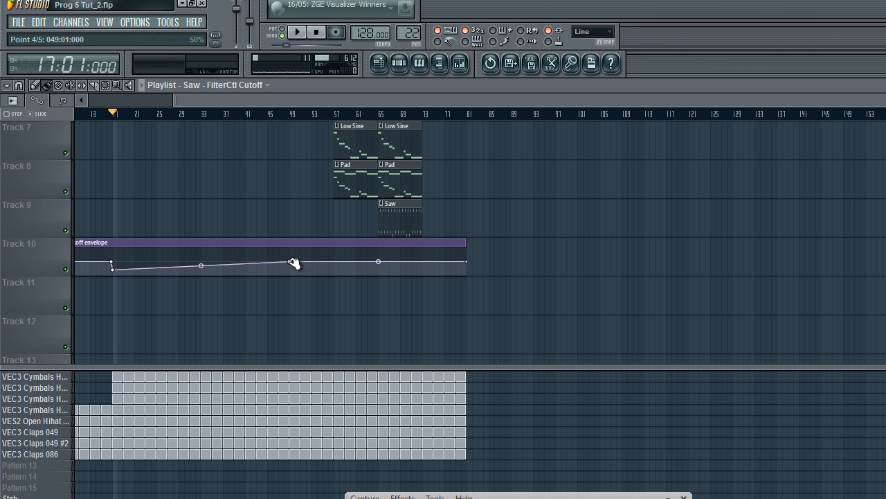
# Play the arrangement from bar 13 to hear the Saw enter at bar 17 with its cutoff automation
pyautogui.hotkey('shift', '2')
pyautogui.scroll(6, 277, 152)
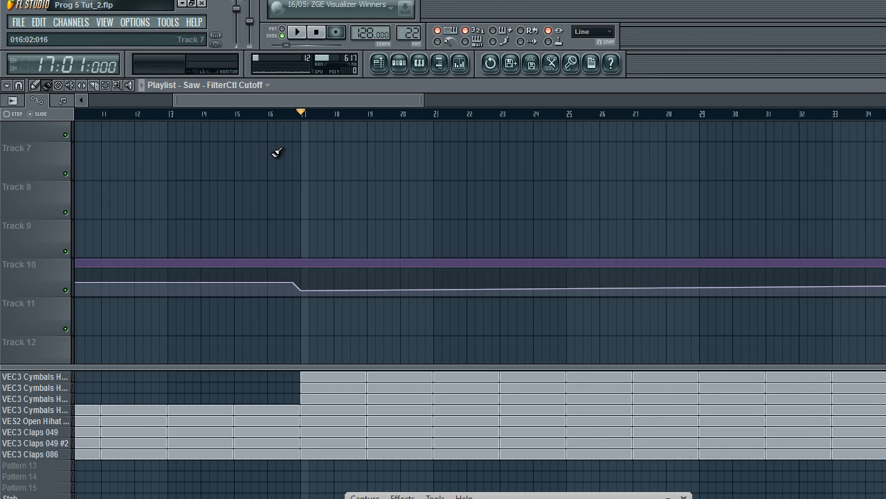
pyautogui.click(173, 114)
pyautogui.press('space')
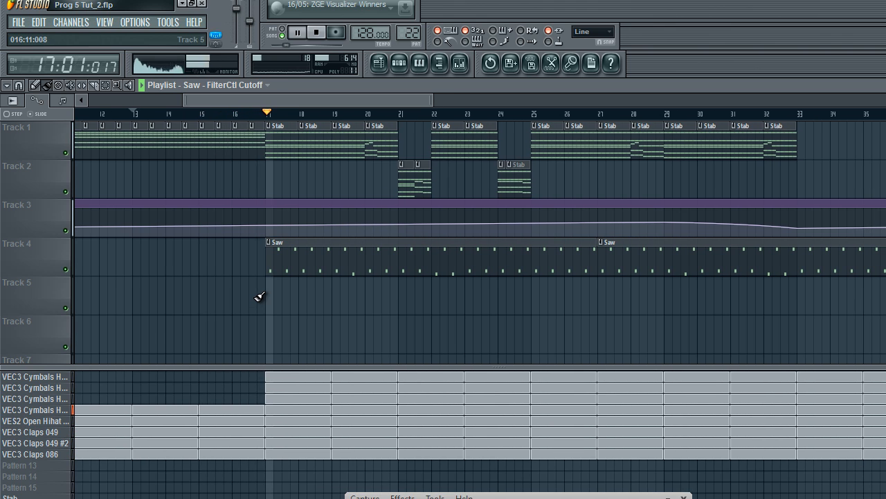
pyautogui.moveTo(268, 95); pyautogui.dragTo(310, 89)
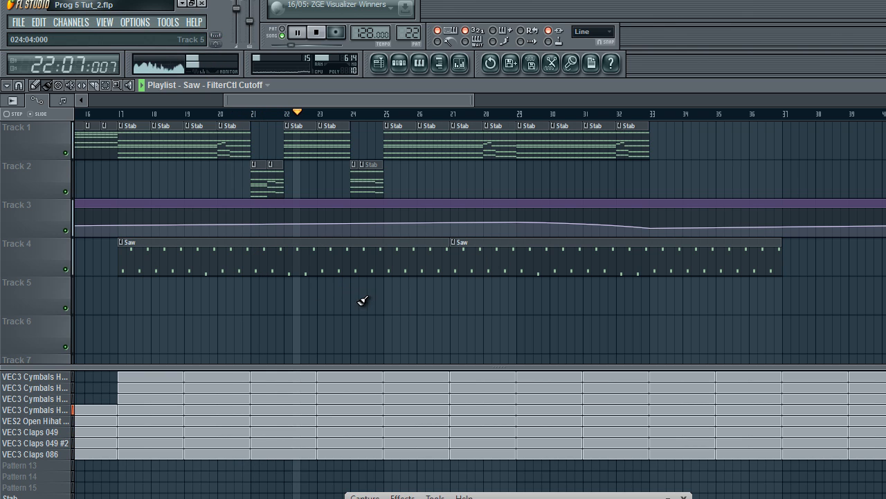
# Shorten the Saw clips on Track 4 to four bars and arrange them at bars 17, 23 and 27
pyautogui.moveTo(143, 259); pyautogui.dragTo(347, 270)
pyautogui.rightClick(459, 258)
pyautogui.click(454, 259)
pyautogui.click(123, 254)
# Fill the gap on Track 4 at bar 21 with a Saw clip trimmed to two bars
pyautogui.click(269, 293)
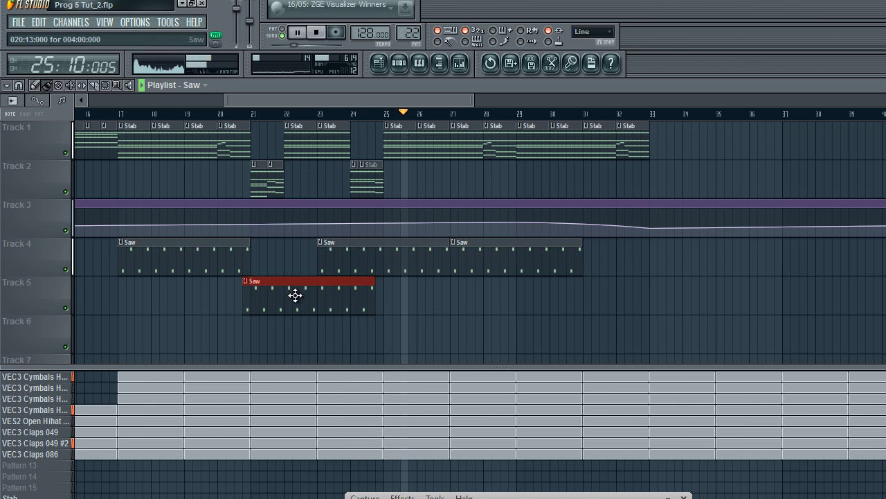
pyautogui.moveTo(367, 288); pyautogui.dragTo(311, 264)
pyautogui.click(299, 296)
pyautogui.rightClick(298, 296)
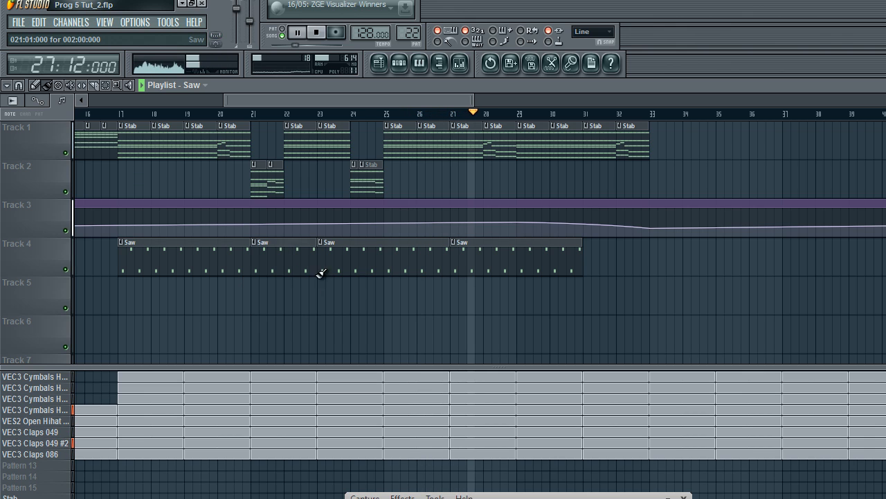
# Add a two-bar Saw clip at bar 31 on Track 4 and duplicate the Stab and Saw clips of bars 17–32 to bar 33
pyautogui.click(598, 257)
pyautogui.moveTo(619, 261); pyautogui.dragTo(610, 261)
pyautogui.moveTo(633, 264); pyautogui.dragTo(686, 265)
pyautogui.moveTo(675, 167); pyautogui.dragTo(696, 117)
pyautogui.click(590, 317)
# Check the Track 10 cutoff envelope and the repeated Stab and Saw clips between bars 33 and 49 during playback
pyautogui.scroll(-7, 590, 317)
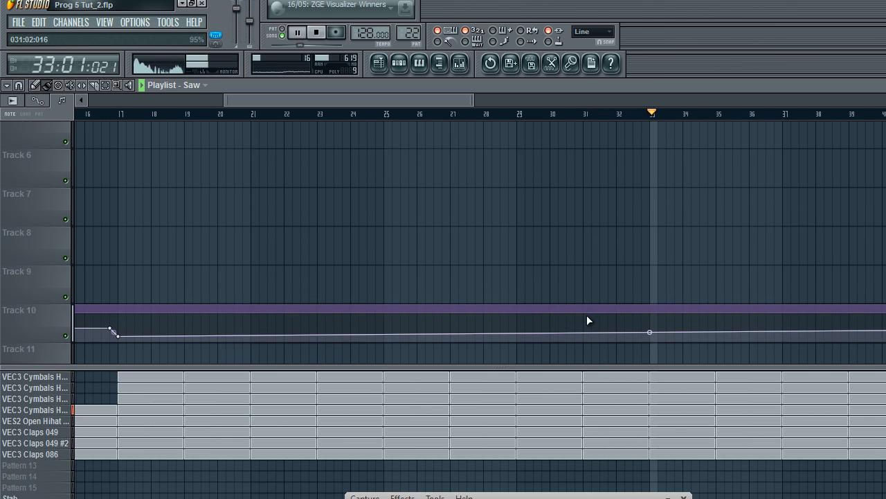
pyautogui.moveTo(458, 101); pyautogui.dragTo(500, 104)
pyautogui.scroll(5, 563, 224)
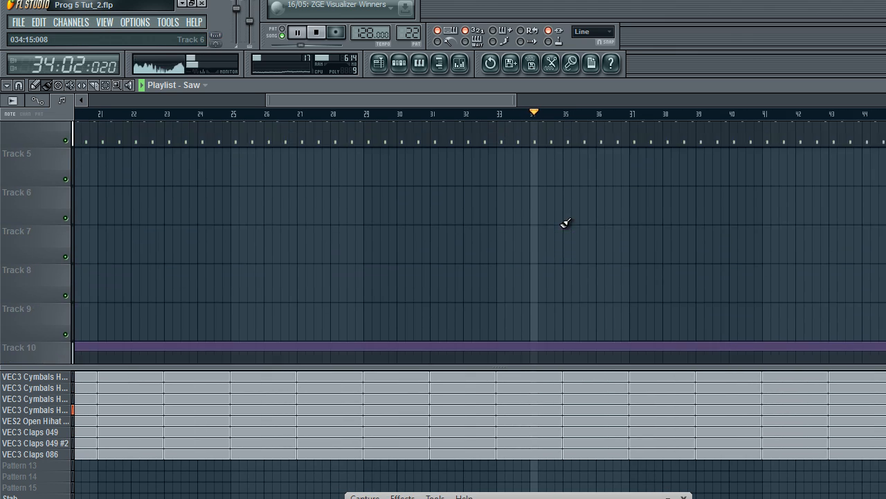
pyautogui.moveTo(484, 102); pyautogui.dragTo(572, 81)
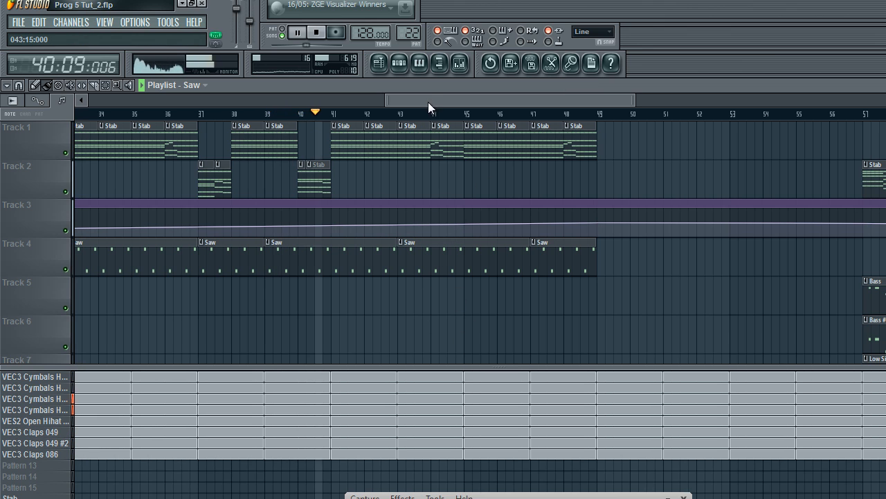
# Continue the Saw pattern on Track 4 with two-bar clips at bars 49 and 51
pyautogui.moveTo(432, 100); pyautogui.dragTo(443, 94)
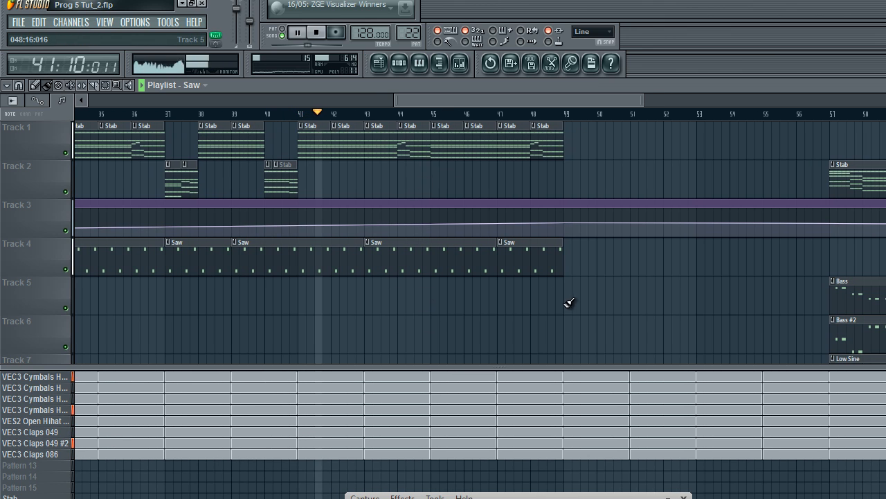
pyautogui.scroll(3, 619, 404)
pyautogui.moveTo(526, 93); pyautogui.dragTo(549, 94)
pyautogui.scroll(-2, 512, 164)
pyautogui.scroll(2, 516, 167)
pyautogui.moveTo(486, 102)
pyautogui.mouseDown()
pyautogui.moveTo(440, 113)
pyautogui.moveTo(479, 98)
pyautogui.mouseUp()
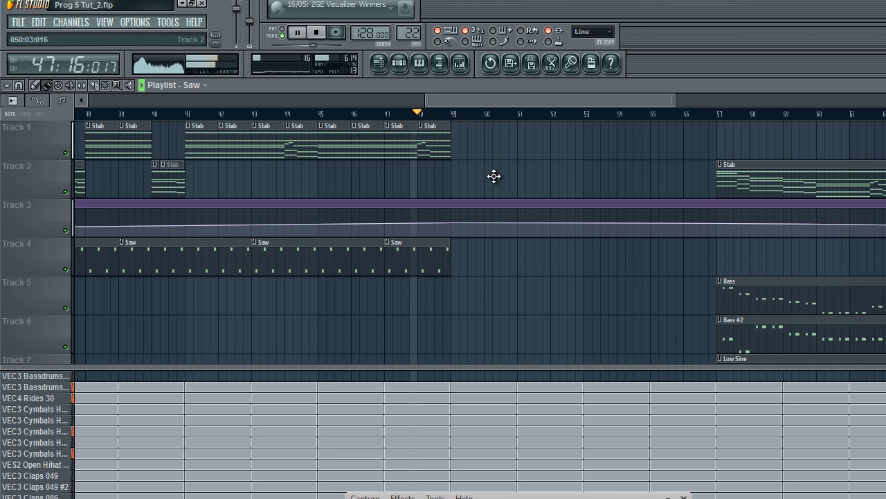
pyautogui.click(459, 253)
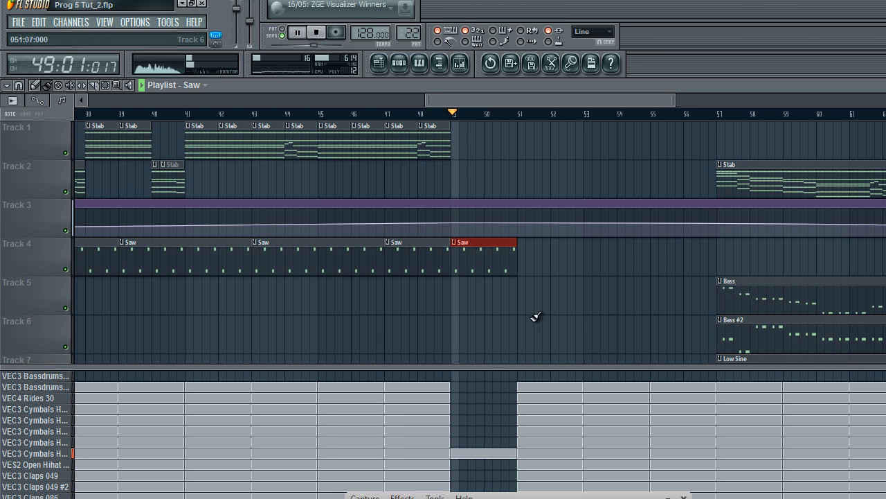
pyautogui.click(567, 262)
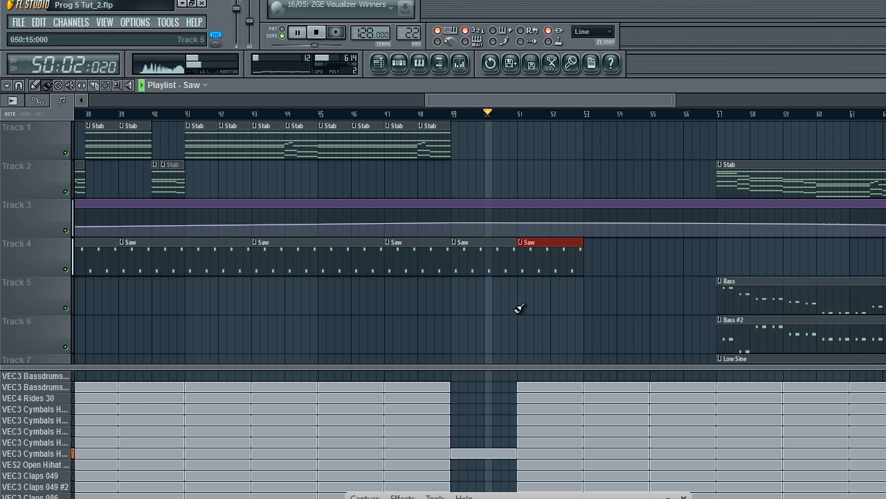
# Fill bars 51 to 56 on Track 1 with Stab clips and add Saw clips at bars 53 and 55 on Track 4
pyautogui.click(397, 150)
pyautogui.click(527, 137)
pyautogui.moveTo(565, 136); pyautogui.dragTo(668, 138)
pyautogui.click(574, 253)
pyautogui.click(602, 254)
pyautogui.click(659, 254)
pyautogui.press('space')
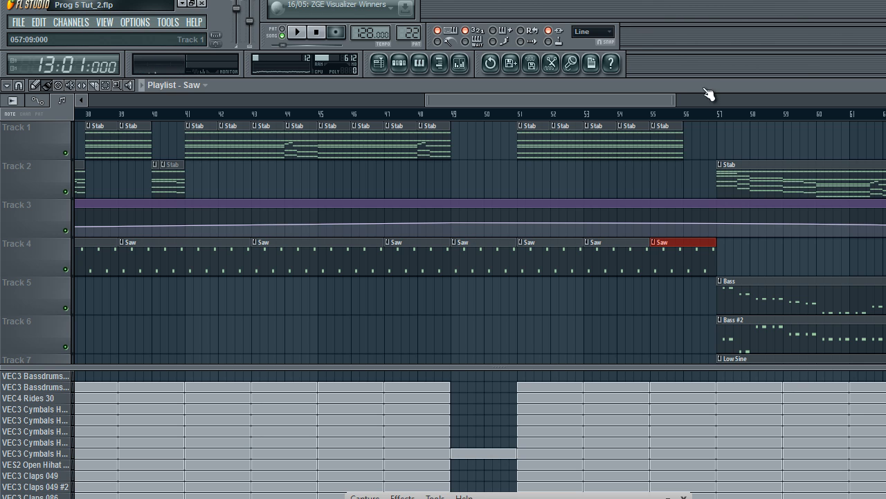
pyautogui.click(659, 149)
pyautogui.click(689, 141)
pyautogui.moveTo(569, 101)
pyautogui.mouseDown()
pyautogui.moveTo(641, 92)
pyautogui.moveTo(533, 112)
pyautogui.moveTo(572, 101)
pyautogui.mouseUp()
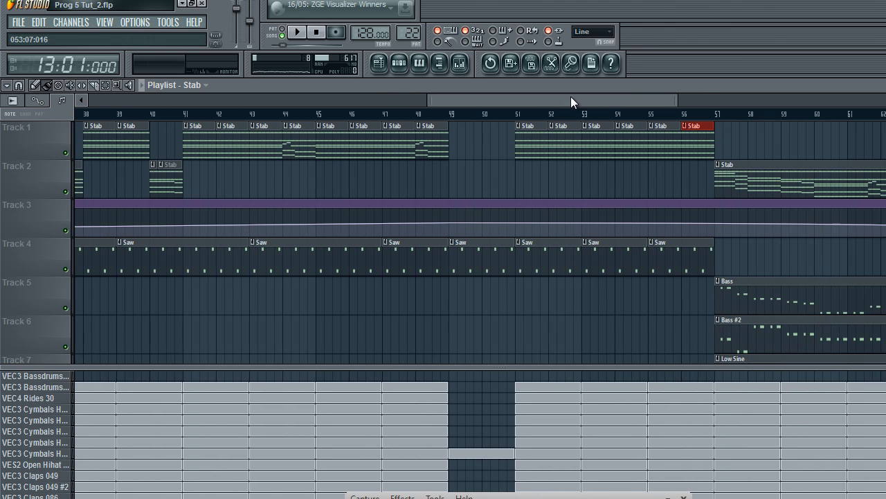
# Review the Stab, Saw and drum arrangement between bars 15 and 54, playing it briefly from bar 33
pyautogui.moveTo(445, 111); pyautogui.dragTo(504, 104)
pyautogui.rightClick(484, 107)
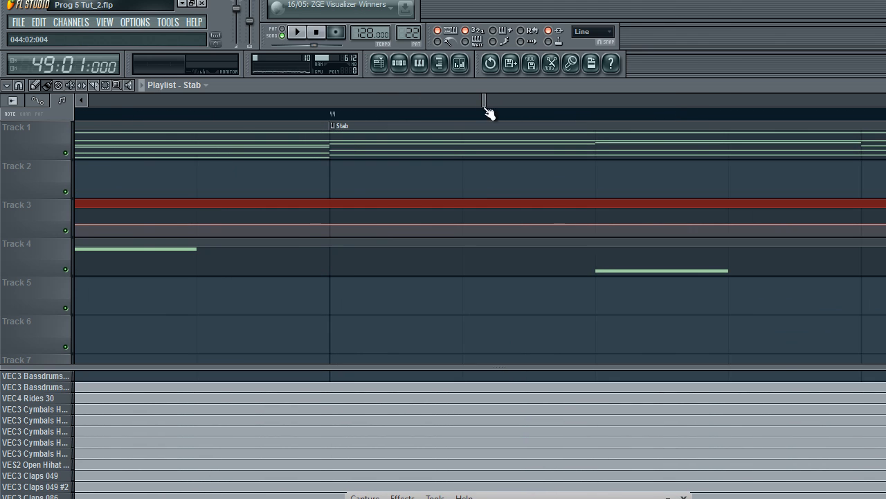
pyautogui.rightClick(328, 117)
pyautogui.moveTo(412, 100); pyautogui.dragTo(471, 125)
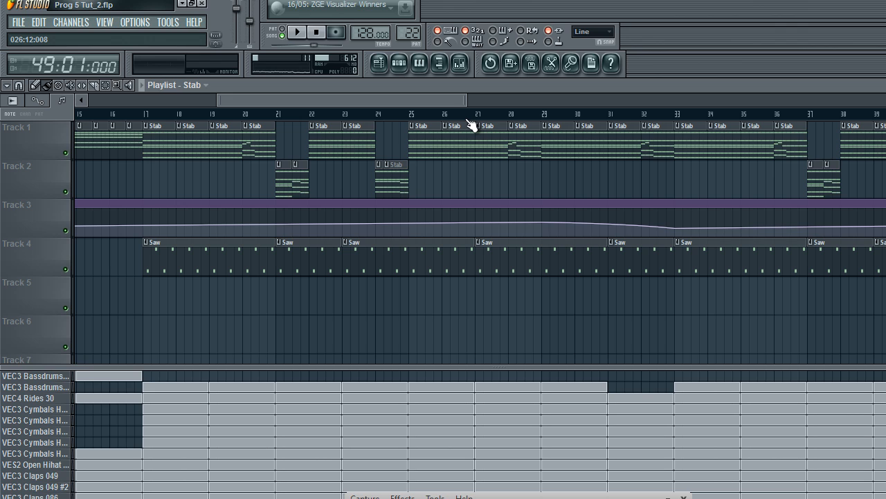
pyautogui.moveTo(468, 121); pyautogui.dragTo(440, 101)
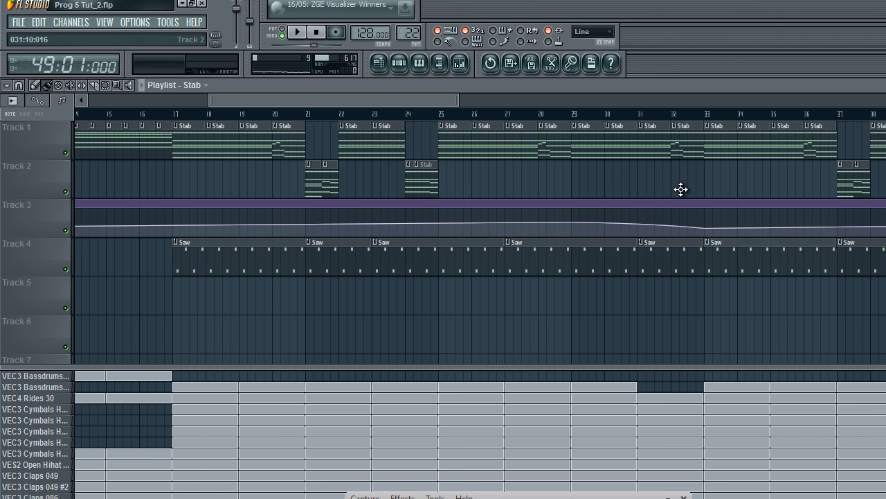
pyautogui.moveTo(385, 98); pyautogui.dragTo(416, 99)
pyautogui.click(594, 114)
pyautogui.press('space')
pyautogui.hscroll(2, 451, 124)
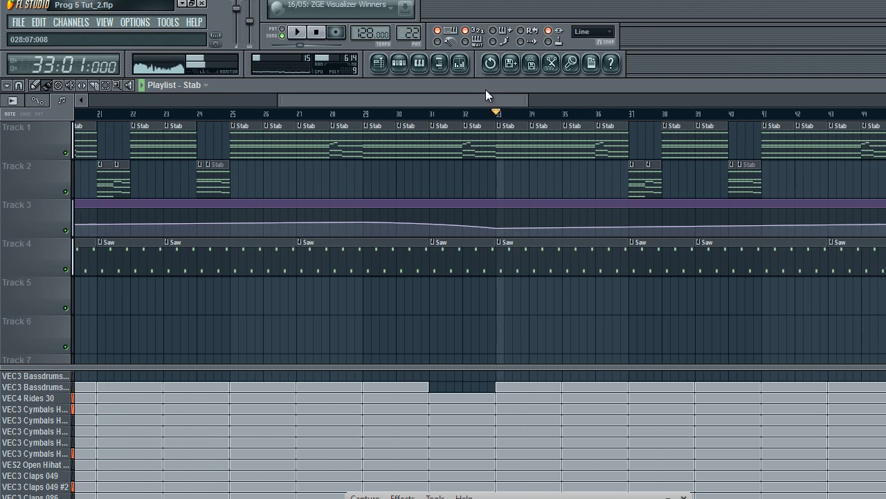
pyautogui.press('space')
pyautogui.hscroll(10, 589, 122)
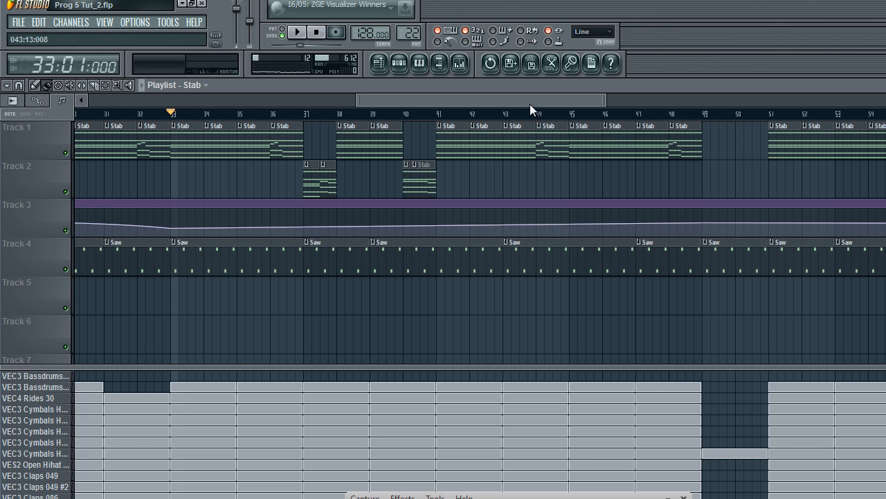
pyautogui.hscroll(-6, 422, 133)
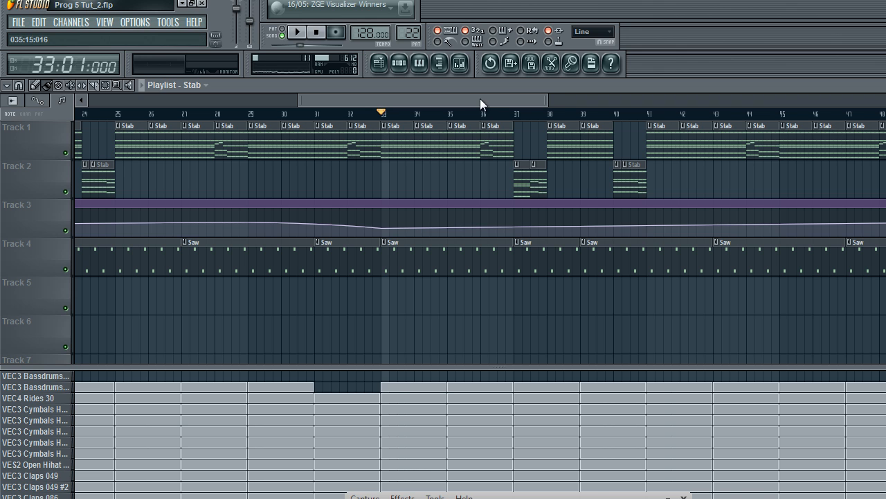
pyautogui.hscroll(-1, 479, 103)
# Inspect the Sylenth synth settings of the Saw, Pad and Bass channels
pyautogui.press('F6')
pyautogui.moveTo(398, 30); pyautogui.dragTo(417, 24)
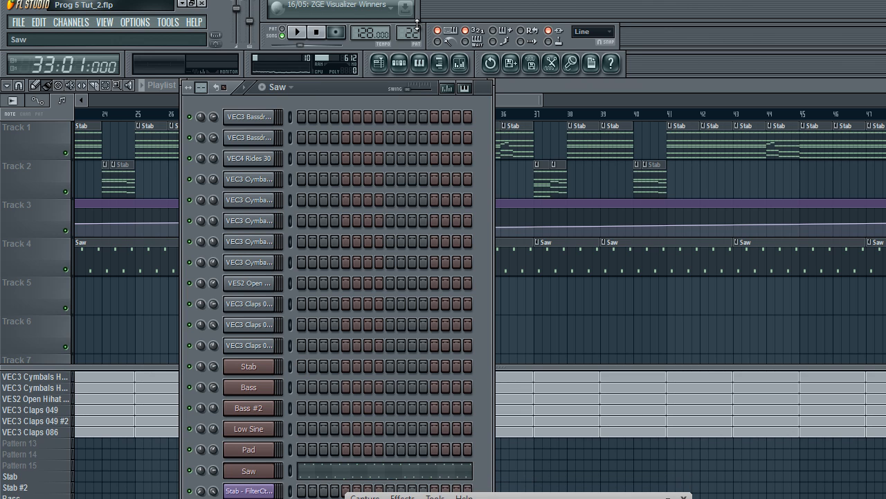
pyautogui.scroll(-1, 416, 29)
pyautogui.scroll(1, 417, 29)
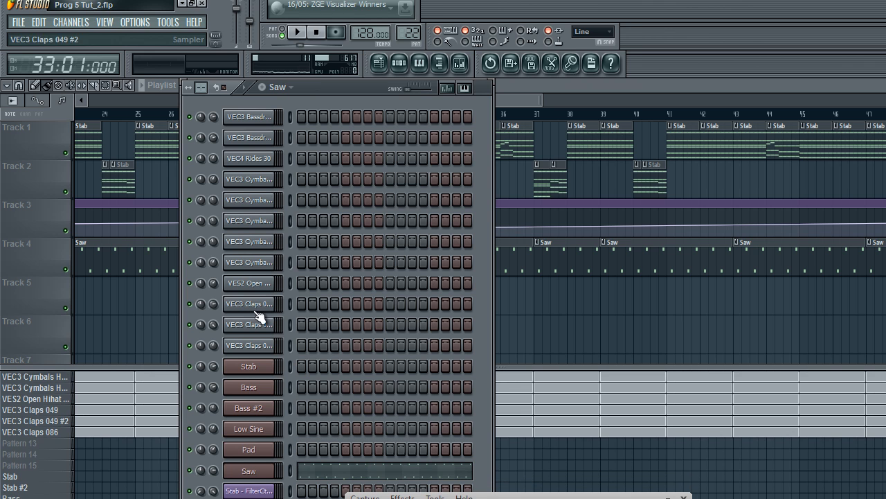
pyautogui.click(261, 472)
pyautogui.moveTo(378, 121); pyautogui.dragTo(369, 43)
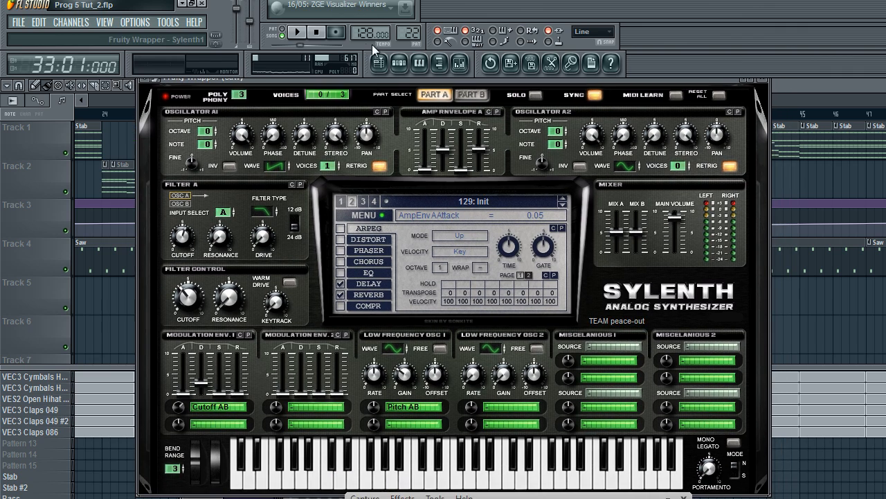
pyautogui.click(398, 63)
pyautogui.click(249, 461)
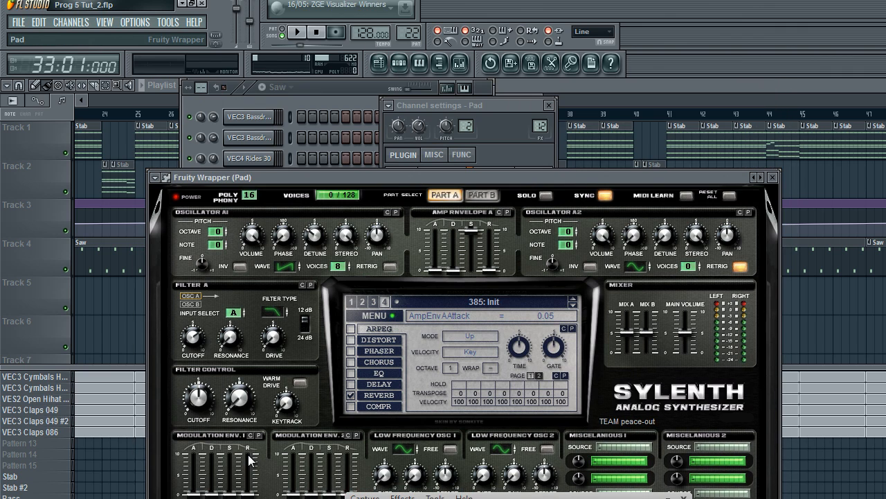
pyautogui.moveTo(343, 178); pyautogui.dragTo(346, 84)
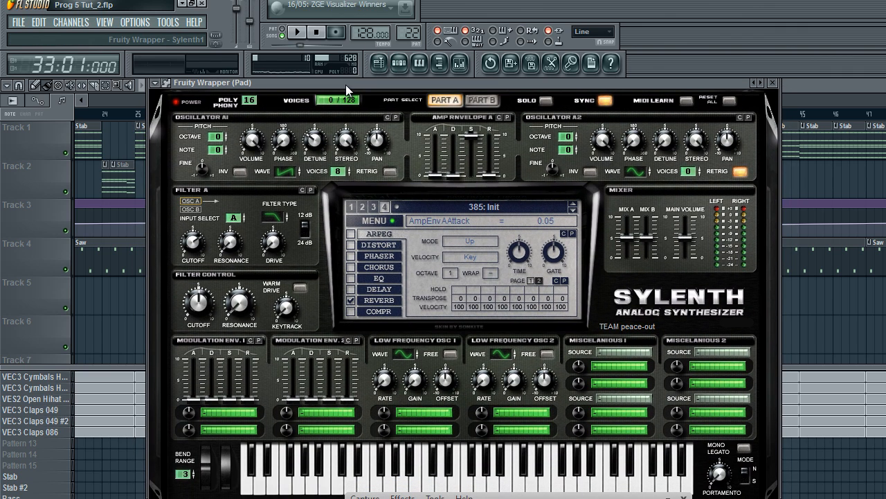
pyautogui.click(399, 62)
pyautogui.click(257, 405)
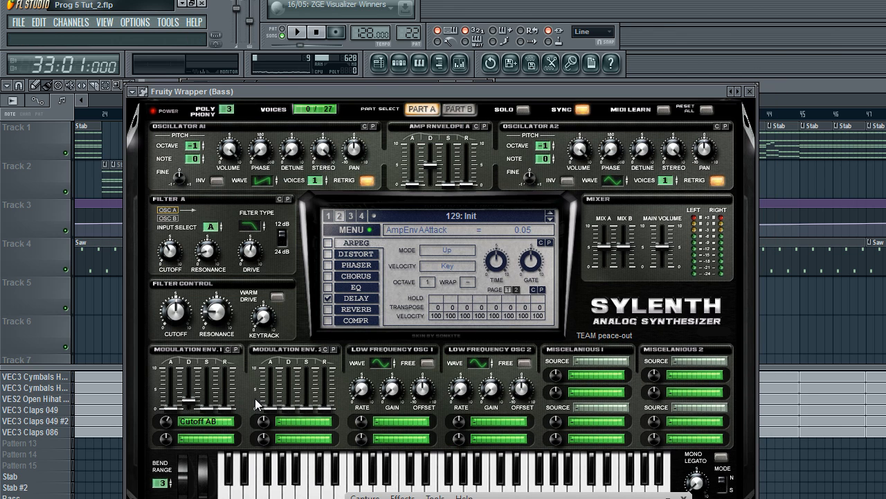
pyautogui.click(754, 92)
pyautogui.click(549, 108)
# Select the existing Bass pattern and open the Bass channel's notes in the piano roll
pyautogui.moveTo(419, 35); pyautogui.dragTo(420, 1)
pyautogui.rightClick(275, 380)
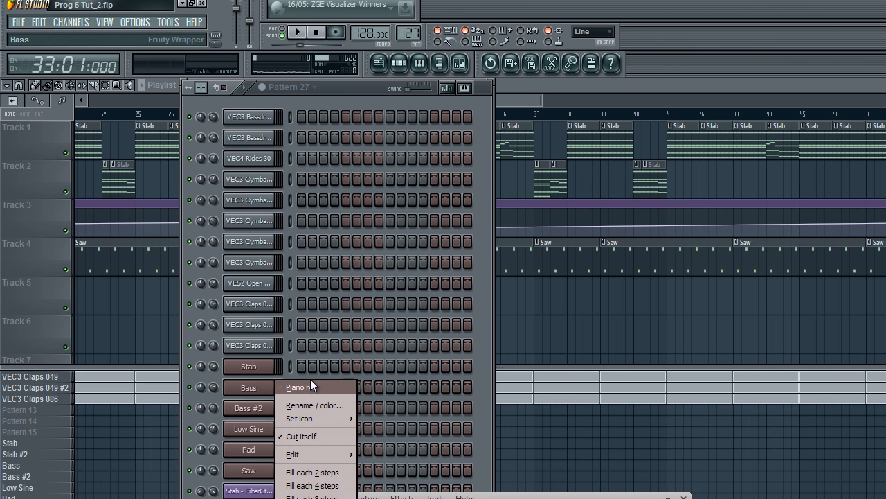
pyautogui.click(68, 453)
pyautogui.click(49, 468)
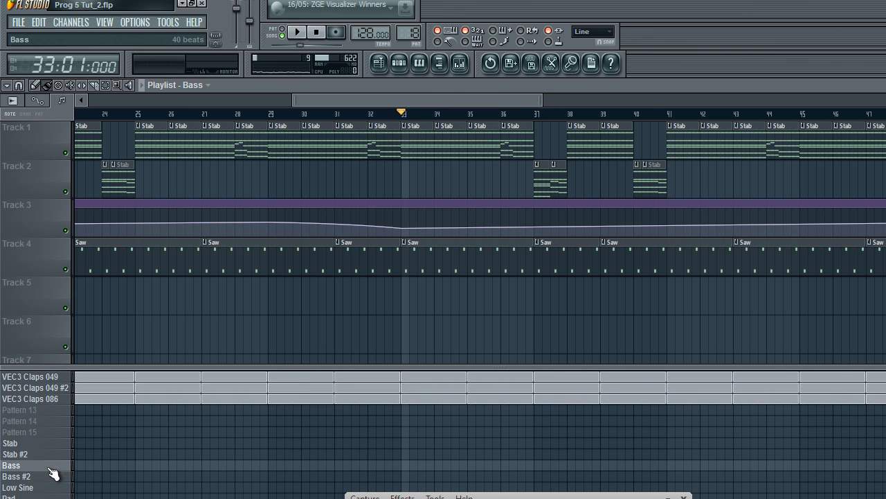
pyautogui.click(404, 61)
pyautogui.click(336, 386)
pyautogui.press('pagedown')
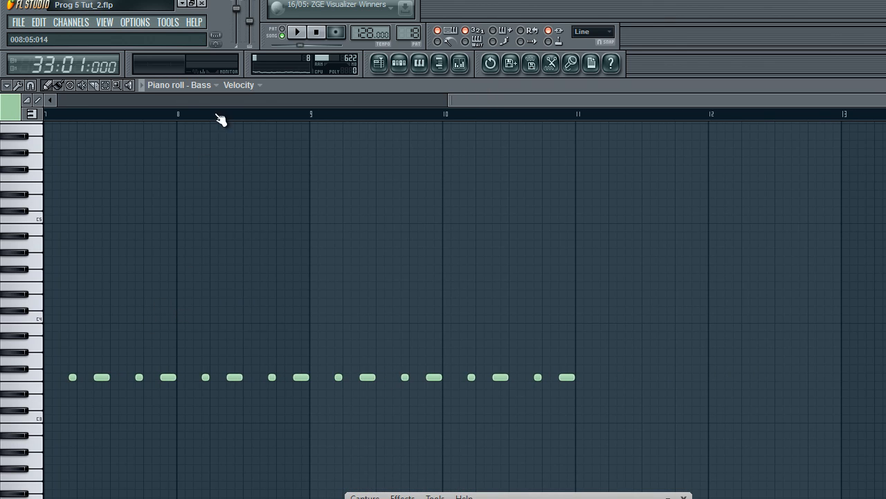
# Fill the first VEC3 Bassdrums channel on every fourth step of the Bass pattern
pyautogui.click(399, 63)
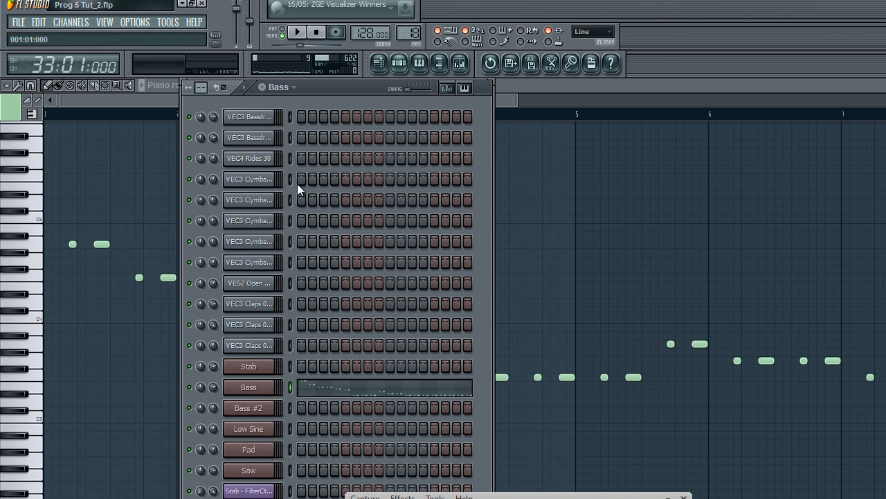
pyautogui.rightClick(266, 118)
pyautogui.click(312, 229)
pyautogui.press('F6')
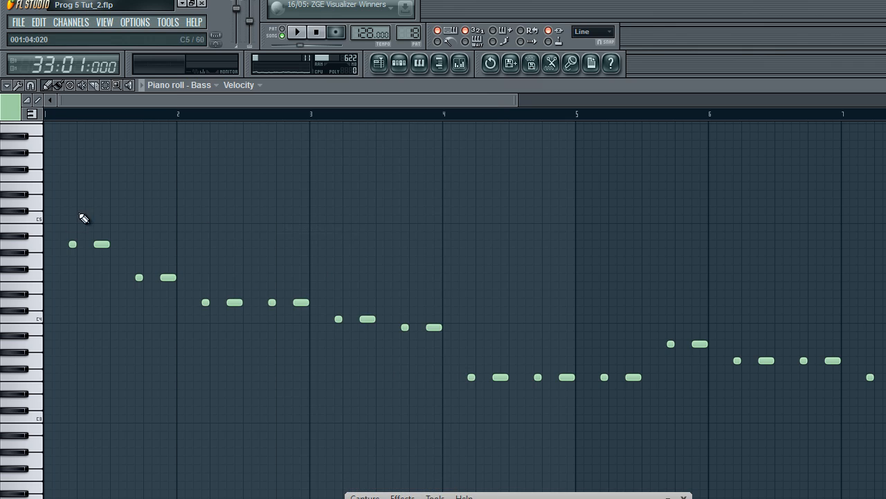
# Turn on step sequencer repeat in pattern mode and play the Bass pattern with the kick
pyautogui.moveTo(74, 217); pyautogui.dragTo(76, 270)
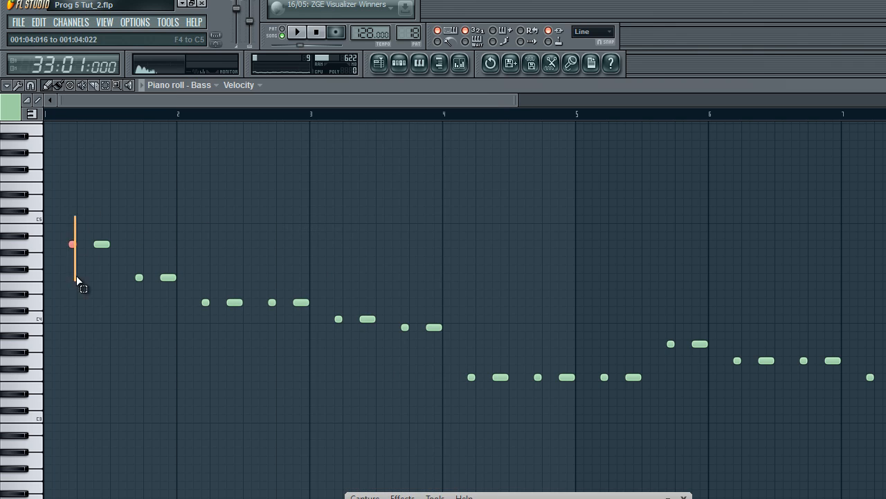
pyautogui.click(401, 69)
pyautogui.click(270, 38)
pyautogui.press('space')
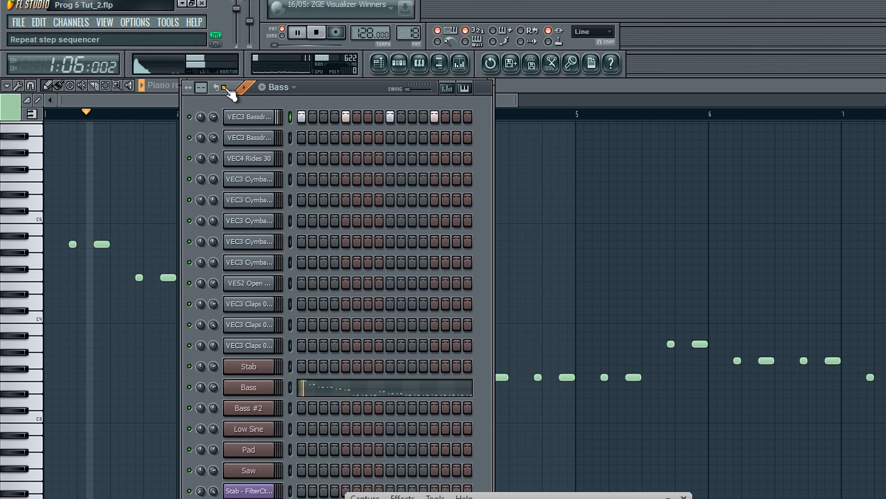
pyautogui.rightClick(139, 196)
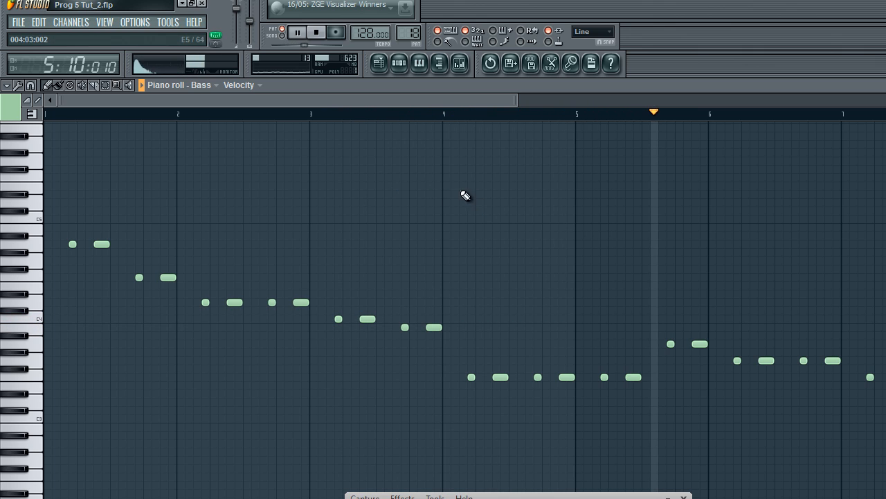
# Place two short E5 test notes in the first bar of the Bass #2 piano roll and audition them
pyautogui.click(399, 63)
pyautogui.press('space')
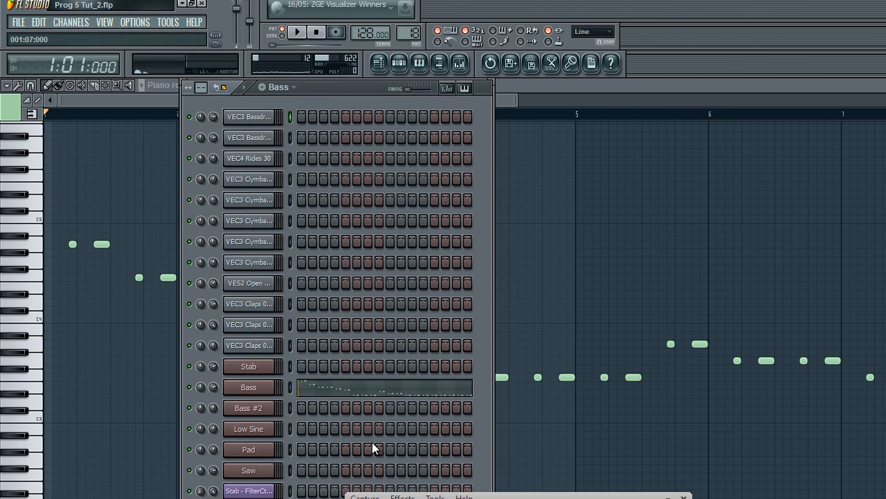
pyautogui.rightClick(278, 411)
pyautogui.click(299, 404)
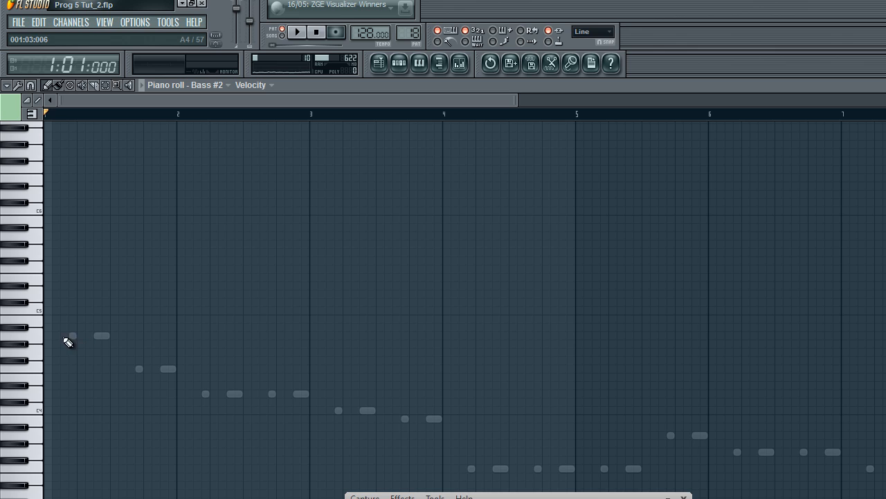
pyautogui.click(63, 277)
pyautogui.press('space')
pyautogui.click(89, 277)
pyautogui.press('space')
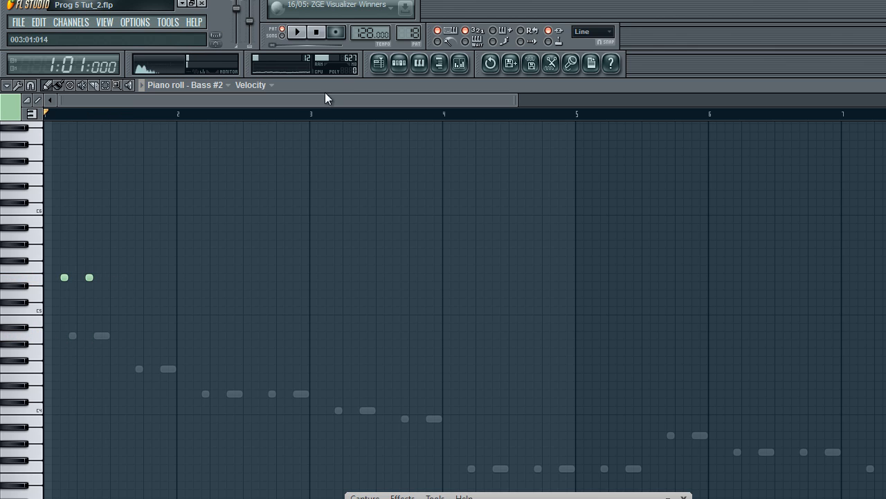
# Fill the second VEC3 Bassdrums channel on every fourth step of the Bass pattern
pyautogui.click(401, 66)
pyautogui.rightClick(276, 111)
pyautogui.rightClick(277, 131)
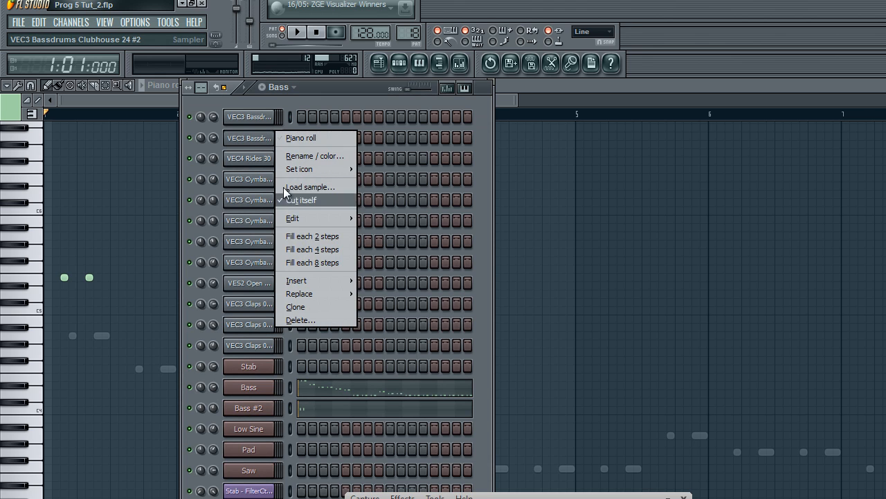
pyautogui.click(311, 250)
pyautogui.press('F6')
# Rework the Bass #2 test into two short E5 notes per bar across bars 1 and 2, auditioning against the kick
pyautogui.press('space')
pyautogui.press('space')
pyautogui.press('space')
pyautogui.moveTo(88, 278); pyautogui.dragTo(97, 276)
pyautogui.press('space')
pyautogui.press('space')
pyautogui.rightClick(98, 278)
pyautogui.click(130, 279)
pyautogui.rightClick(153, 282)
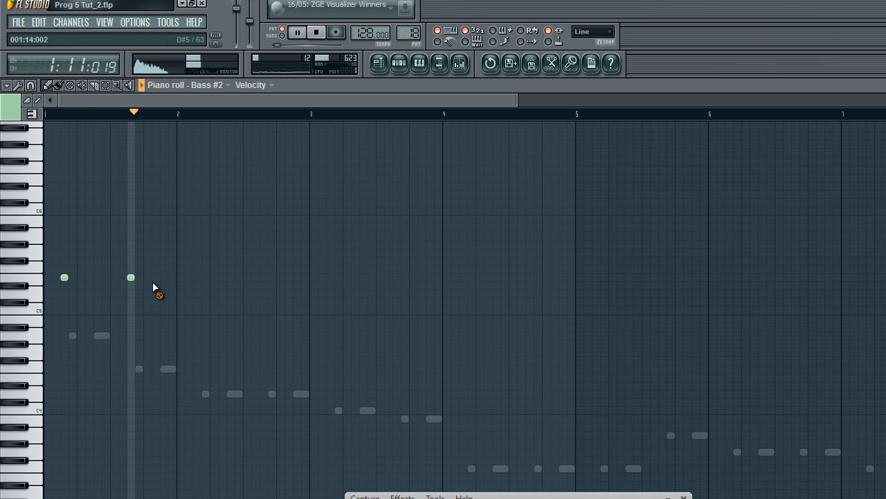
pyautogui.moveTo(206, 278)
pyautogui.mouseDown()
pyautogui.moveTo(214, 279)
pyautogui.moveTo(204, 285)
pyautogui.mouseUp()
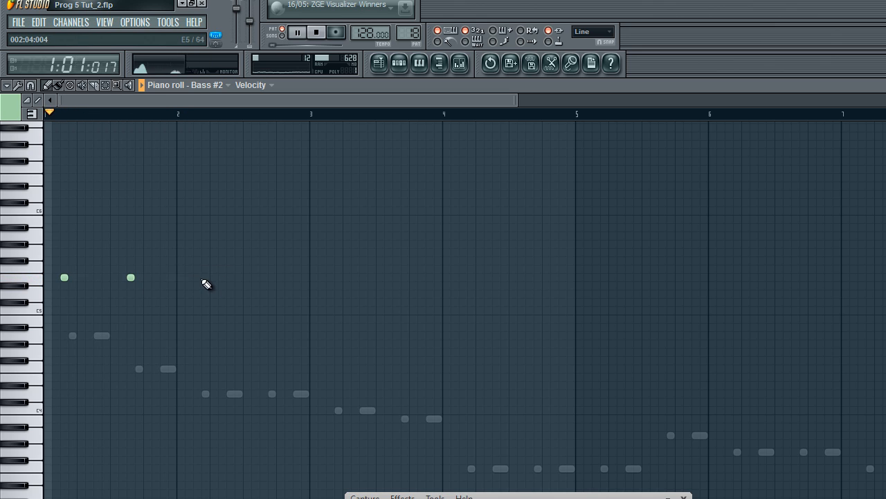
pyautogui.click(264, 279)
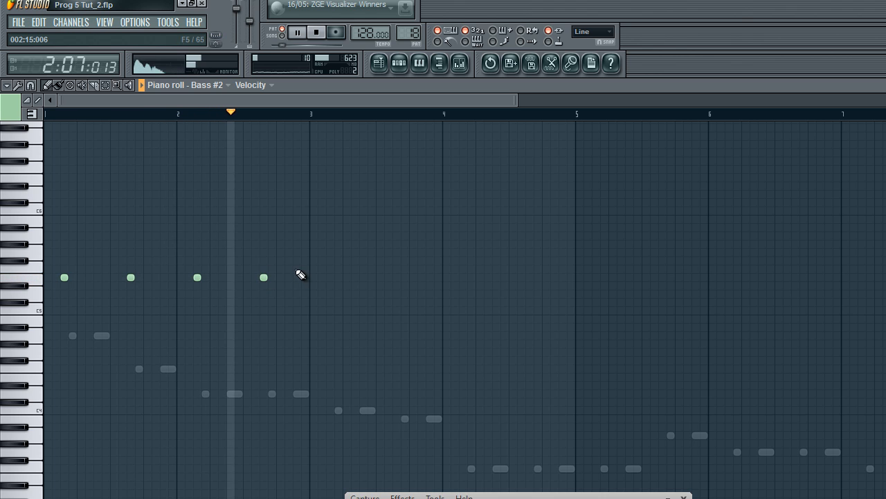
pyautogui.press('space')
# Delete all test notes from Bass #2 and show the step sequencer
pyautogui.moveTo(281, 282); pyautogui.dragTo(140, 241)
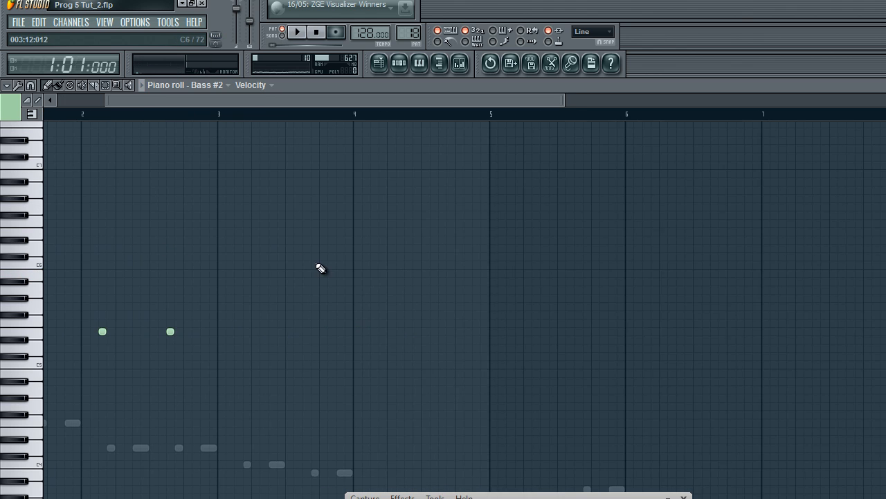
pyautogui.click(86, 103)
pyautogui.moveTo(316, 285); pyautogui.dragTo(59, 340)
pyautogui.press('Delete')
pyautogui.click(398, 67)
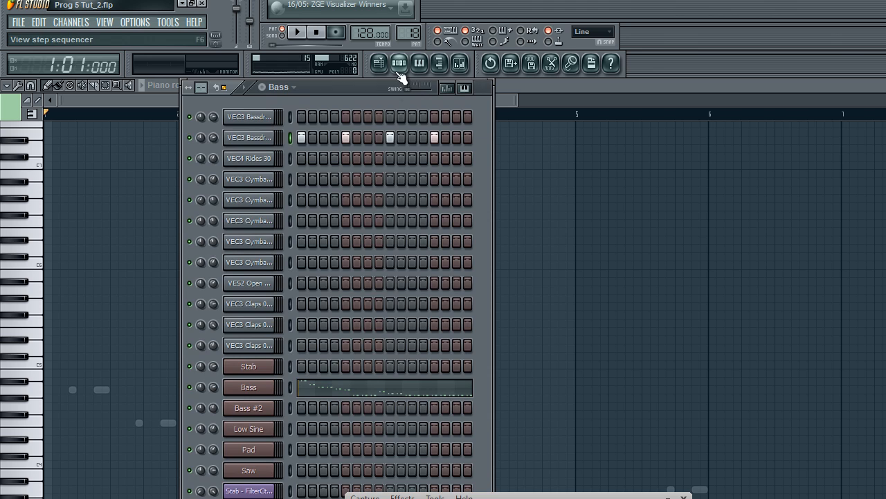
# Clear the kick steps from the Bass pattern and show the whole arrangement in the playlist
pyautogui.click(259, 387)
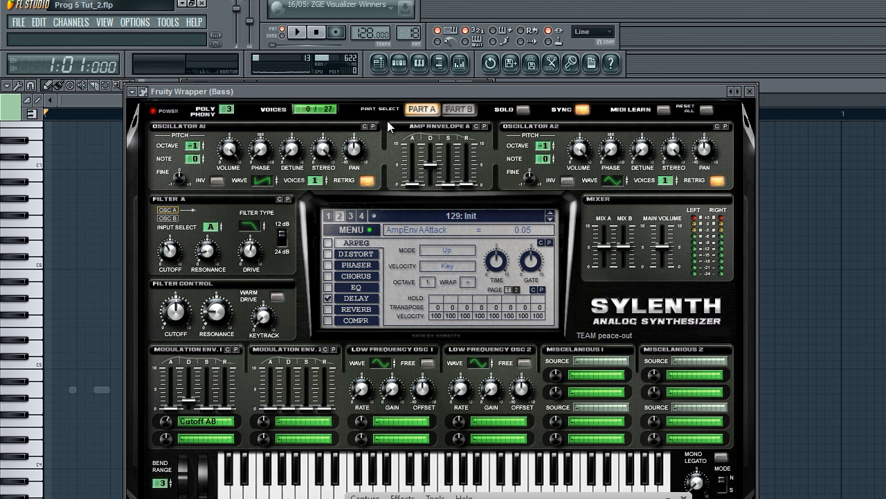
pyautogui.click(404, 68)
pyautogui.click(378, 63)
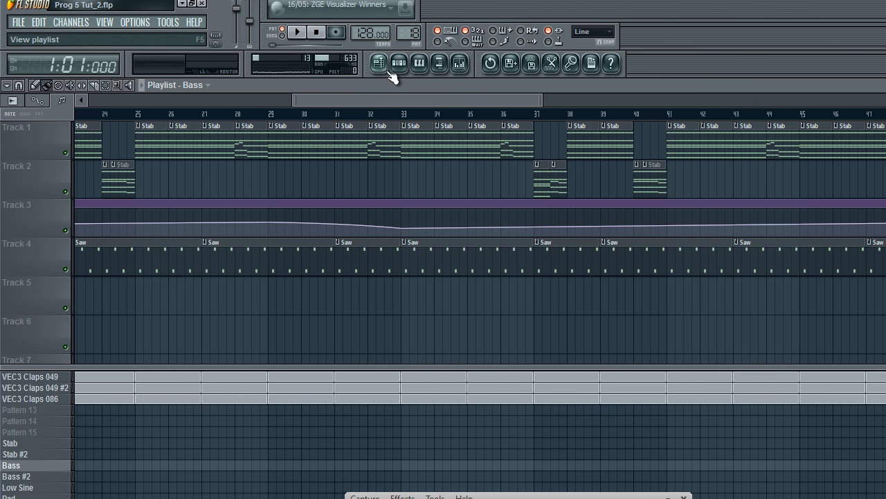
pyautogui.click(399, 65)
pyautogui.moveTo(537, 100); pyautogui.dragTo(1, 177)
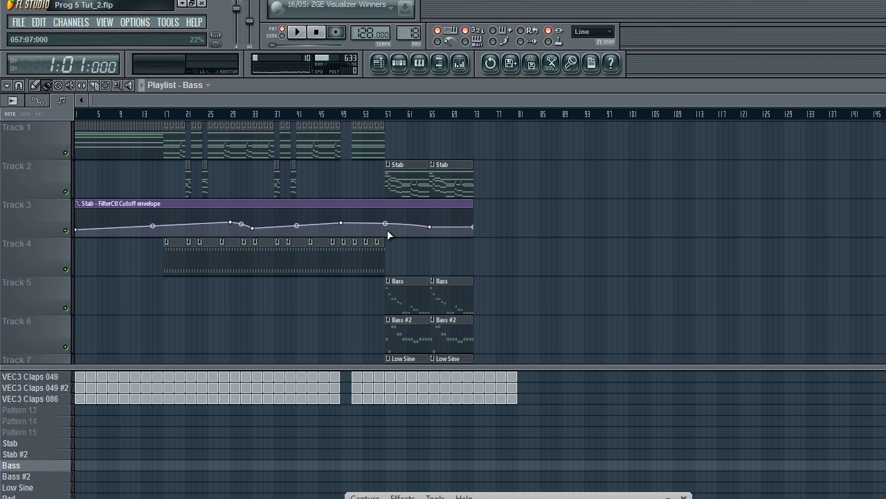
# Save the project as a new version named Prog 5 Tut_3.flp
pyautogui.click(20, 23)
pyautogui.click(27, 92)
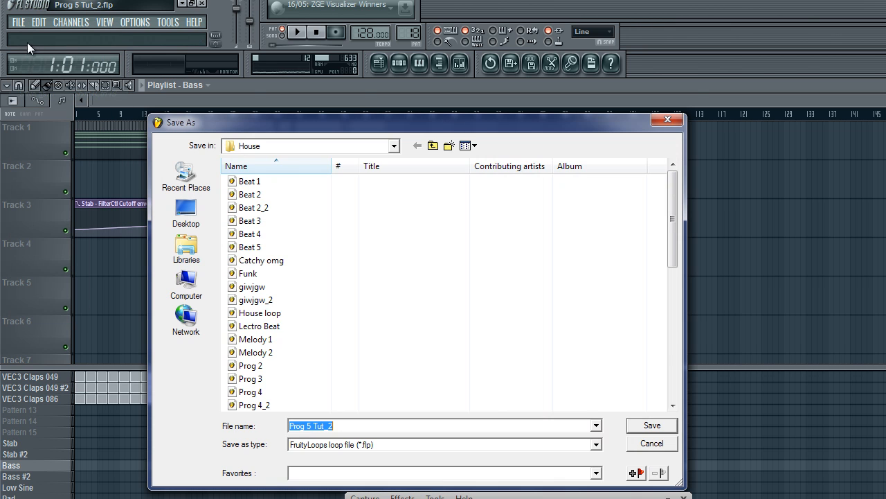
pyautogui.click(675, 120)
pyautogui.click(18, 22)
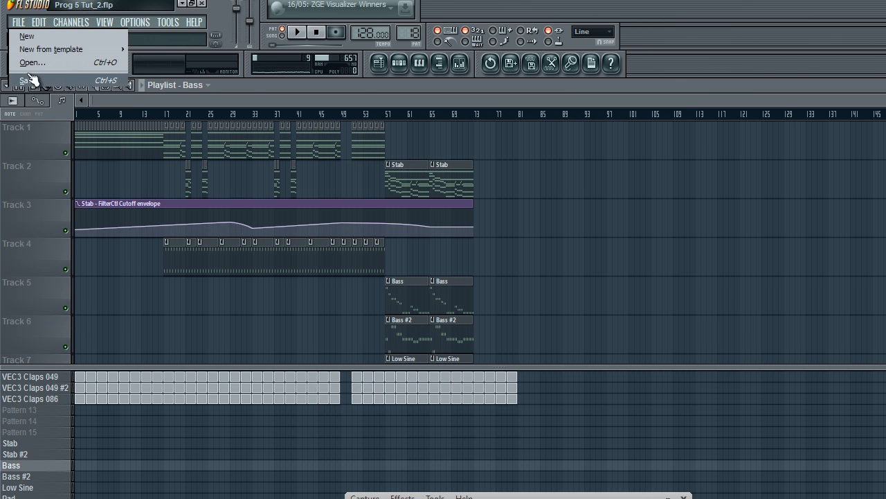
pyautogui.click(48, 107)
# Delete the Stab clips from bars 1 to 16 of Track 1
pyautogui.scroll(5, 148, 279)
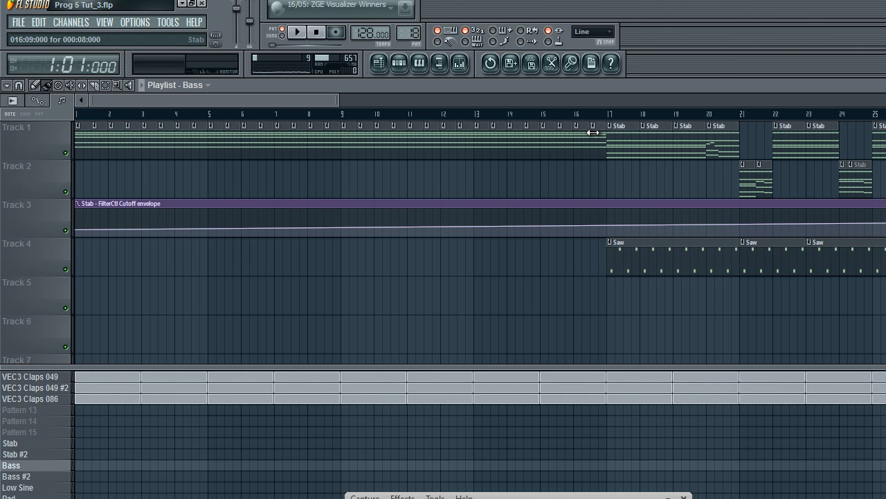
pyautogui.moveTo(594, 132); pyautogui.dragTo(83, 152)
pyautogui.moveTo(250, 116)
pyautogui.mouseDown()
pyautogui.moveTo(398, 119)
pyautogui.moveTo(429, 144)
pyautogui.mouseUp()
pyautogui.click(352, 117)
pyautogui.scroll(3, 229, 488)
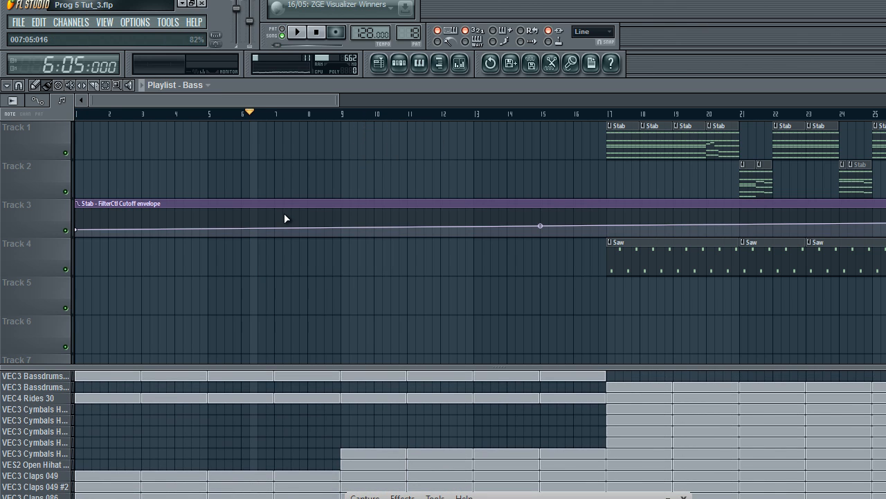
# Delete all Saw clips on Track 4 and the remaining Stab clips on Tracks 1 and 2 before bar 57
pyautogui.scroll(-5, 263, 100)
pyautogui.moveTo(408, 261); pyautogui.dragTo(183, 253)
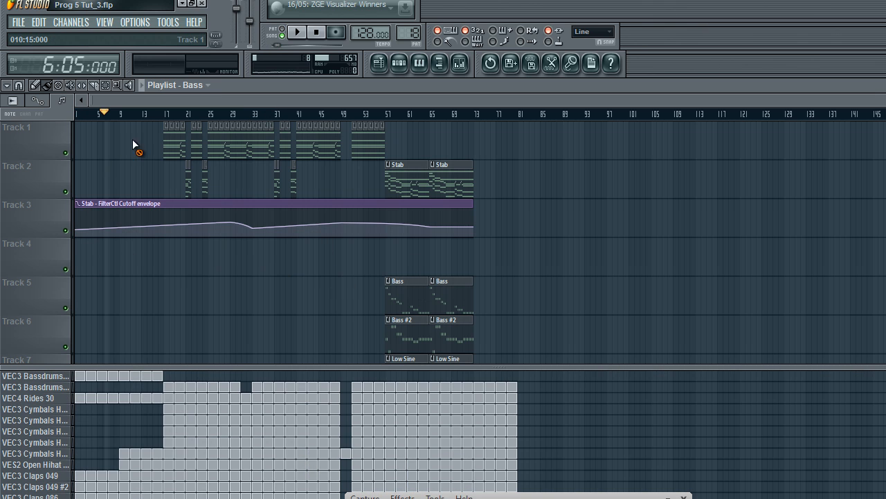
pyautogui.moveTo(129, 139); pyautogui.dragTo(388, 126)
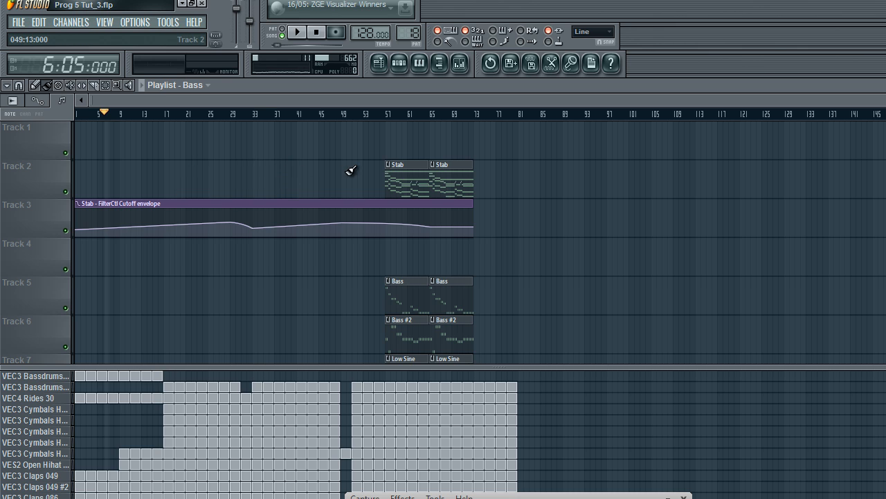
pyautogui.scroll(5, 301, 101)
pyautogui.click(322, 41)
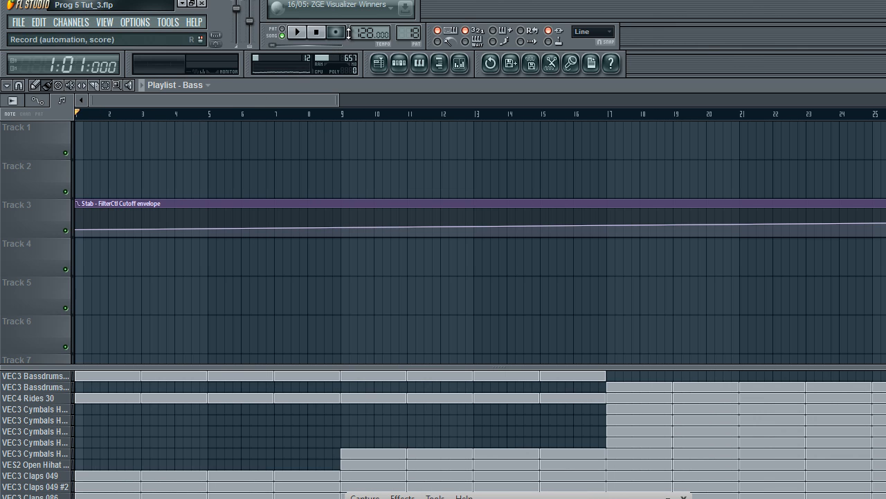
# Select Pattern 24 in the step sequencer and open its Stab piano roll
pyautogui.click(400, 64)
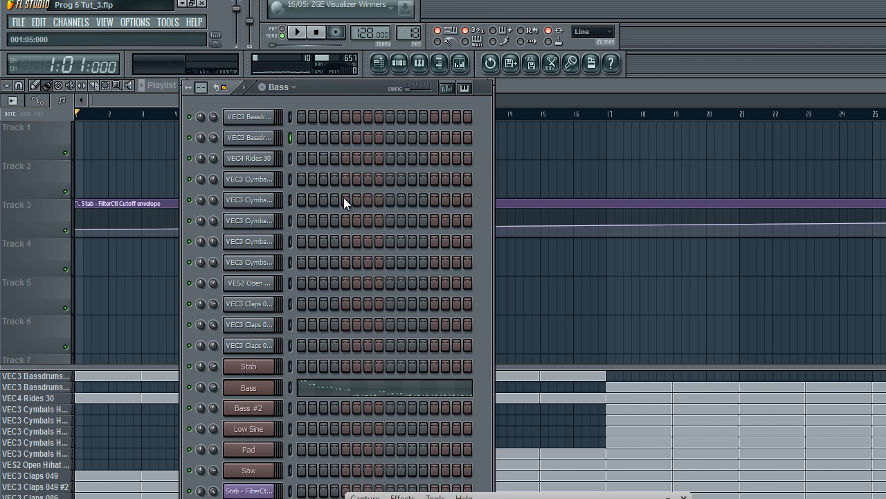
pyautogui.moveTo(428, 27)
pyautogui.mouseDown()
pyautogui.moveTo(443, 20)
pyautogui.moveTo(443, 0)
pyautogui.moveTo(428, 17)
pyautogui.mouseUp()
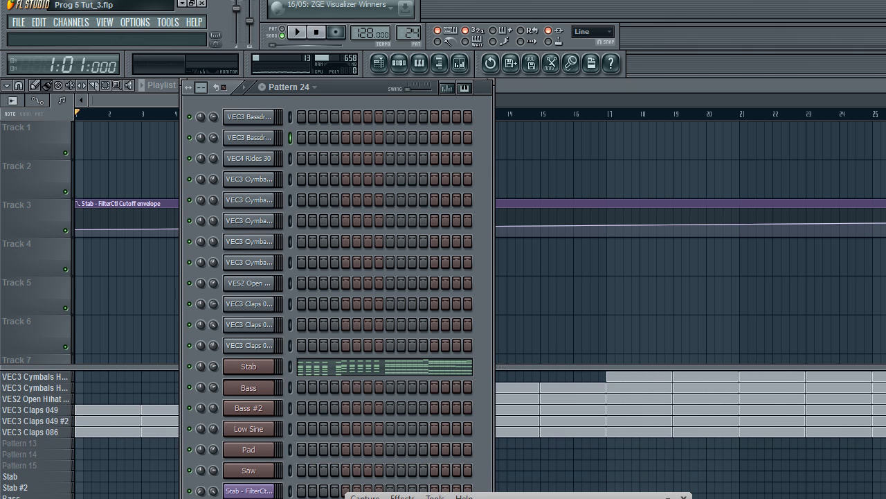
pyautogui.click(311, 372)
pyautogui.rightClick(174, 130)
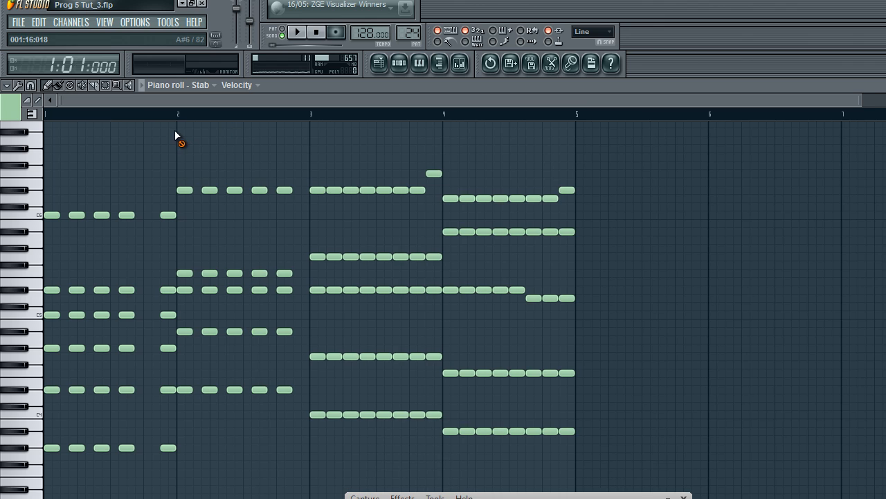
# Examine the chord rhythm across the bars of the Stab piano roll by selecting and deselecting groups of notes
pyautogui.moveTo(580, 144); pyautogui.dragTo(327, 454)
pyautogui.moveTo(295, 154); pyautogui.dragTo(10, 476)
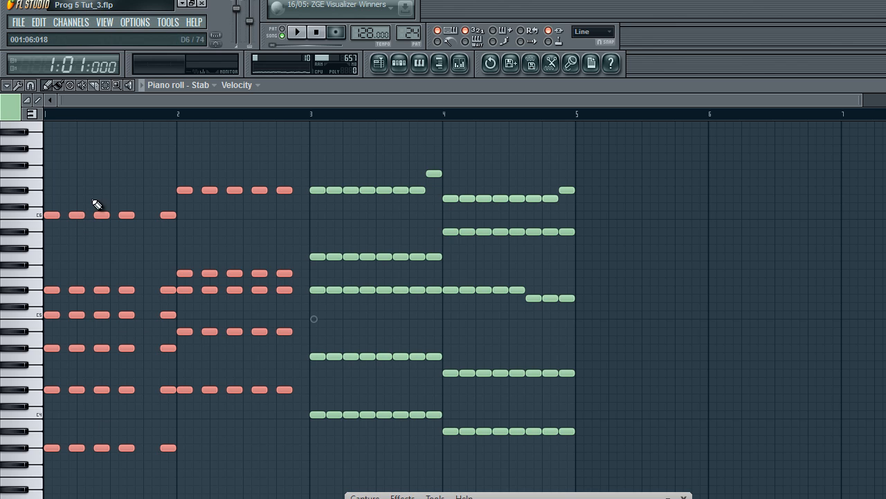
pyautogui.hotkey('ctrl', 'd')
pyautogui.moveTo(69, 169); pyautogui.dragTo(82, 459)
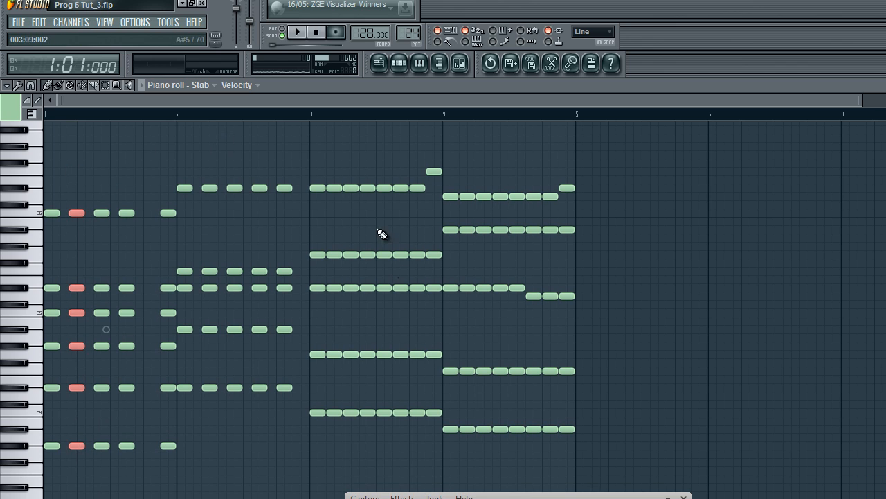
pyautogui.moveTo(63, 160); pyautogui.dragTo(63, 269)
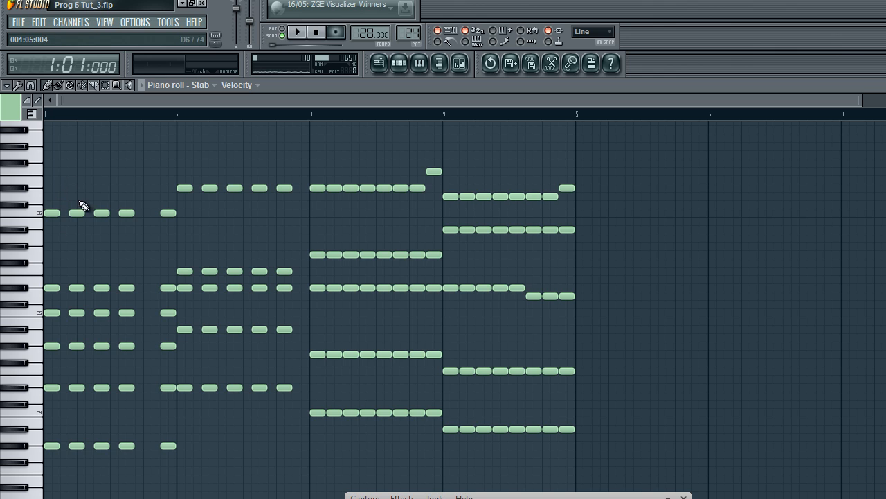
# Copy the fourth chord of bar 1 to an evenly spaced fifth position and delete the chord at the bar's end
pyautogui.moveTo(159, 175); pyautogui.dragTo(127, 485)
pyautogui.moveTo(129, 423); pyautogui.dragTo(153, 421)
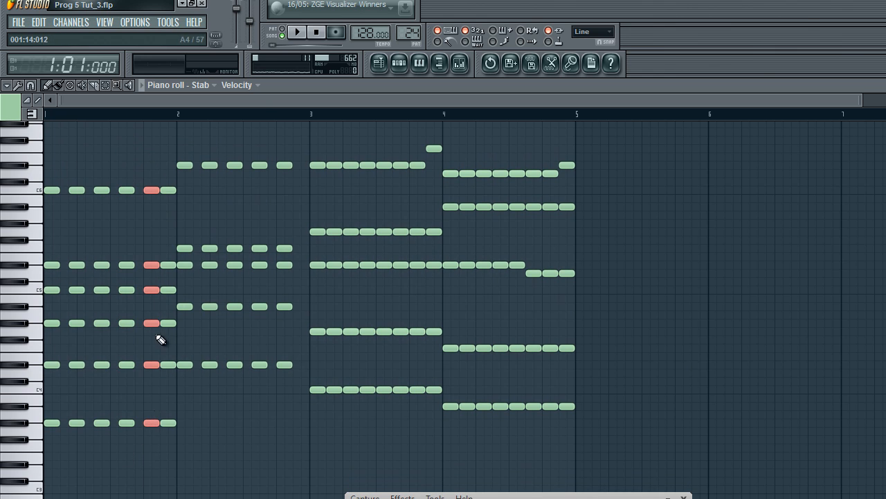
pyautogui.moveTo(175, 182); pyautogui.dragTo(164, 468)
pyautogui.press('Delete')
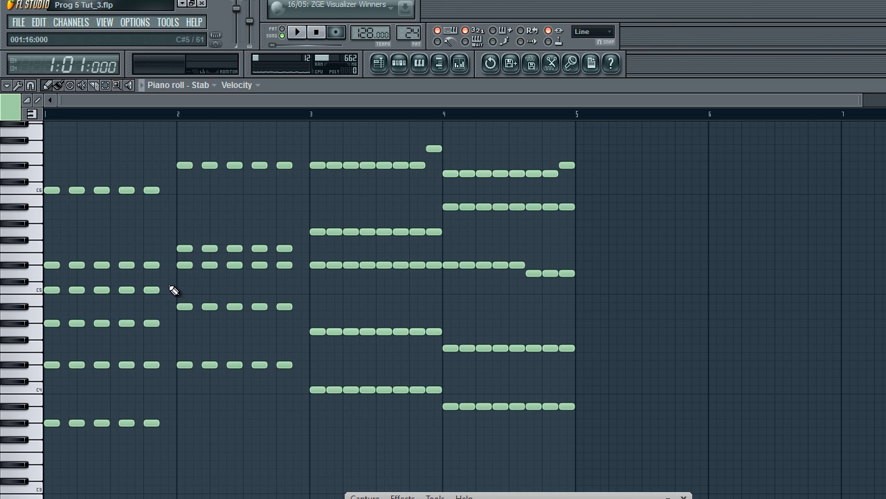
# Place a Pattern 24 clip at bar 1 of Track 1 in the playlist and trim it to one bar
pyautogui.click(380, 63)
pyautogui.click(90, 142)
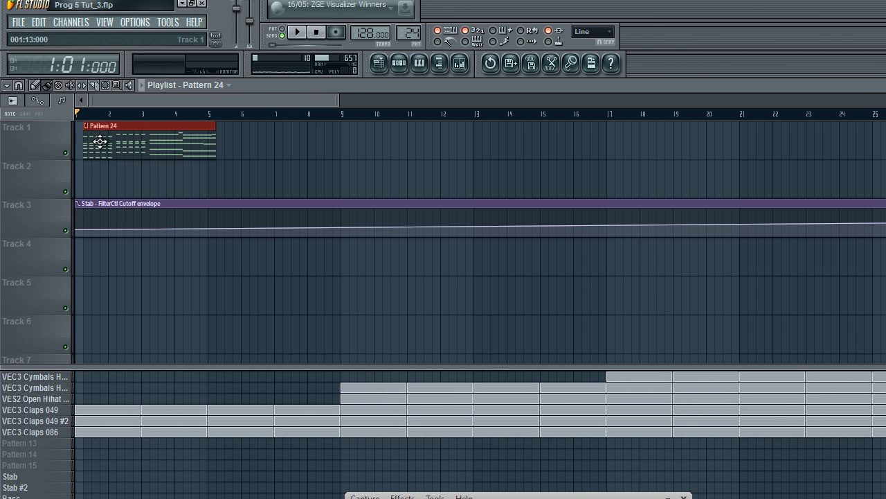
pyautogui.moveTo(207, 131); pyautogui.dragTo(113, 164)
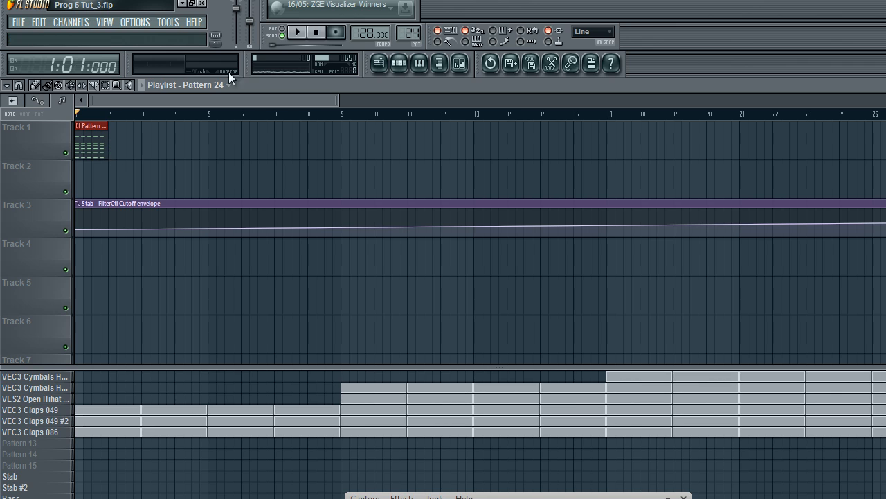
# Add one-bar Pattern 24 clips at bars 2 and 3 of Track 1 and audition them
pyautogui.click(123, 144)
pyautogui.rightClick(126, 143)
pyautogui.click(106, 146)
pyautogui.click(123, 142)
pyautogui.click(156, 138)
pyautogui.press('space')
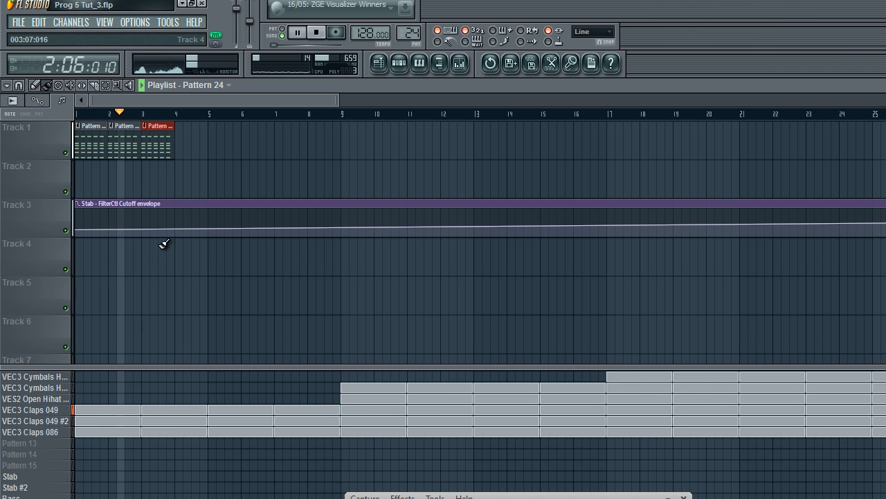
# Fill Track 1 with one-bar Pattern 24 clips through bar 16 during playback, and stop the song
pyautogui.scroll(2, 132, 402)
pyautogui.click(186, 136)
pyautogui.moveTo(186, 136)
pyautogui.mouseDown()
pyautogui.moveTo(572, 155)
pyautogui.moveTo(609, 147)
pyautogui.moveTo(574, 152)
pyautogui.moveTo(584, 151)
pyautogui.mouseUp()
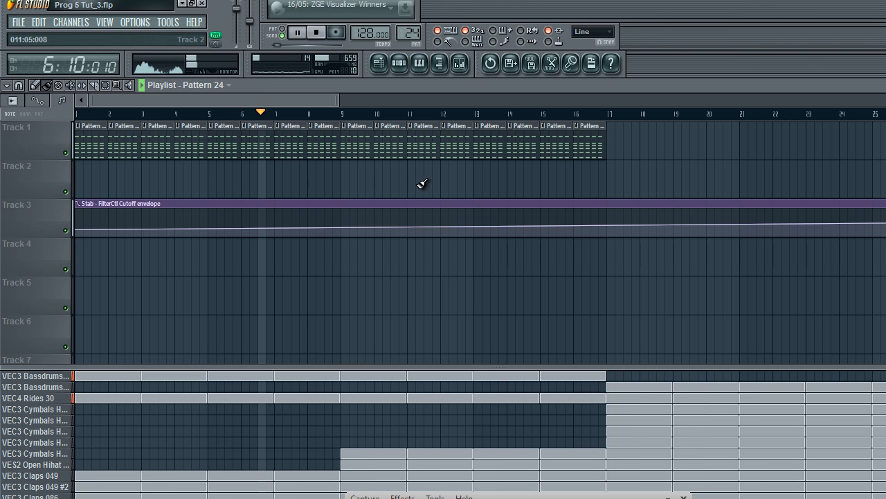
pyautogui.press('space')
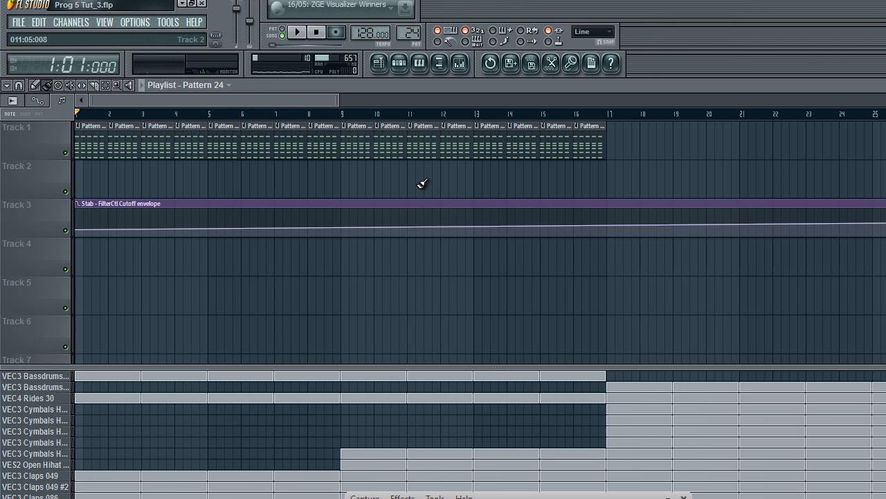
# Check the first bar's chord spacing in Pattern 24's Stab piano roll and return to the playlist
pyautogui.doubleClick(275, 147)
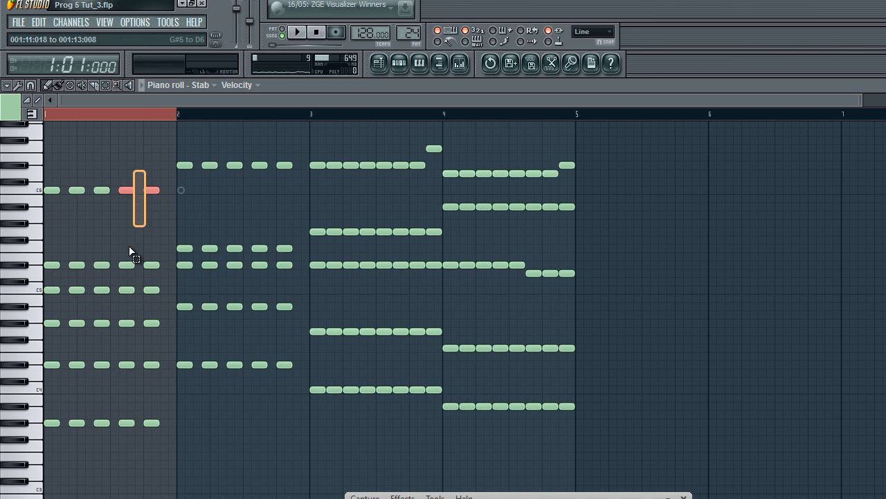
pyautogui.scroll(-2, 146, 197)
pyautogui.click(379, 63)
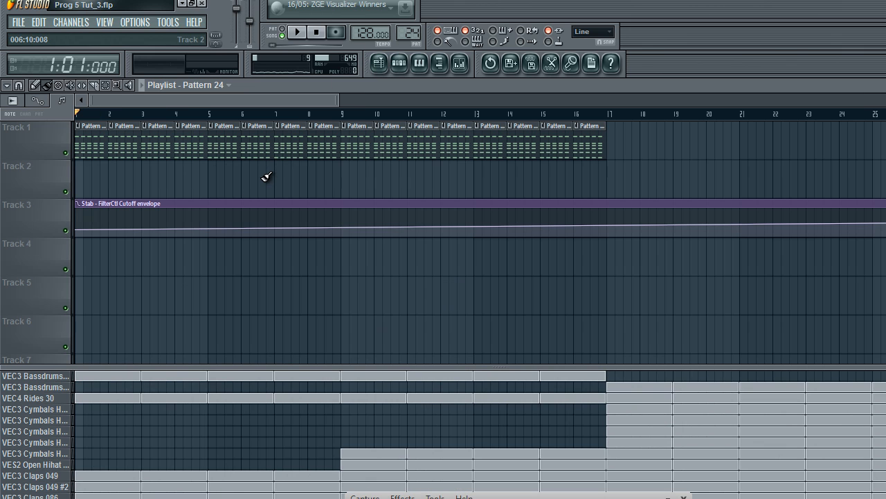
# Try a 100% automation point in bar 7 of the Stab FilterCtl Cutoff envelope, and undo it
pyautogui.click(305, 210)
pyautogui.rightClick(307, 211)
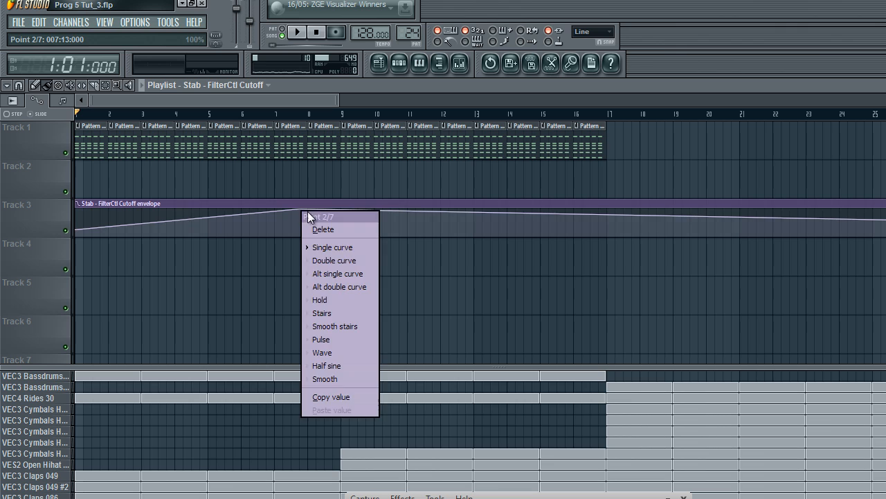
pyautogui.press('Escape')
pyautogui.hotkey('ctrl', 'z')
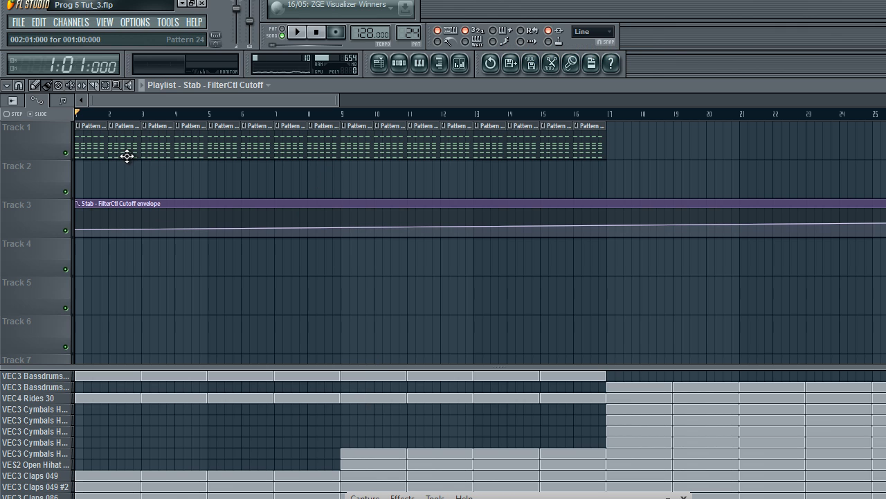
# Reduce the Pattern 24 clips on Track 1 to bars 1 through 3
pyautogui.moveTo(115, 157)
pyautogui.mouseDown()
pyautogui.moveTo(352, 136)
pyautogui.moveTo(616, 130)
pyautogui.mouseUp()
pyautogui.moveTo(106, 131)
pyautogui.mouseDown()
pyautogui.moveTo(144, 132)
pyautogui.moveTo(146, 144)
pyautogui.moveTo(98, 154)
pyautogui.moveTo(162, 142)
pyautogui.mouseUp()
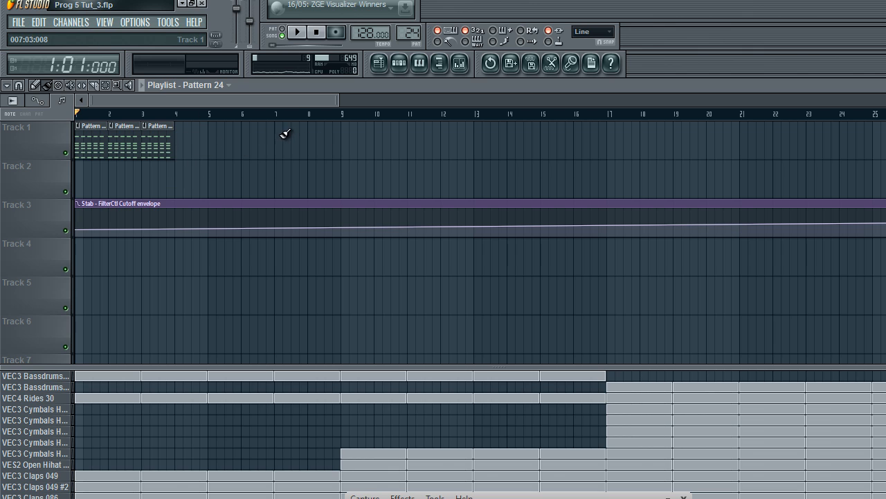
pyautogui.moveTo(333, 97)
pyautogui.mouseDown()
pyautogui.moveTo(584, 117)
pyautogui.moveTo(725, 106)
pyautogui.moveTo(325, 111)
pyautogui.mouseUp()
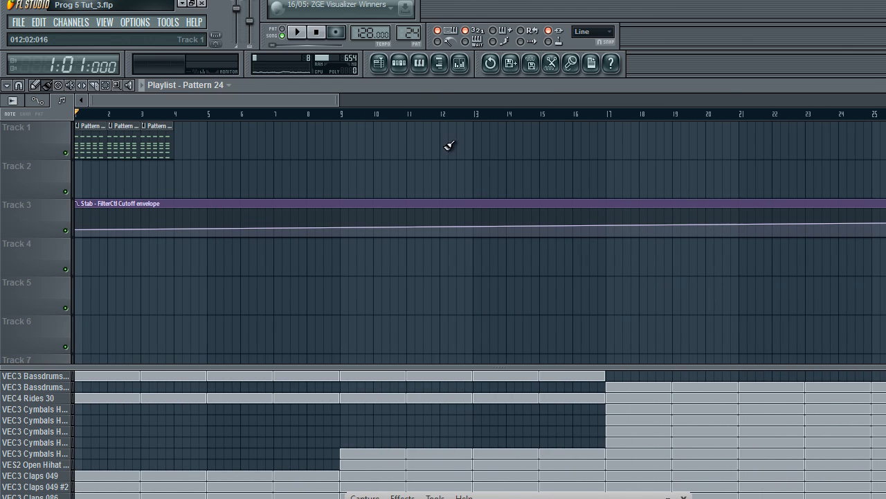
# Place a one-bar Pattern 24 variation at bar 4 of Track 2, and duplicate the four-bar phrase into bars 5 to 8
pyautogui.moveTo(184, 165)
pyautogui.mouseDown()
pyautogui.moveTo(182, 173)
pyautogui.moveTo(220, 166)
pyautogui.moveTo(181, 176)
pyautogui.moveTo(236, 169)
pyautogui.mouseUp()
pyautogui.moveTo(179, 190)
pyautogui.mouseDown()
pyautogui.moveTo(206, 182)
pyautogui.moveTo(184, 175)
pyautogui.mouseUp()
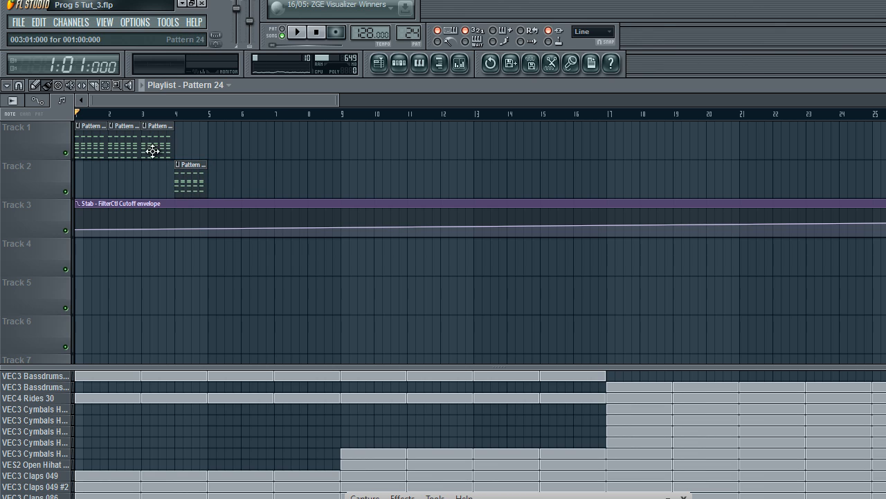
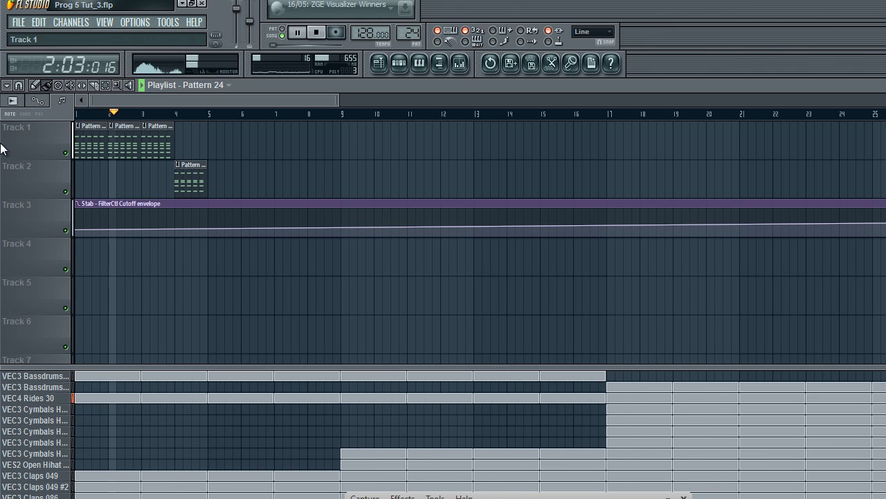
pyautogui.moveTo(204, 195); pyautogui.dragTo(75, 120)
pyautogui.hotkey('ctrl', 'b')
pyautogui.moveTo(209, 137); pyautogui.dragTo(220, 152)
pyautogui.click(240, 184)
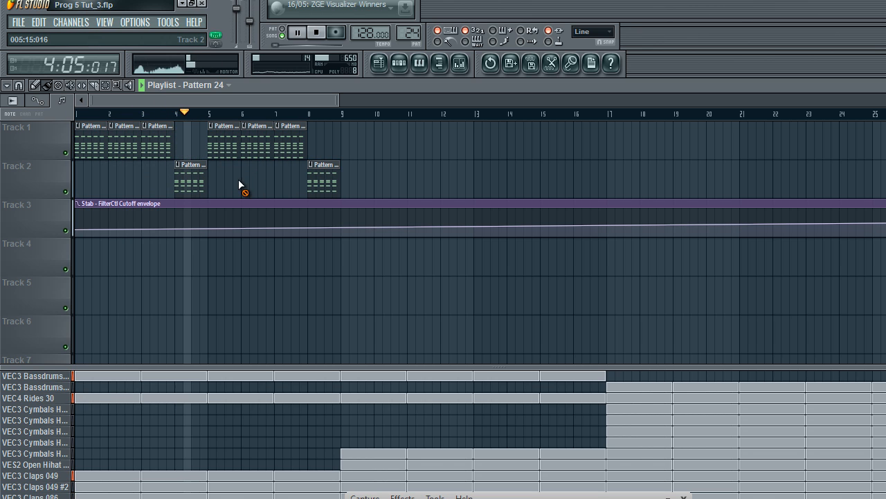
# Remove the Track 2 clips and the copies after bar 4, and place a Pattern 24 clip at bar 4 of Track 1
pyautogui.moveTo(349, 198); pyautogui.dragTo(105, 121)
pyautogui.press('space')
pyautogui.click(245, 184)
pyautogui.rightClick(315, 170)
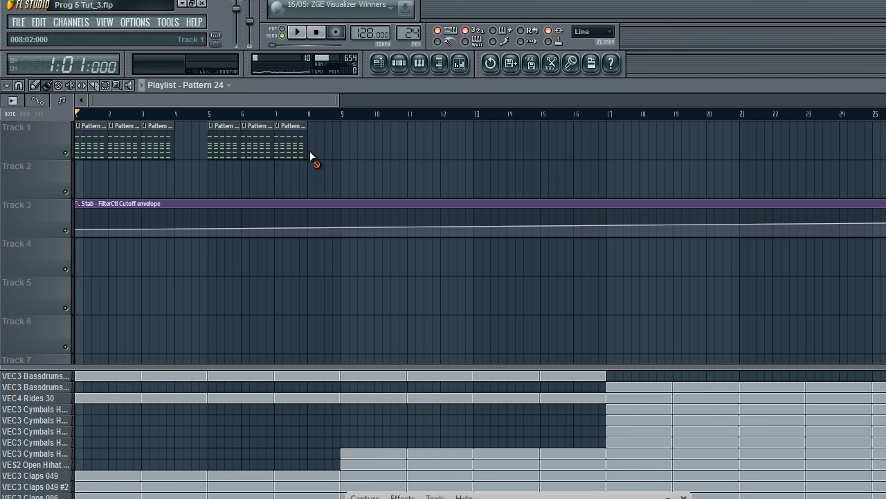
pyautogui.click(193, 147)
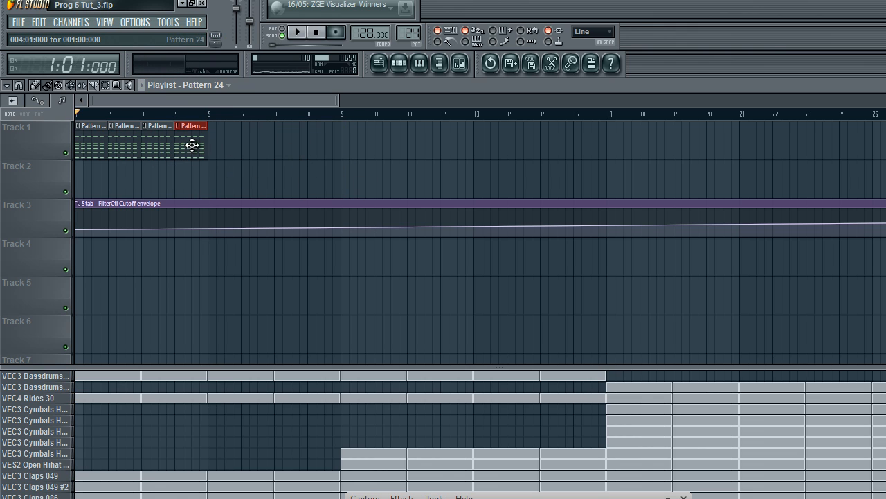
# Move the fifth chord of bar 1 to the bar's end in Pattern 24's Stab piano roll and audition it
pyautogui.doubleClick(130, 151)
pyautogui.moveTo(170, 144); pyautogui.dragTo(167, 385)
pyautogui.press('space')
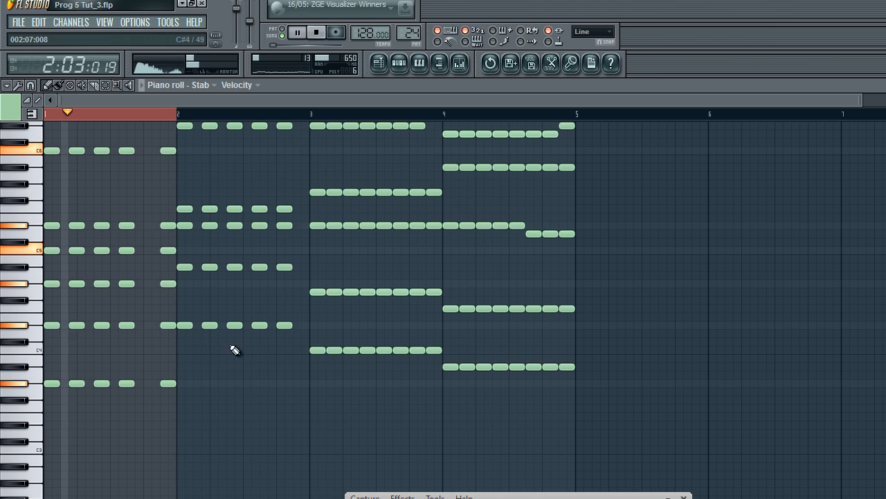
# Try bar 1 of the Stab part without its last chord, and with a copy of that chord at step 12
pyautogui.moveTo(165, 130); pyautogui.dragTo(158, 406)
pyautogui.press('Delete')
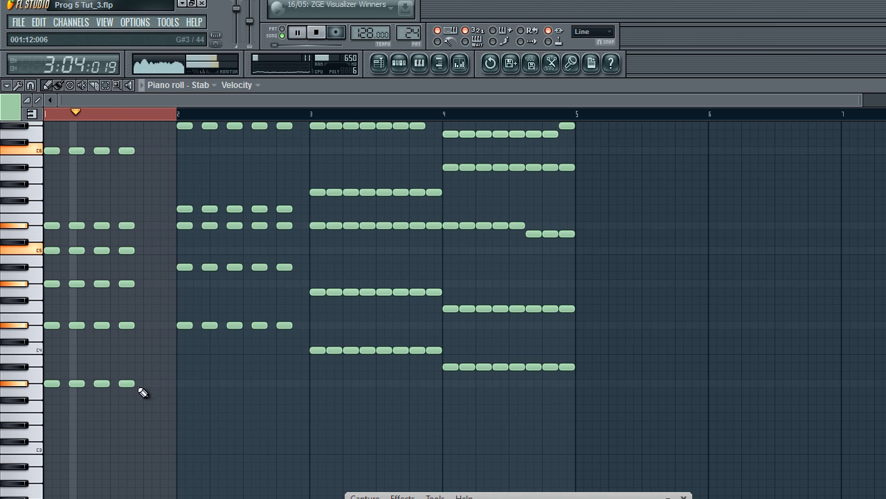
pyautogui.hotkey('ctrl', 'z')
pyautogui.hotkey('ctrl', 'z')
pyautogui.hotkey('ctrl', 'z')
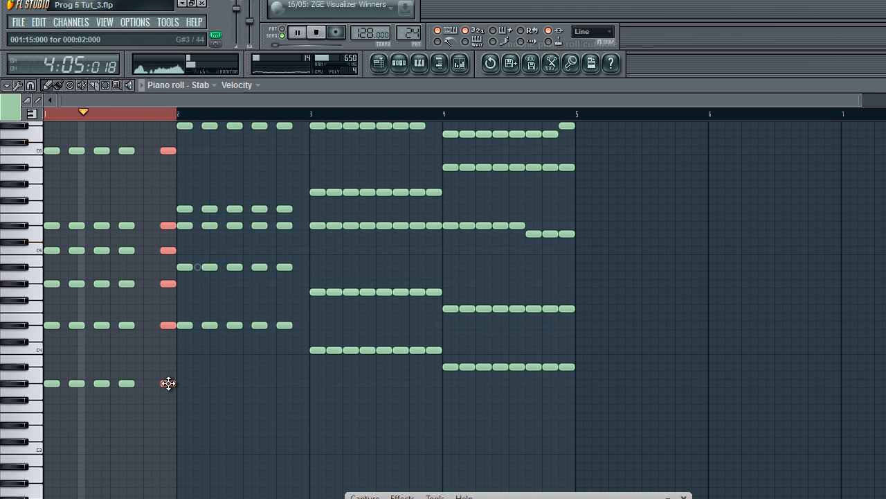
pyautogui.moveTo(166, 381); pyautogui.dragTo(143, 382)
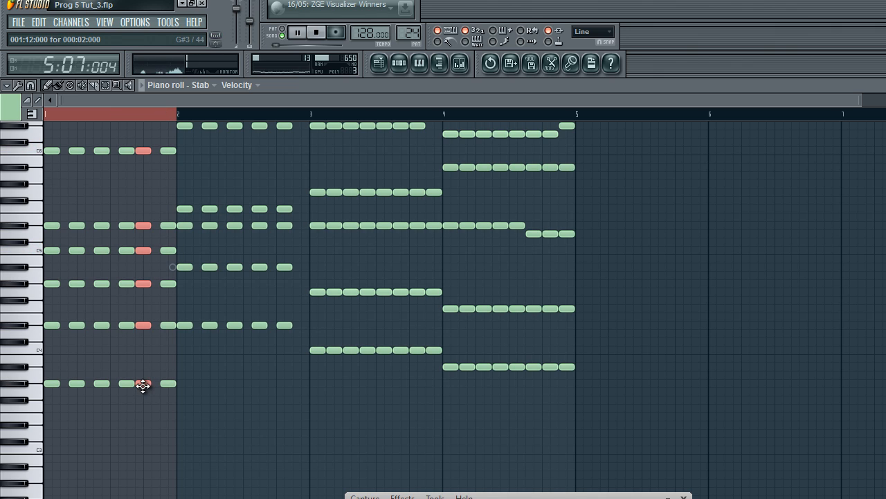
pyautogui.press('Delete')
# Stop playback and repeat the one-bar Pattern 24 clip along Track 1 of the playlist from bar 5 through bar 16
pyautogui.press('space')
pyautogui.click(380, 63)
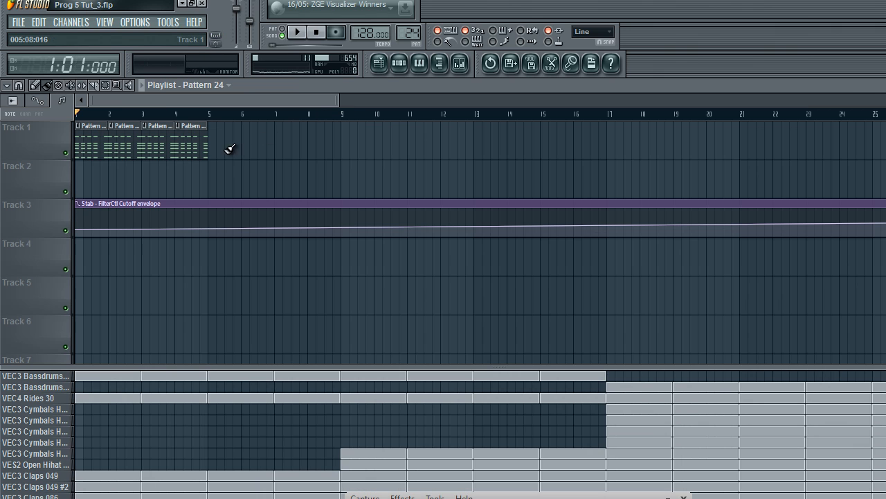
pyautogui.moveTo(200, 146)
pyautogui.mouseDown()
pyautogui.moveTo(399, 134)
pyautogui.moveTo(599, 145)
pyautogui.mouseUp()
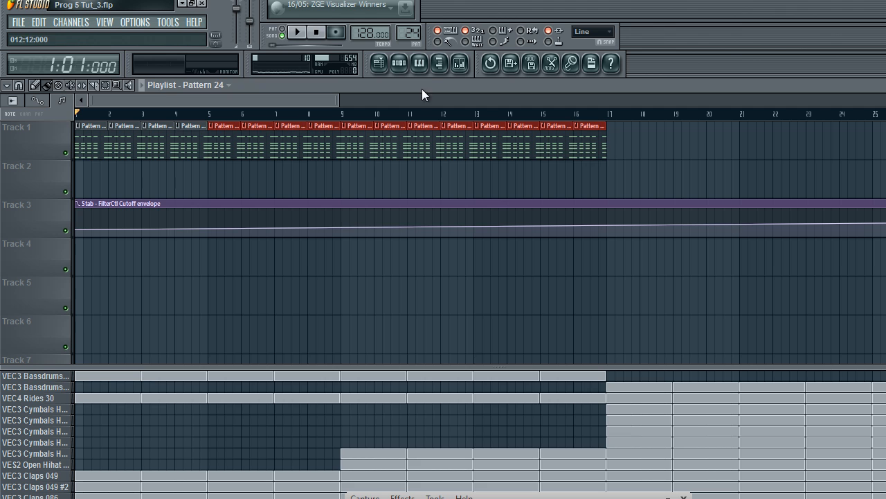
# Open the Stab channel's piano roll for Pattern 24 and play it with bar 1 set as the loop range
pyautogui.click(399, 63)
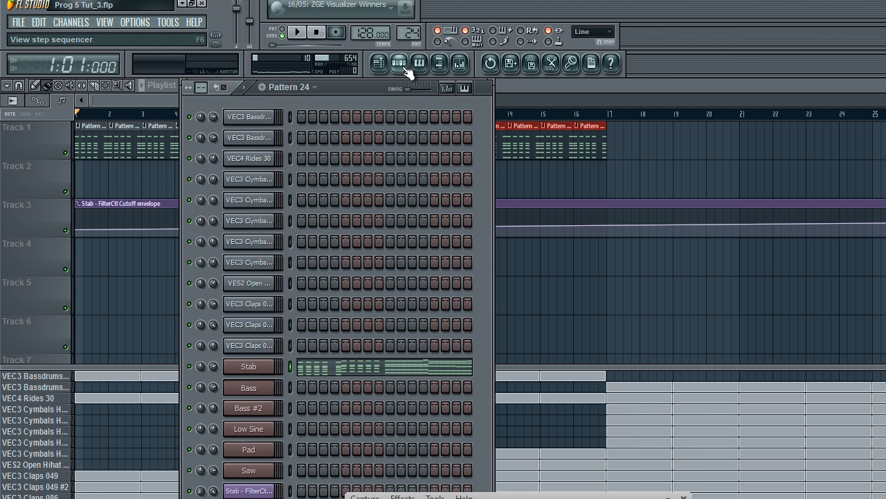
pyautogui.click(315, 369)
pyautogui.press('space')
pyautogui.moveTo(174, 212); pyautogui.dragTo(169, 449)
pyautogui.press('space')
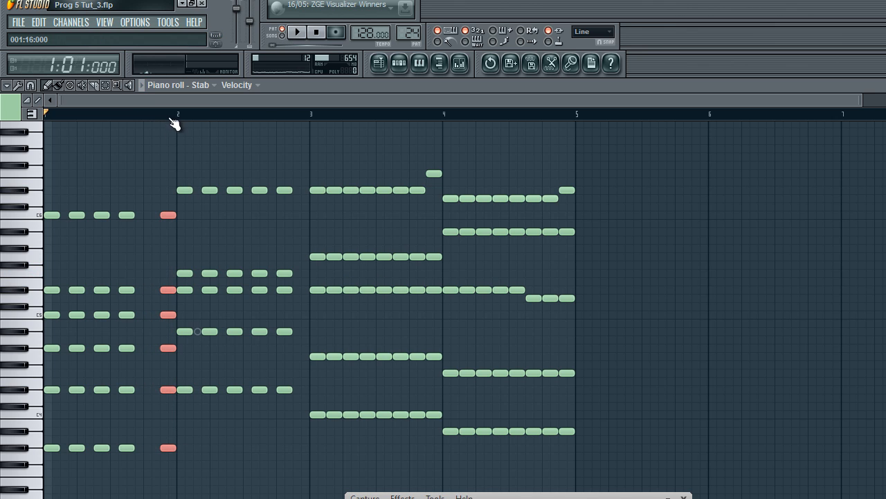
pyautogui.moveTo(173, 116); pyautogui.dragTo(6, 141)
pyautogui.press('space')
# Copy the last chord of bar 1 to step 12, directly after the fourth chord, and stop playback
pyautogui.moveTo(176, 206); pyautogui.dragTo(172, 455)
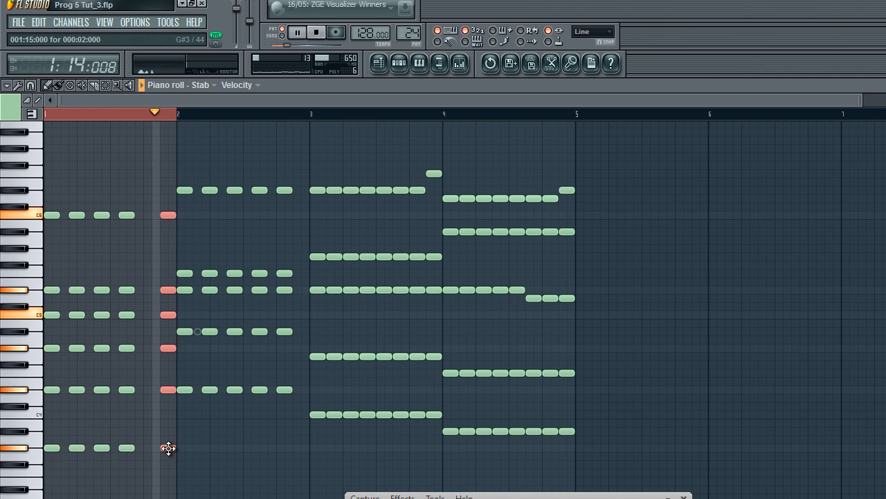
pyautogui.moveTo(168, 448); pyautogui.dragTo(145, 448)
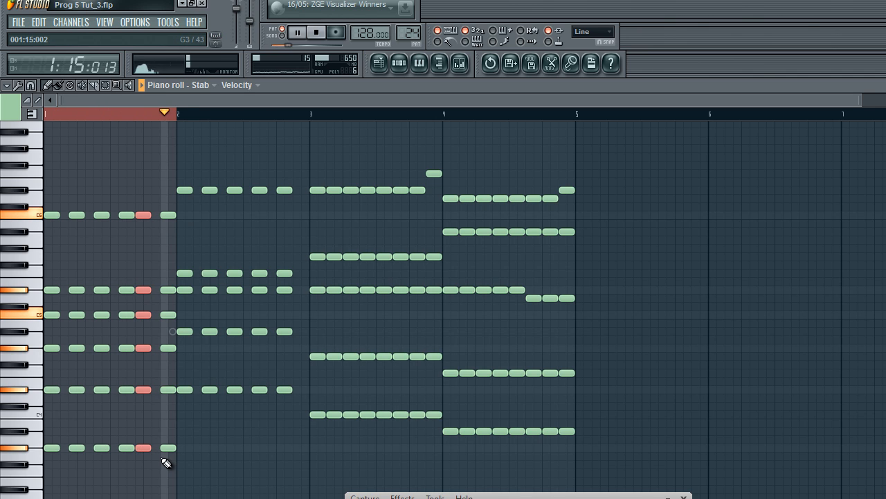
pyautogui.press('space')
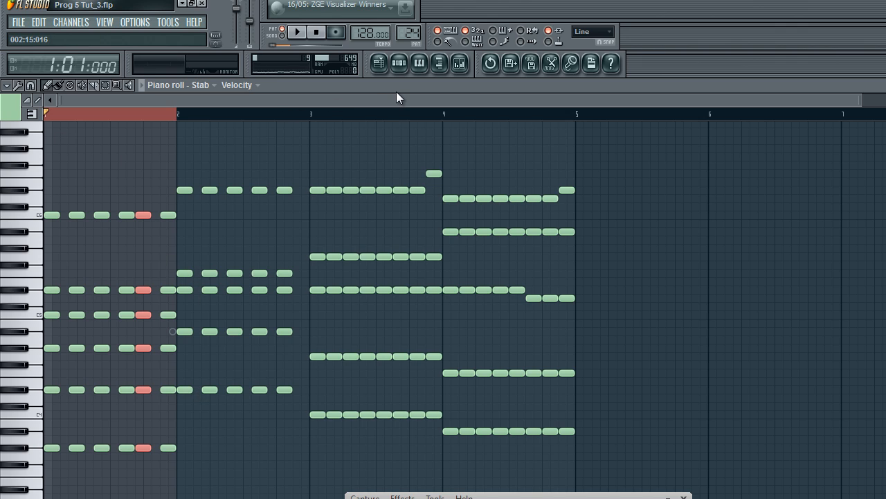
pyautogui.click(280, 156)
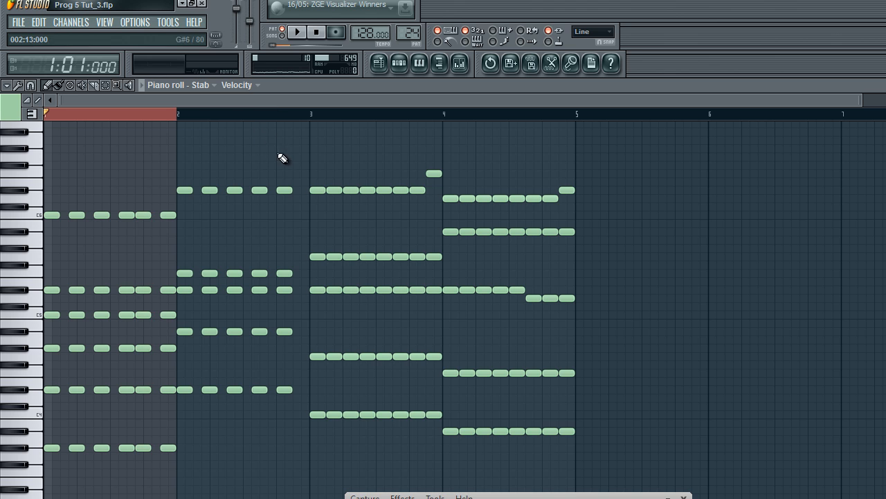
# Compare the chord rhythm in the Stab piano roll with the repeated Pattern 24 clips on Track 1 of the playlist
pyautogui.scroll(-2, 295, 207)
pyautogui.scroll(1, 301, 203)
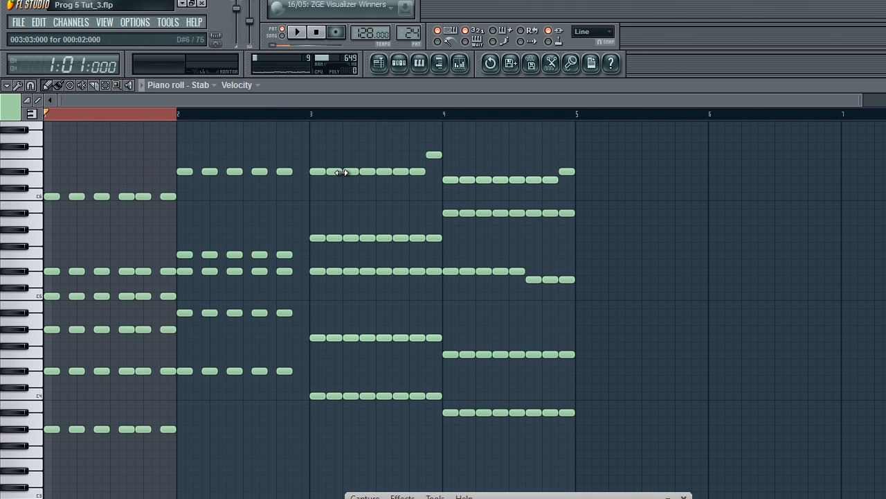
pyautogui.scroll(-1, 341, 173)
pyautogui.press('pageup')
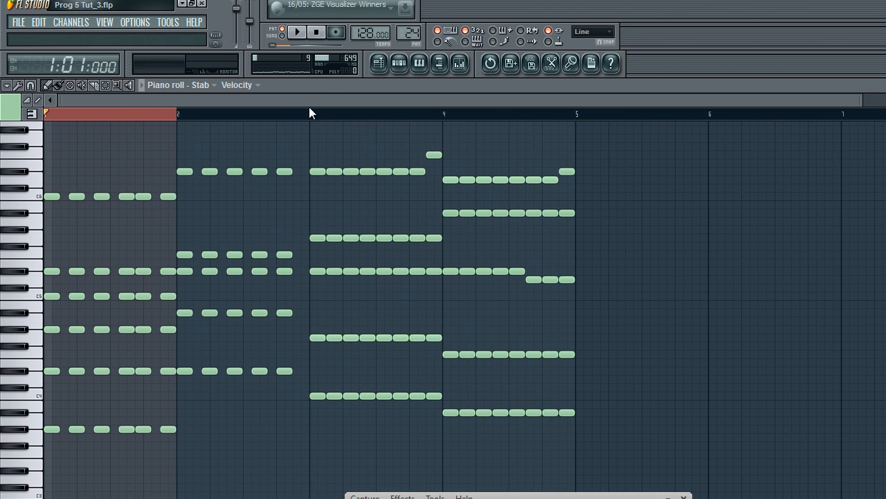
pyautogui.click(381, 67)
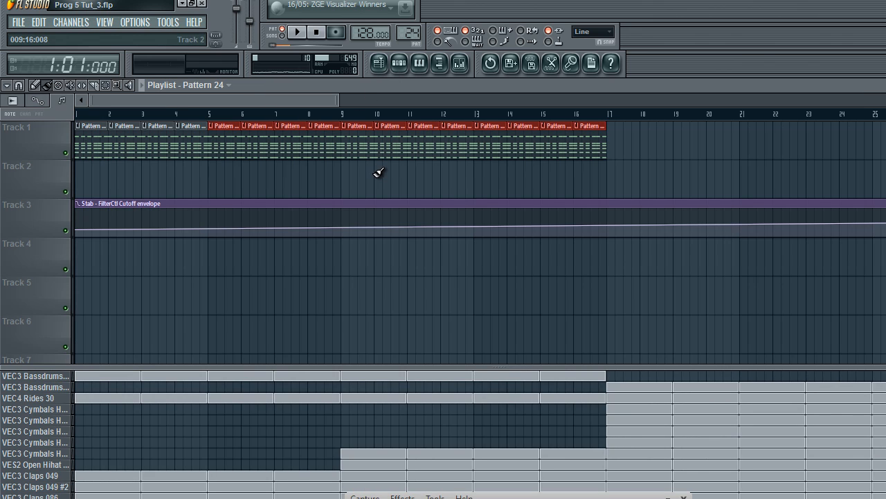
pyautogui.click(371, 176)
pyautogui.click(420, 66)
pyautogui.click(380, 71)
pyautogui.click(420, 65)
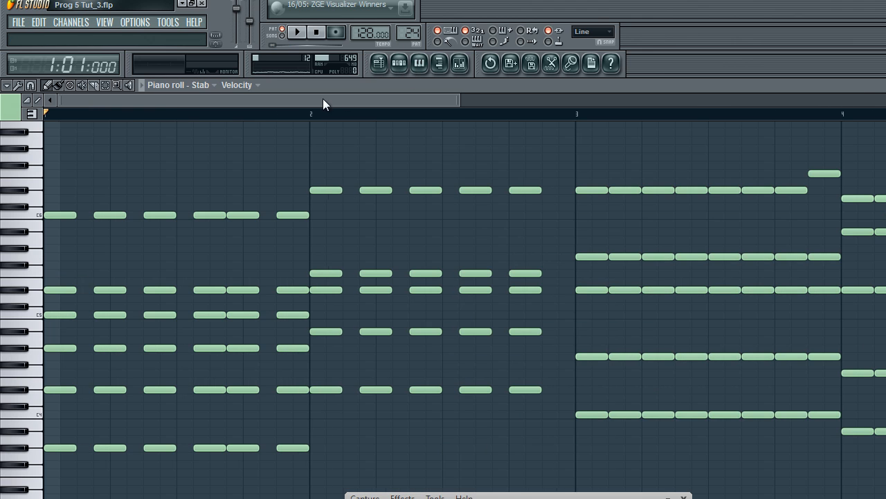
pyautogui.scroll(-2, 324, 98)
pyautogui.click(379, 63)
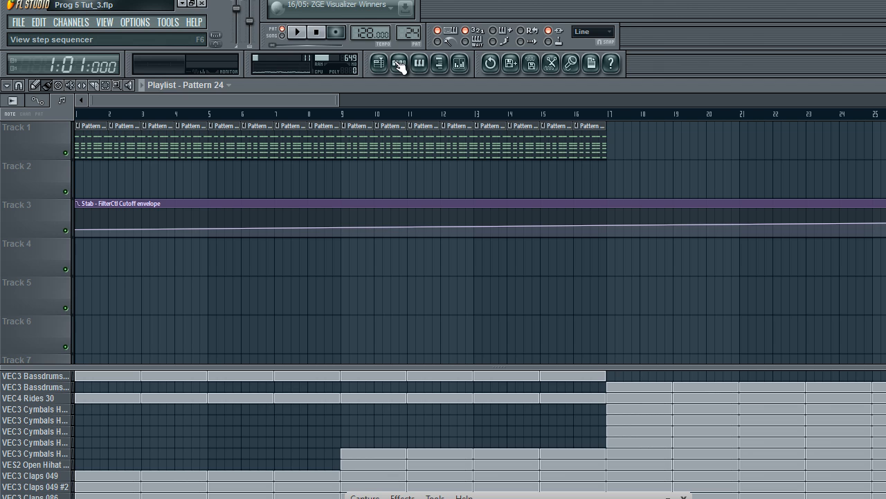
# Reopen Pattern 24's Stab notes from its playlist clip, remove the chord at step 12 of bar 1, and audition the loop
pyautogui.press('KP_Add')
pyautogui.scroll(2, 149, 481)
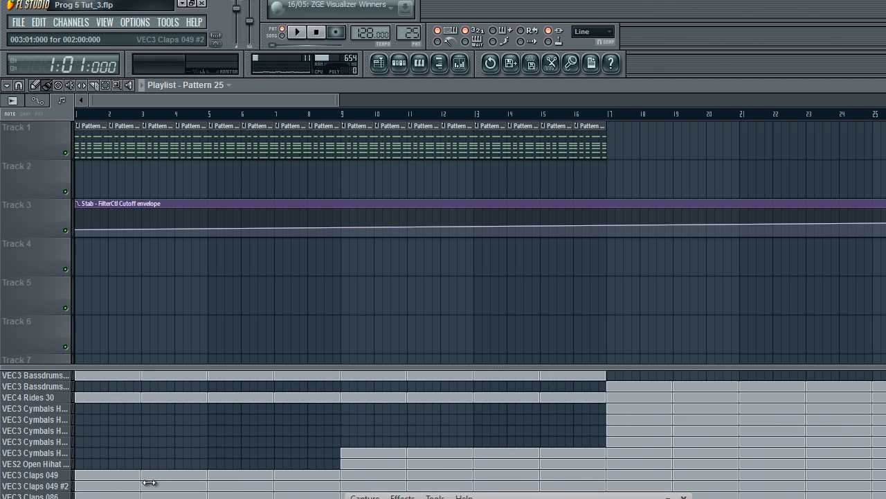
pyautogui.doubleClick(98, 129)
pyautogui.moveTo(145, 159); pyautogui.dragTo(165, 416)
pyautogui.press('Delete')
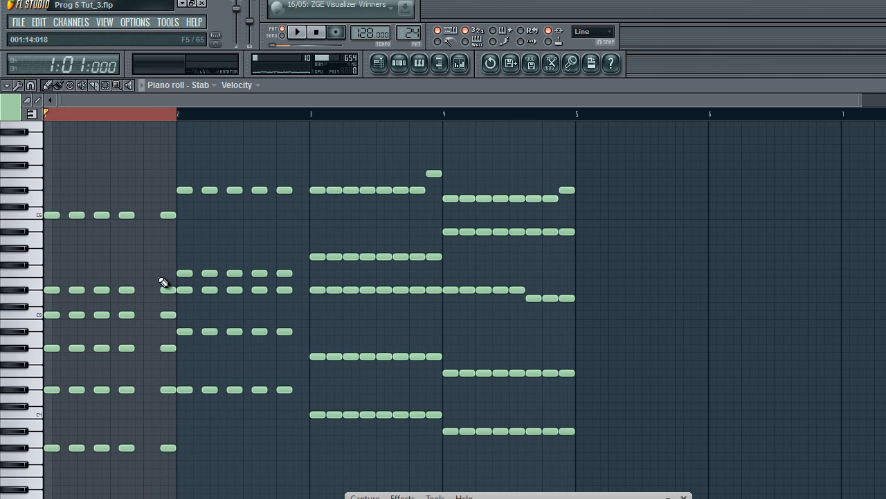
pyautogui.hotkey('ctrl', 'z')
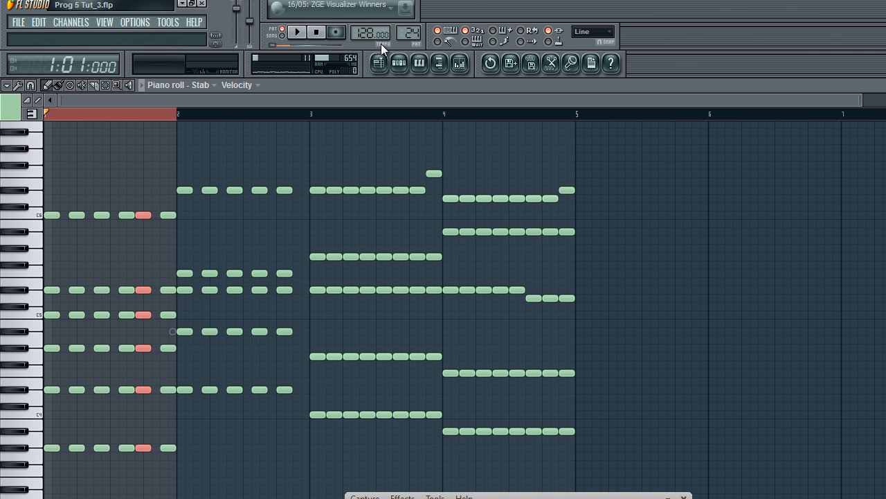
pyautogui.click(380, 64)
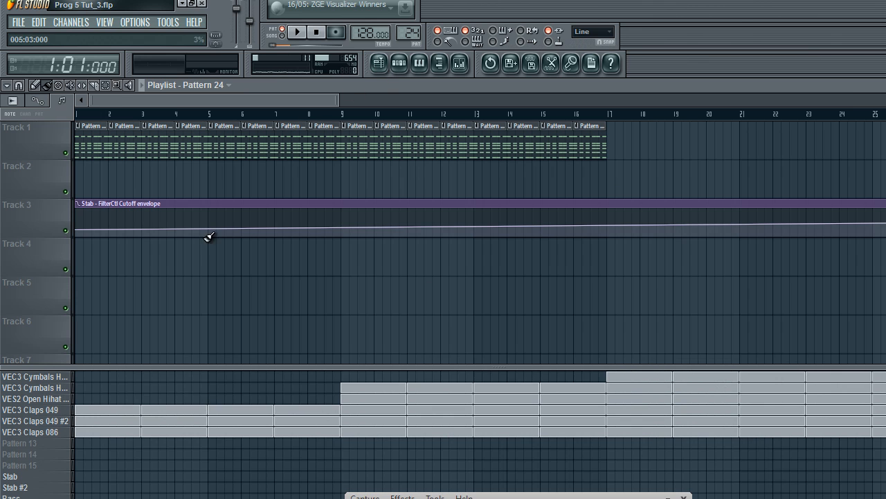
pyautogui.click(381, 64)
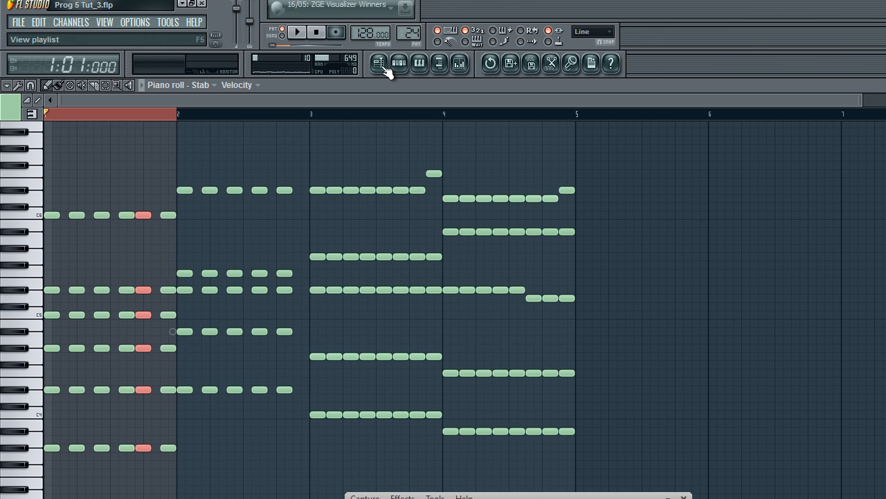
pyautogui.press('Delete')
pyautogui.press('space')
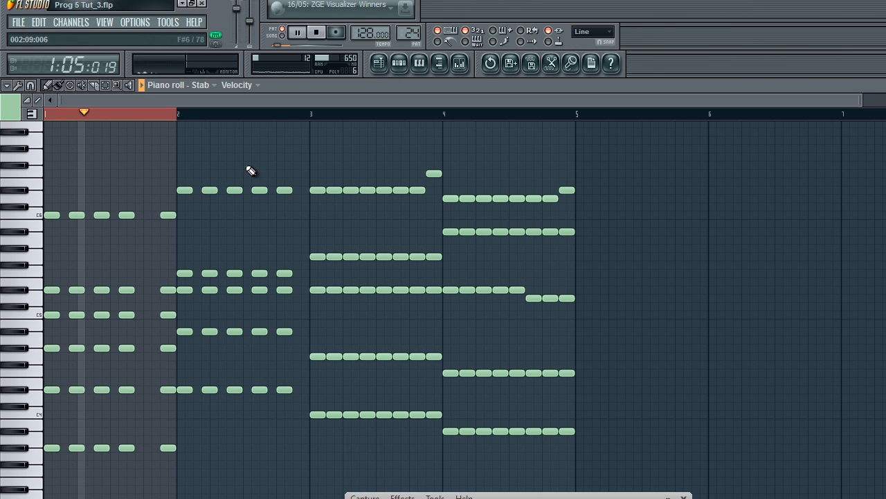
pyautogui.click(289, 40)
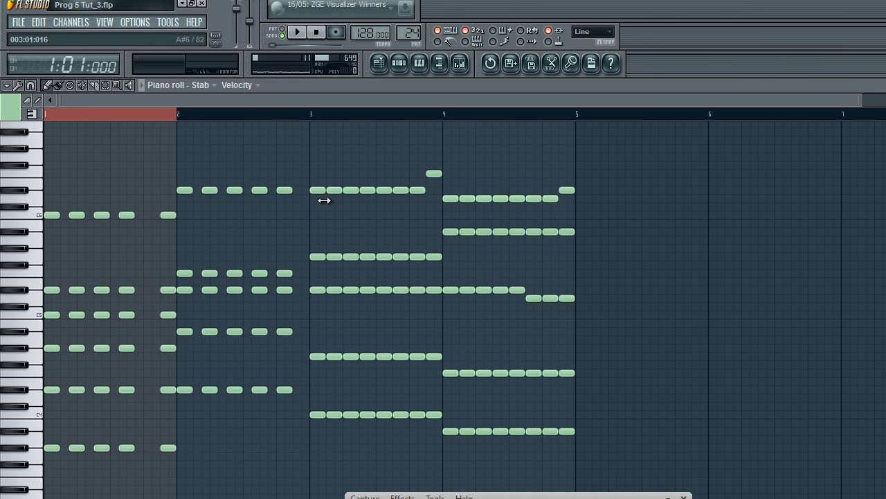
# Play the bar 1 loop while alternately restoring and removing the step 12 chord, ending with it removed
pyautogui.press('space')
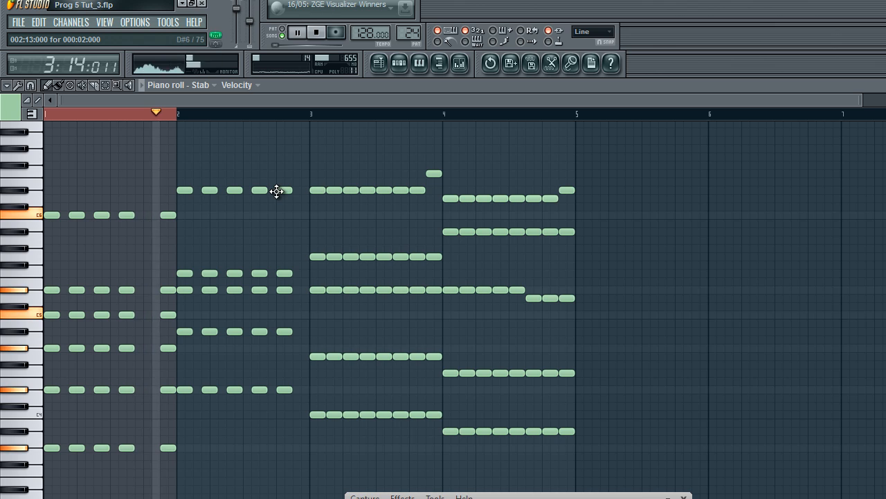
pyautogui.hotkey('ctrl', 'z')
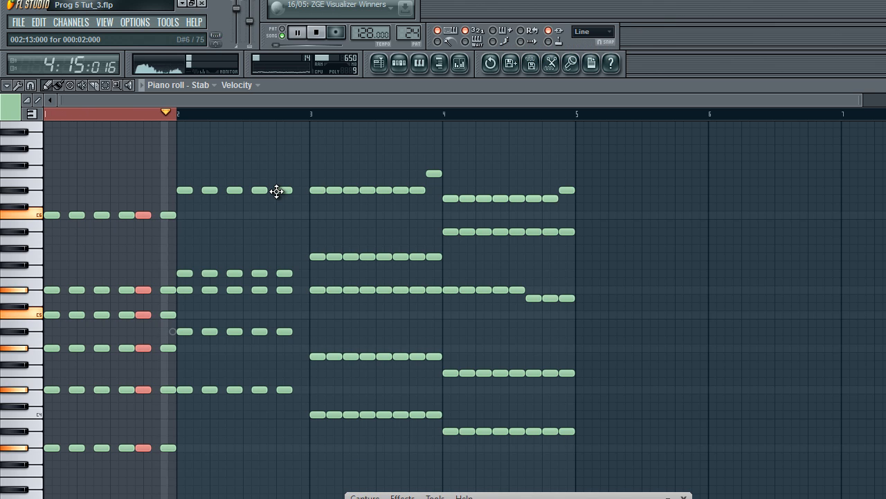
pyautogui.hotkey('ctrl', 'z')
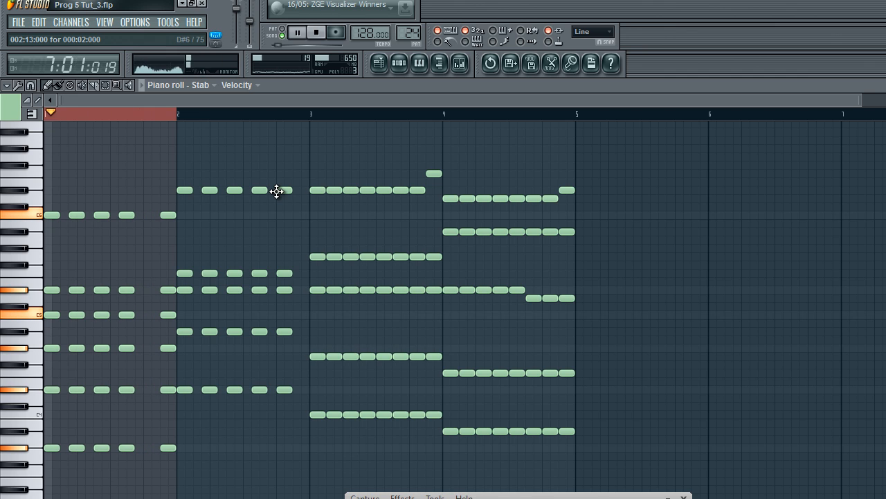
pyautogui.hotkey('ctrl', 'z')
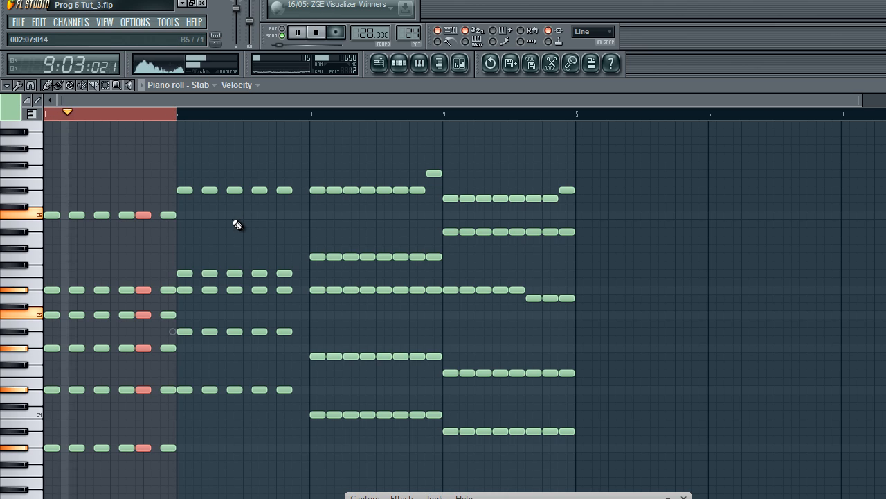
pyautogui.press('Delete')
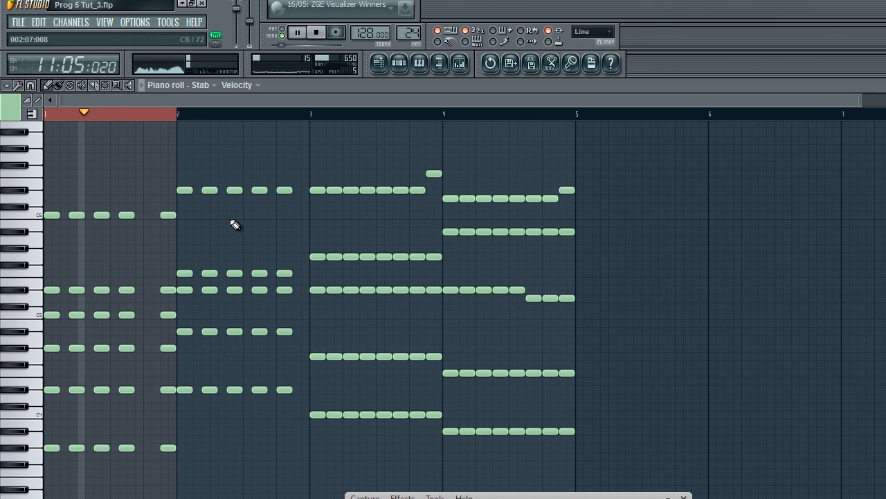
pyautogui.hotkey('ctrl', 'z')
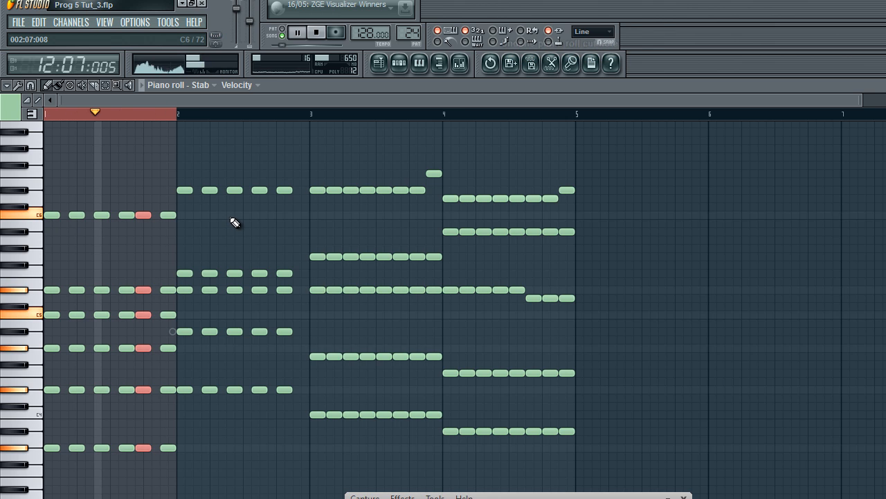
pyautogui.press('Delete')
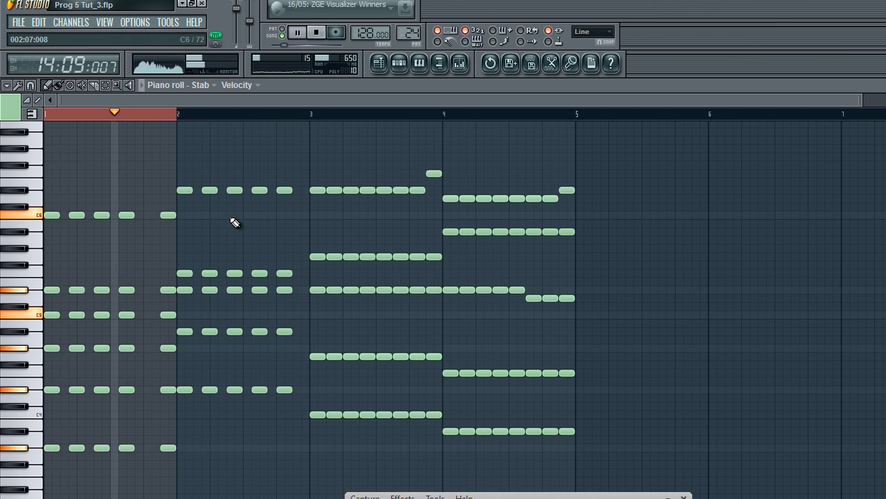
pyautogui.hotkey('ctrl', 'z')
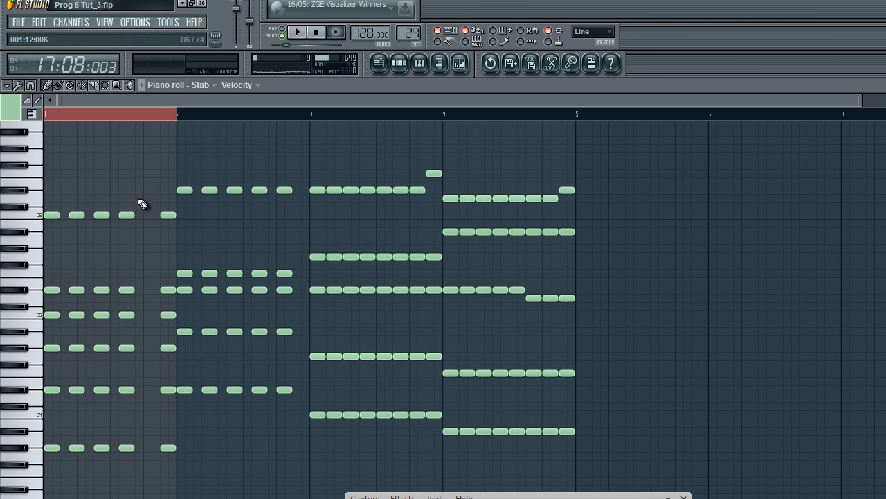
# Move the fourth chord of bar 1 one step earlier, copy the last chord to step 12, and audition the rhythm
pyautogui.moveTo(137, 438); pyautogui.dragTo(117, 450)
pyautogui.moveTo(176, 207); pyautogui.dragTo(140, 452)
pyautogui.press('space')
pyautogui.press('space')
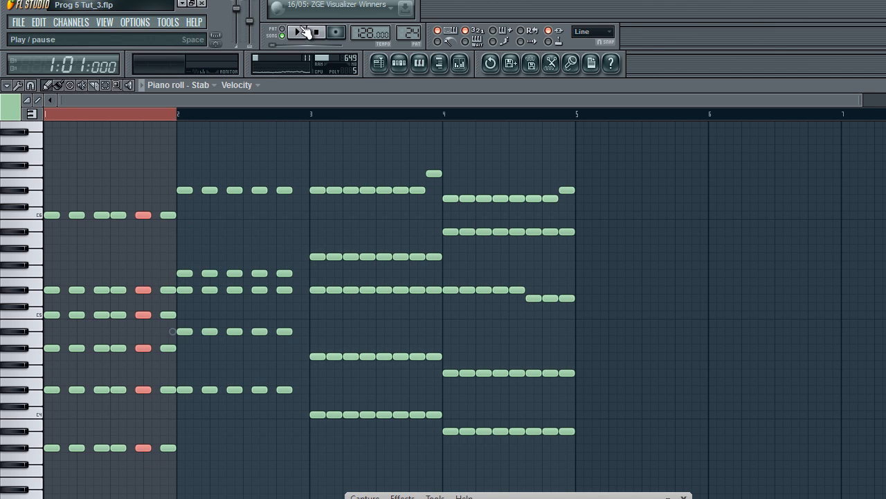
pyautogui.press('space')
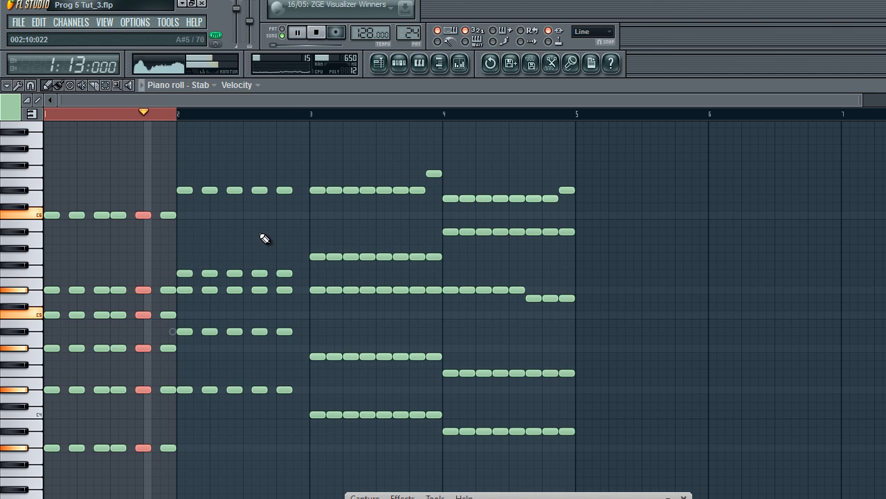
# Shorten the last chord of bar 1 to a single step at the bar's end, and add a matching one-step chord at step 14
pyautogui.moveTo(125, 194); pyautogui.dragTo(147, 449)
pyautogui.moveTo(158, 187); pyautogui.dragTo(170, 446)
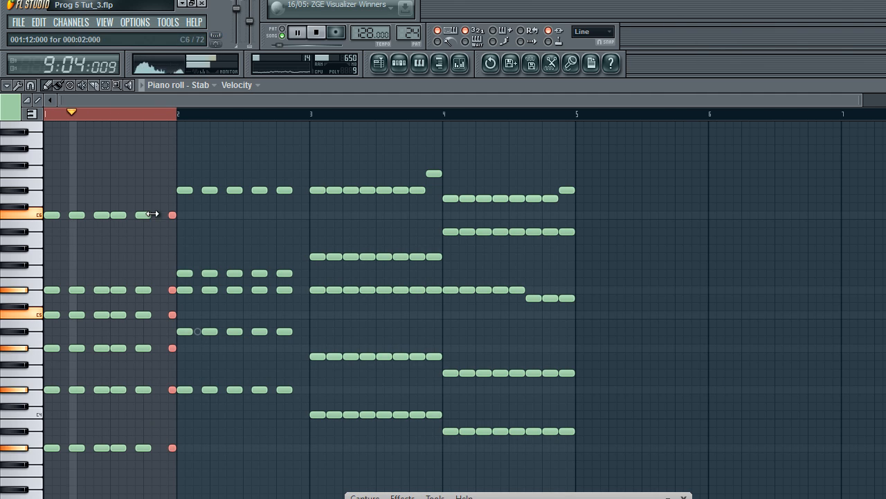
pyautogui.moveTo(139, 195); pyautogui.dragTo(156, 448)
pyautogui.hotkey('ctrl', 'd')
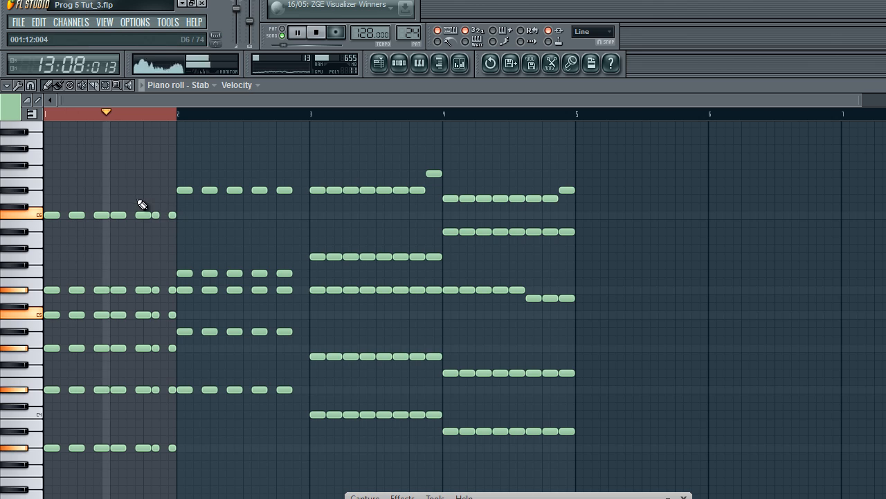
# Stop playback and delete the one-step chord at step 14 of bar 1, undoing the accidental removal of the bar's other chords
pyautogui.press('space')
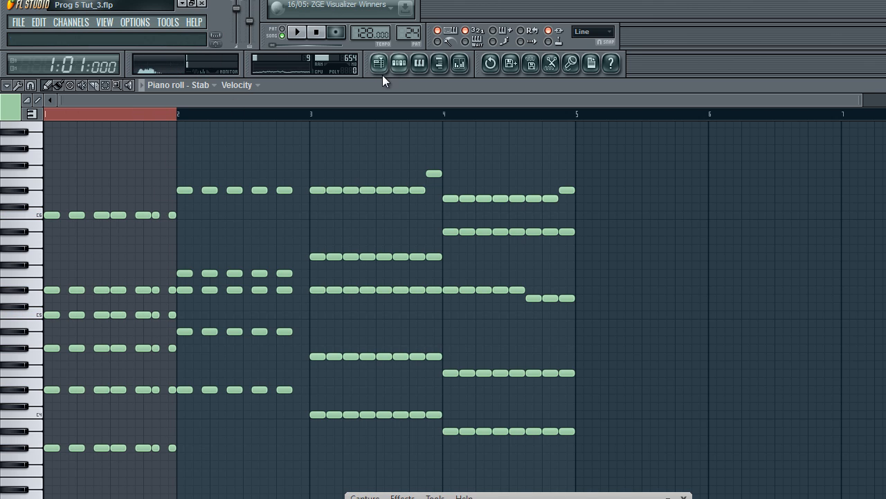
pyautogui.click(383, 66)
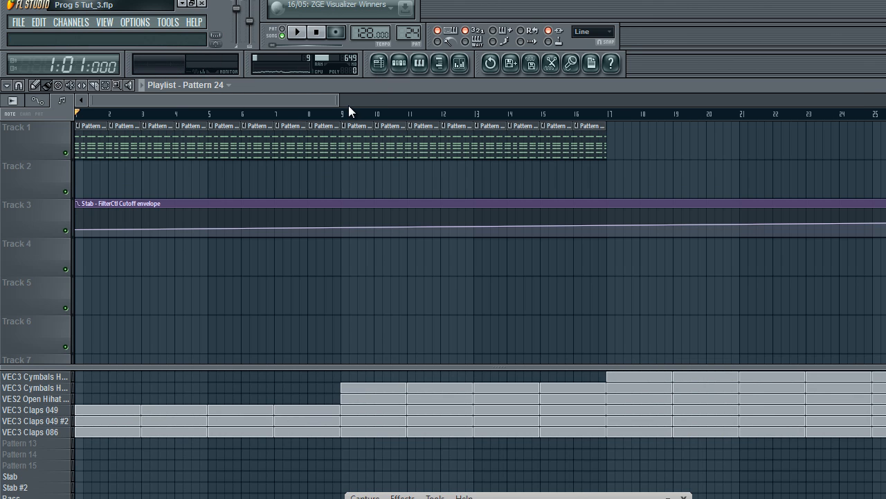
pyautogui.click(381, 65)
pyautogui.moveTo(150, 195); pyautogui.dragTo(154, 484)
pyautogui.keyDown('ctrl'); pyautogui.click(150, 197); pyautogui.keyUp('ctrl')
pyautogui.moveTo(160, 184); pyautogui.dragTo(160, 453)
pyautogui.press('Delete')
pyautogui.press('Delete')
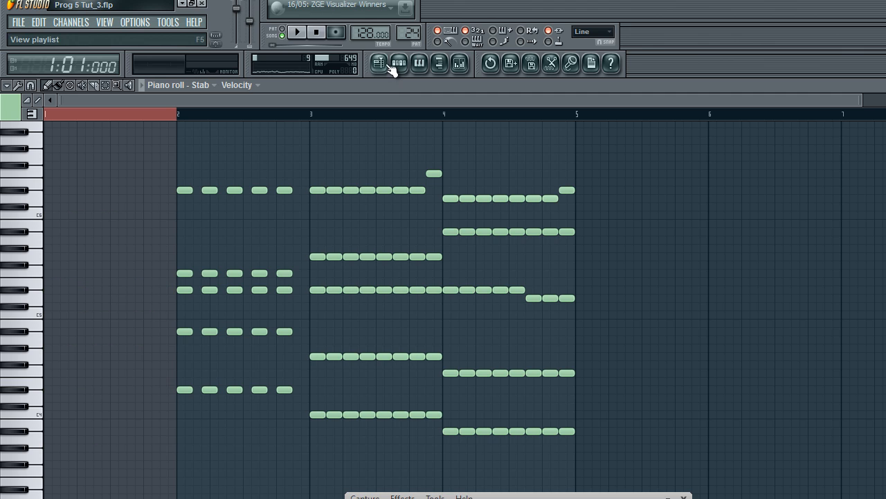
pyautogui.hotkey('ctrl', 'z')
pyautogui.click(387, 67)
pyautogui.click(387, 67)
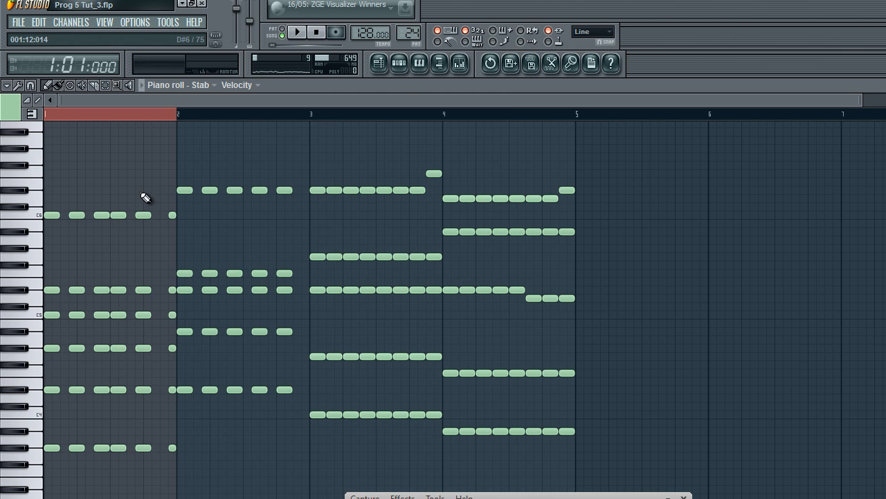
# Restore the last chord of bar 1 to two steps starting at step 15, and return to the playlist
pyautogui.moveTo(166, 186); pyautogui.dragTo(176, 449)
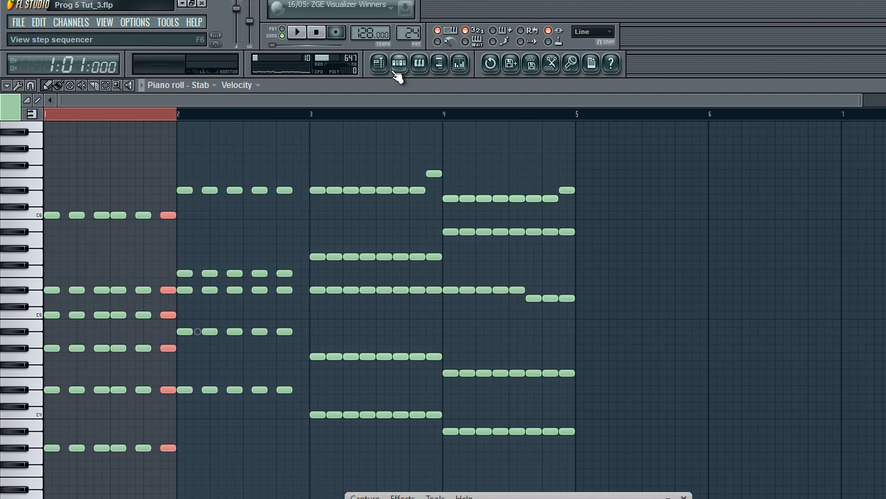
pyautogui.click(398, 66)
pyautogui.click(378, 63)
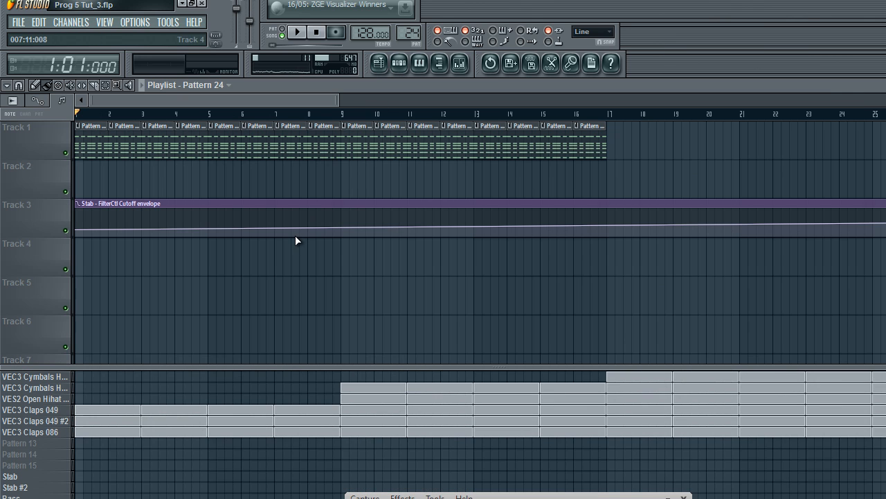
# Examine the full playlist arrangement, covering the Stab and bass clips, the filter cutoff automation and the drum pattern blocks
pyautogui.scroll(-5, 294, 235)
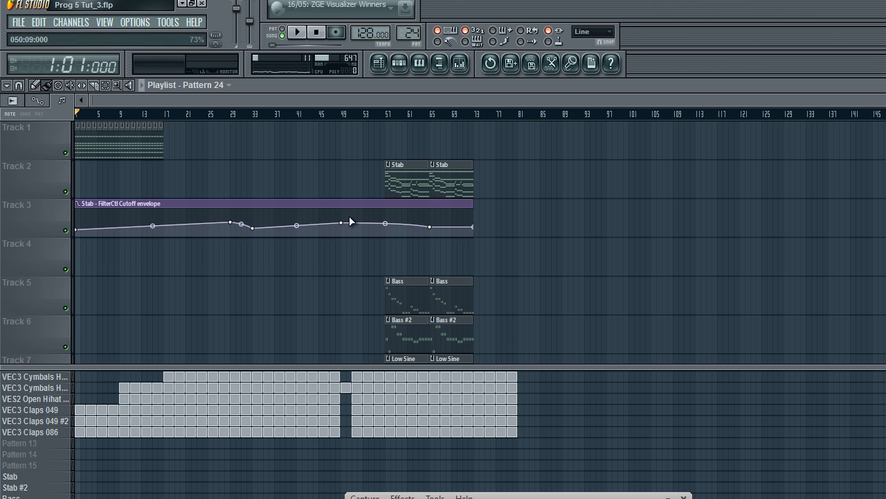
pyautogui.moveTo(392, 100); pyautogui.dragTo(525, 81)
pyautogui.scroll(-3, 508, 196)
pyautogui.scroll(3, 459, 265)
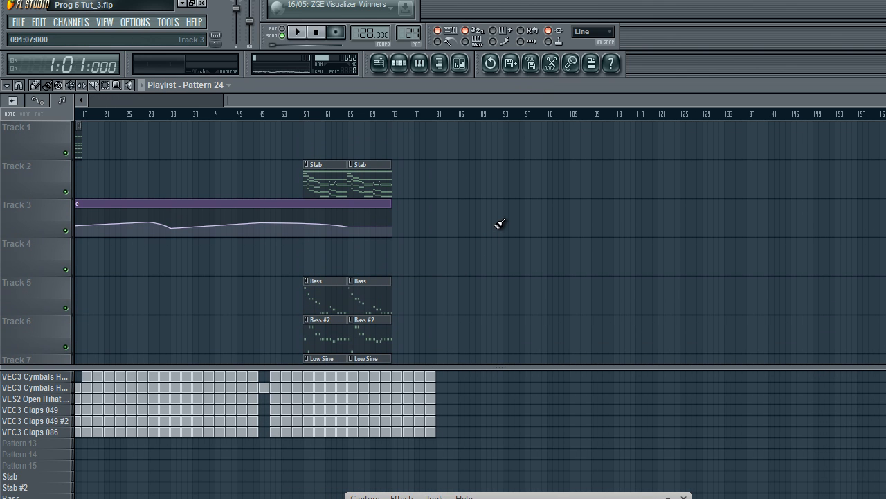
pyautogui.moveTo(415, 100); pyautogui.dragTo(99, 132)
pyautogui.scroll(-6, 191, 204)
pyautogui.scroll(4, 257, 231)
pyautogui.scroll(2, 263, 279)
pyautogui.scroll(3, 159, 395)
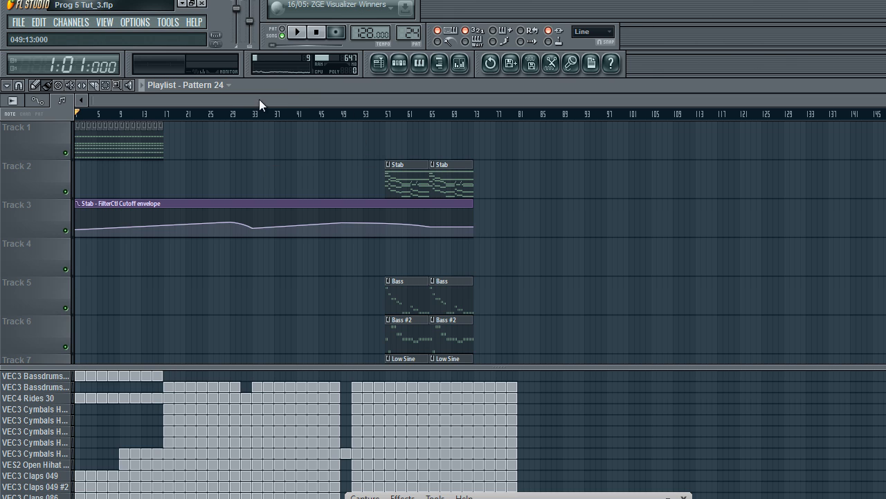
pyautogui.moveTo(268, 146)
pyautogui.mouseDown()
pyautogui.moveTo(450, 140)
pyautogui.moveTo(168, 150)
pyautogui.mouseUp()
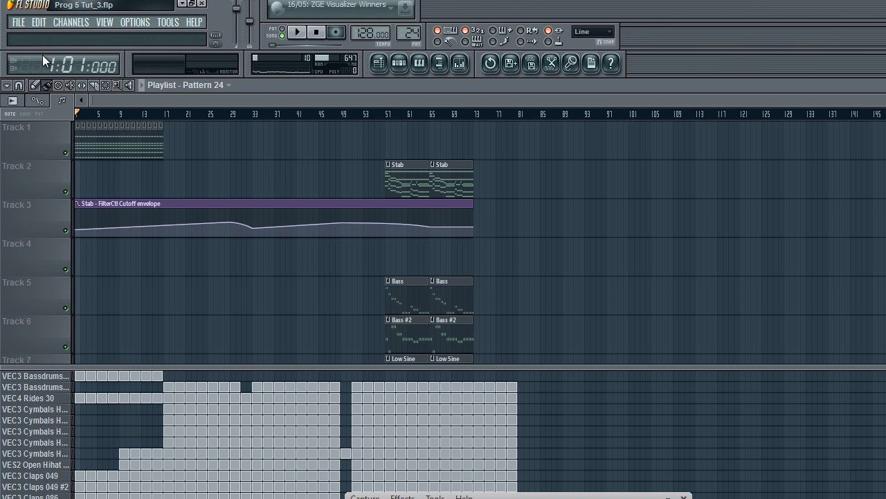
# Open the recent project Oh my_2.flp without saving changes to the current one, and close its Sylenth1 plugin window
pyautogui.click(18, 22)
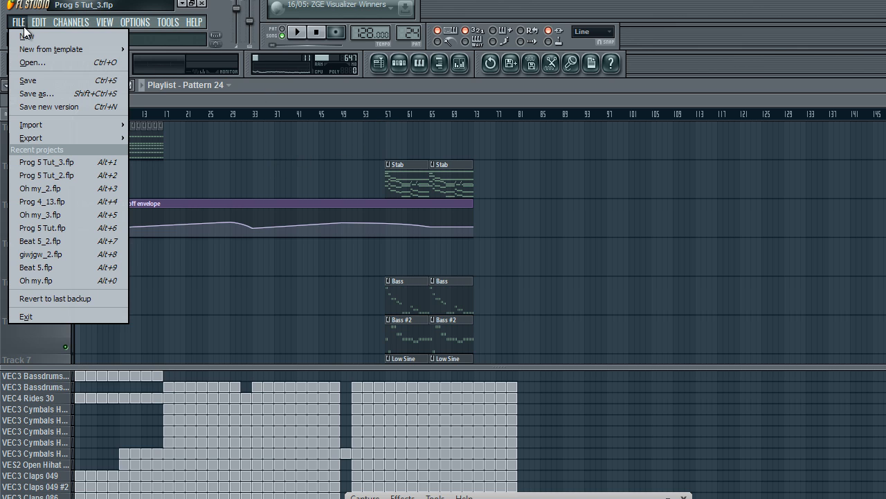
pyautogui.click(82, 186)
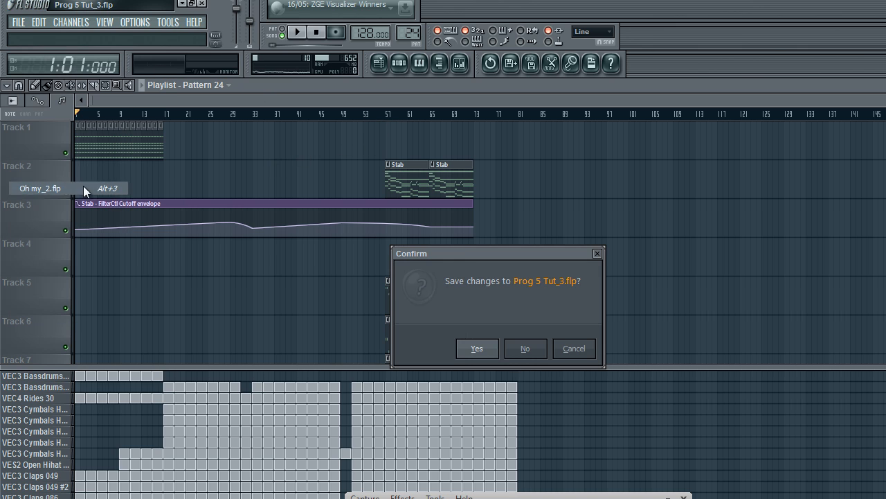
pyautogui.click(523, 349)
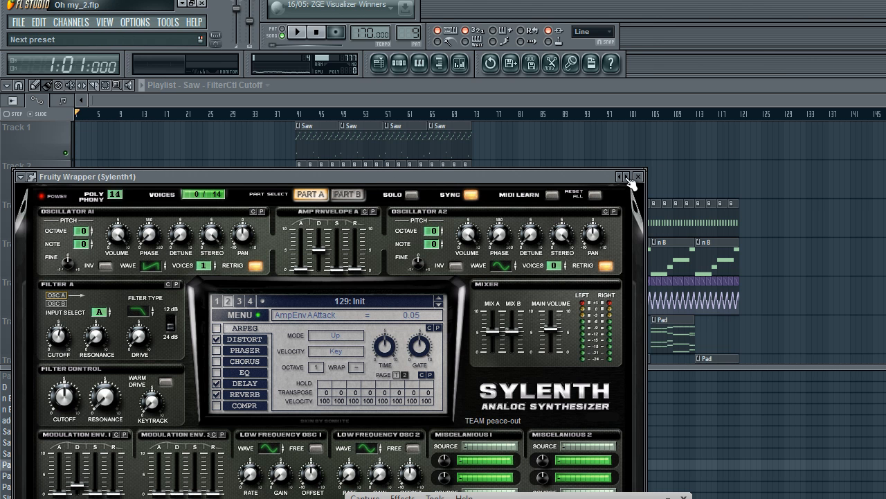
pyautogui.click(640, 174)
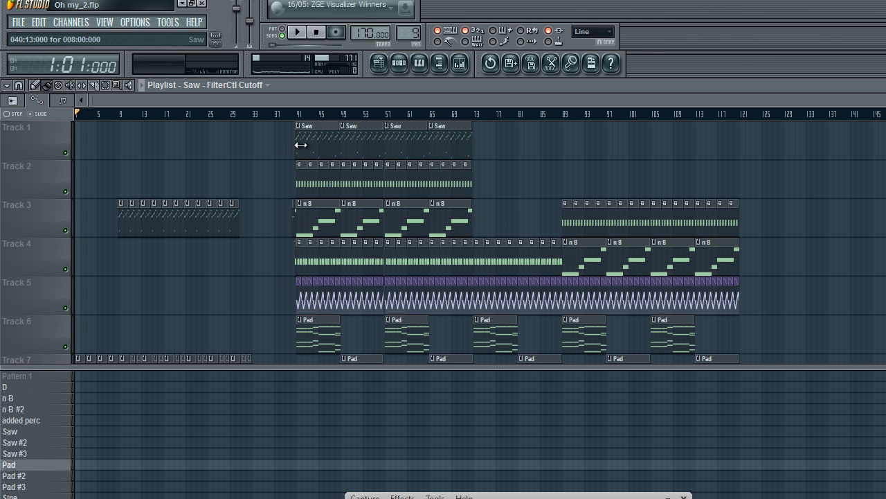
# Play the arrangement from bar 33, leading into the section that begins at bar 41
pyautogui.scroll(3, 304, 125)
pyautogui.rightClick(379, 216)
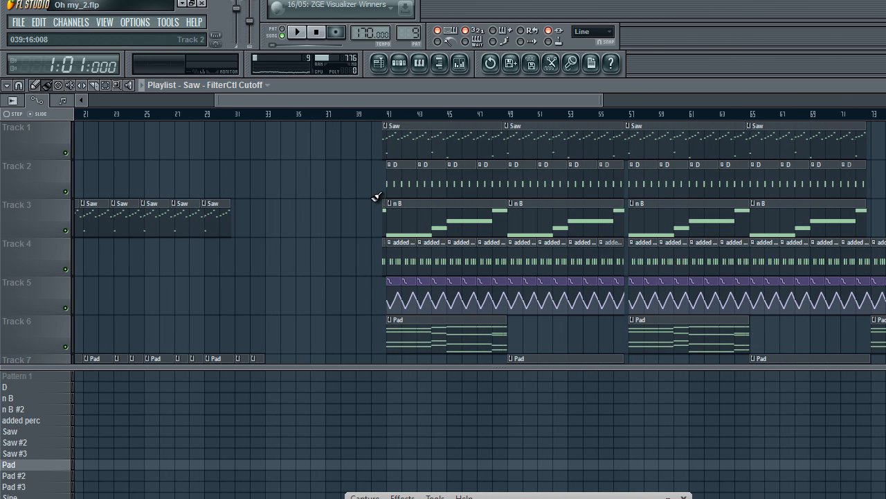
pyautogui.scroll(1, 365, 122)
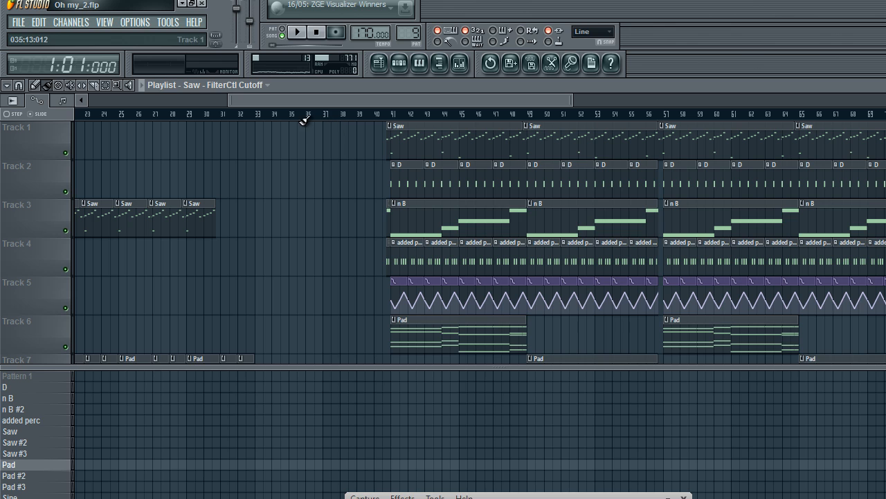
pyautogui.click(273, 119)
pyautogui.scroll(-2, 346, 249)
pyautogui.scroll(2, 385, 301)
pyautogui.press('space')
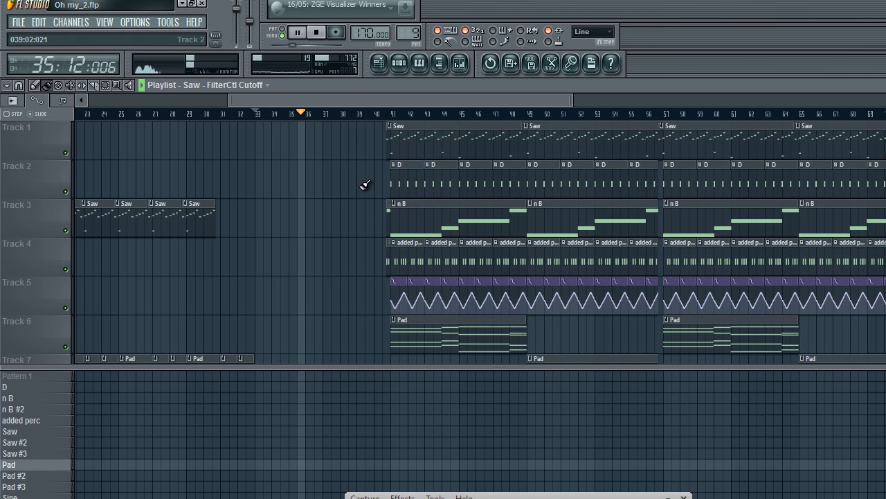
# Follow the playback through the section from bar 41, and enlarge the playlist's clip area down to Track 10
pyautogui.scroll(-5, 359, 175)
pyautogui.scroll(1, 362, 195)
pyautogui.scroll(4, 365, 194)
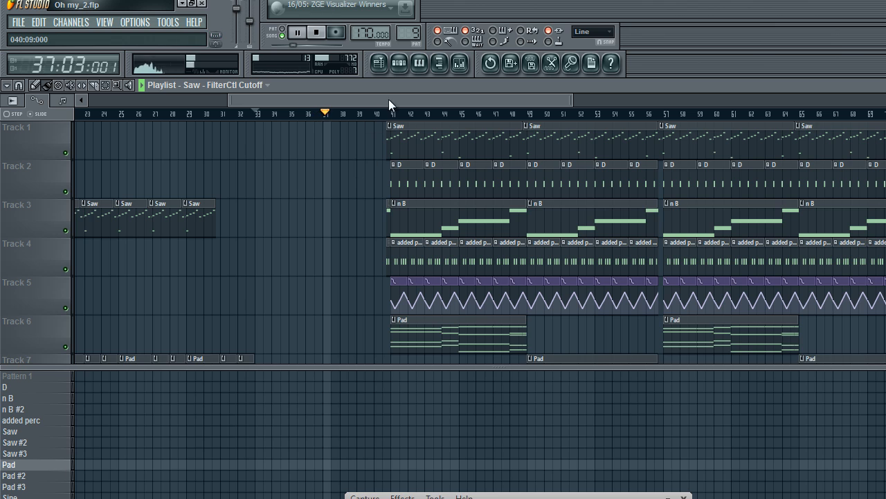
pyautogui.moveTo(387, 101); pyautogui.dragTo(420, 101)
pyautogui.scroll(-4, 455, 177)
pyautogui.scroll(4, 453, 220)
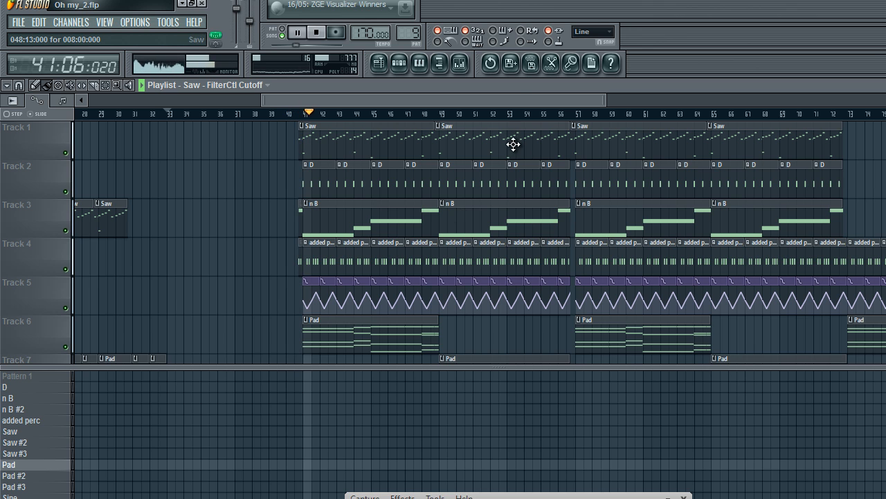
pyautogui.moveTo(512, 100); pyautogui.dragTo(546, 100)
pyautogui.scroll(-3, 602, 171)
pyautogui.scroll(3, 602, 172)
pyautogui.moveTo(520, 367); pyautogui.dragTo(520, 497)
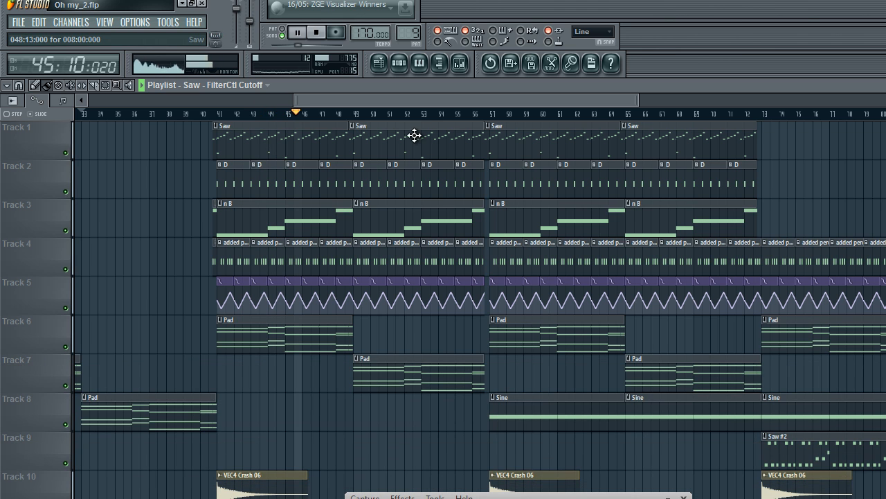
# Examine how the clips are layered across the whole Oh my_2 arrangement while it plays
pyautogui.moveTo(453, 99); pyautogui.dragTo(481, 98)
pyautogui.scroll(-5, 470, 108)
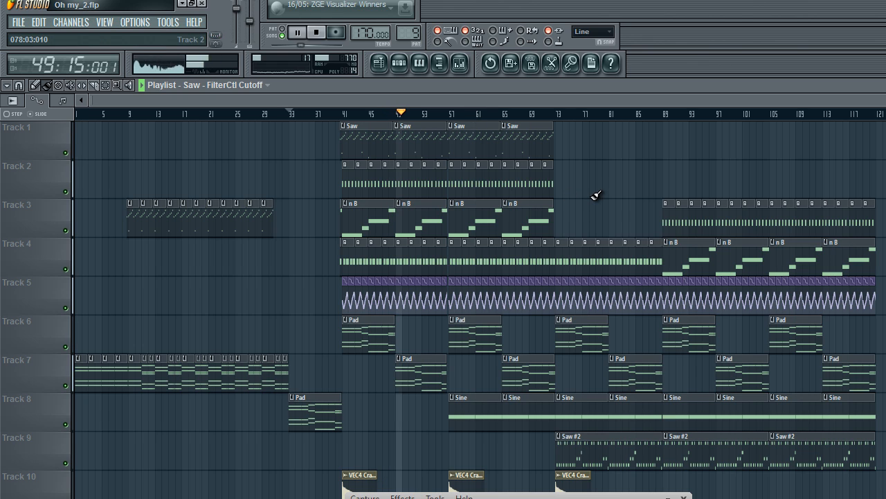
pyautogui.scroll(-4, 596, 195)
pyautogui.scroll(4, 596, 196)
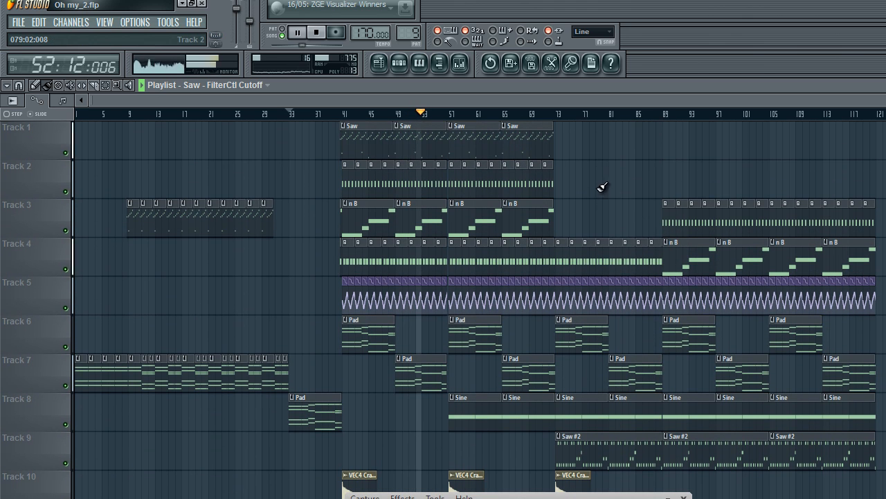